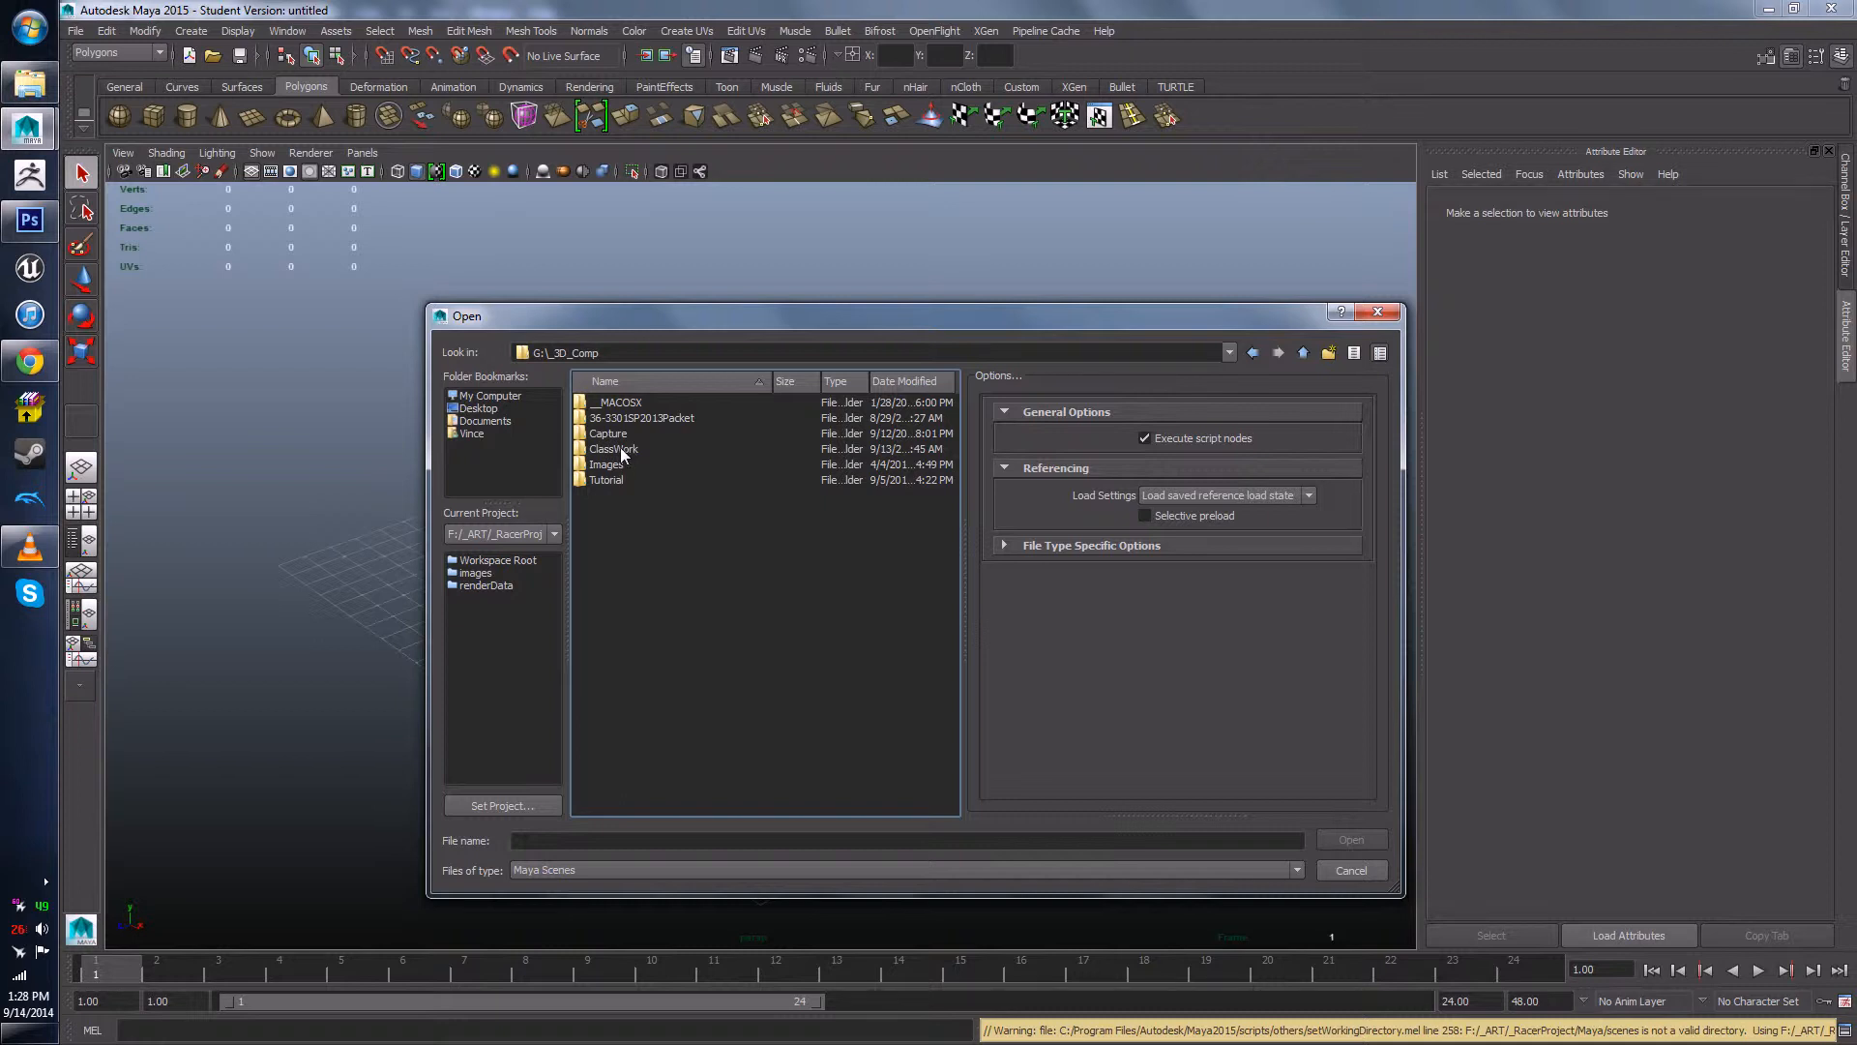
- Open the Wall3.mb scene from the ClassWork\Arch folder and view the textured wall from the front
double_click(605, 450)
double_click(606, 443)
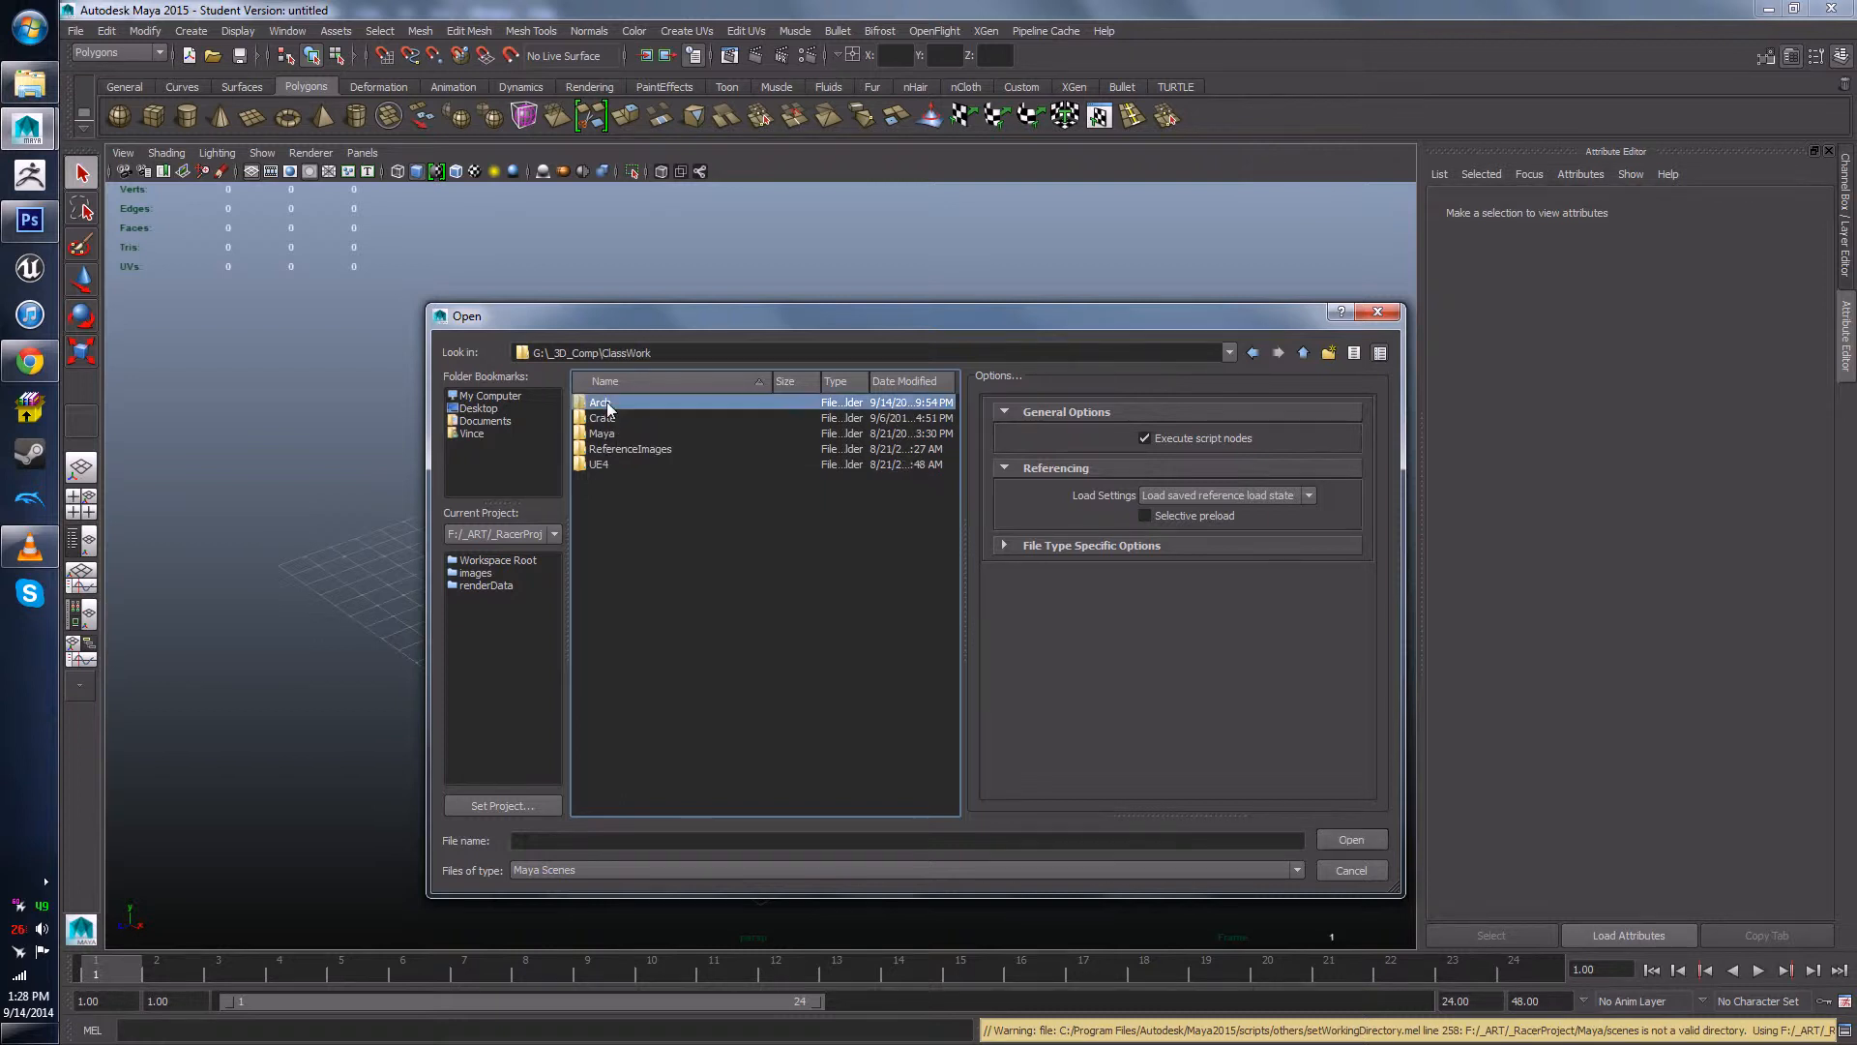
double_click(610, 464)
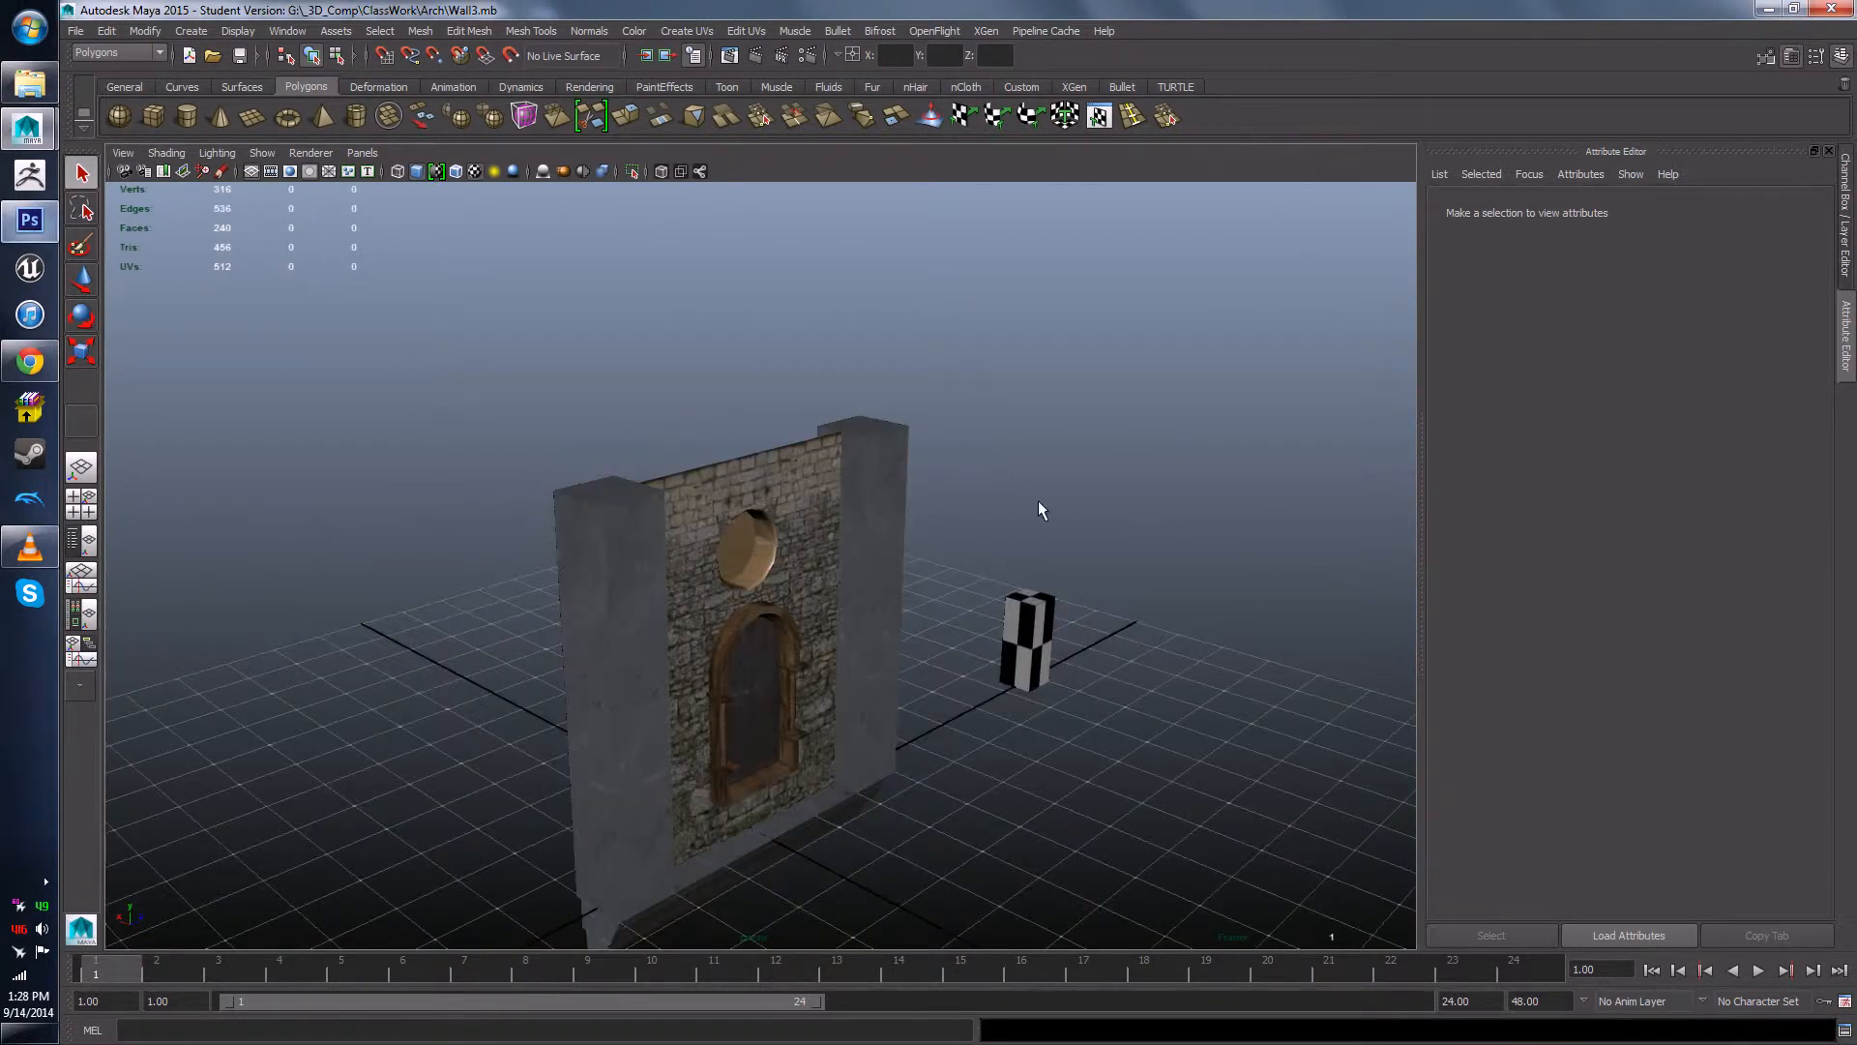
left_click_drag(1039, 505, 978, 579, "alt")
middle_click_drag(978, 579, 959, 450, "alt")
scroll(960, 450, "up", 3)
left_click_drag(960, 451, 675, 553, "alt")
scroll(675, 553, "up", 2)
scroll(675, 554, "down", 5)
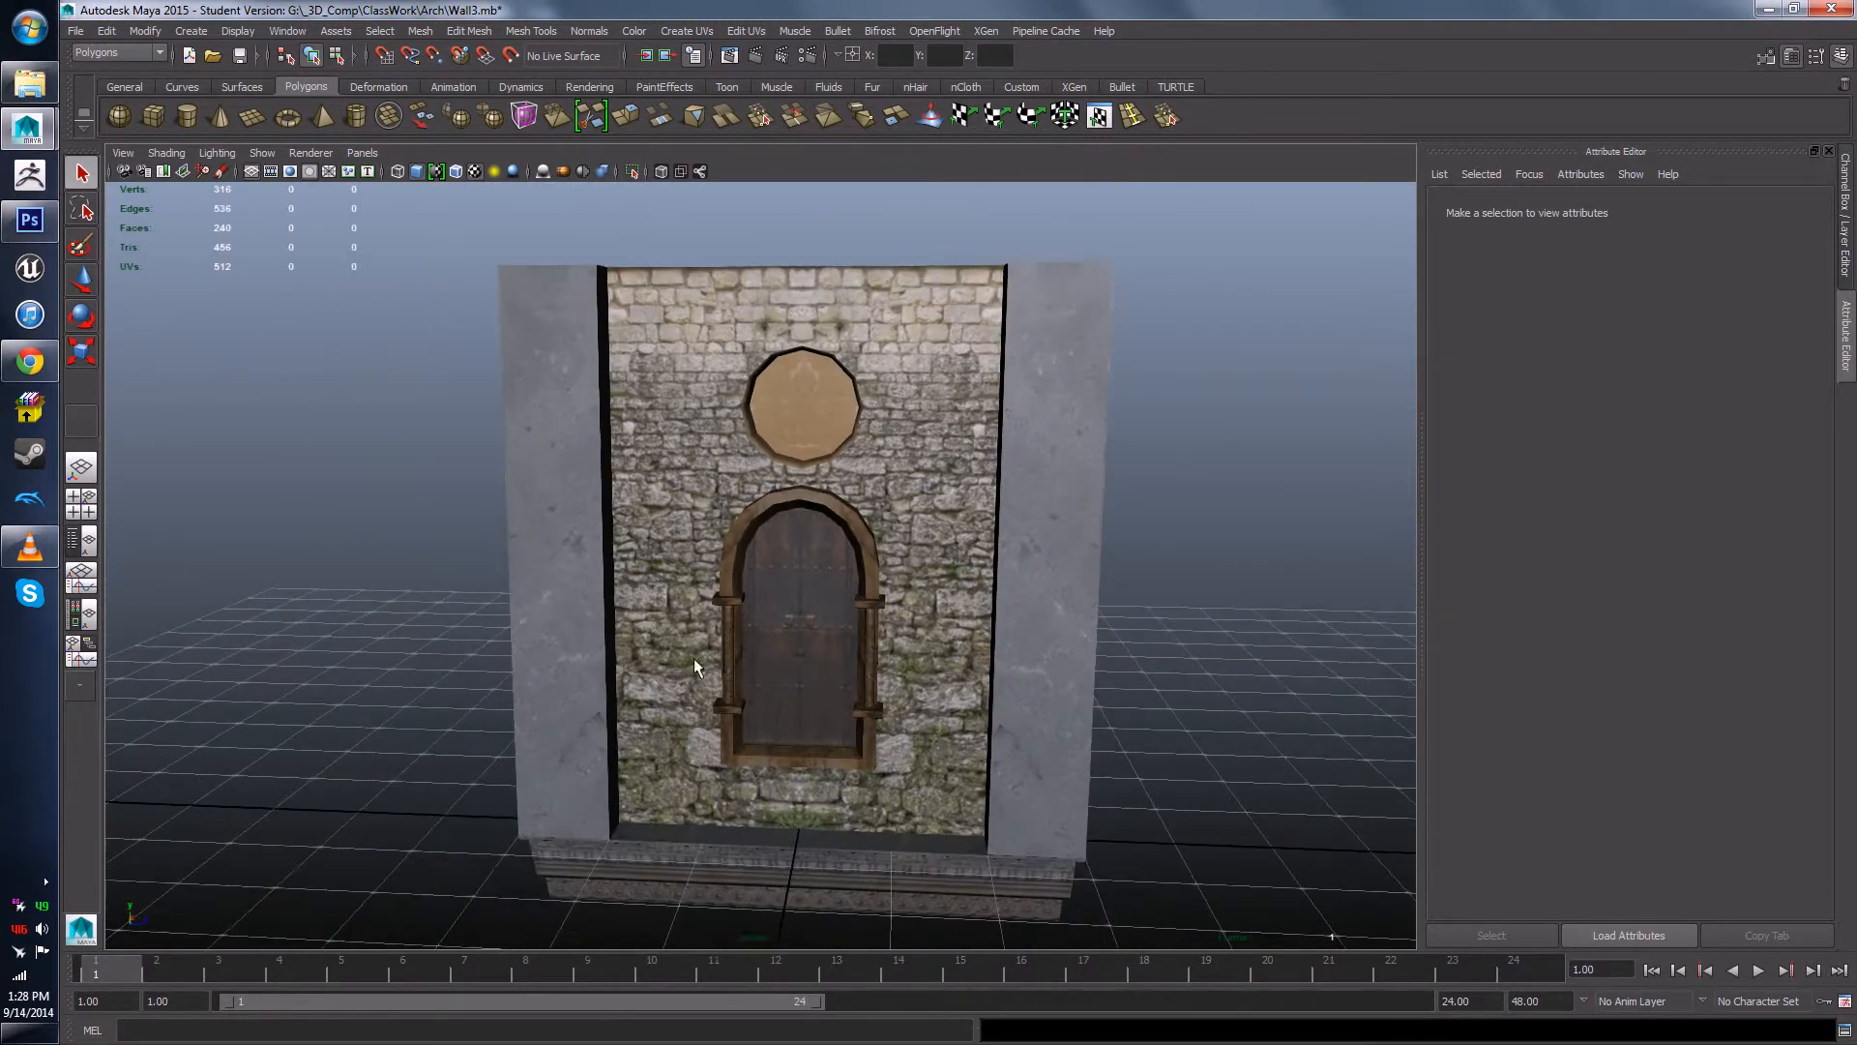
- Switch to Photoshop and open the Wall.psd texture file
left_click(29, 221)
left_click(114, 14)
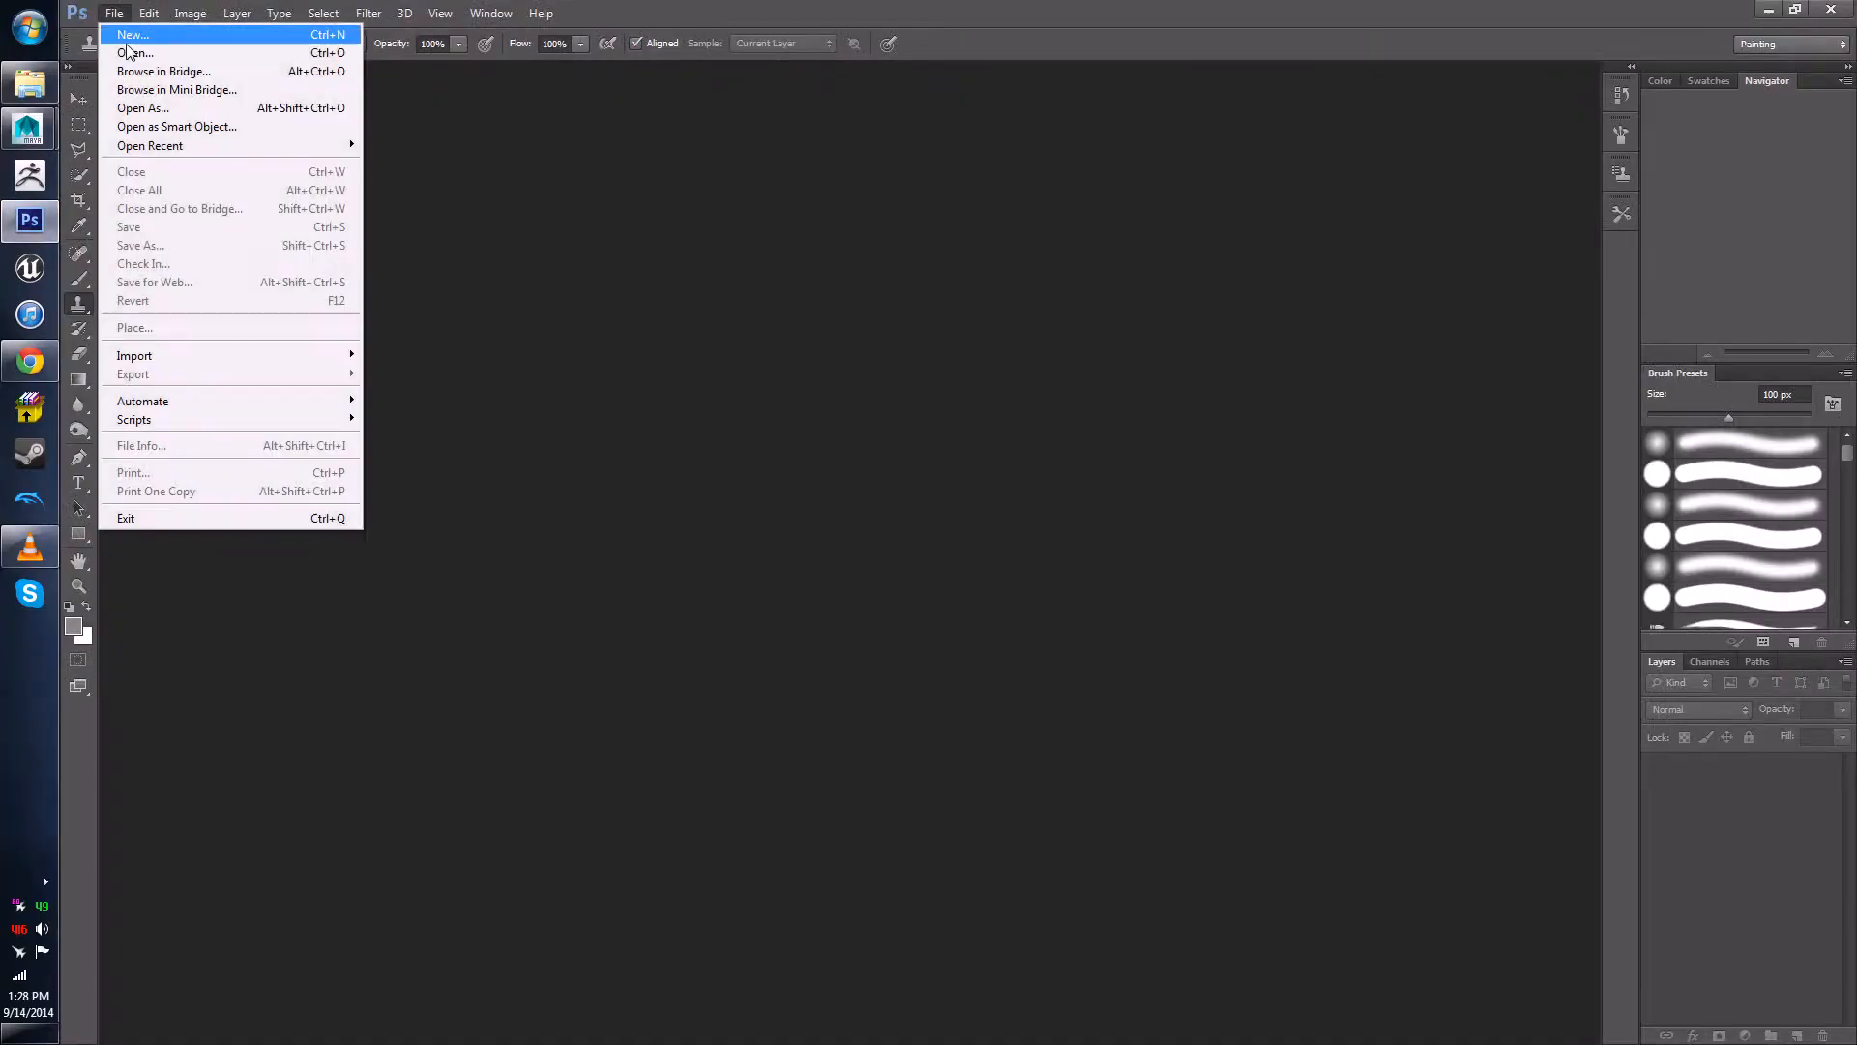
left_click(140, 53)
double_click(857, 391)
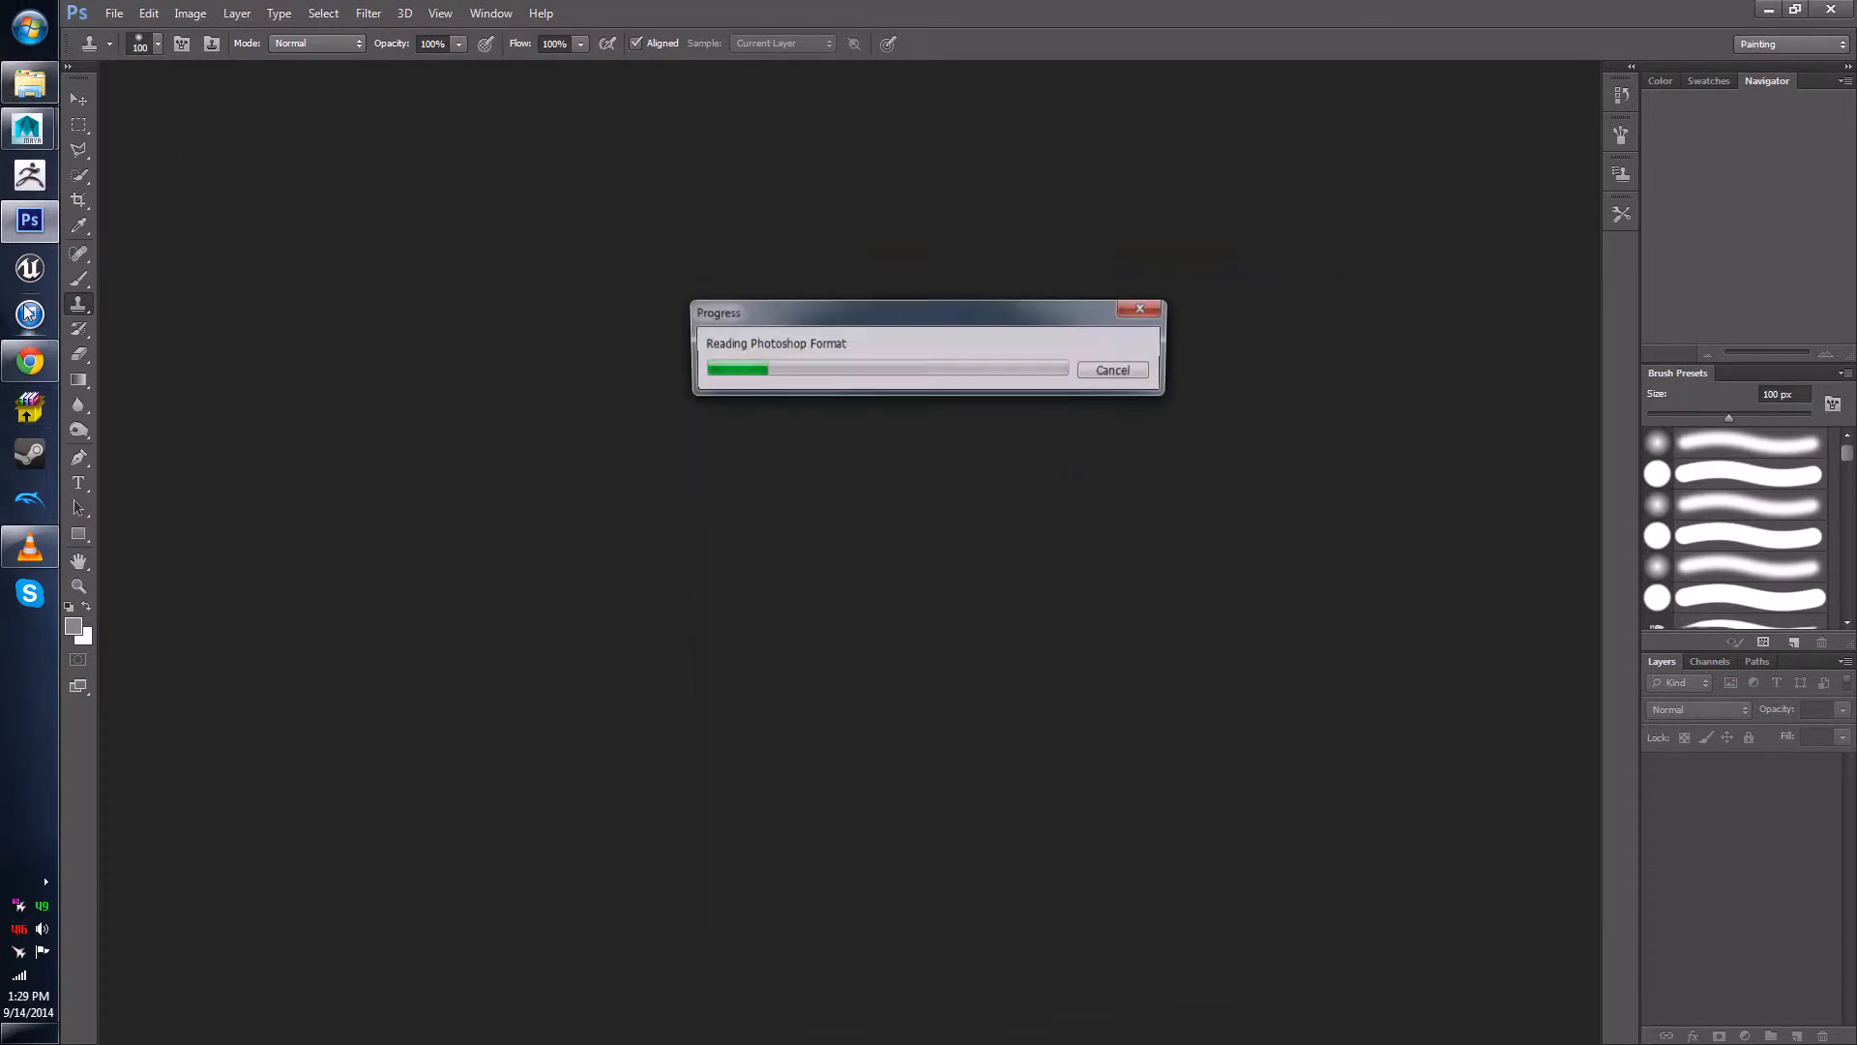
- Launch CrazyBump, minimize its console window and dismiss the clone stamp error in Photoshop
left_click(29, 406)
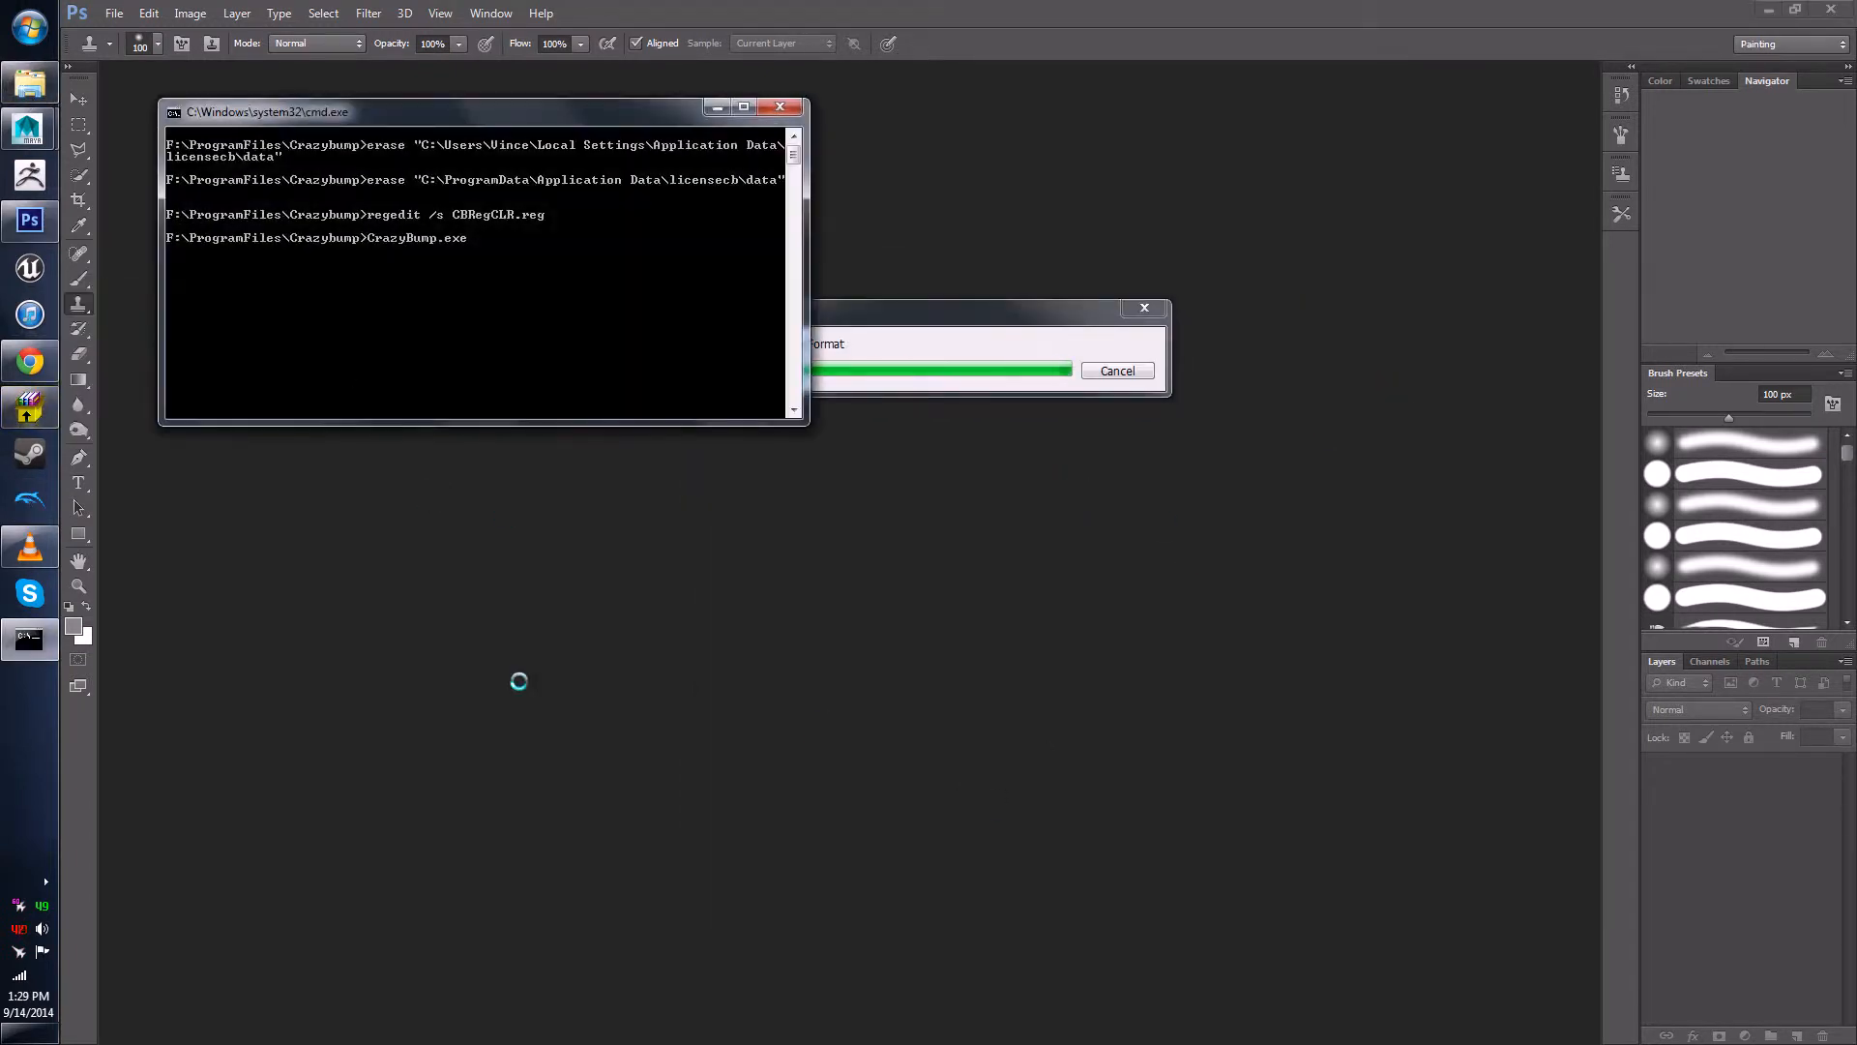
left_click(716, 108)
left_click(658, 352)
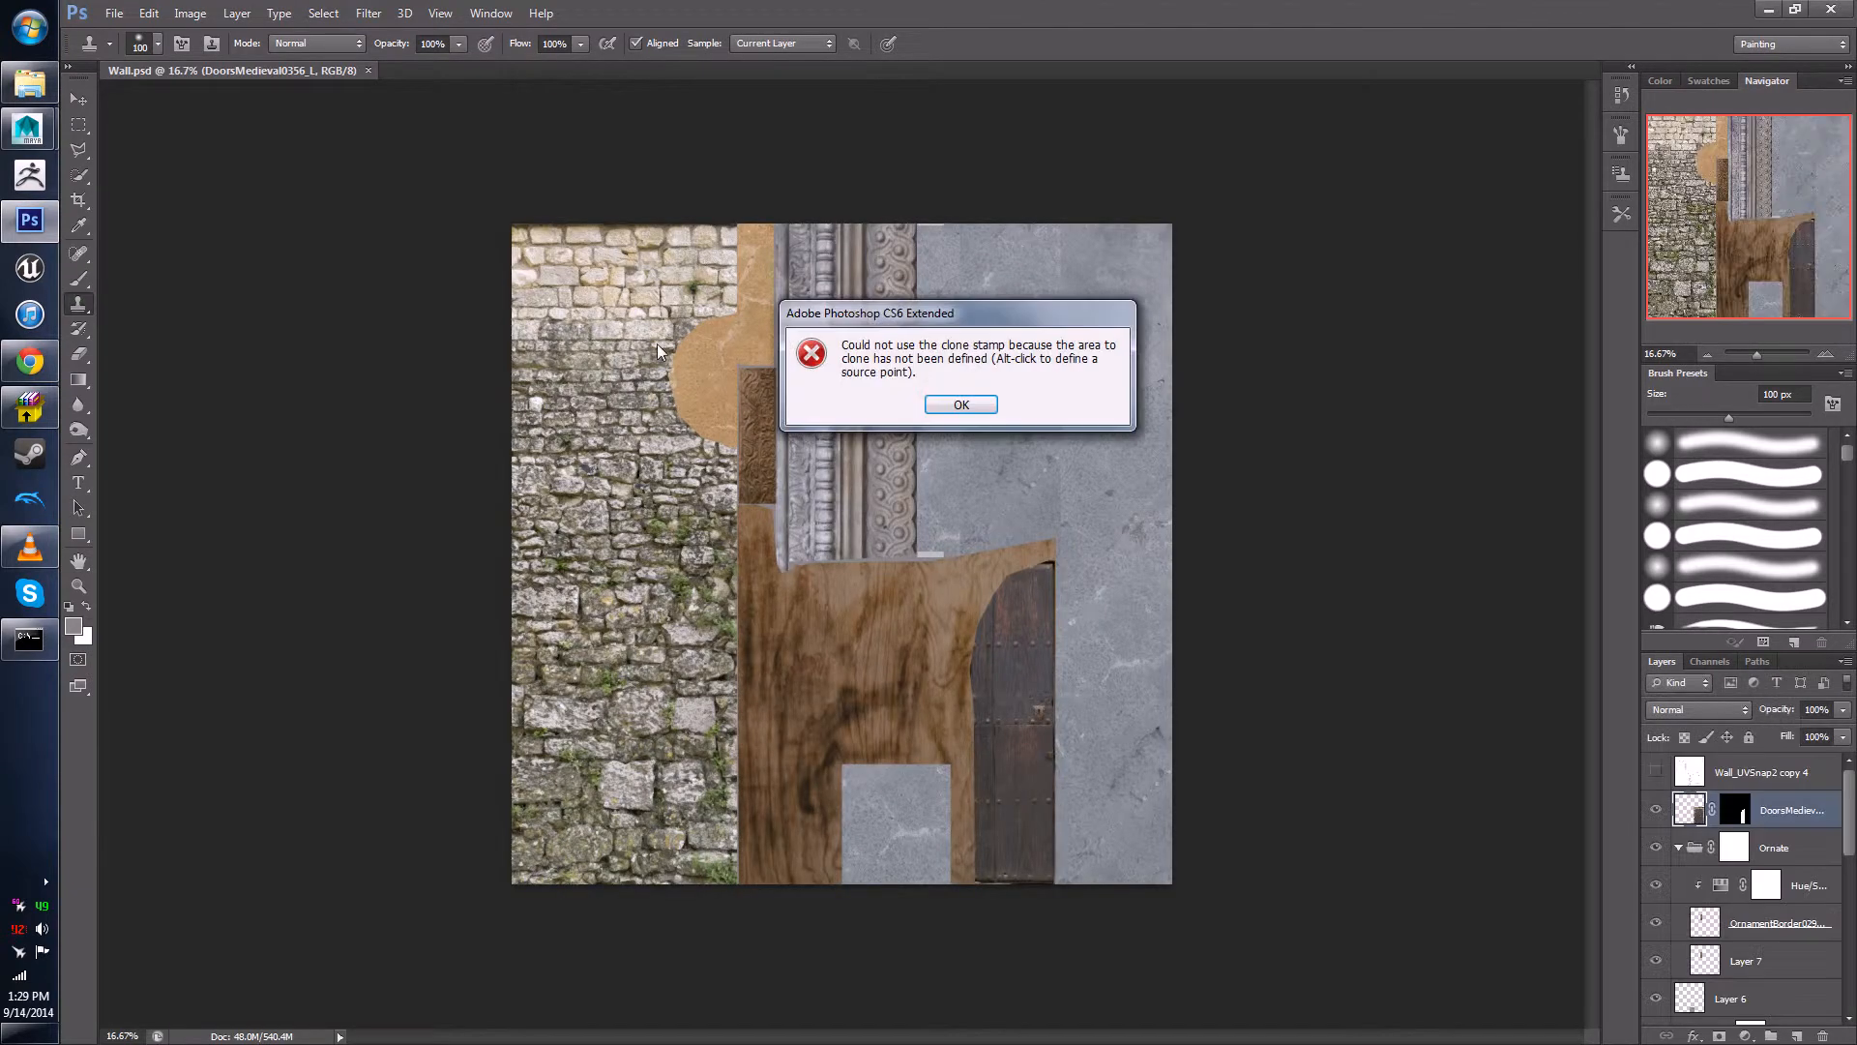
left_click(960, 406)
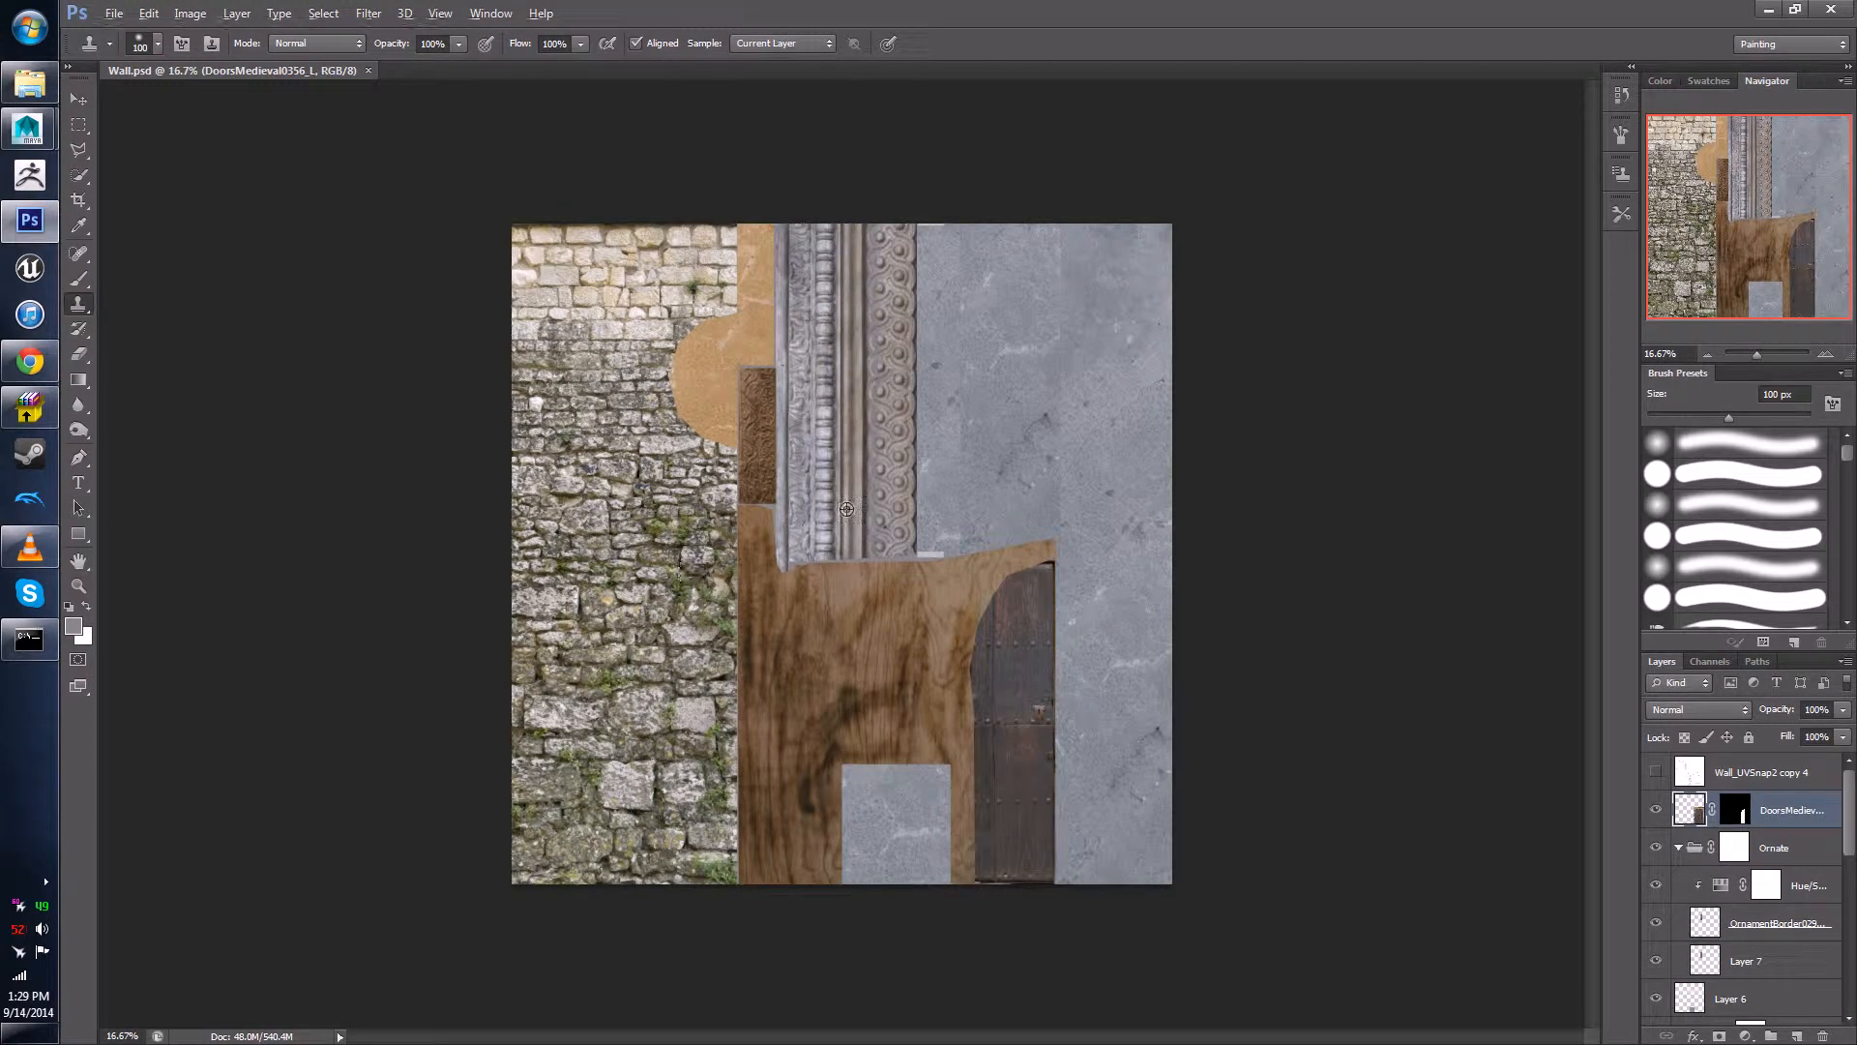
- Switch to the Move tool and select the entire Wall.psd canvas
scroll(949, 463, "down", 3, "alt")
scroll(949, 462, "up", 3, "alt")
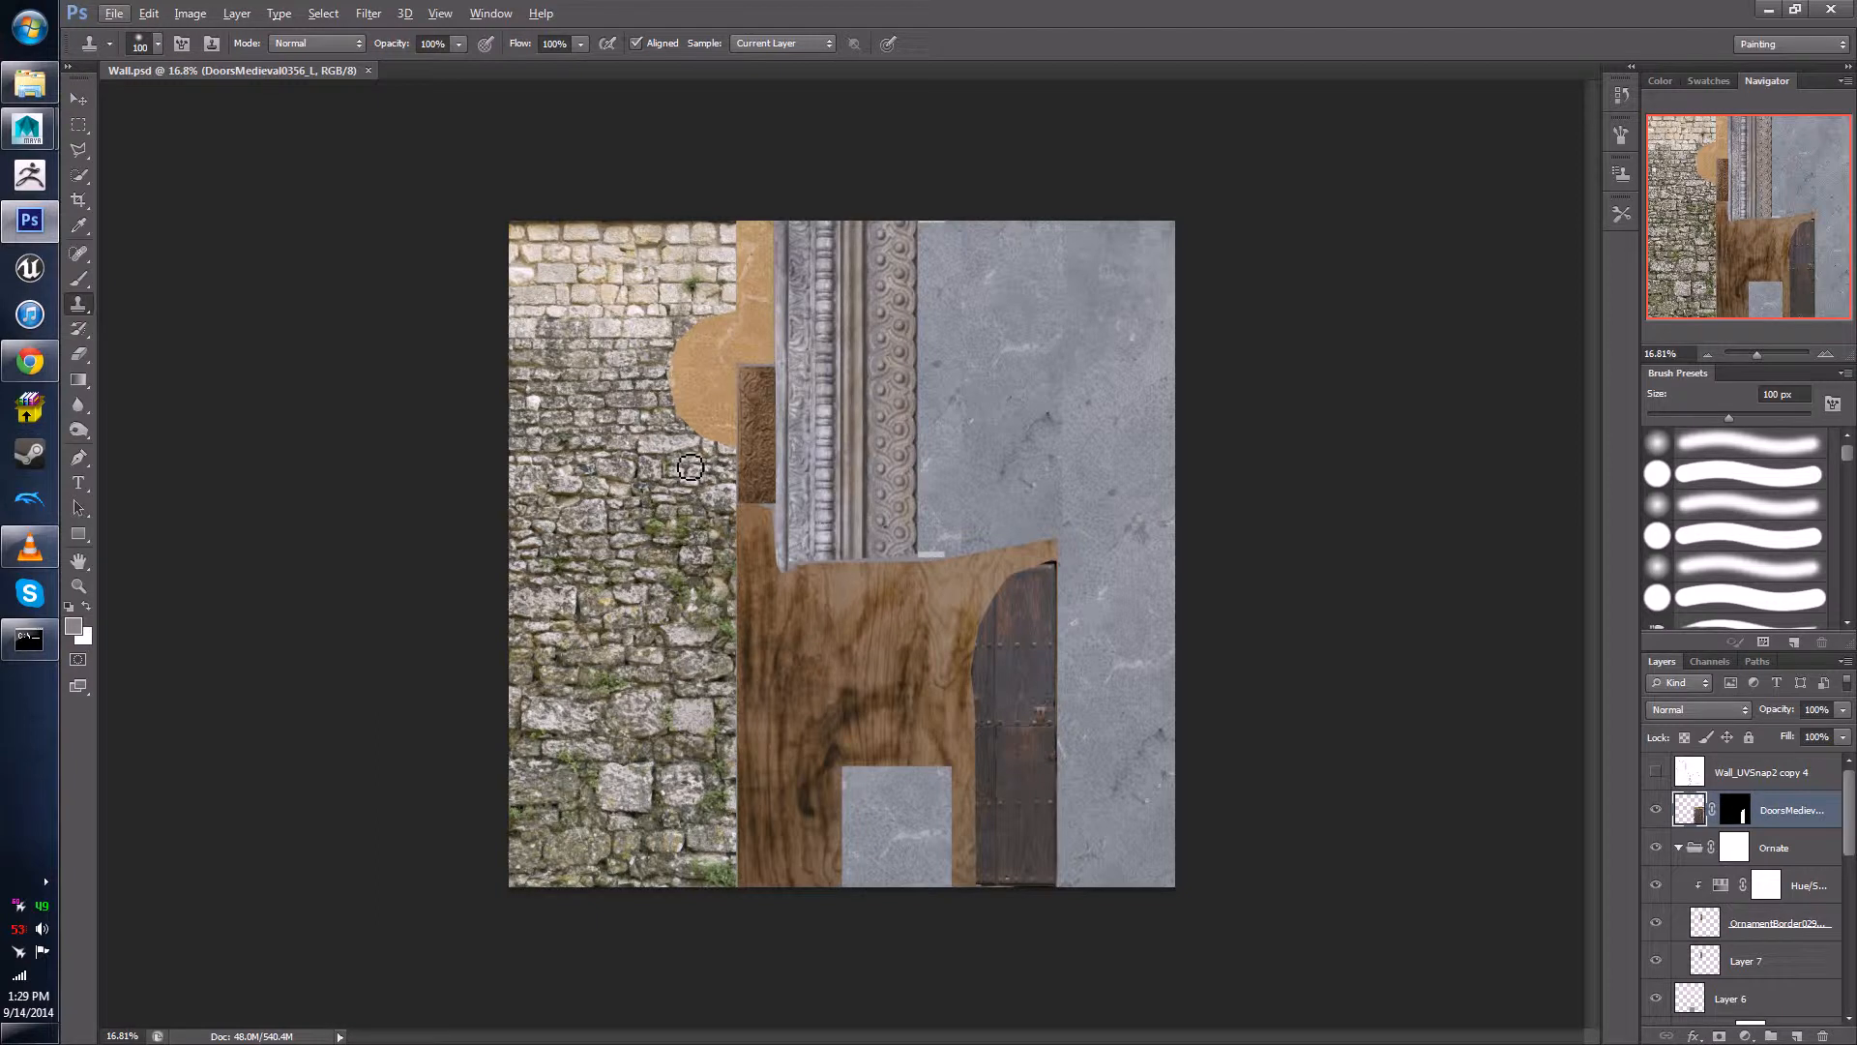
scroll(691, 467, "up", 3, "alt")
left_click(1434, 587)
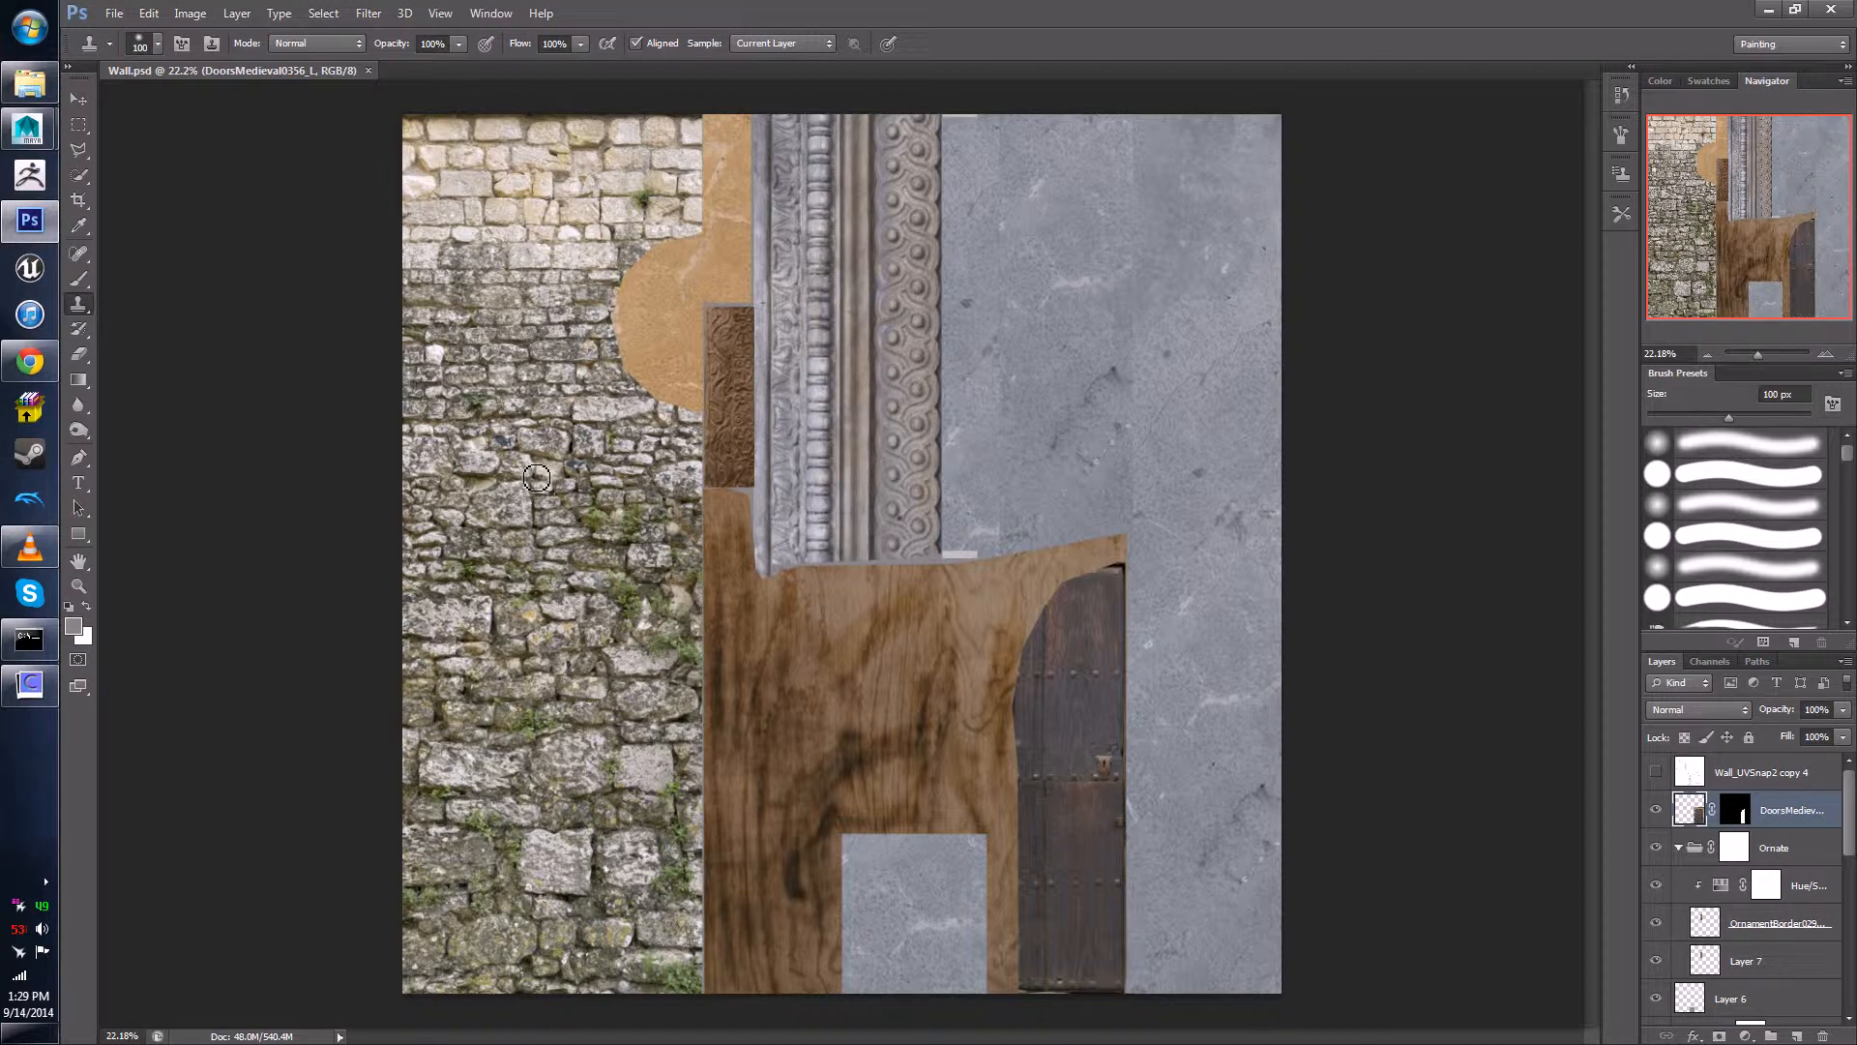
left_click(77, 100)
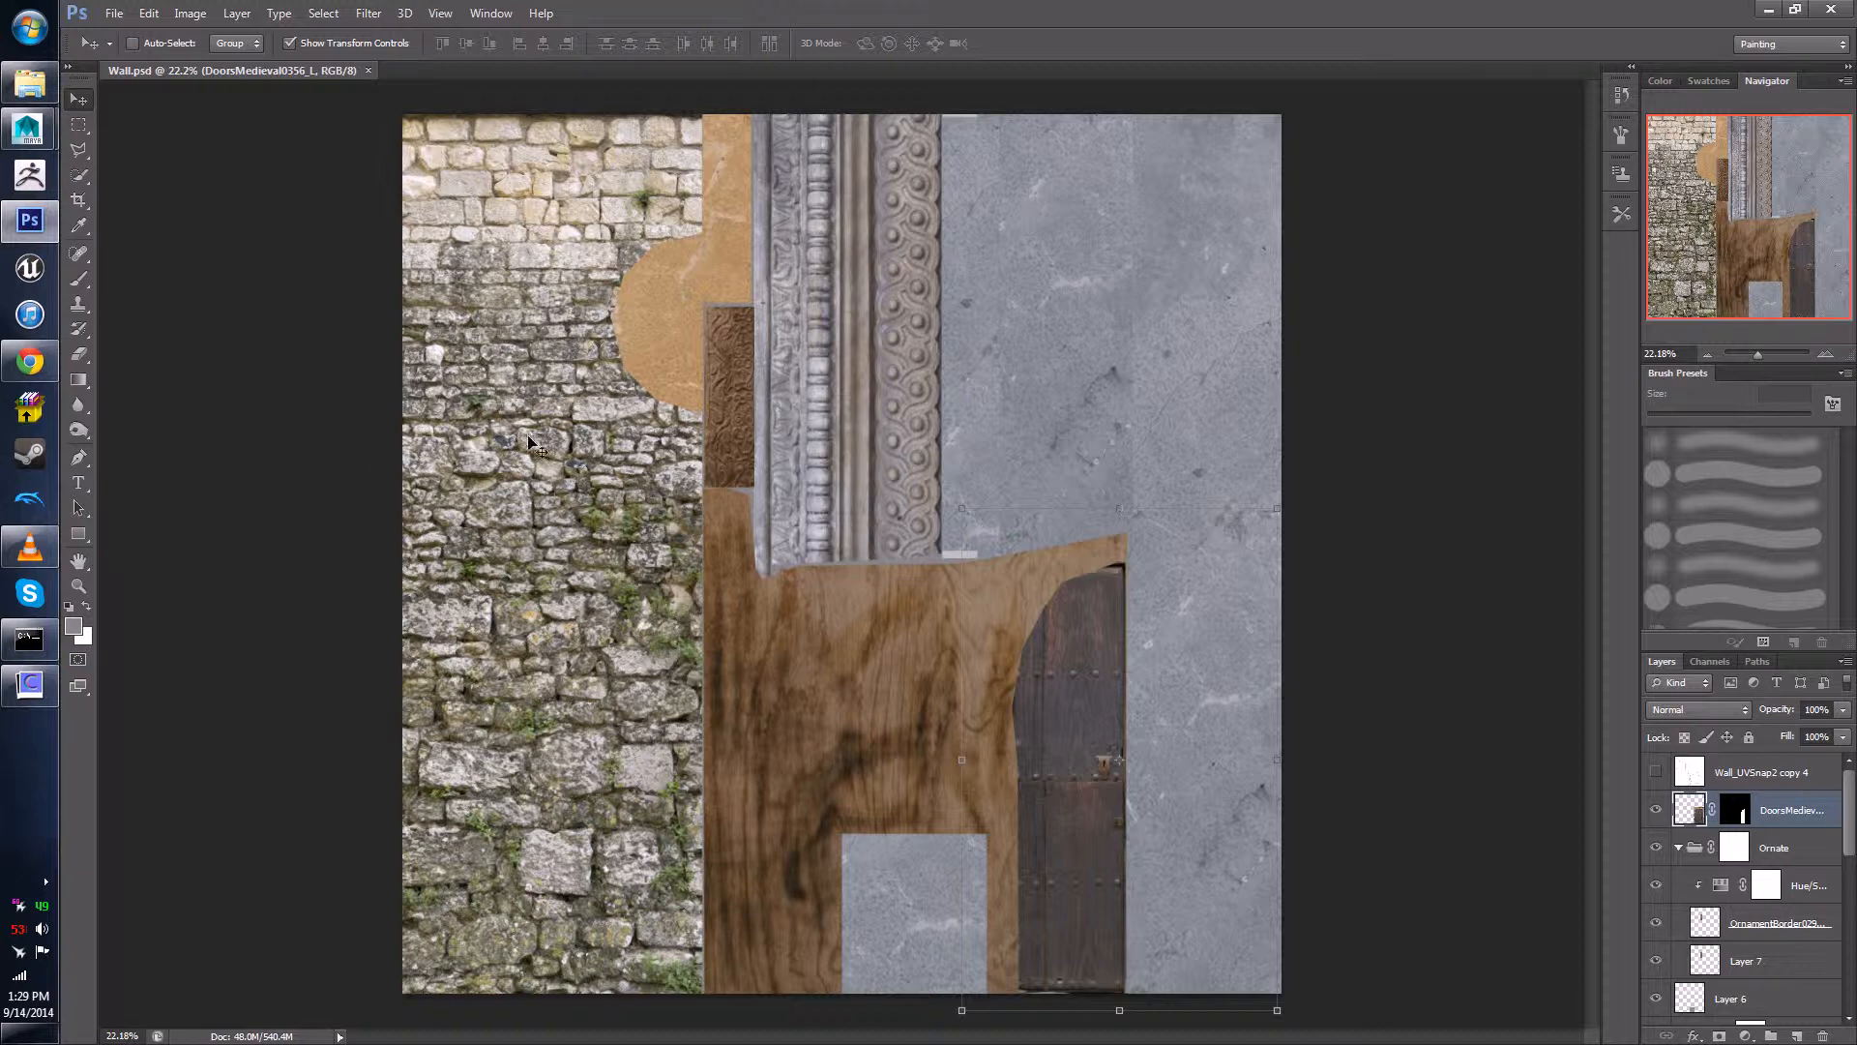
key("ctrl+a")
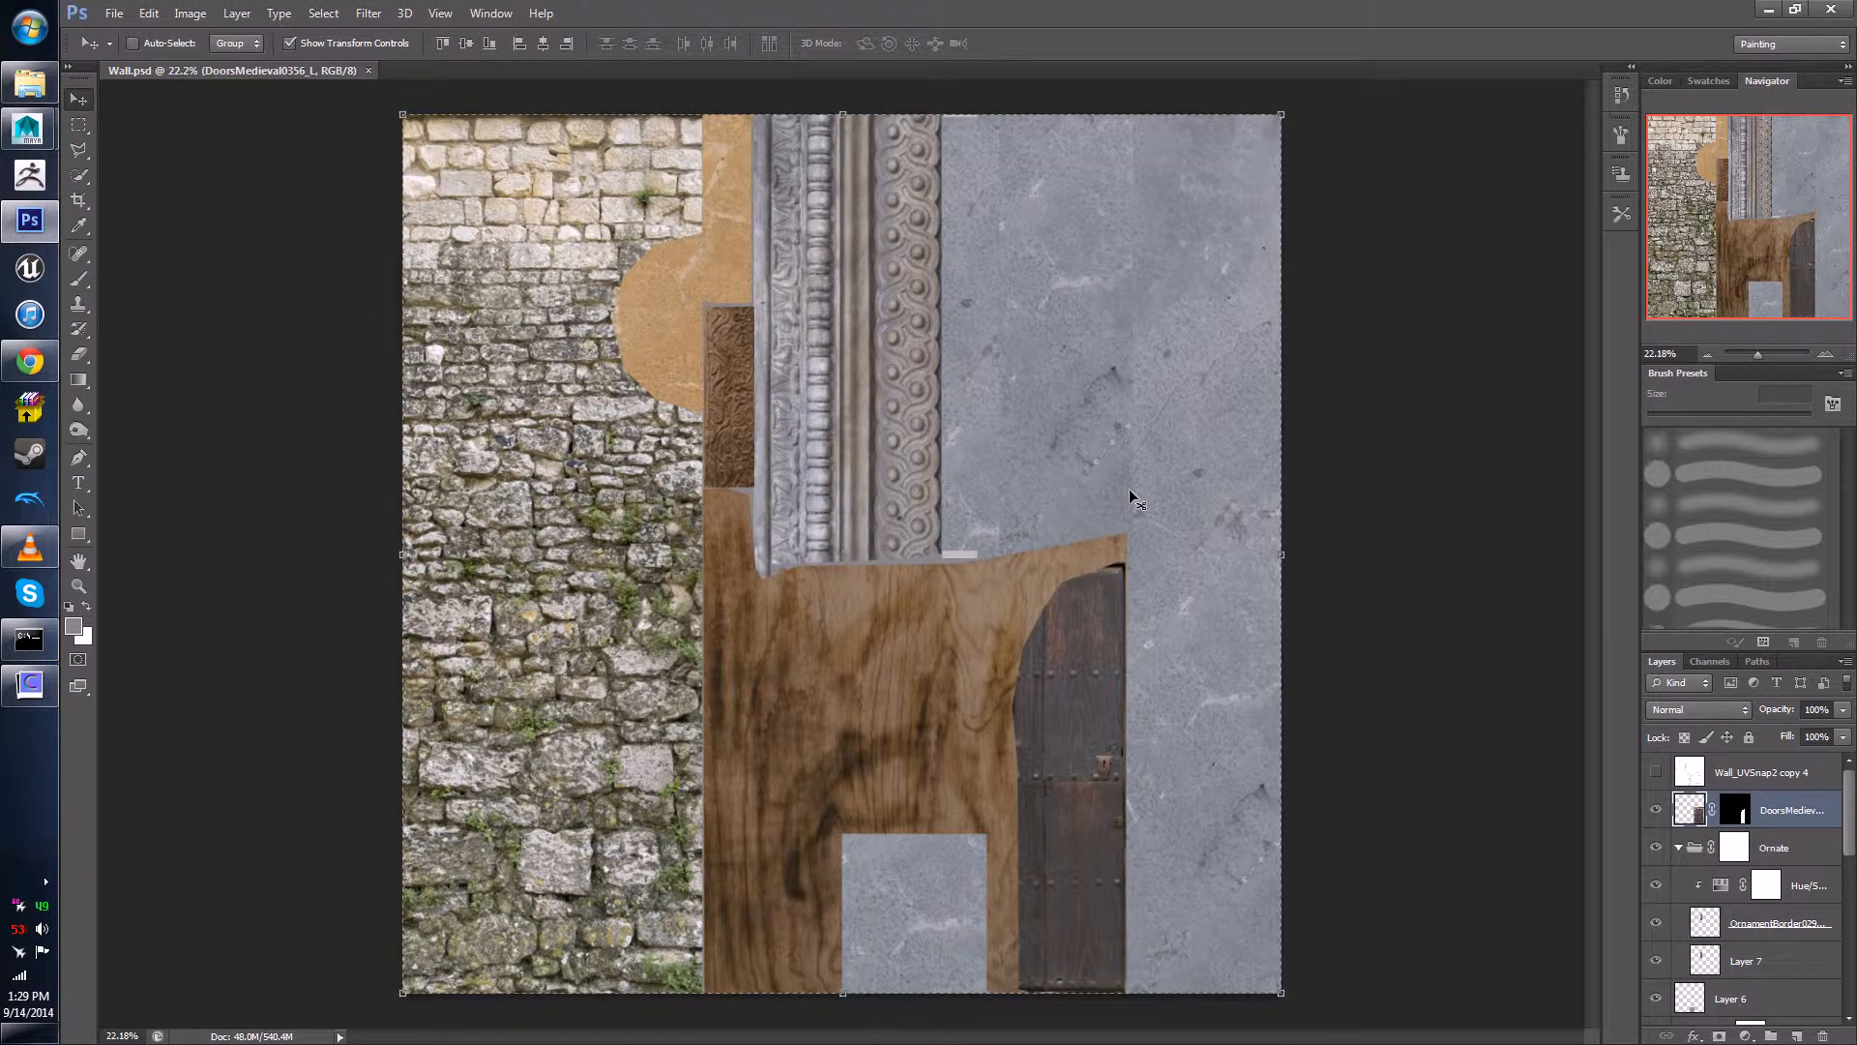
- Create a new layer group above the door layer and name it Dif
left_click(1769, 1036)
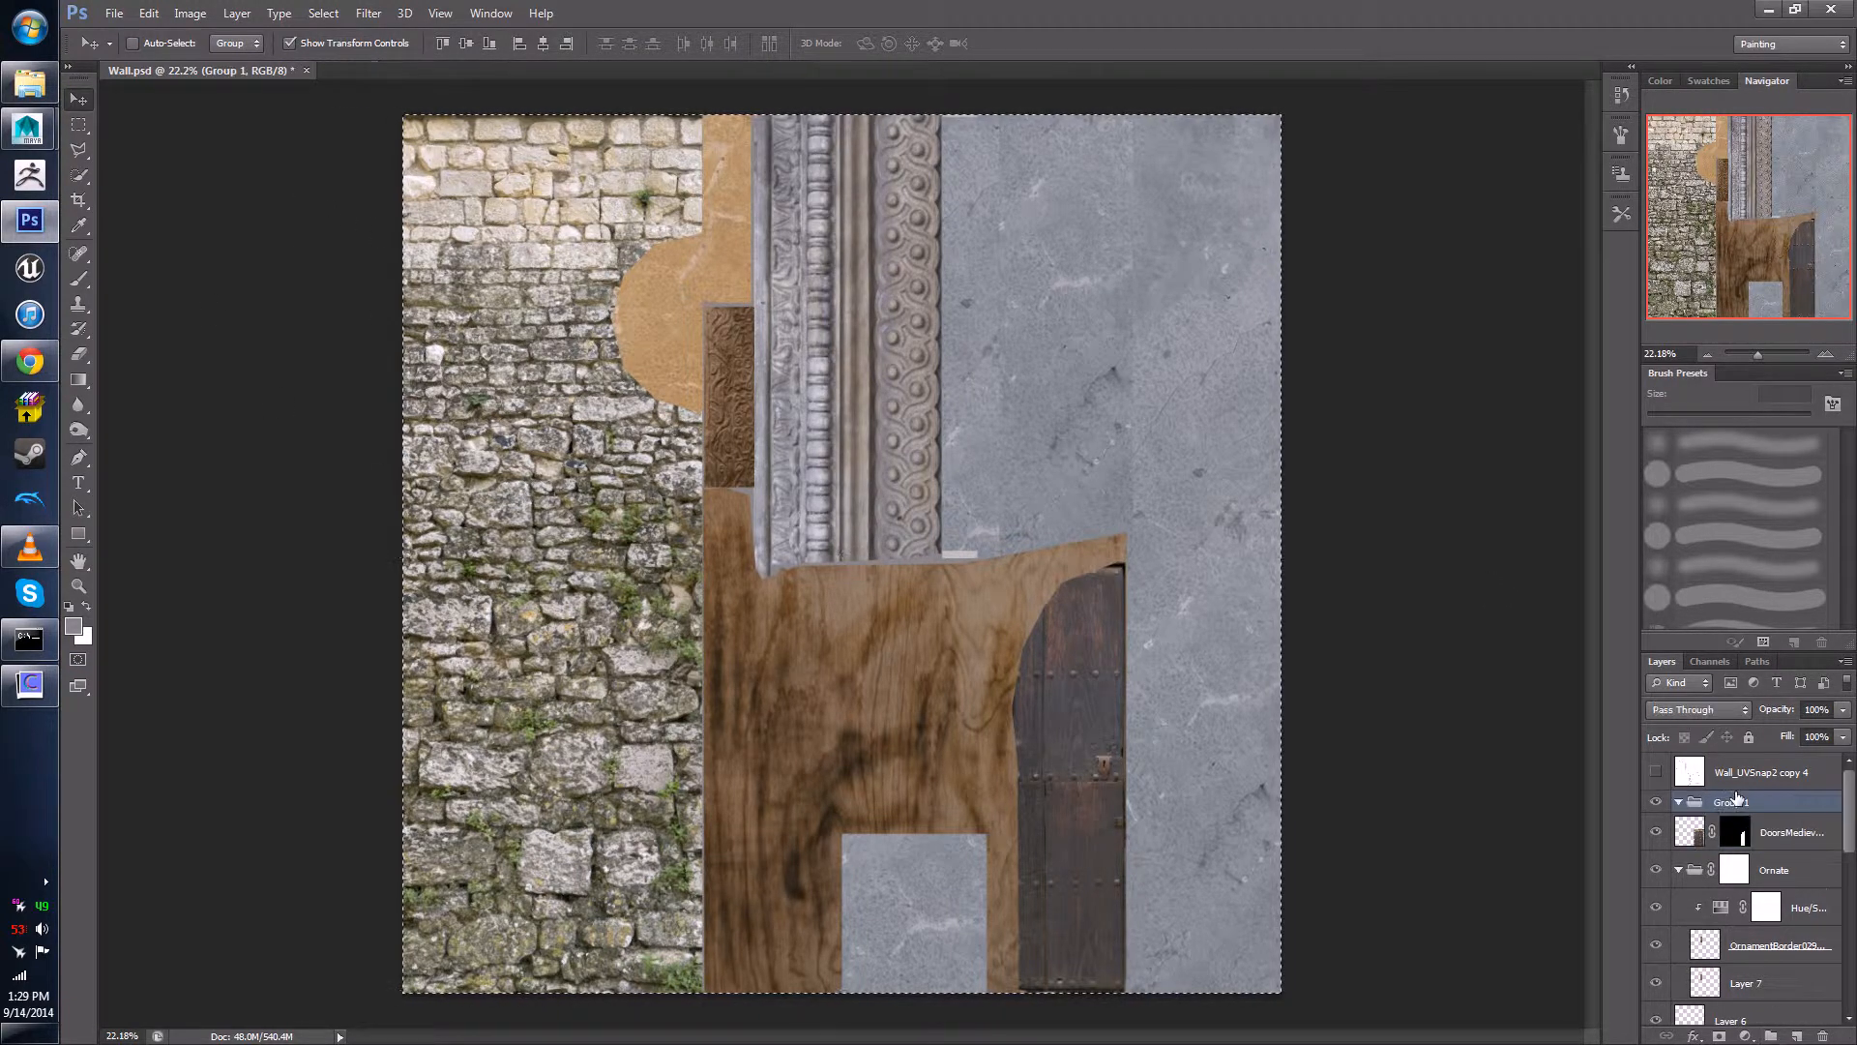
double_click(1734, 831)
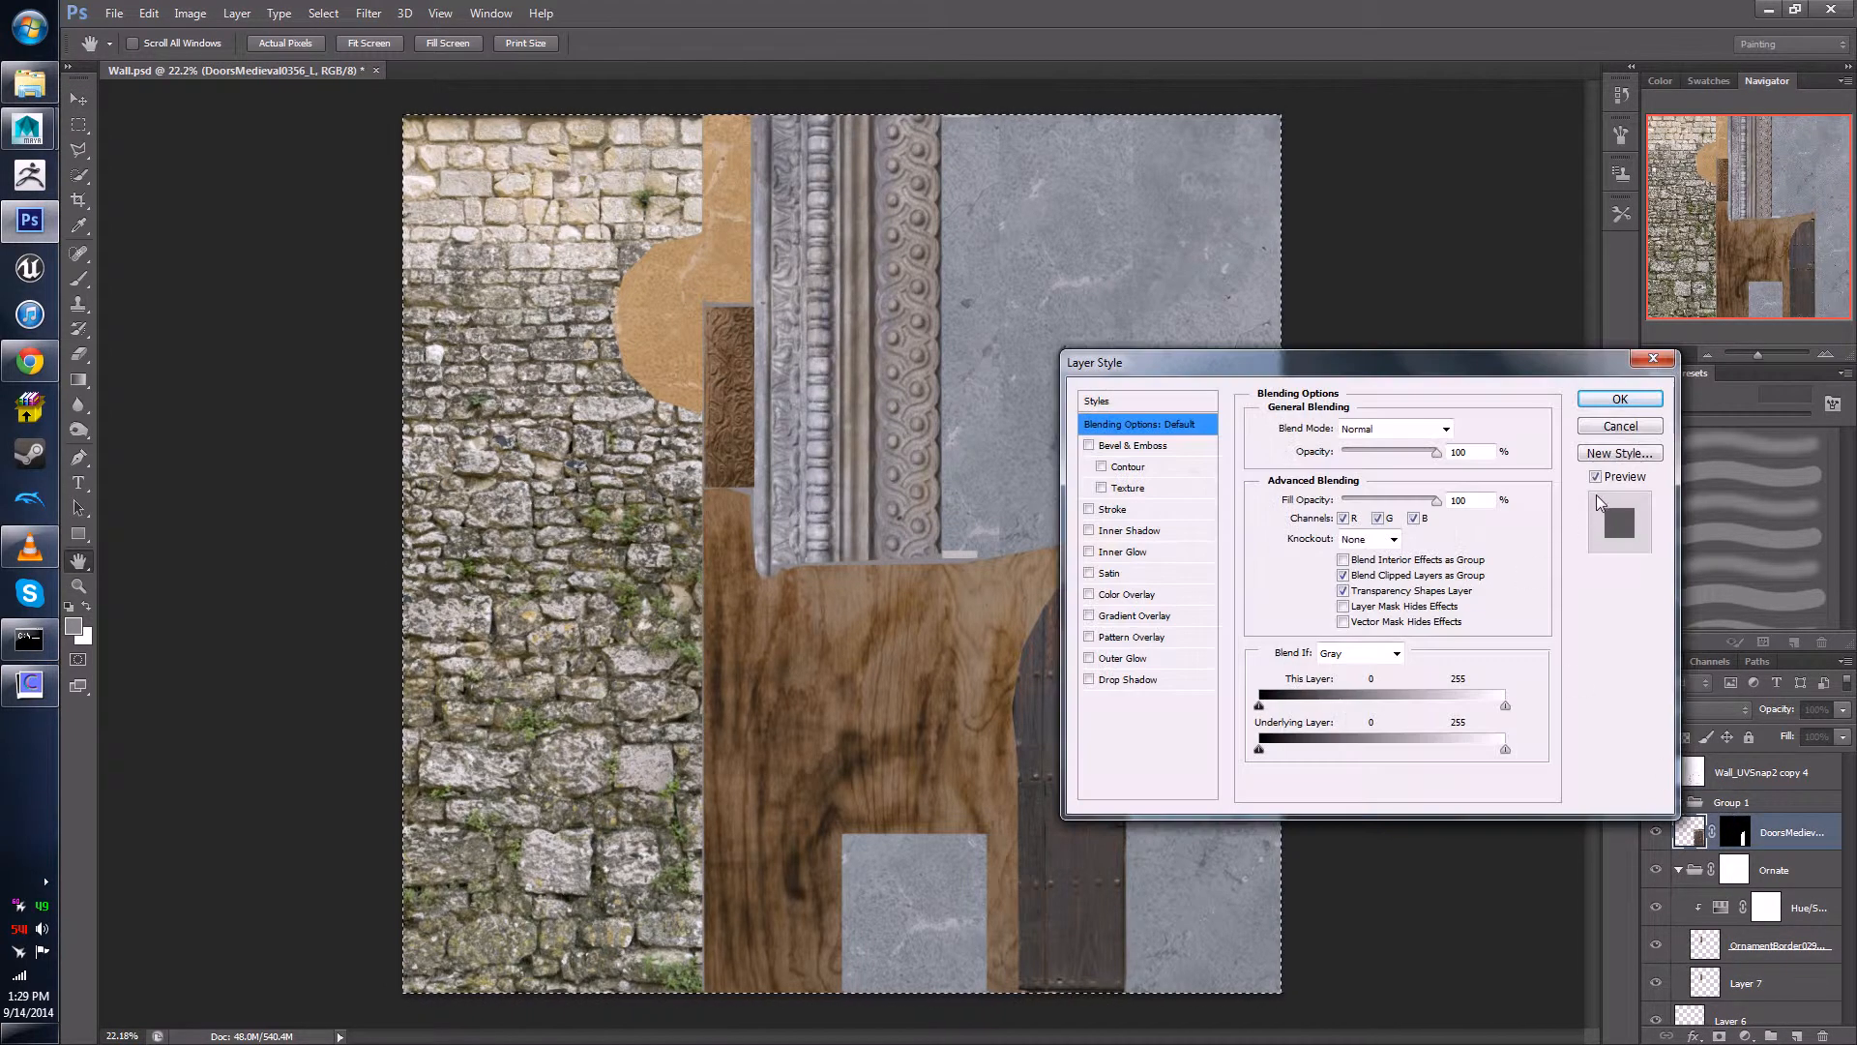
left_click(1621, 426)
double_click(1728, 803)
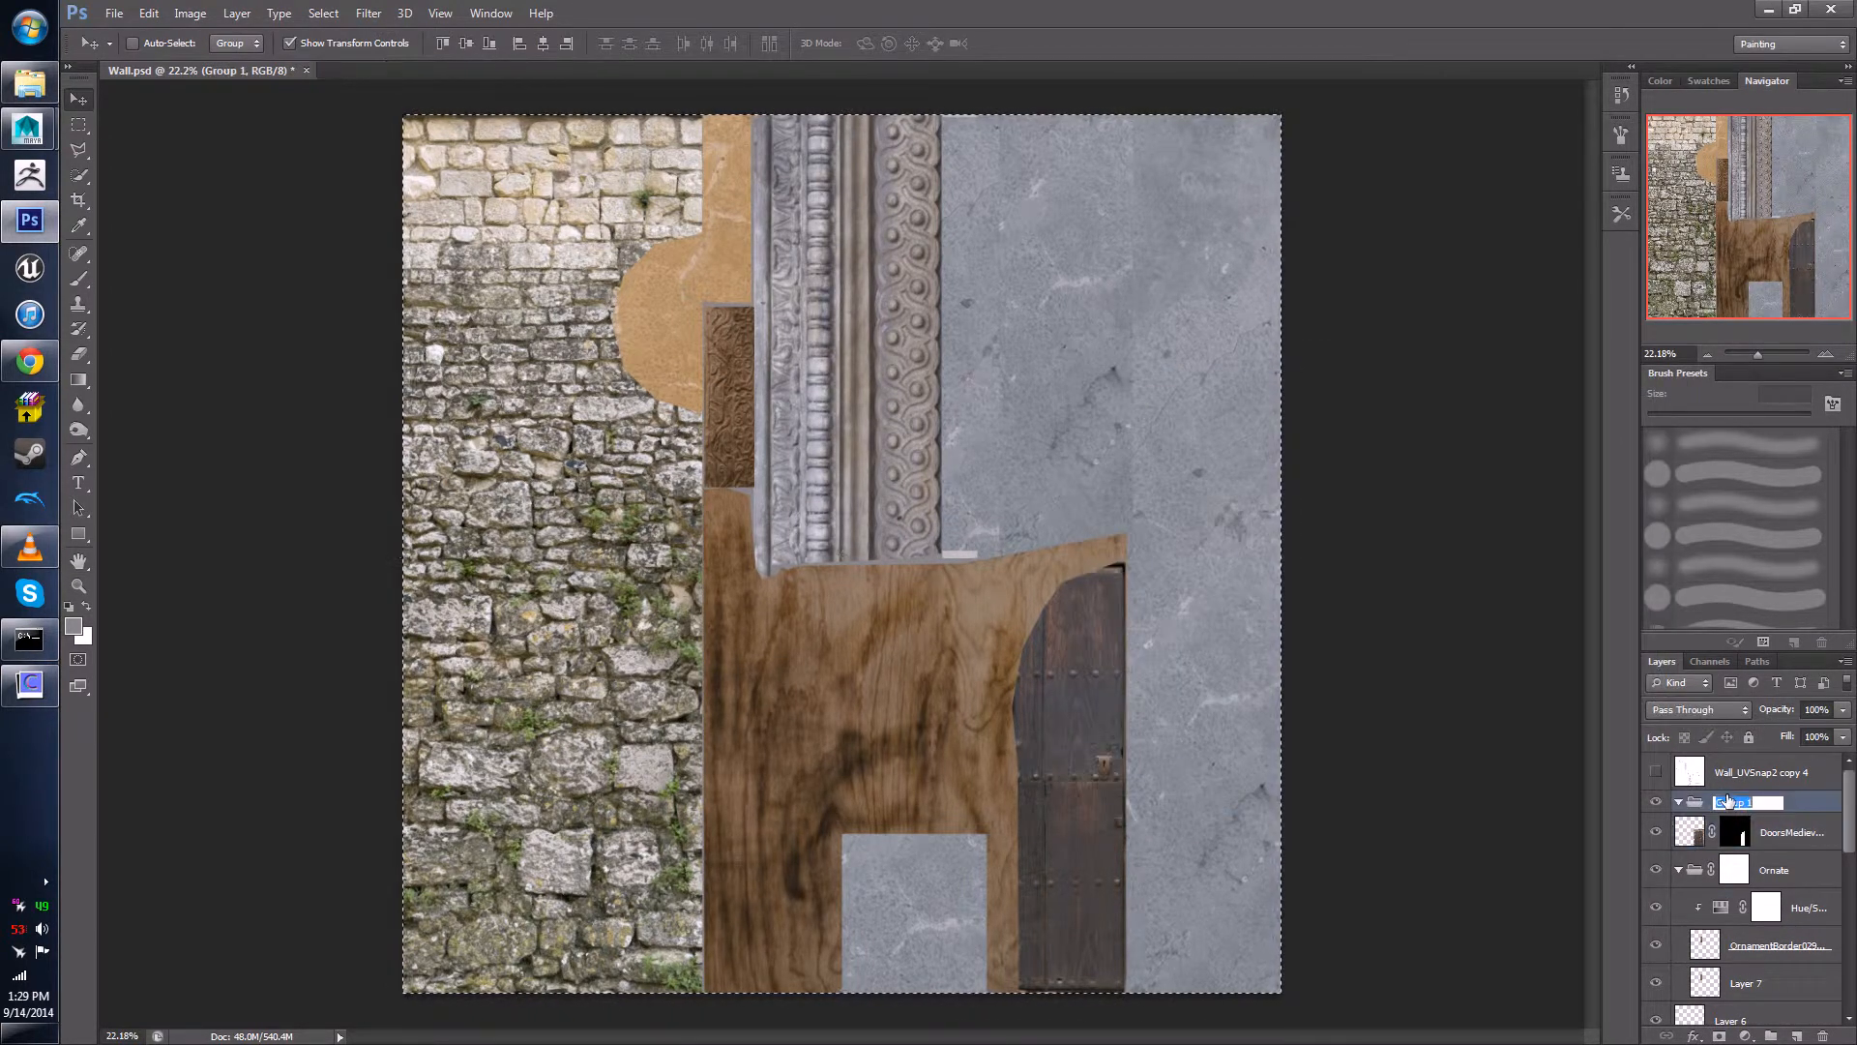
type("Dif")
key("Return")
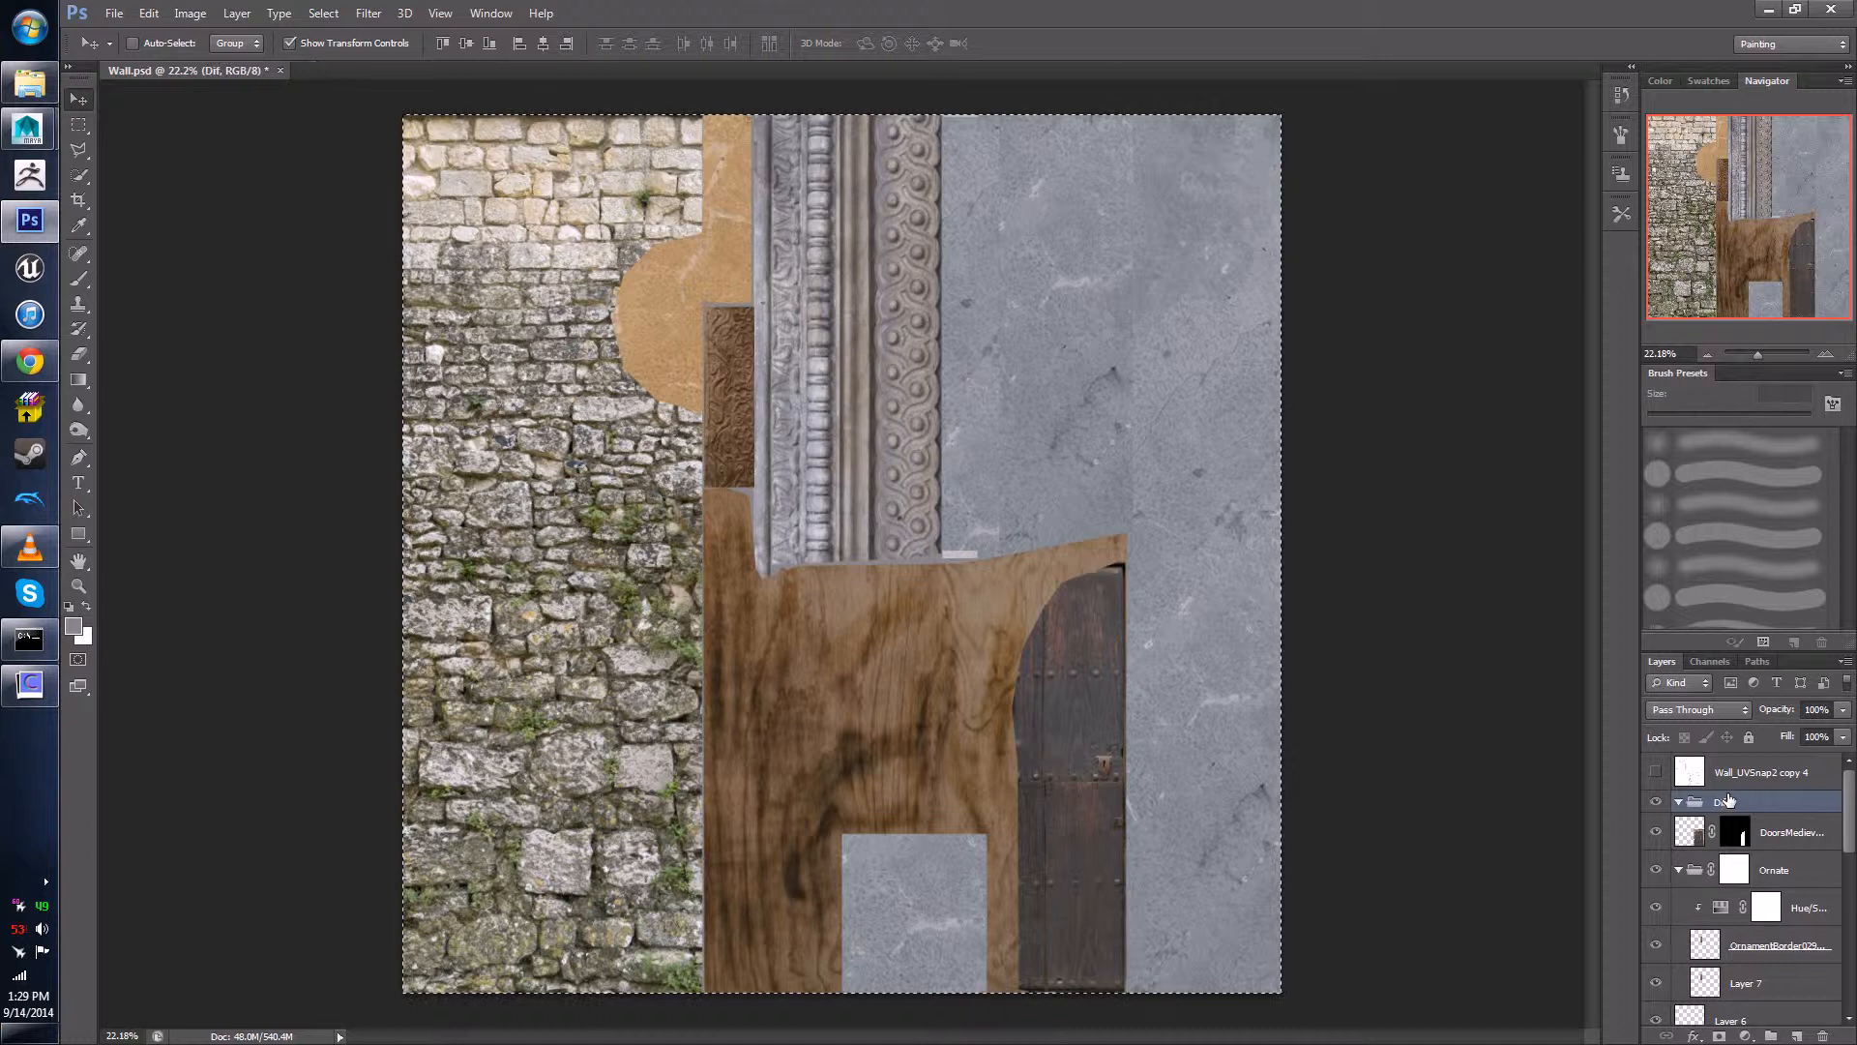
- Move all layers from the DoorsMedieval layer down to the old brick layer into the Dif group and collapse it
left_click(1688, 843)
scroll(1712, 844, "down", 5)
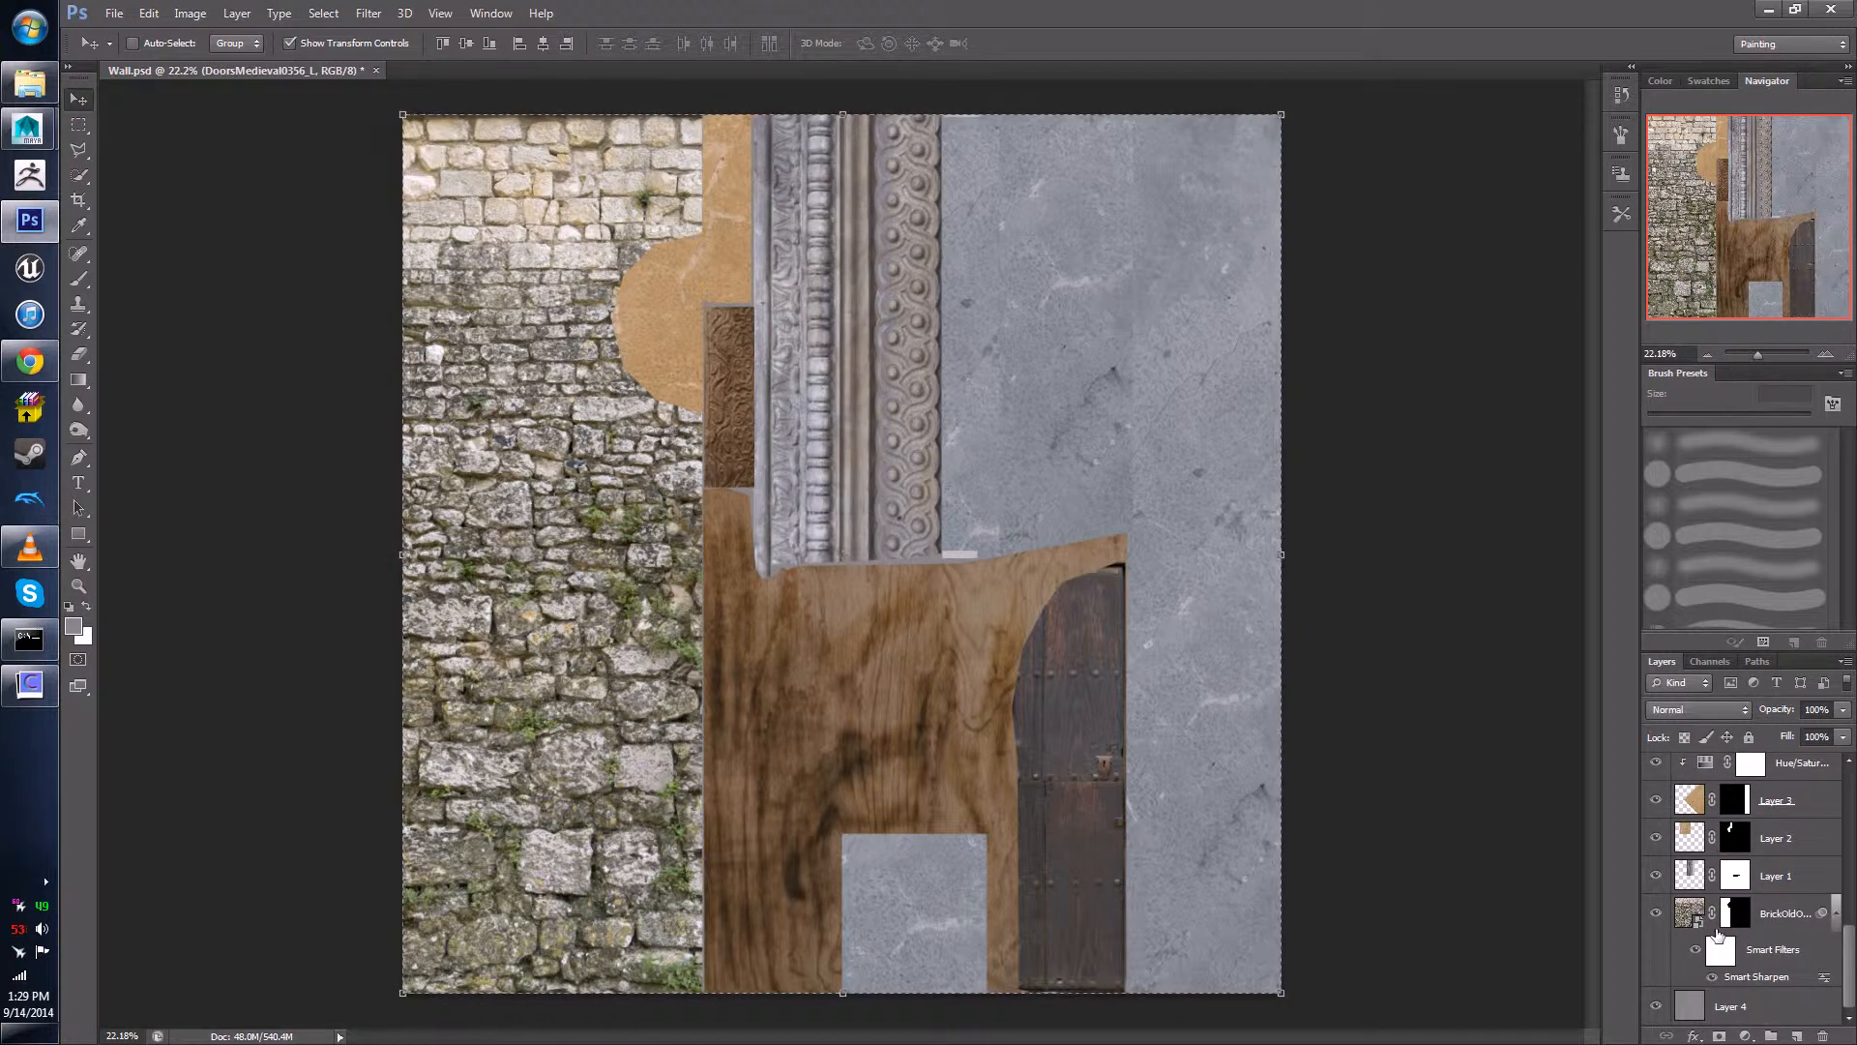
left_click(1688, 910, "shift")
scroll(1663, 820, "up", 5)
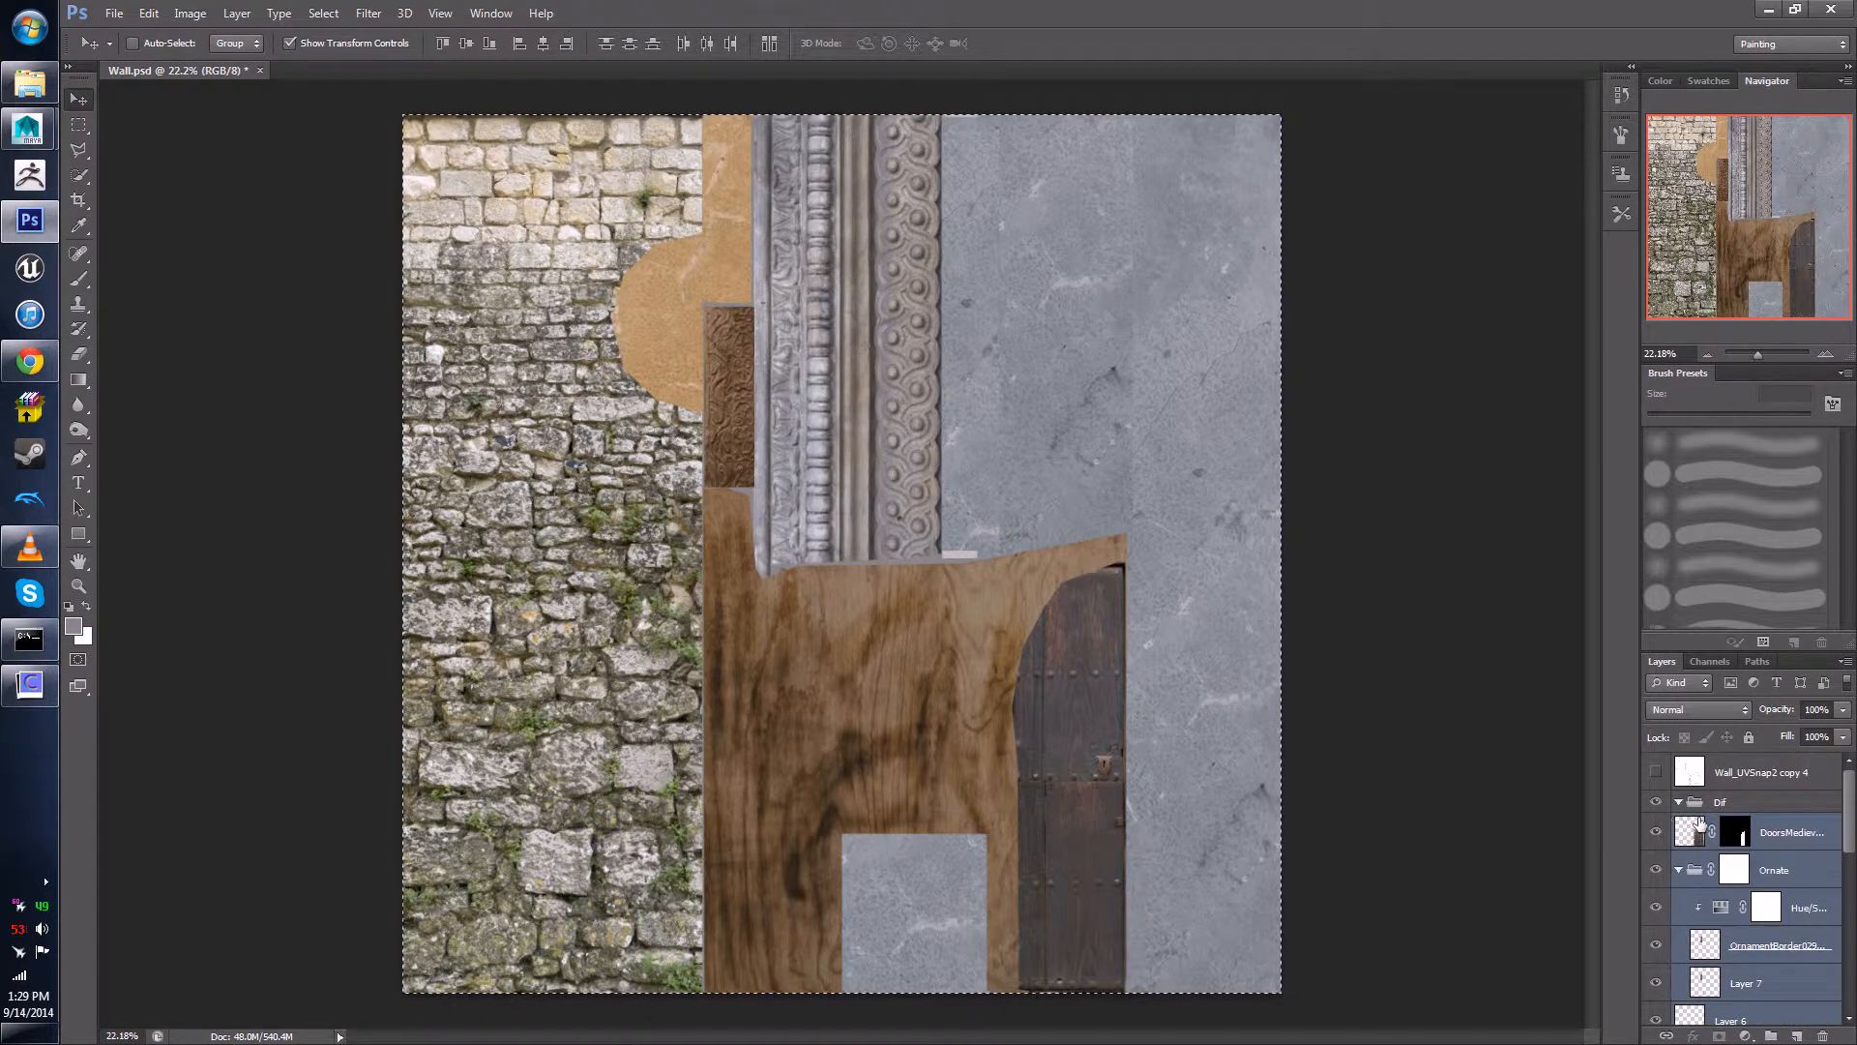
left_click_drag(1700, 825, 1717, 799)
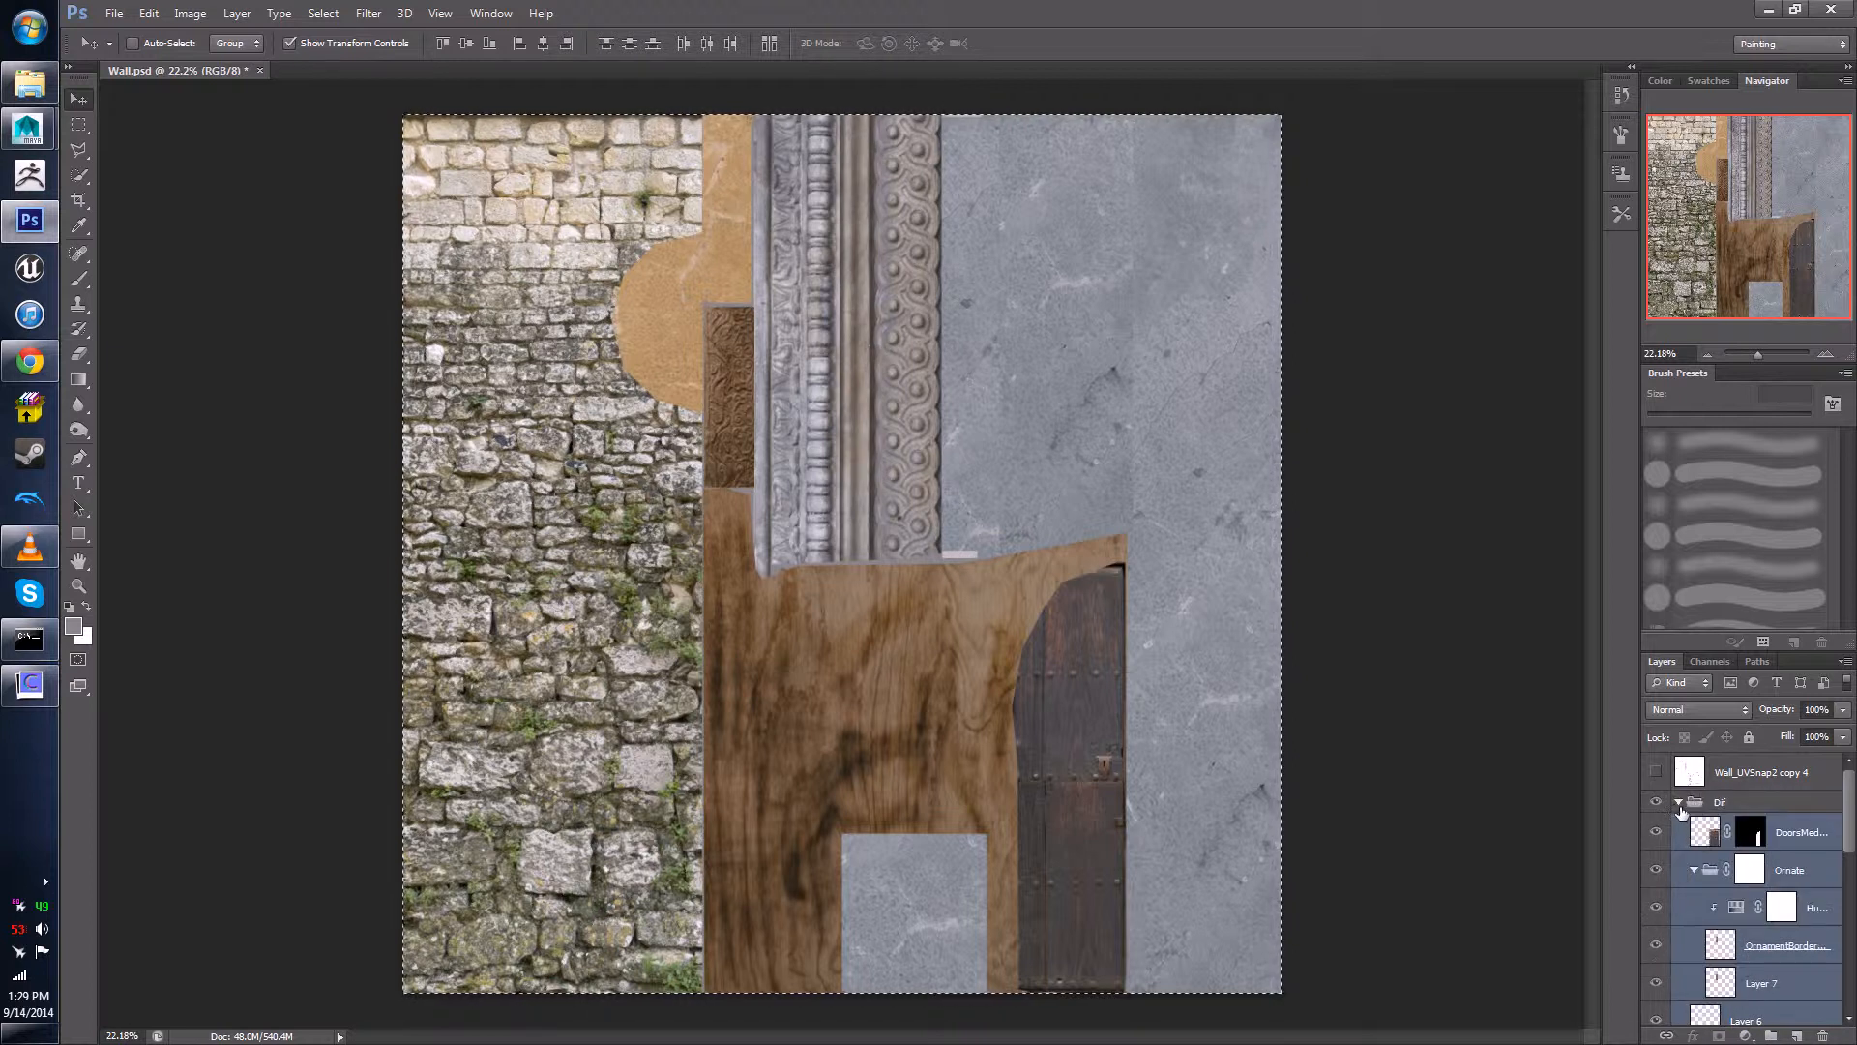
left_click(1679, 802)
left_click(1675, 795)
- Inspect the Wall_UVSnap2 copy 4 layout with the Dif group hidden, and restore the original layer visibility
left_click(1656, 802)
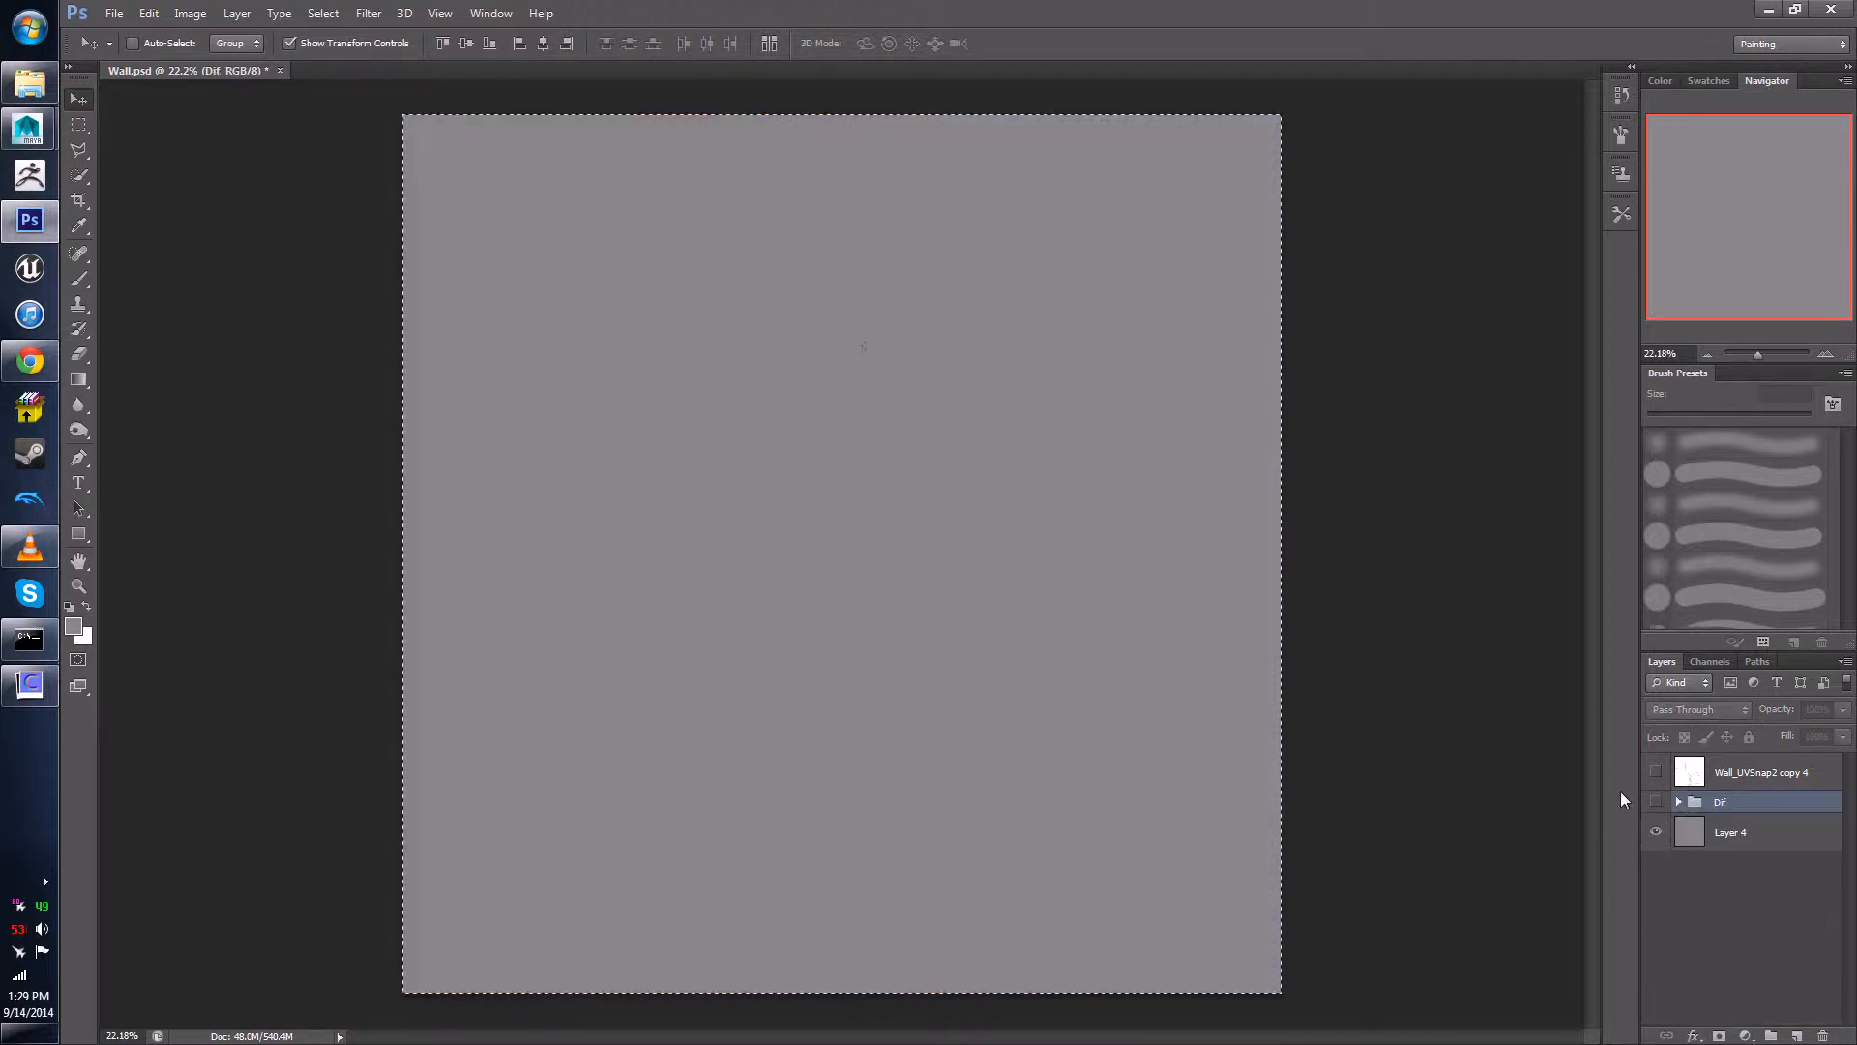
left_click(1656, 772)
left_click(1657, 772)
left_click(1656, 772)
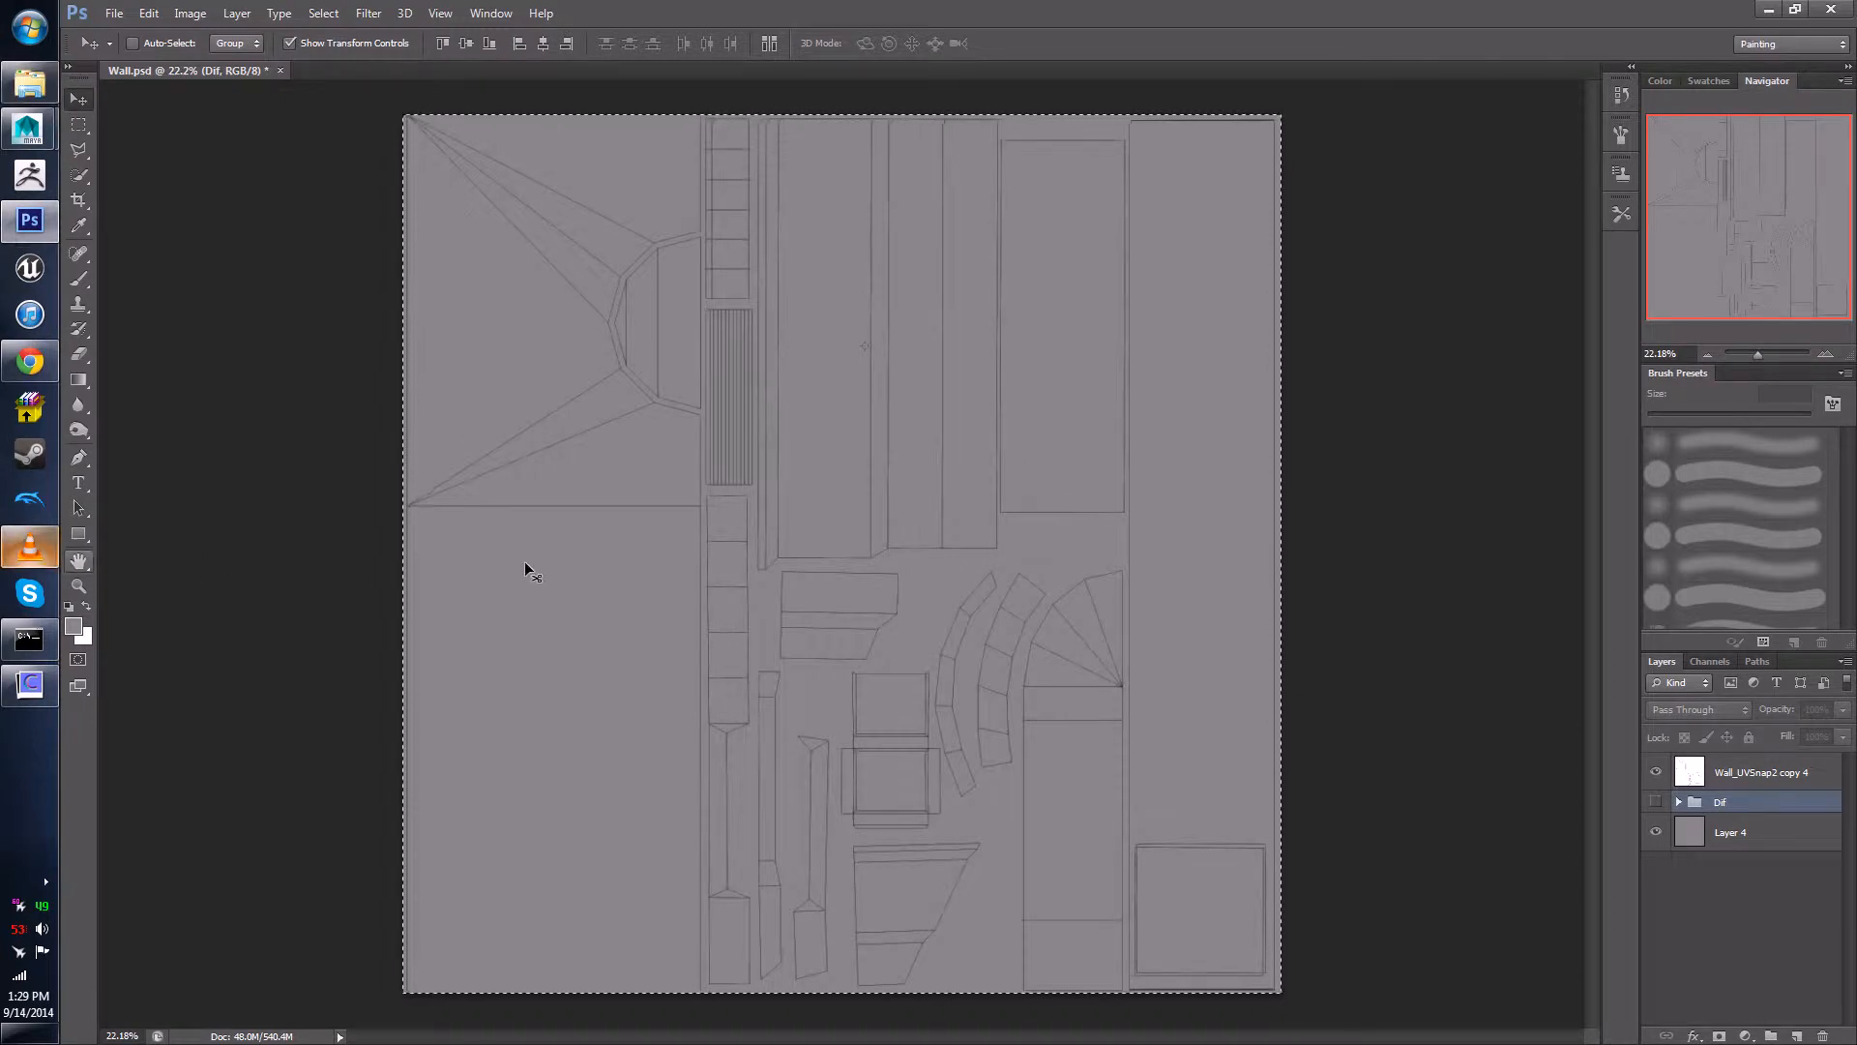
left_click(1654, 772)
left_click(1656, 802)
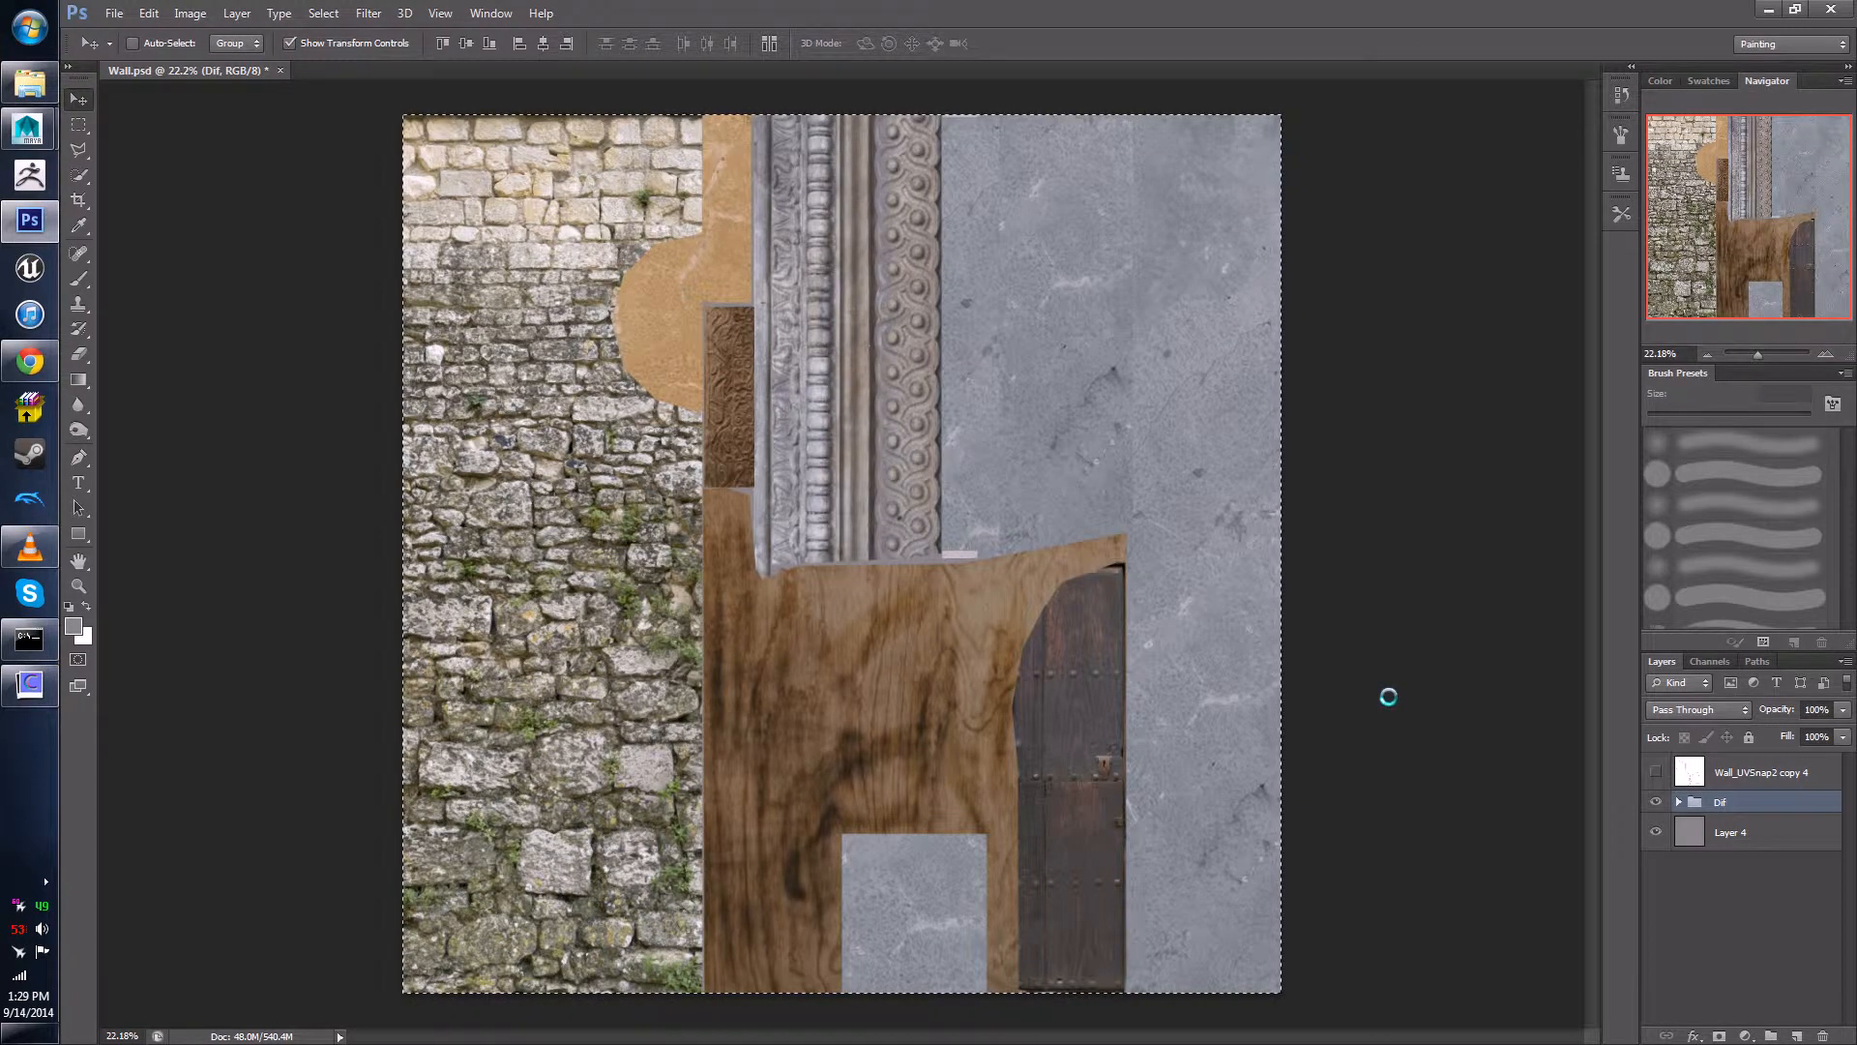
- Switch to CrazyBump, load the wall texture from the clipboard and choose the first of the two proposed shapes
left_click(29, 684)
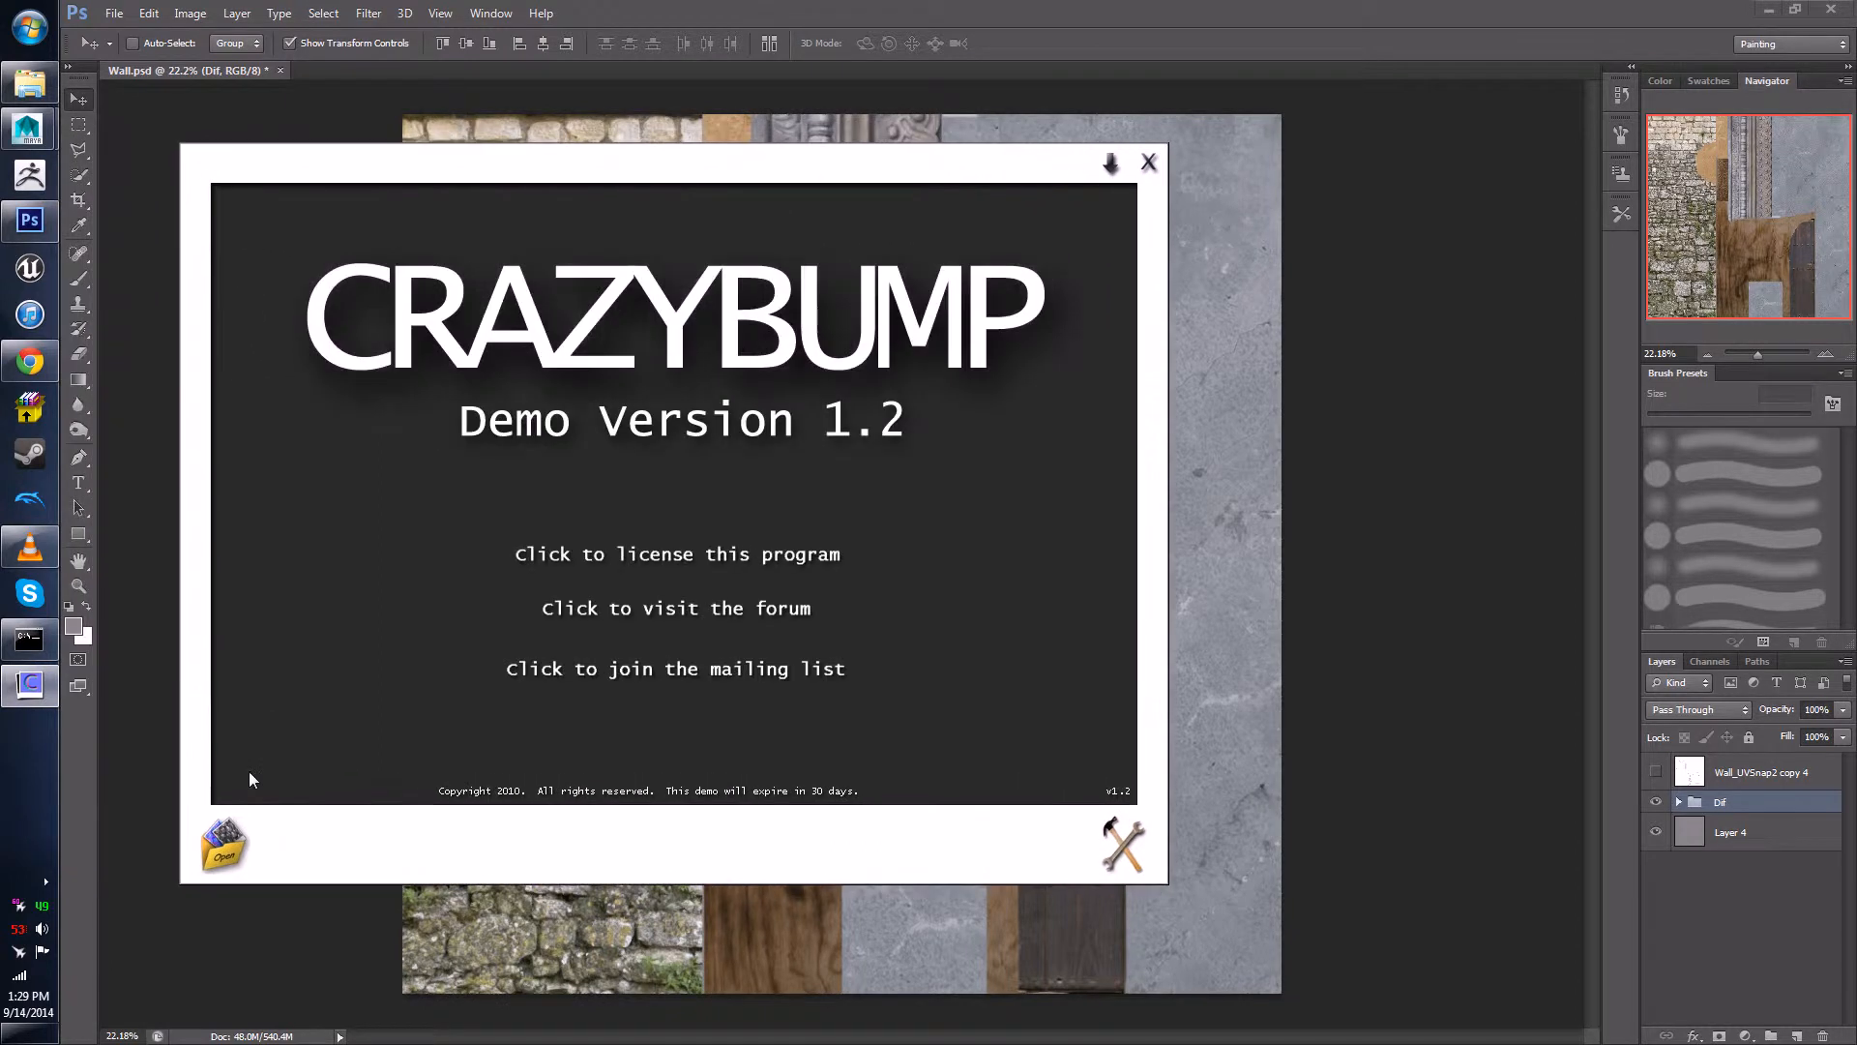
left_click(227, 841)
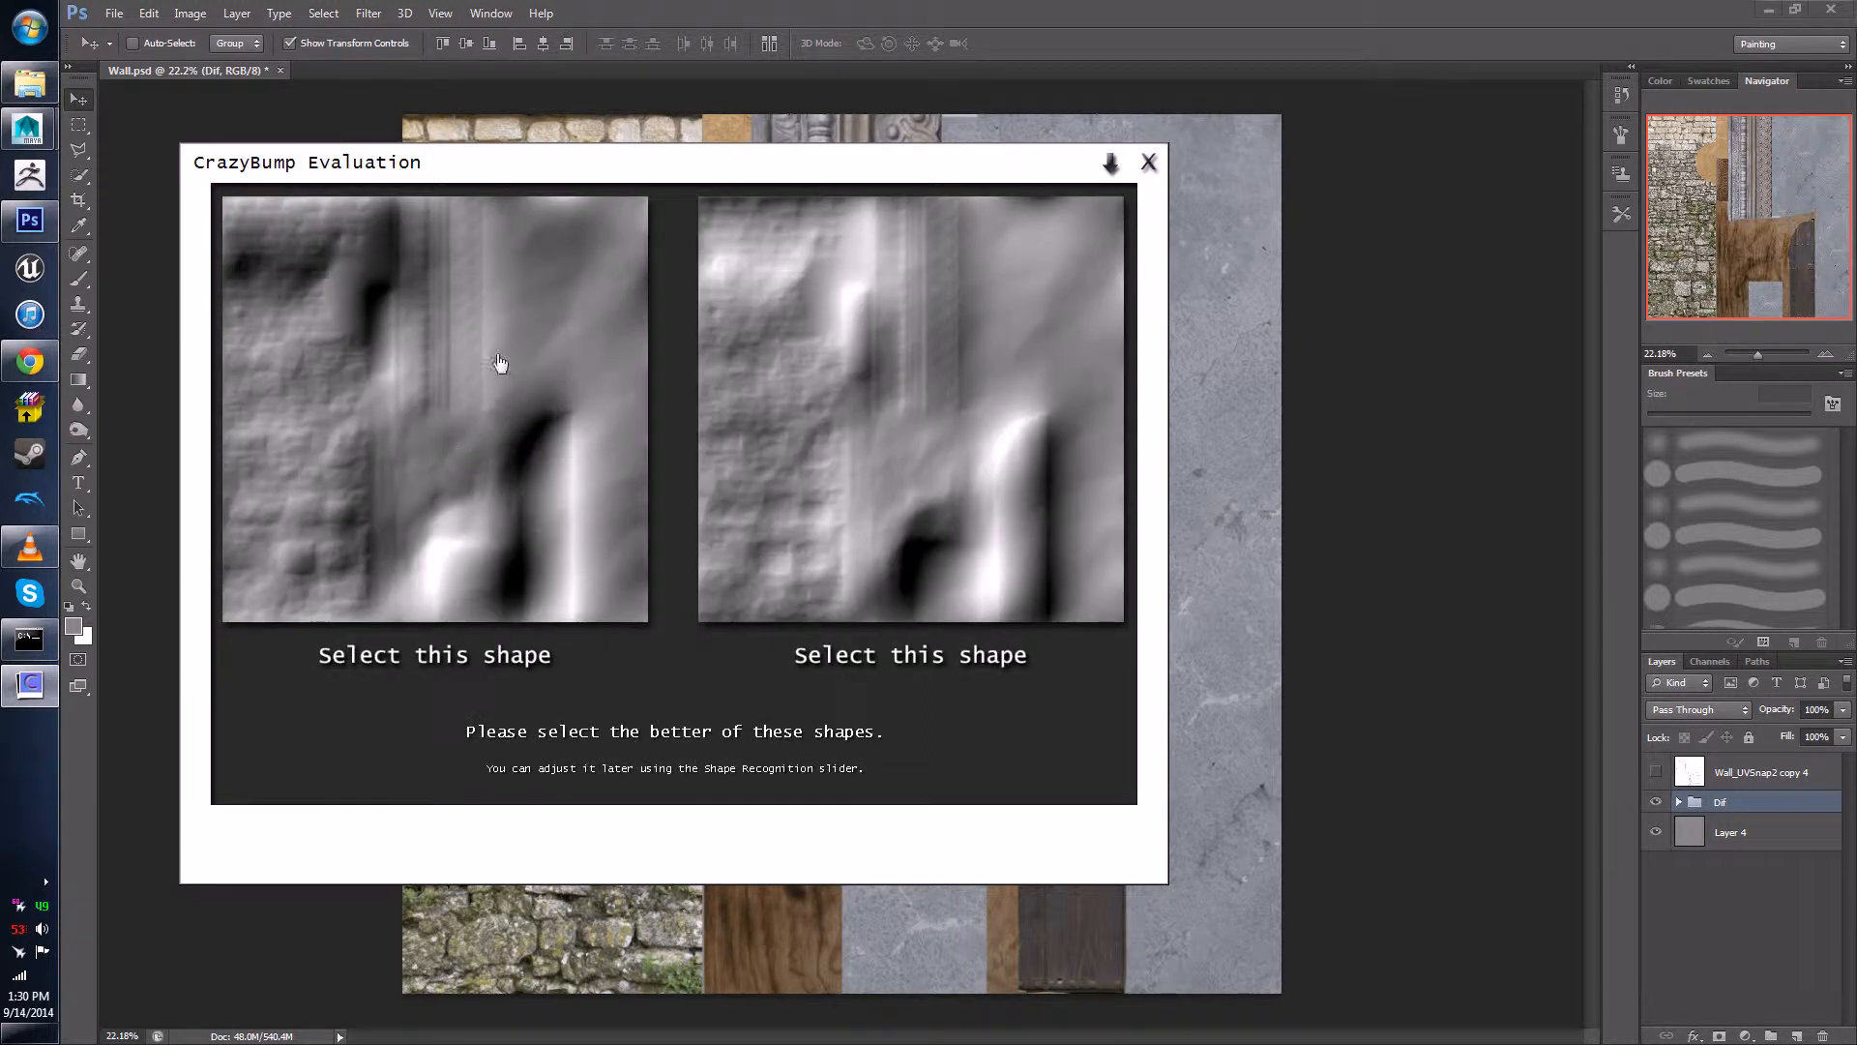
left_click_drag(608, 182, 660, 198)
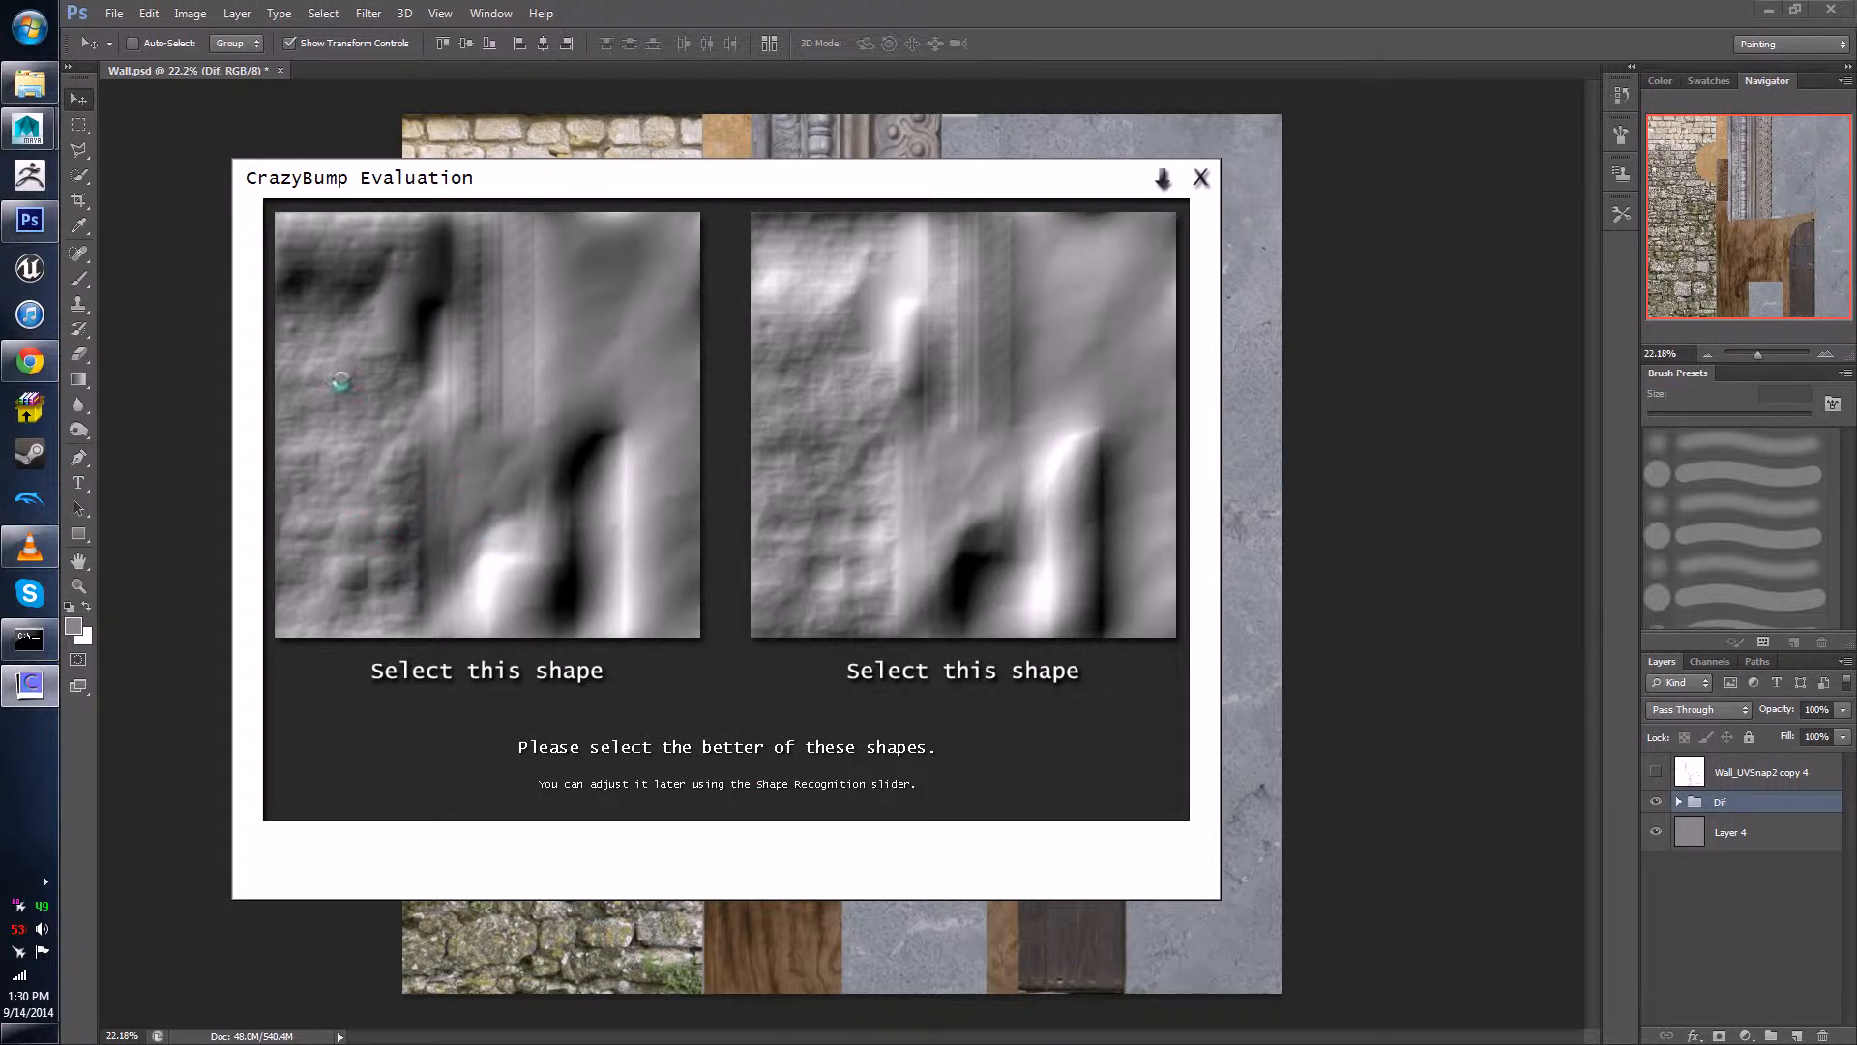
left_click(564, 510)
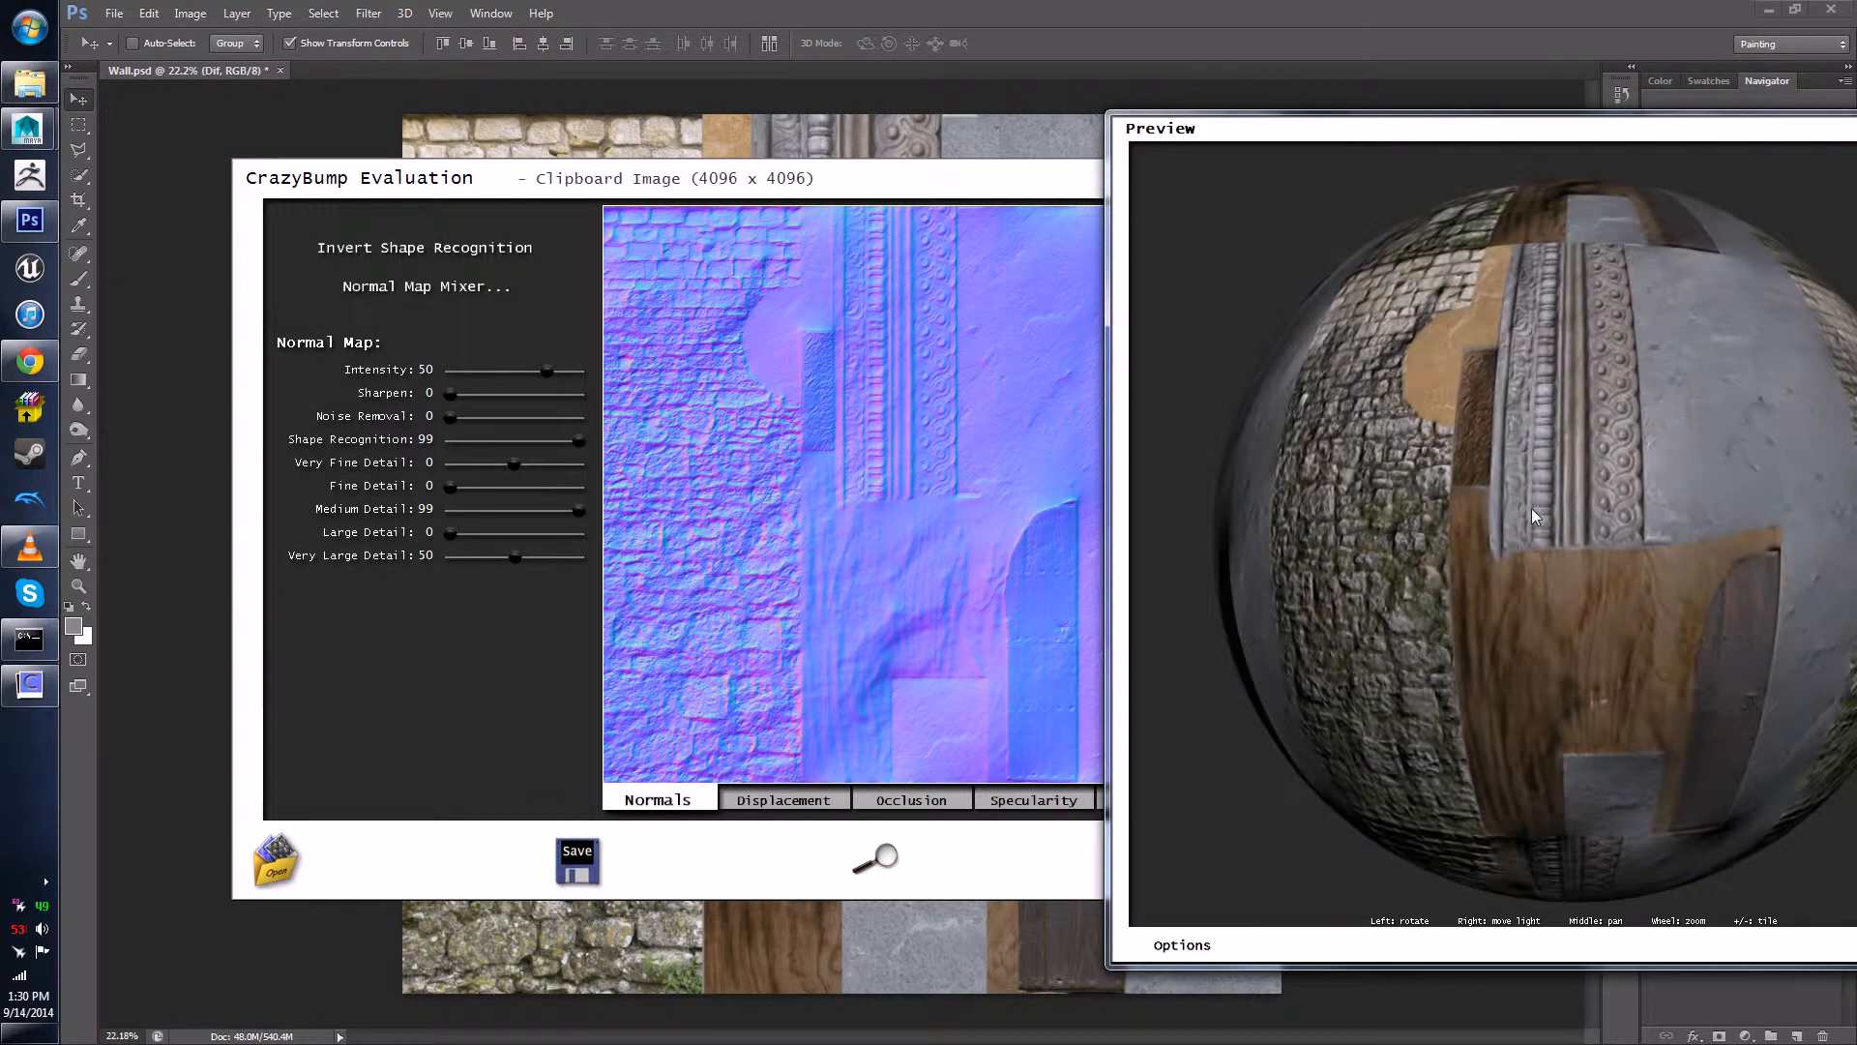
- Set the normal map's Medium Detail, Very Large Detail and Shape Recognition to 0
left_click_drag(1495, 495, 1655, 716)
scroll(1649, 711, "up", 10)
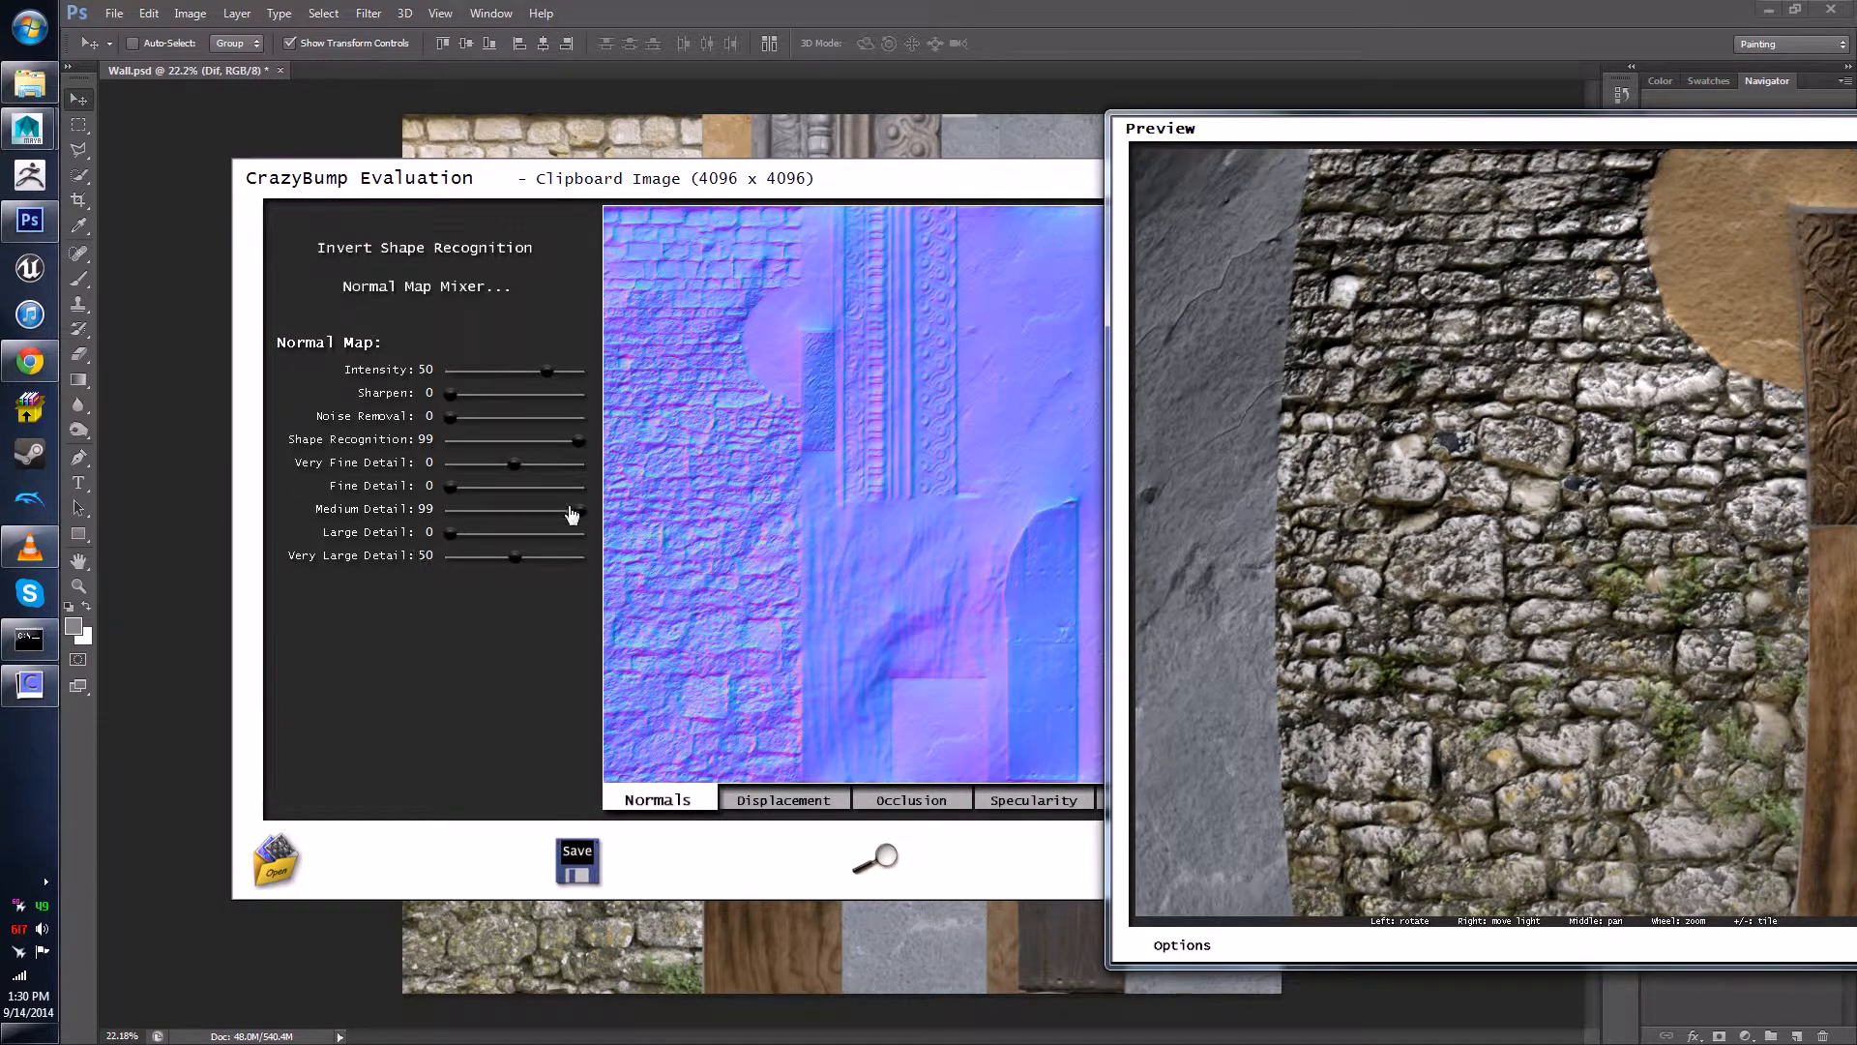
left_click_drag(572, 514, 311, 522)
left_click_drag(513, 558, 311, 555)
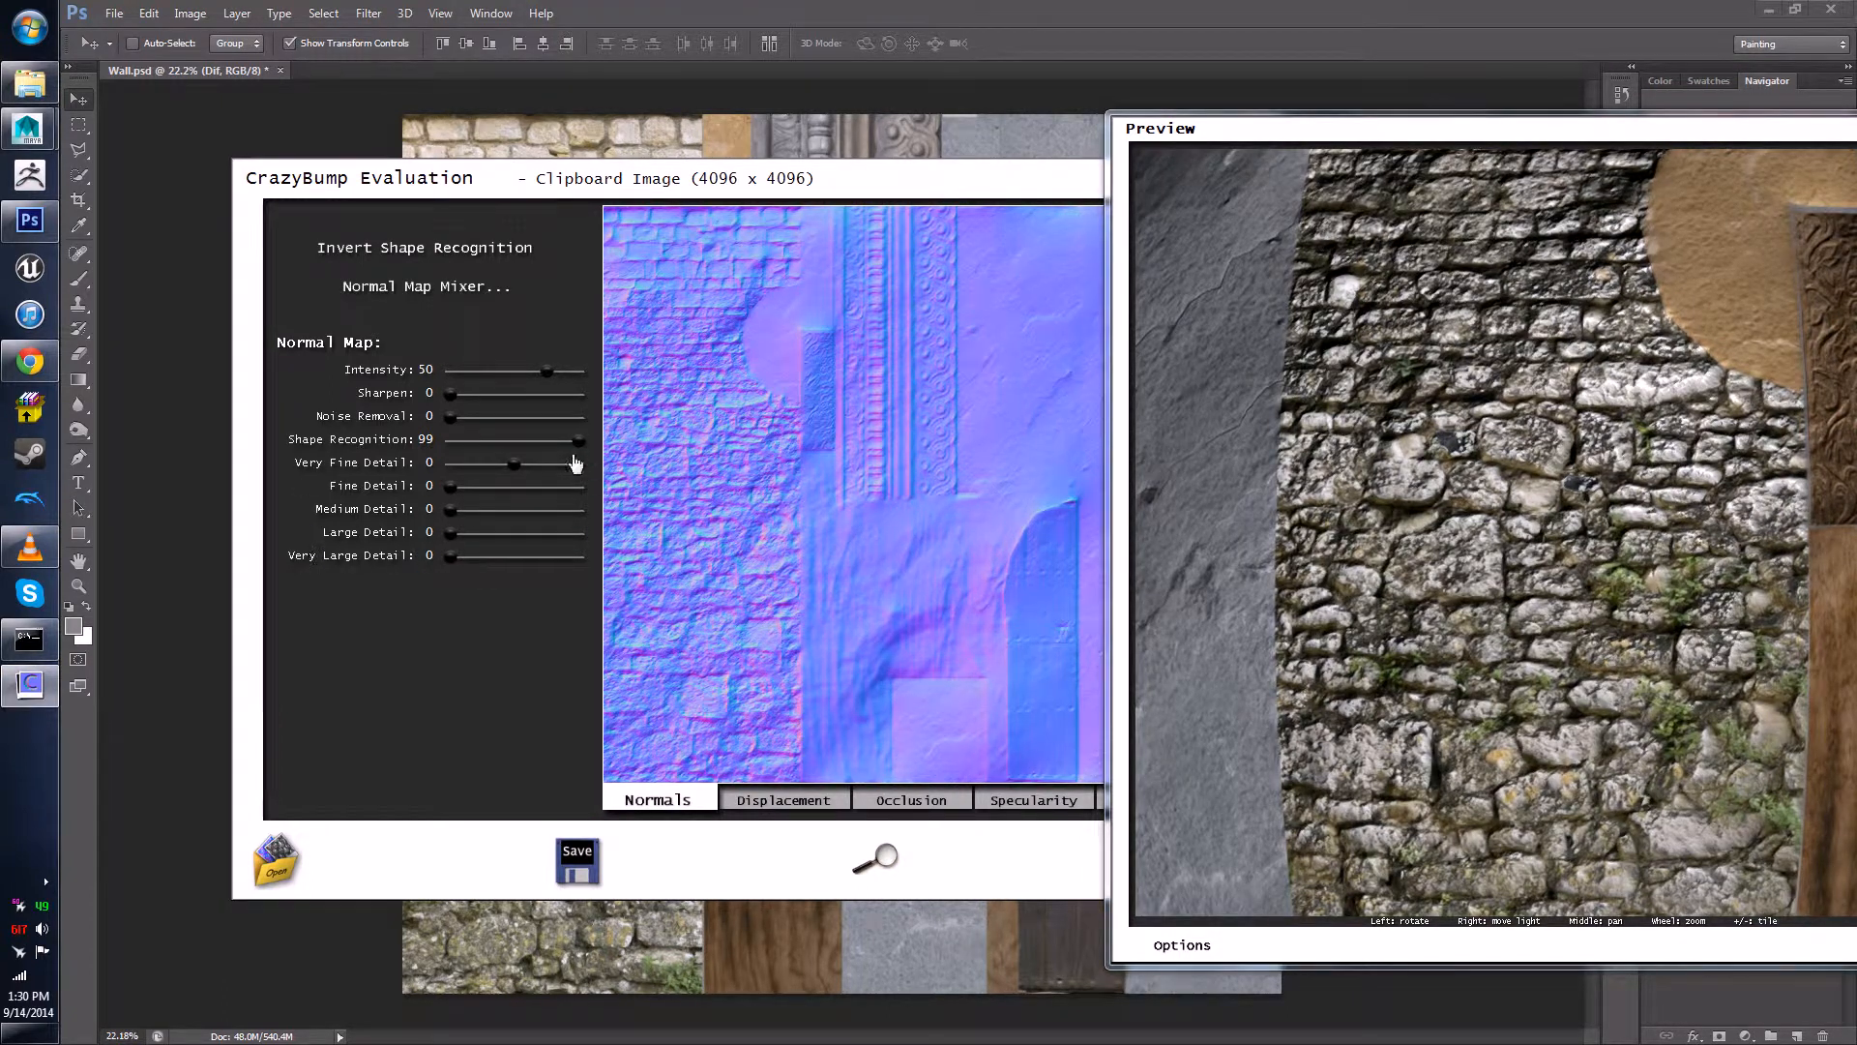
left_click_drag(577, 441, 381, 447)
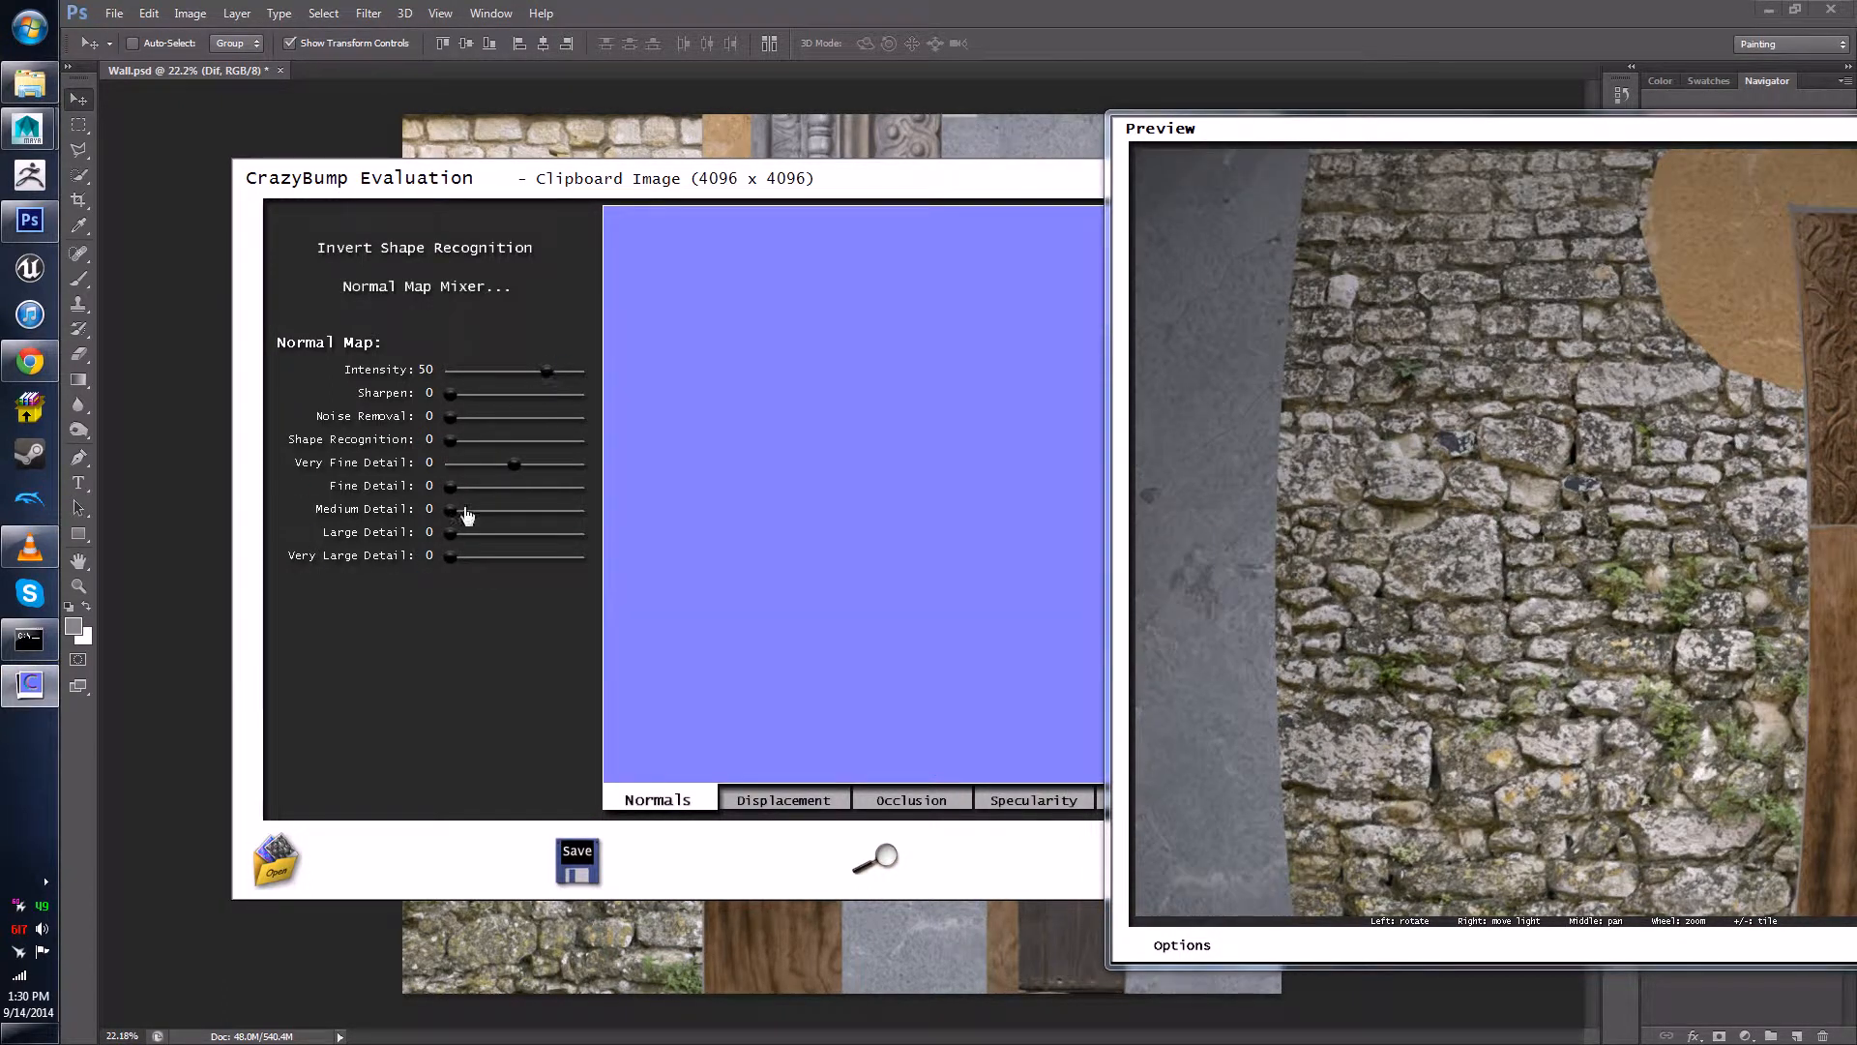
- Set Very Large Detail to 12 and Shape Recognition to 26, adjusting the preview light to judge the brick relief
left_click_drag(459, 559, 466, 557)
left_click_drag(1480, 661, 1458, 697)
right_click_drag(1459, 696, 1267, 553)
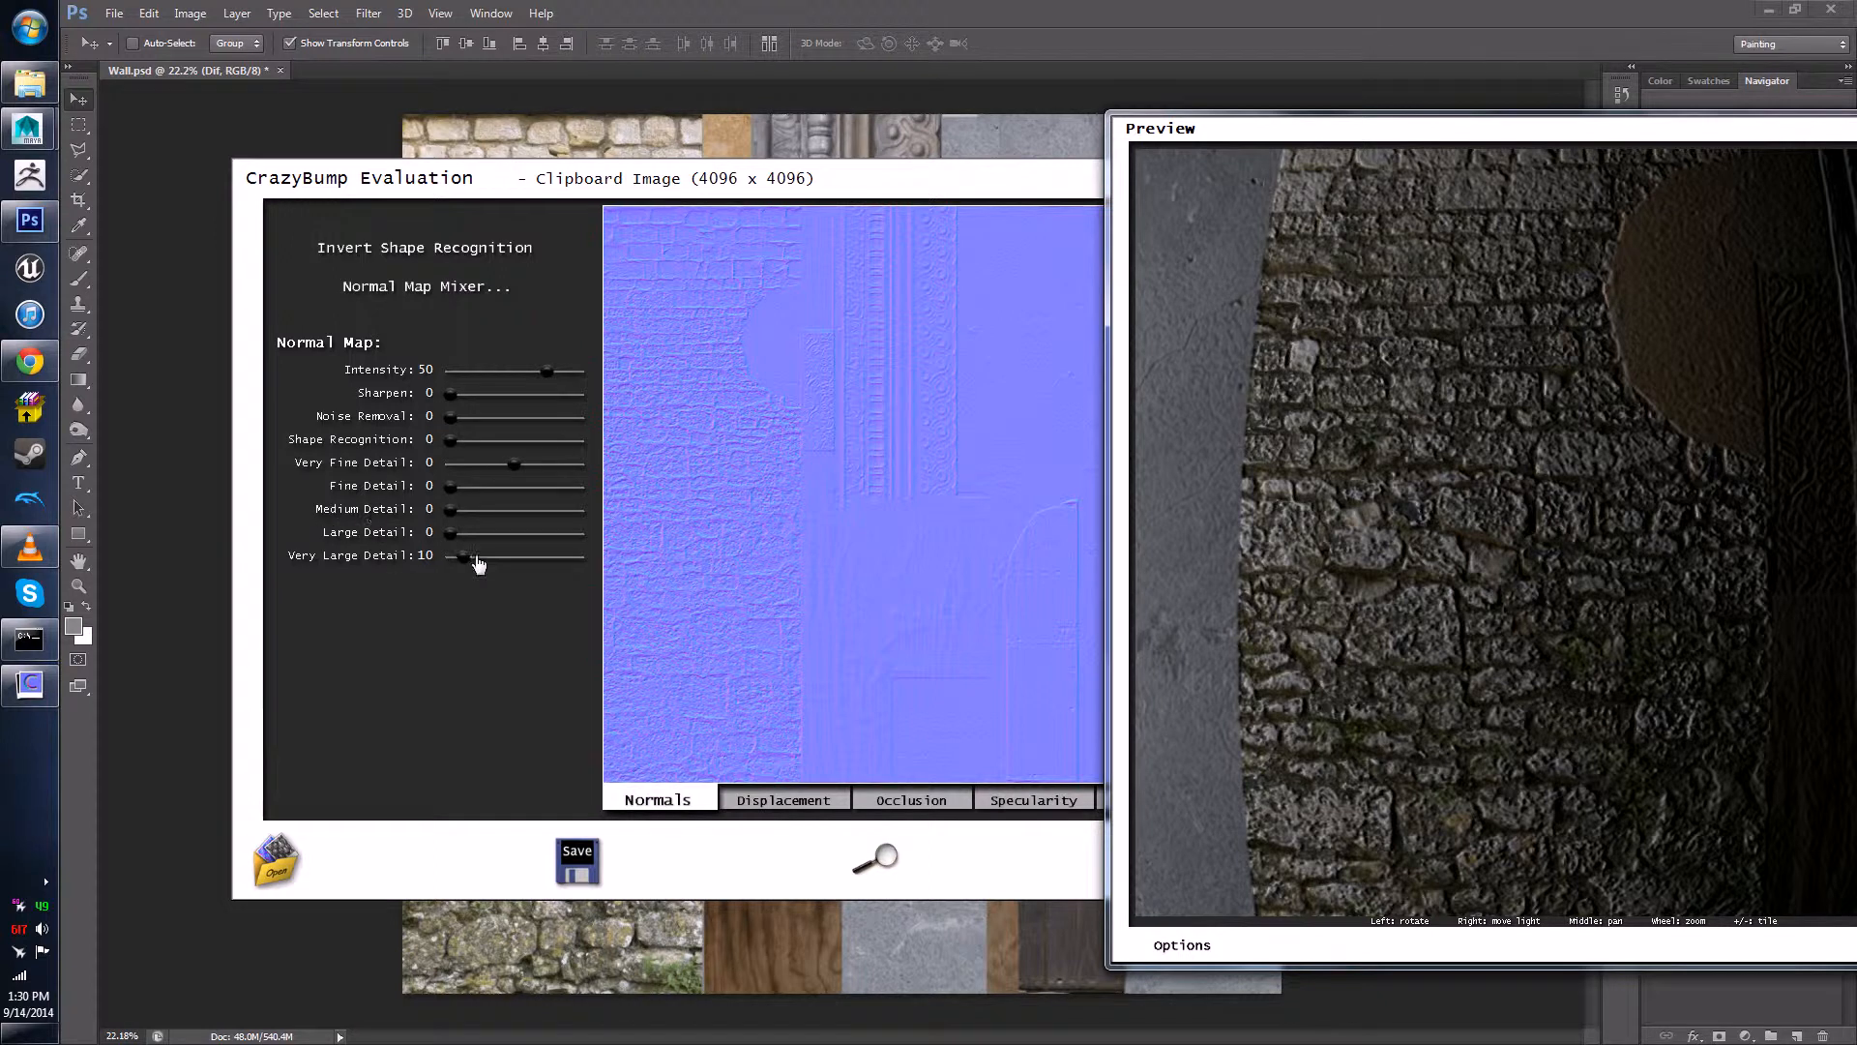
left_click_drag(464, 558, 470, 567)
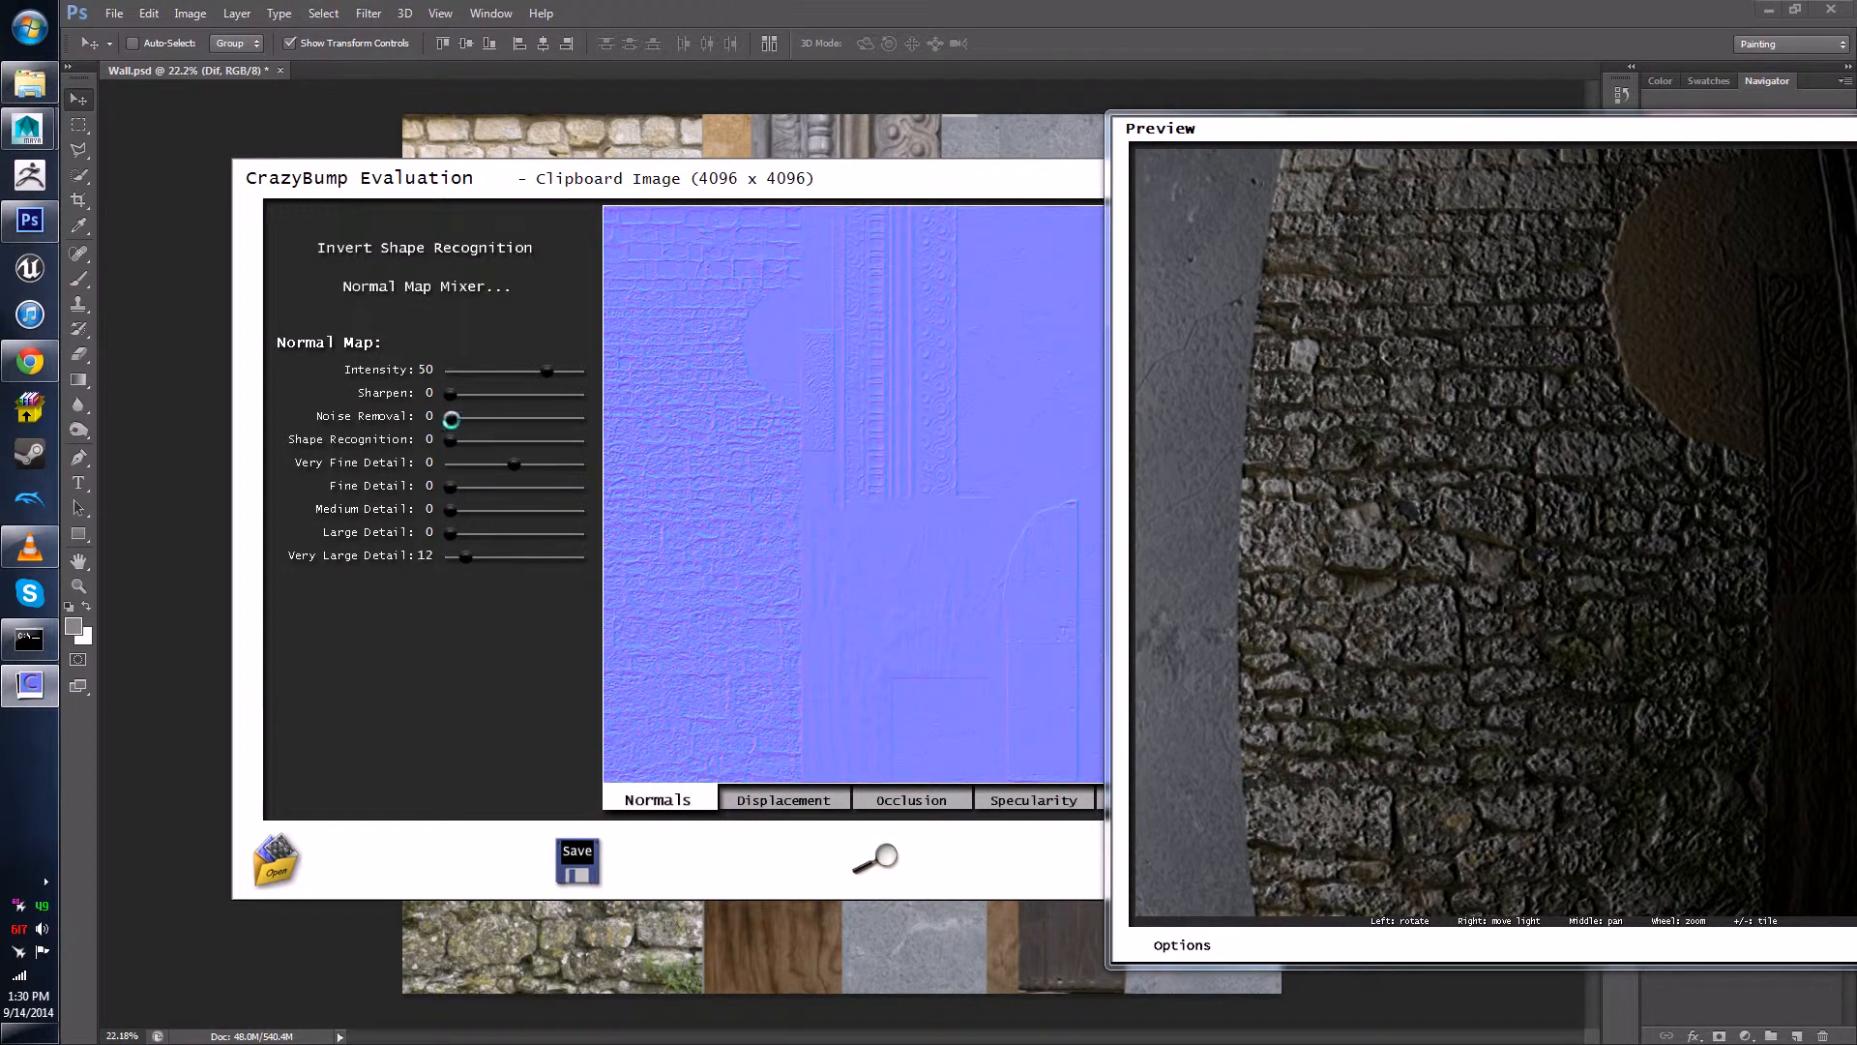
left_click_drag(451, 441, 481, 441)
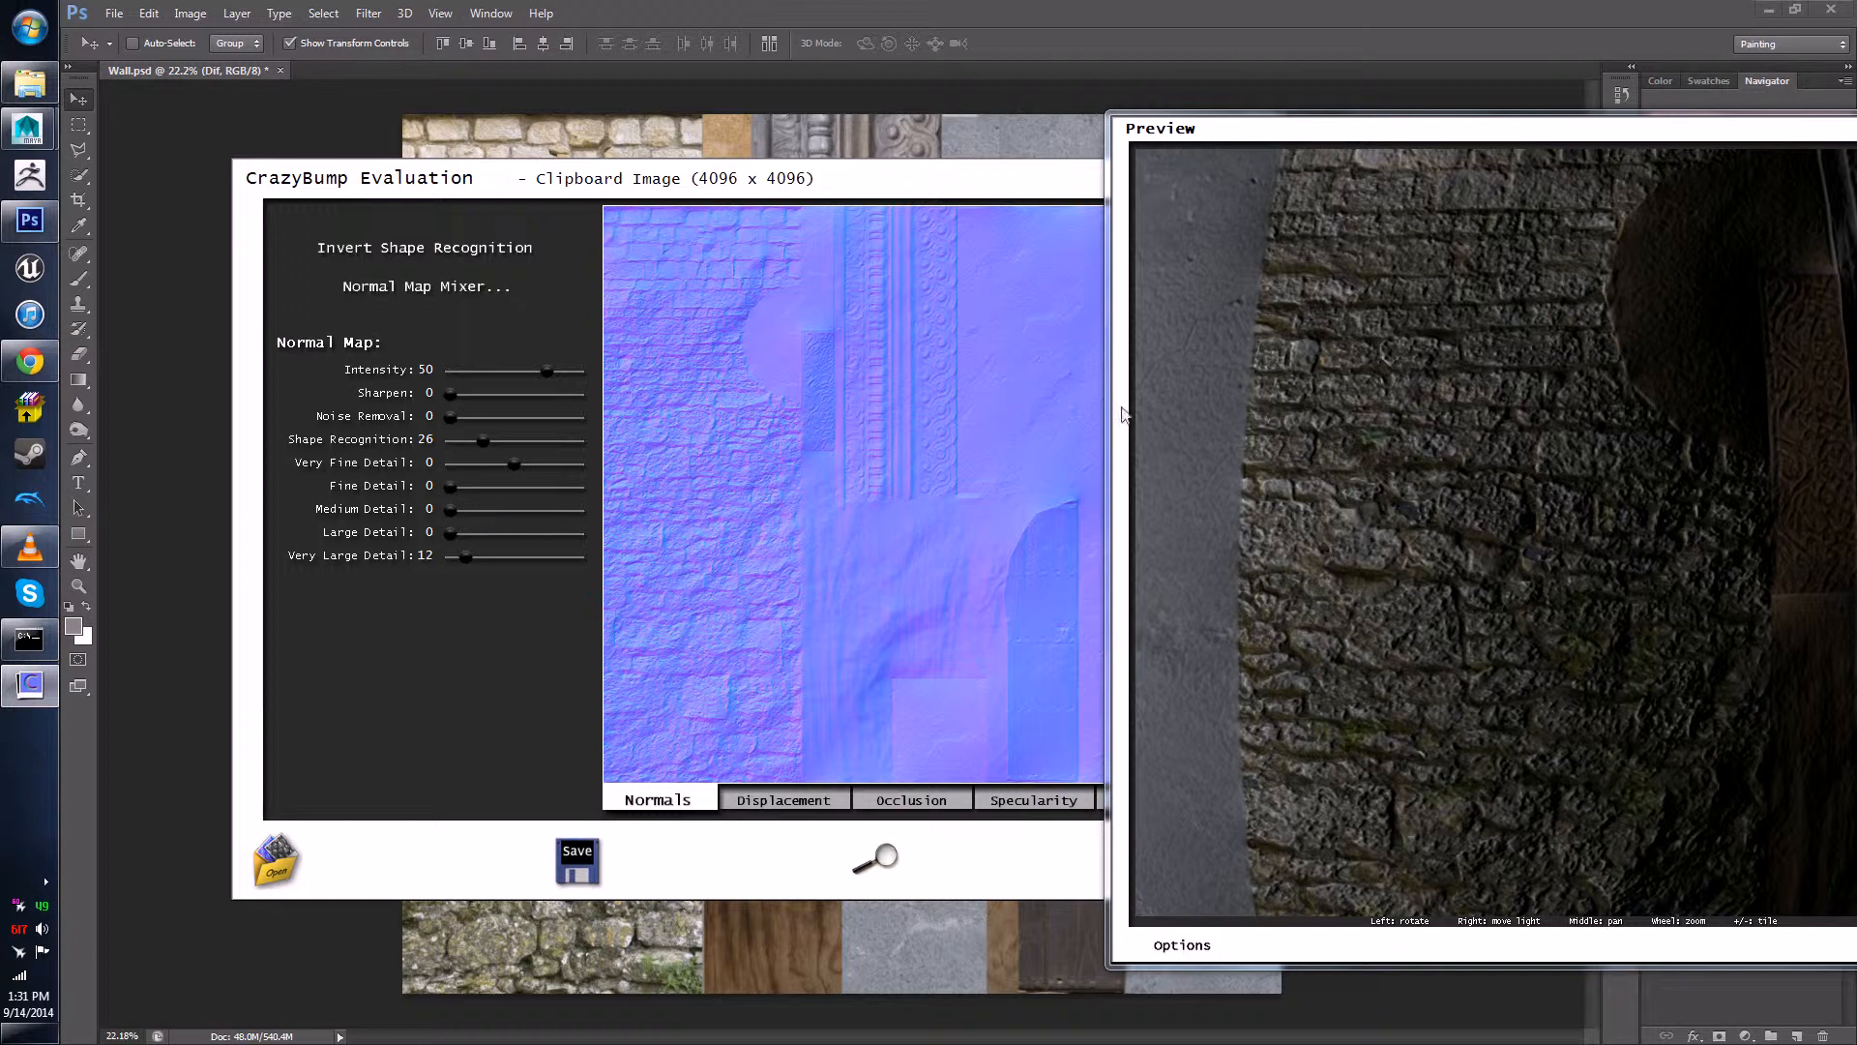
- Set Large Detail to 13, Medium Detail to 26, Fine Detail to 14 and Very Fine Detail to 12
left_click_drag(449, 533, 465, 533)
left_click_drag(449, 515, 478, 512)
left_click_drag(450, 487, 474, 498)
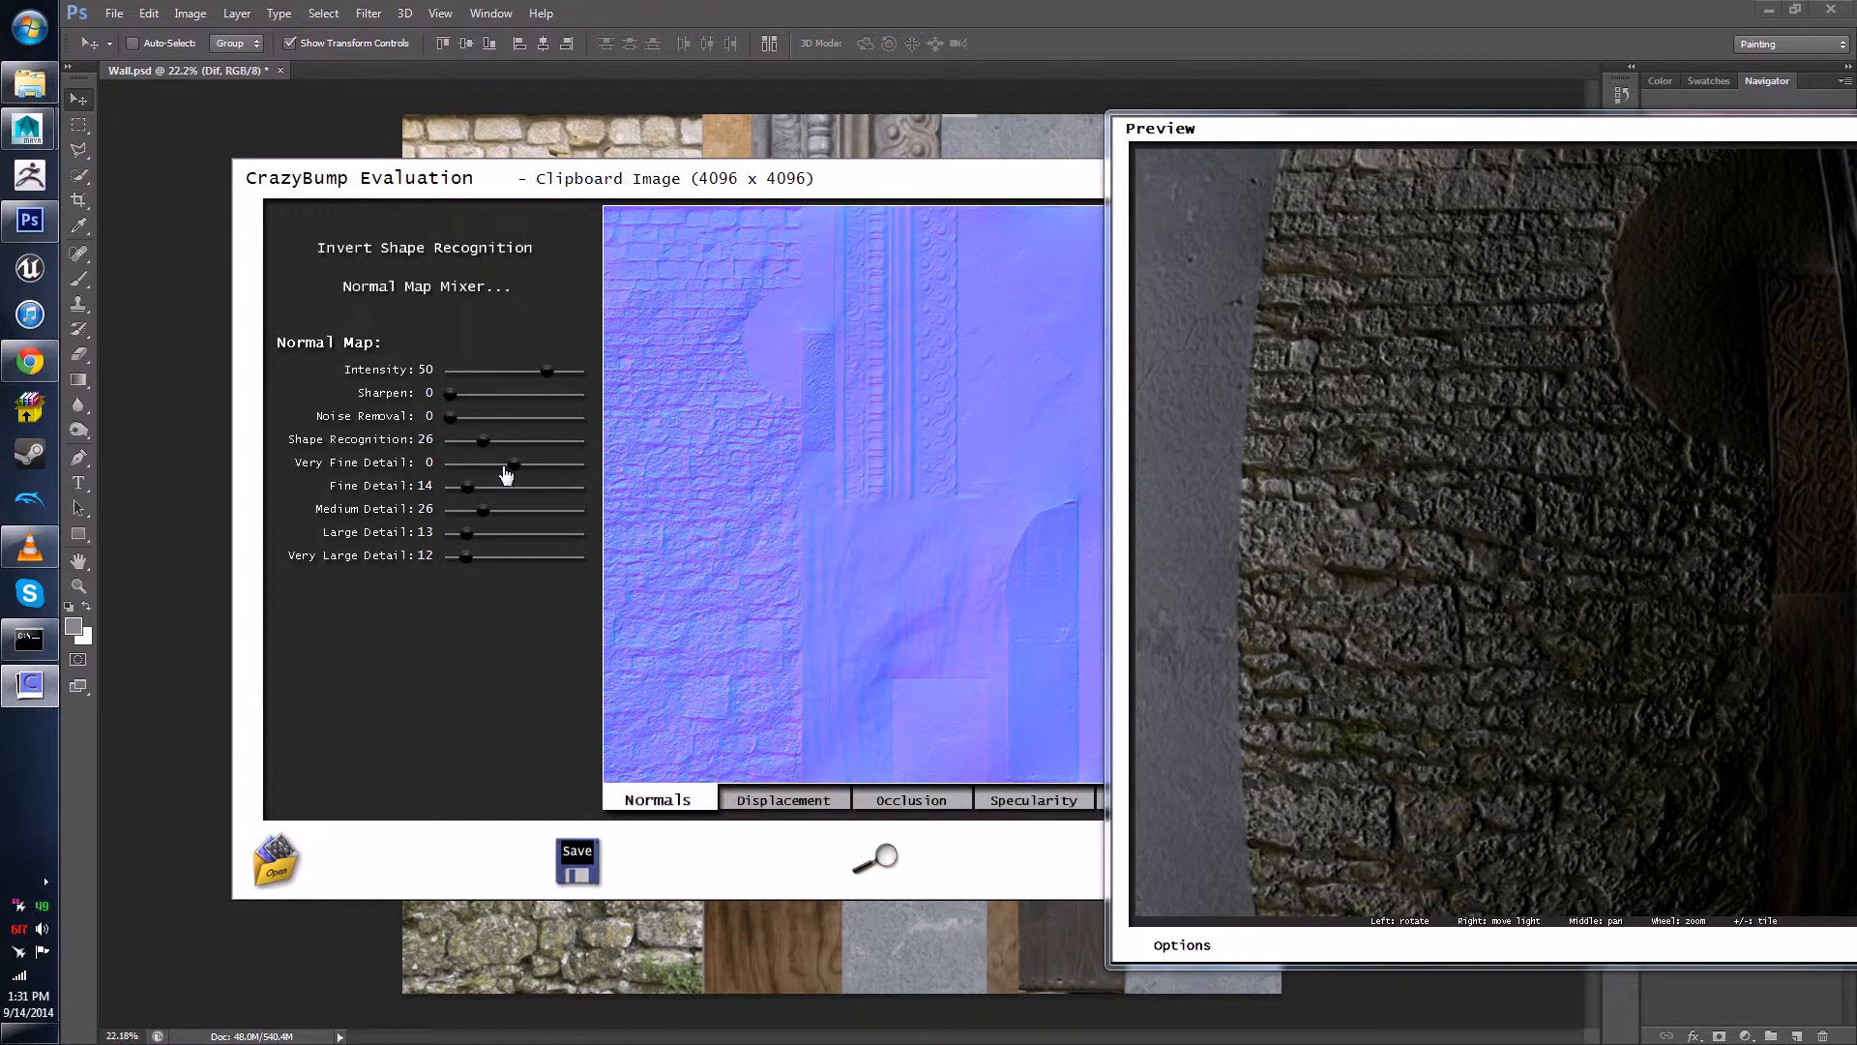
left_click_drag(507, 474, 536, 482)
left_click_drag(545, 476, 537, 475)
- Examine the brick wall's surface relief in the 3D preview under different light directions
left_click_drag(1590, 544, 1492, 583)
right_click_drag(1490, 594, 1514, 712)
middle_click_drag(1513, 712, 1493, 629)
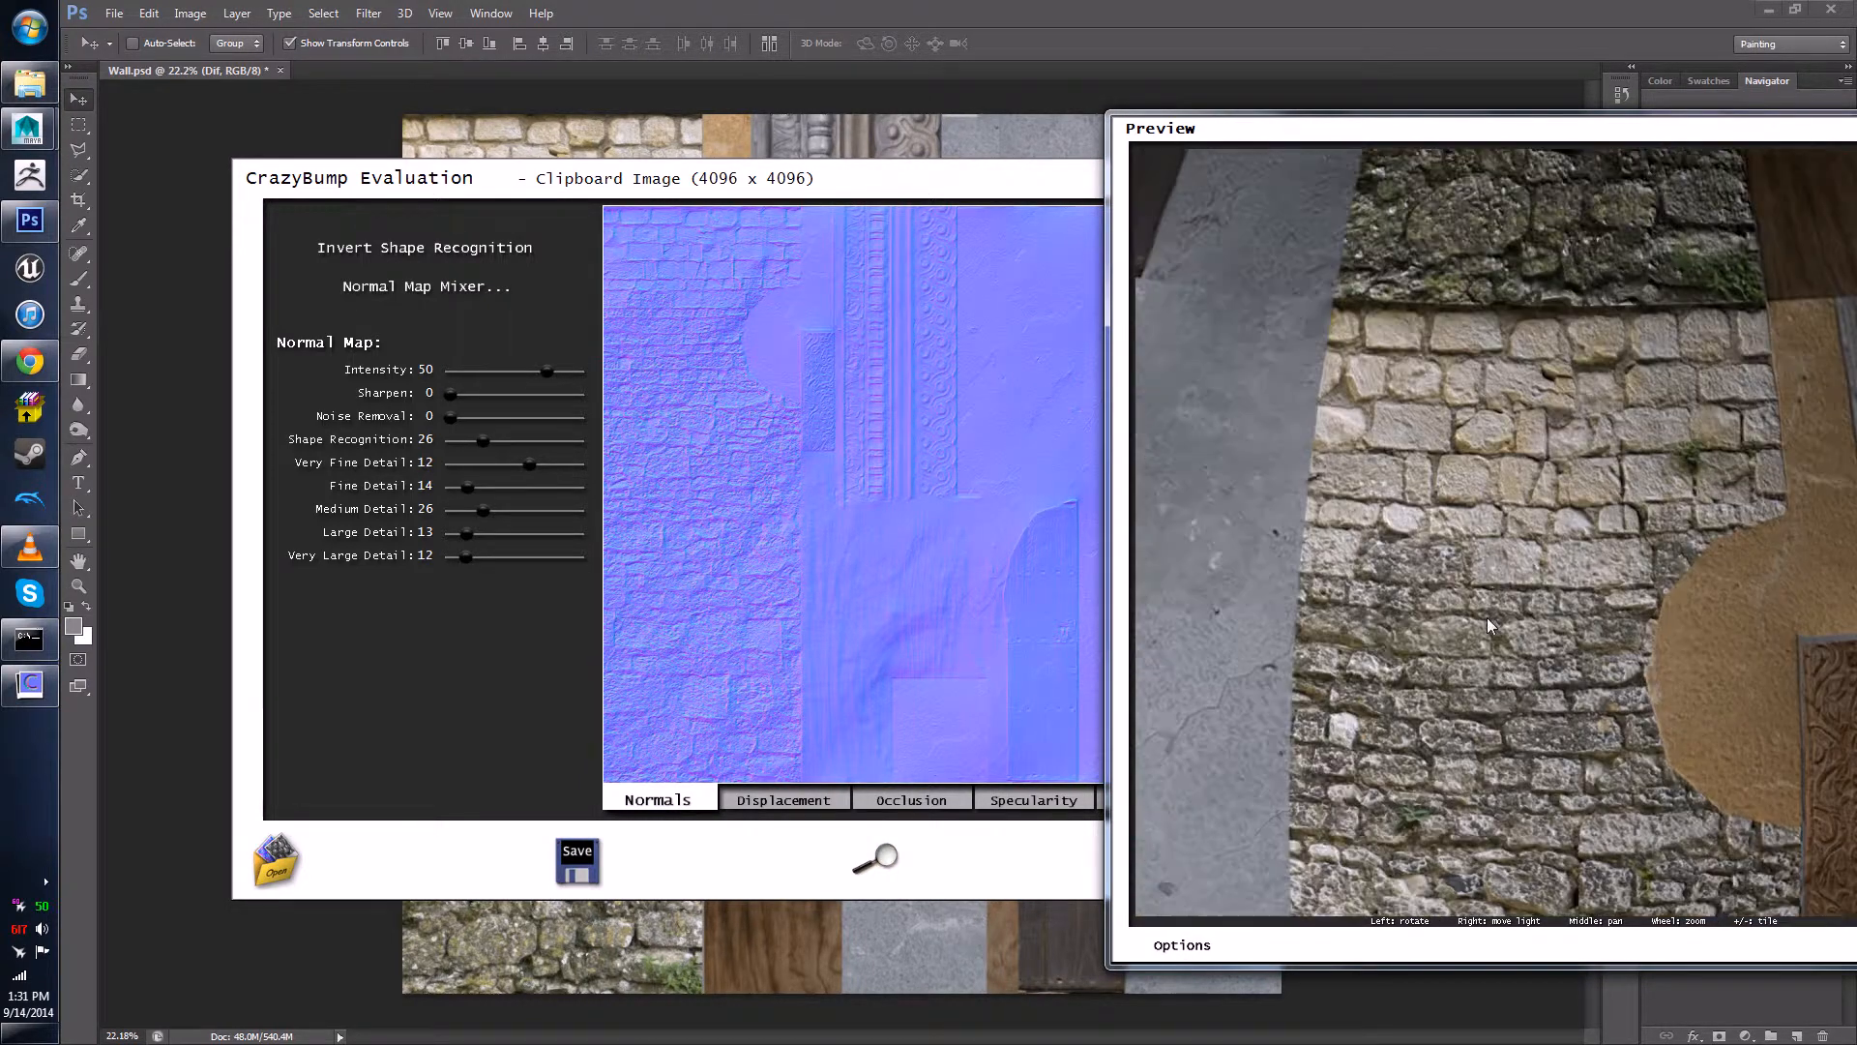
scroll(1493, 624, "down", 5)
right_click_drag(1609, 630, 1534, 506)
scroll(1538, 607, "up", 5)
right_click_drag(1539, 607, 1490, 530)
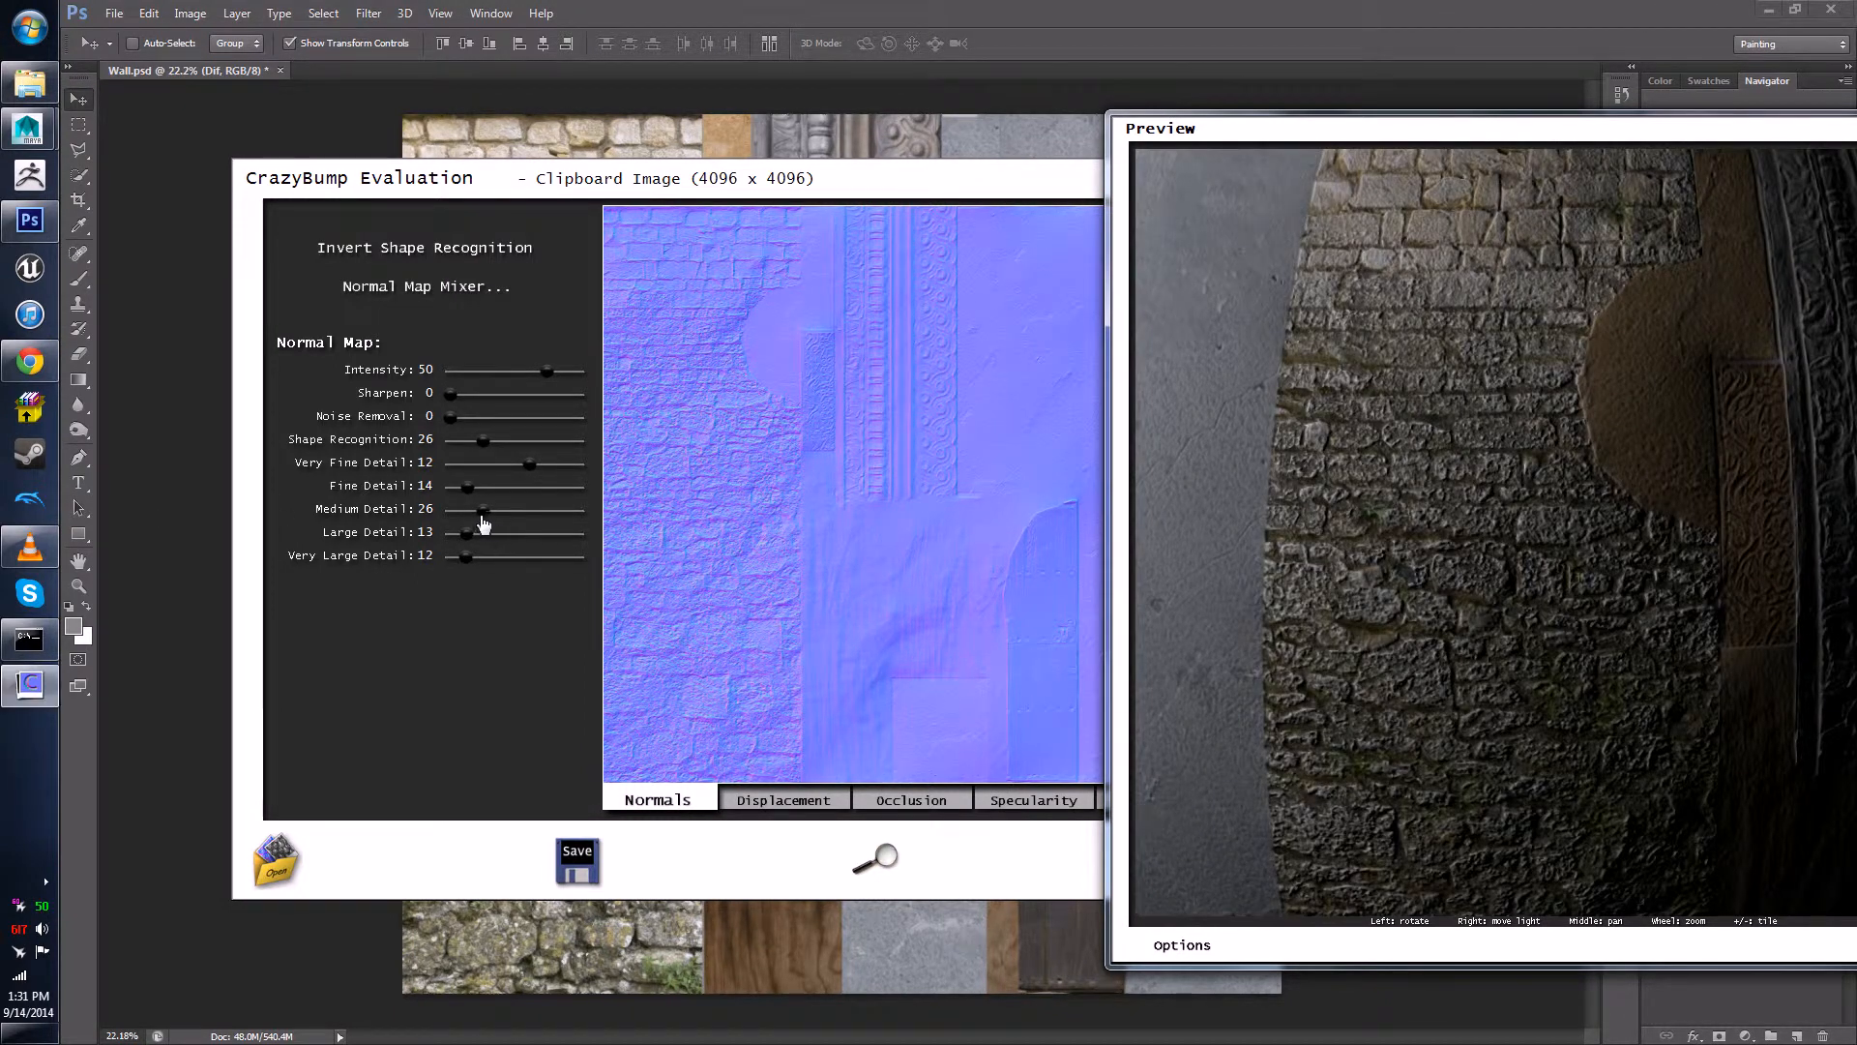
- Set the normal map's Medium Detail to 8, Large Detail to 20 and Very Large Detail to 21, checking the brick relief under different light
left_click_drag(484, 512, 475, 514)
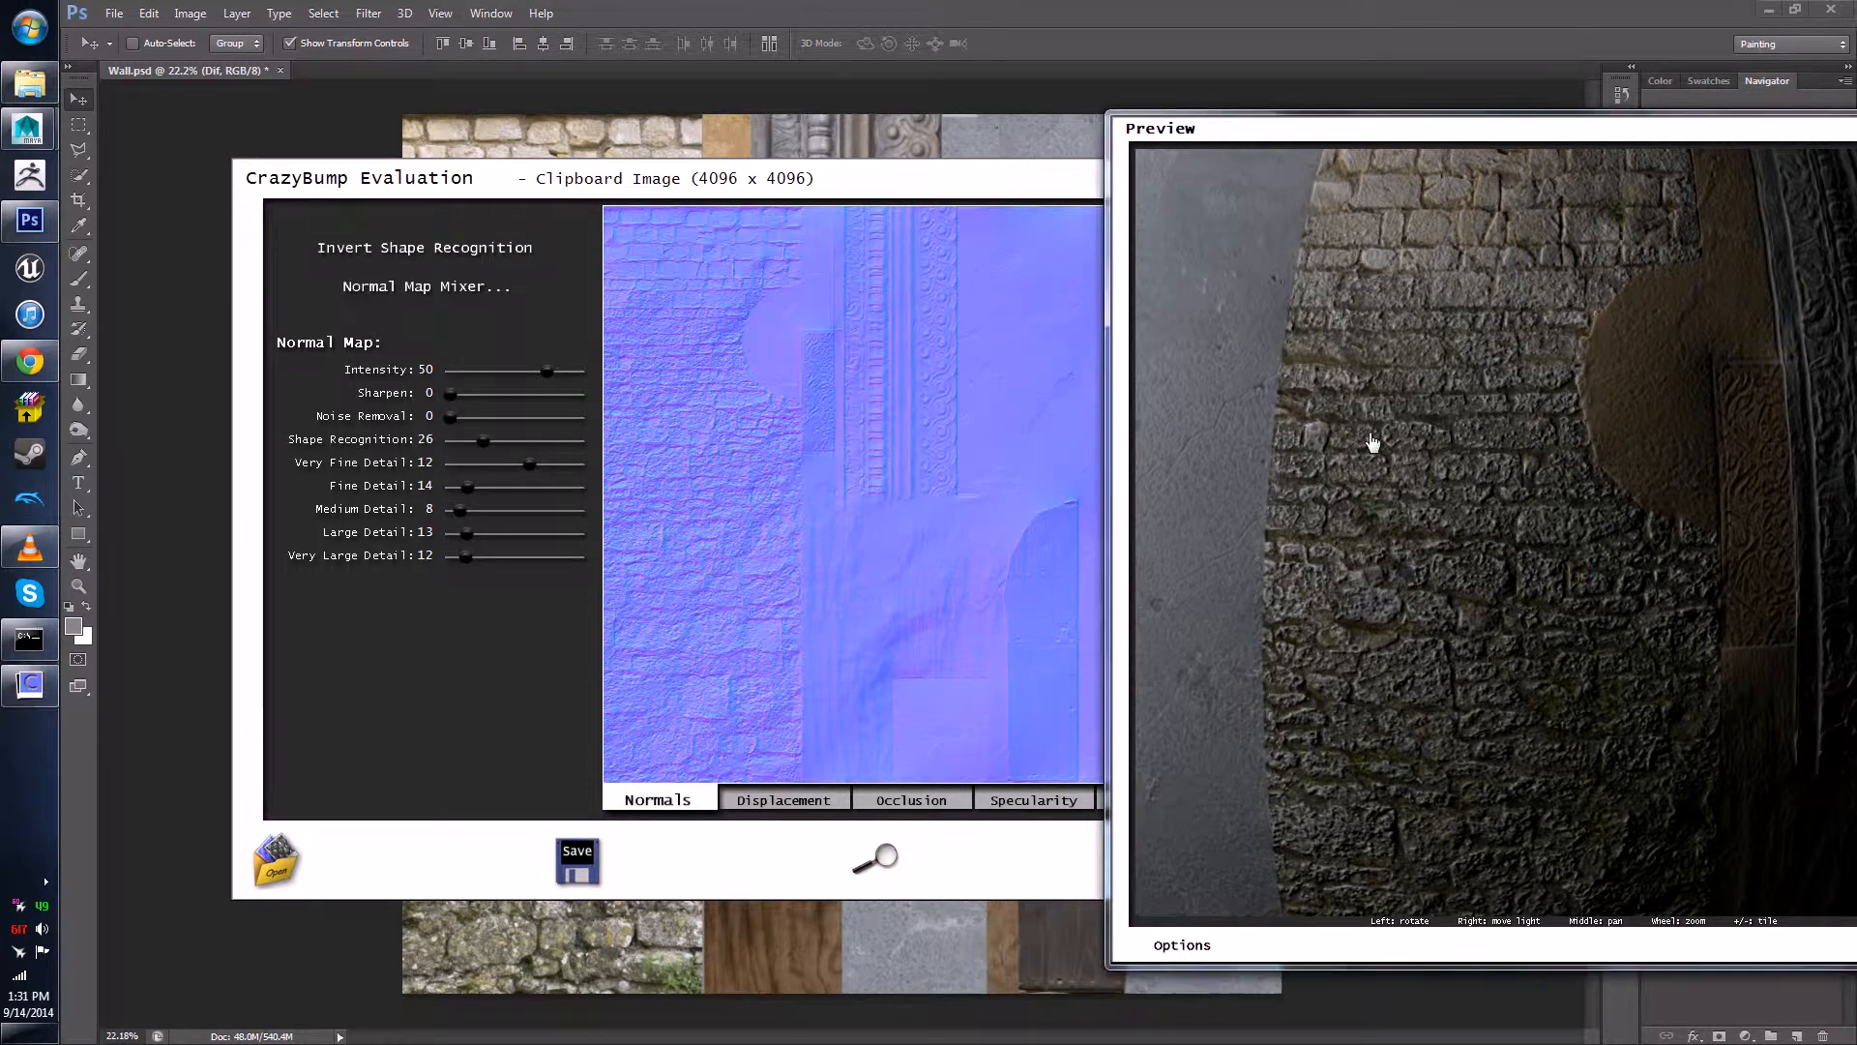
right_click_drag(1372, 440, 1584, 643)
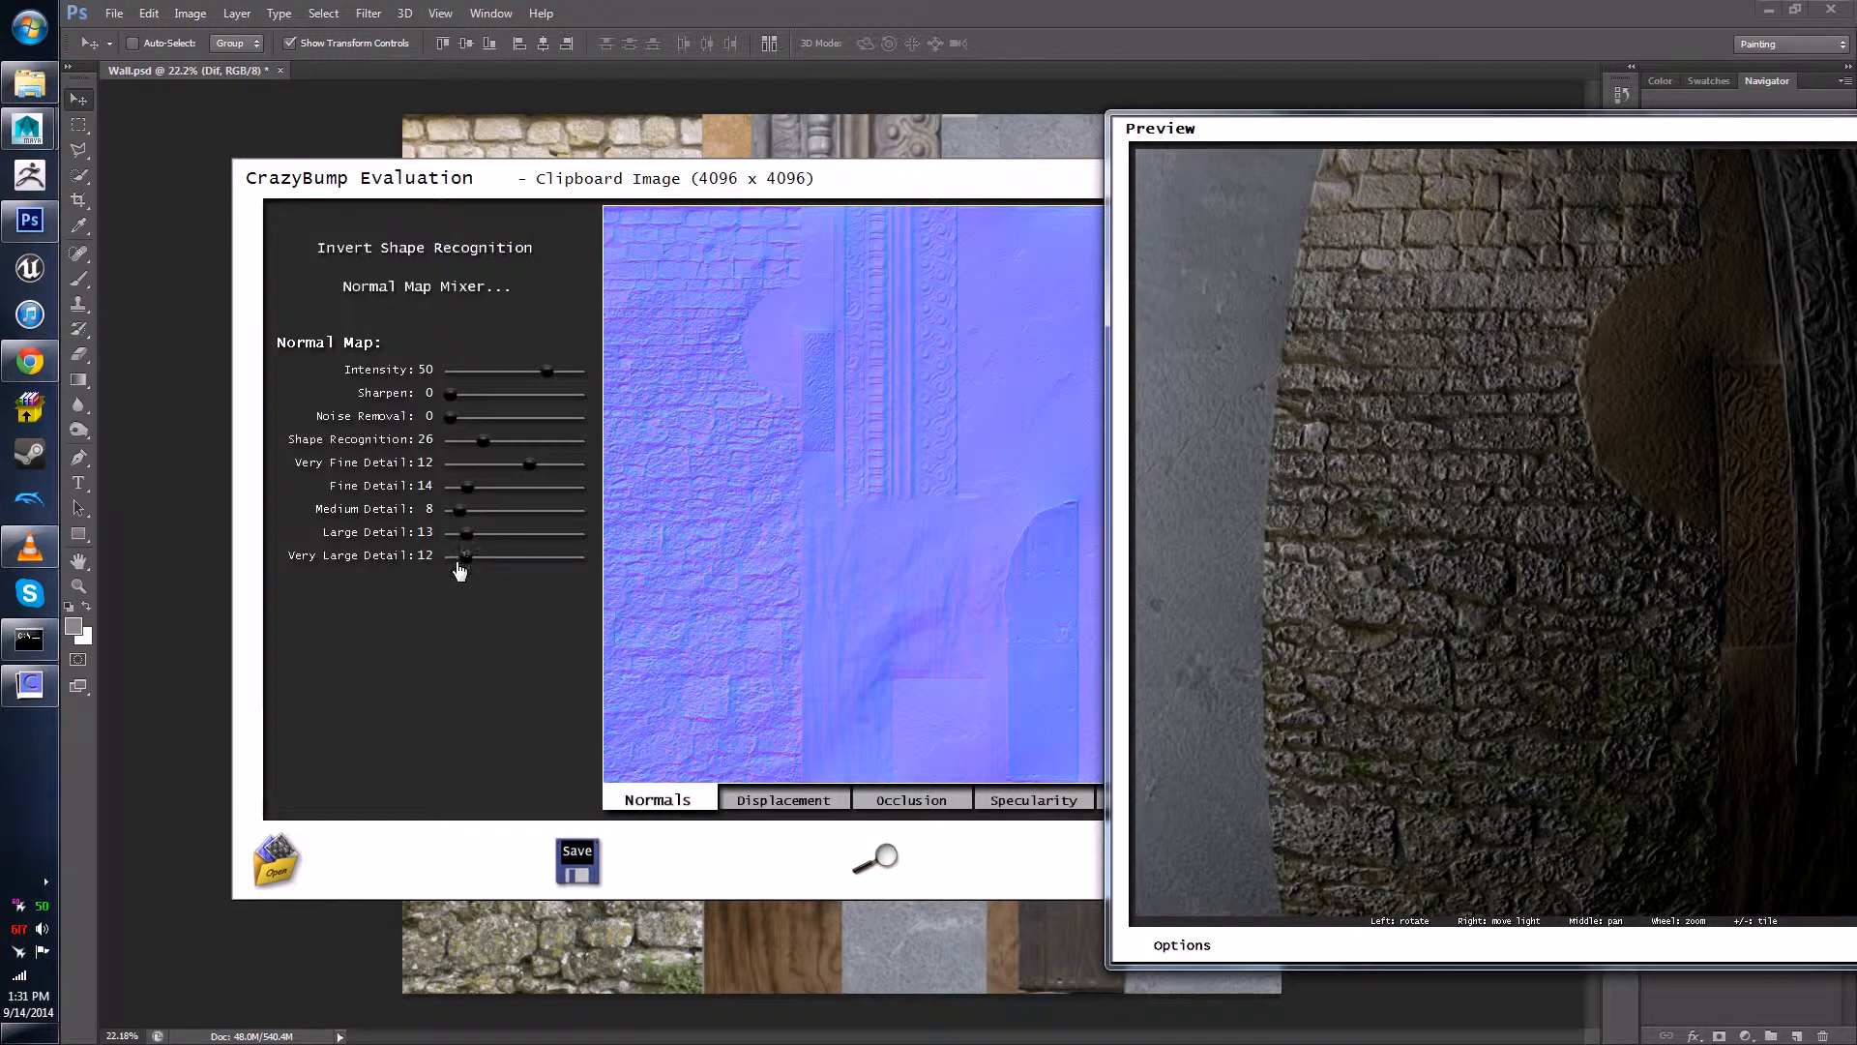
left_click_drag(468, 533, 475, 561)
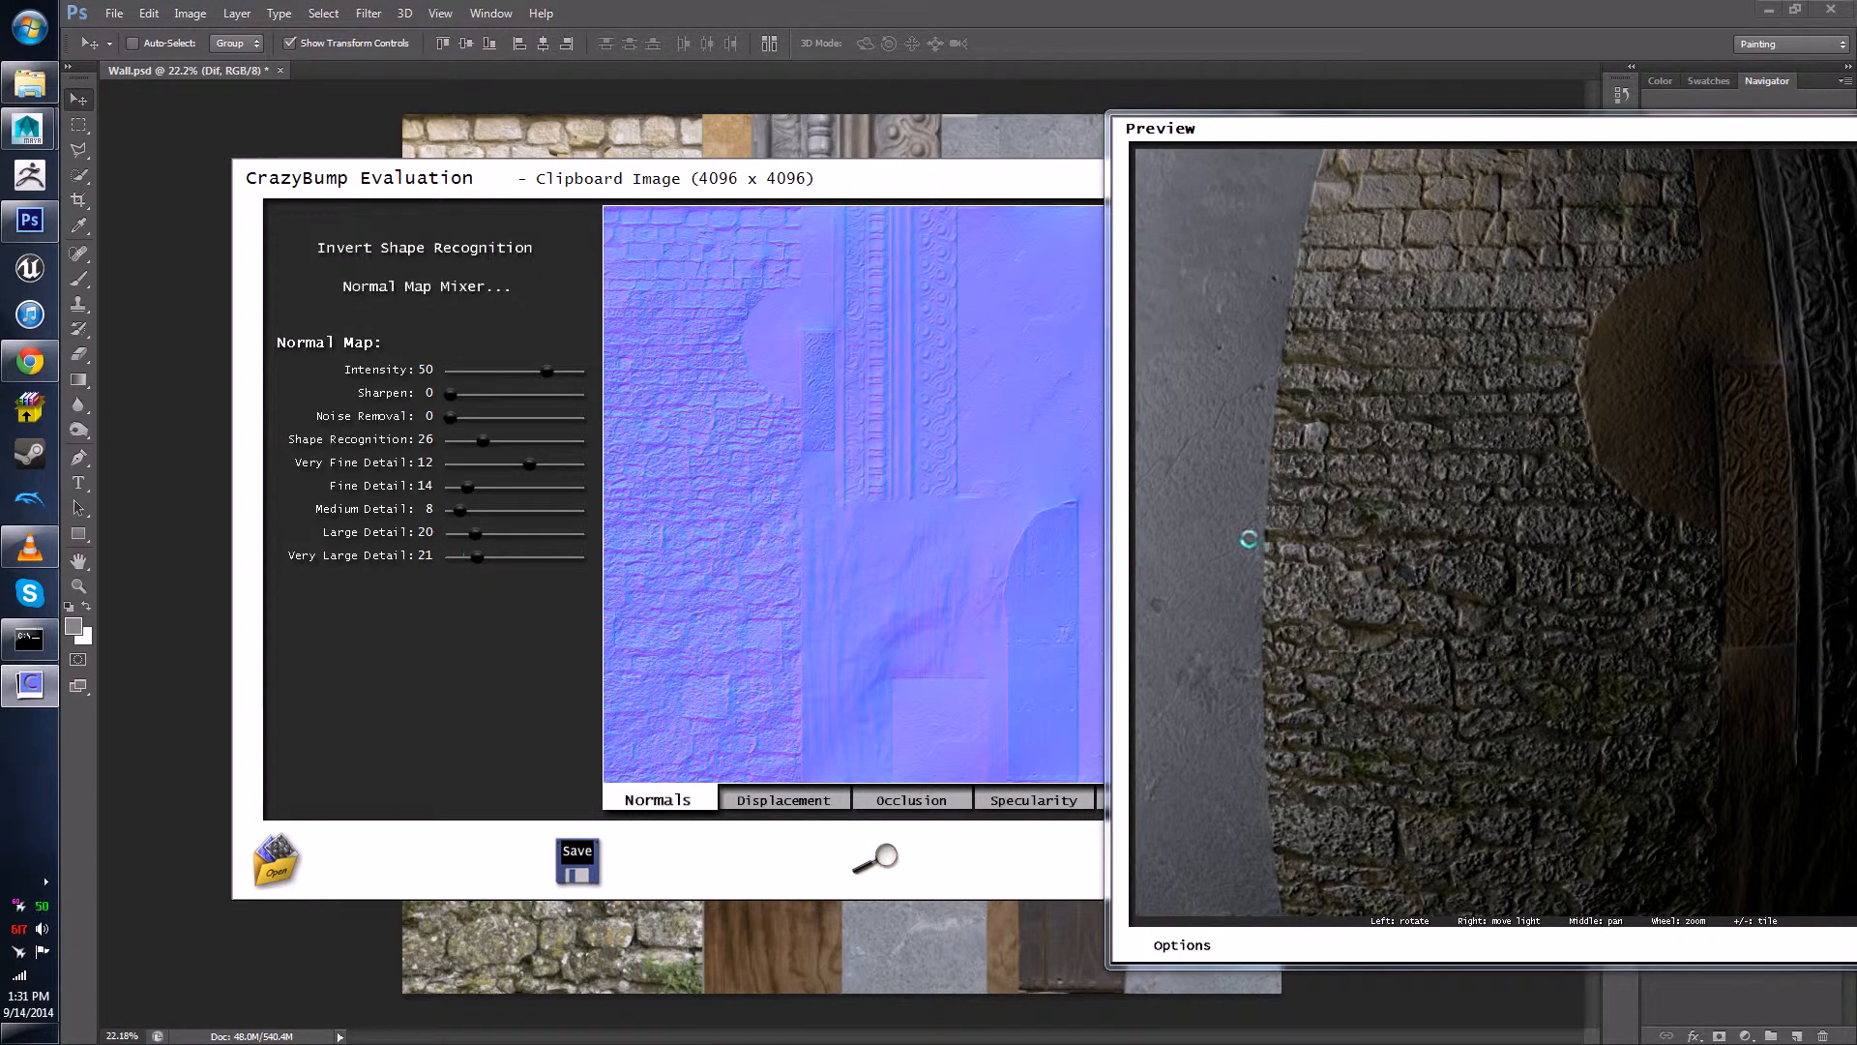
- Inspect the relief of the bricks, carved trim and wood around the ball preview under changing light
right_click_drag(1448, 527, 1268, 549)
scroll(1589, 675, "down", 3)
right_click_drag(1593, 675, 1712, 657)
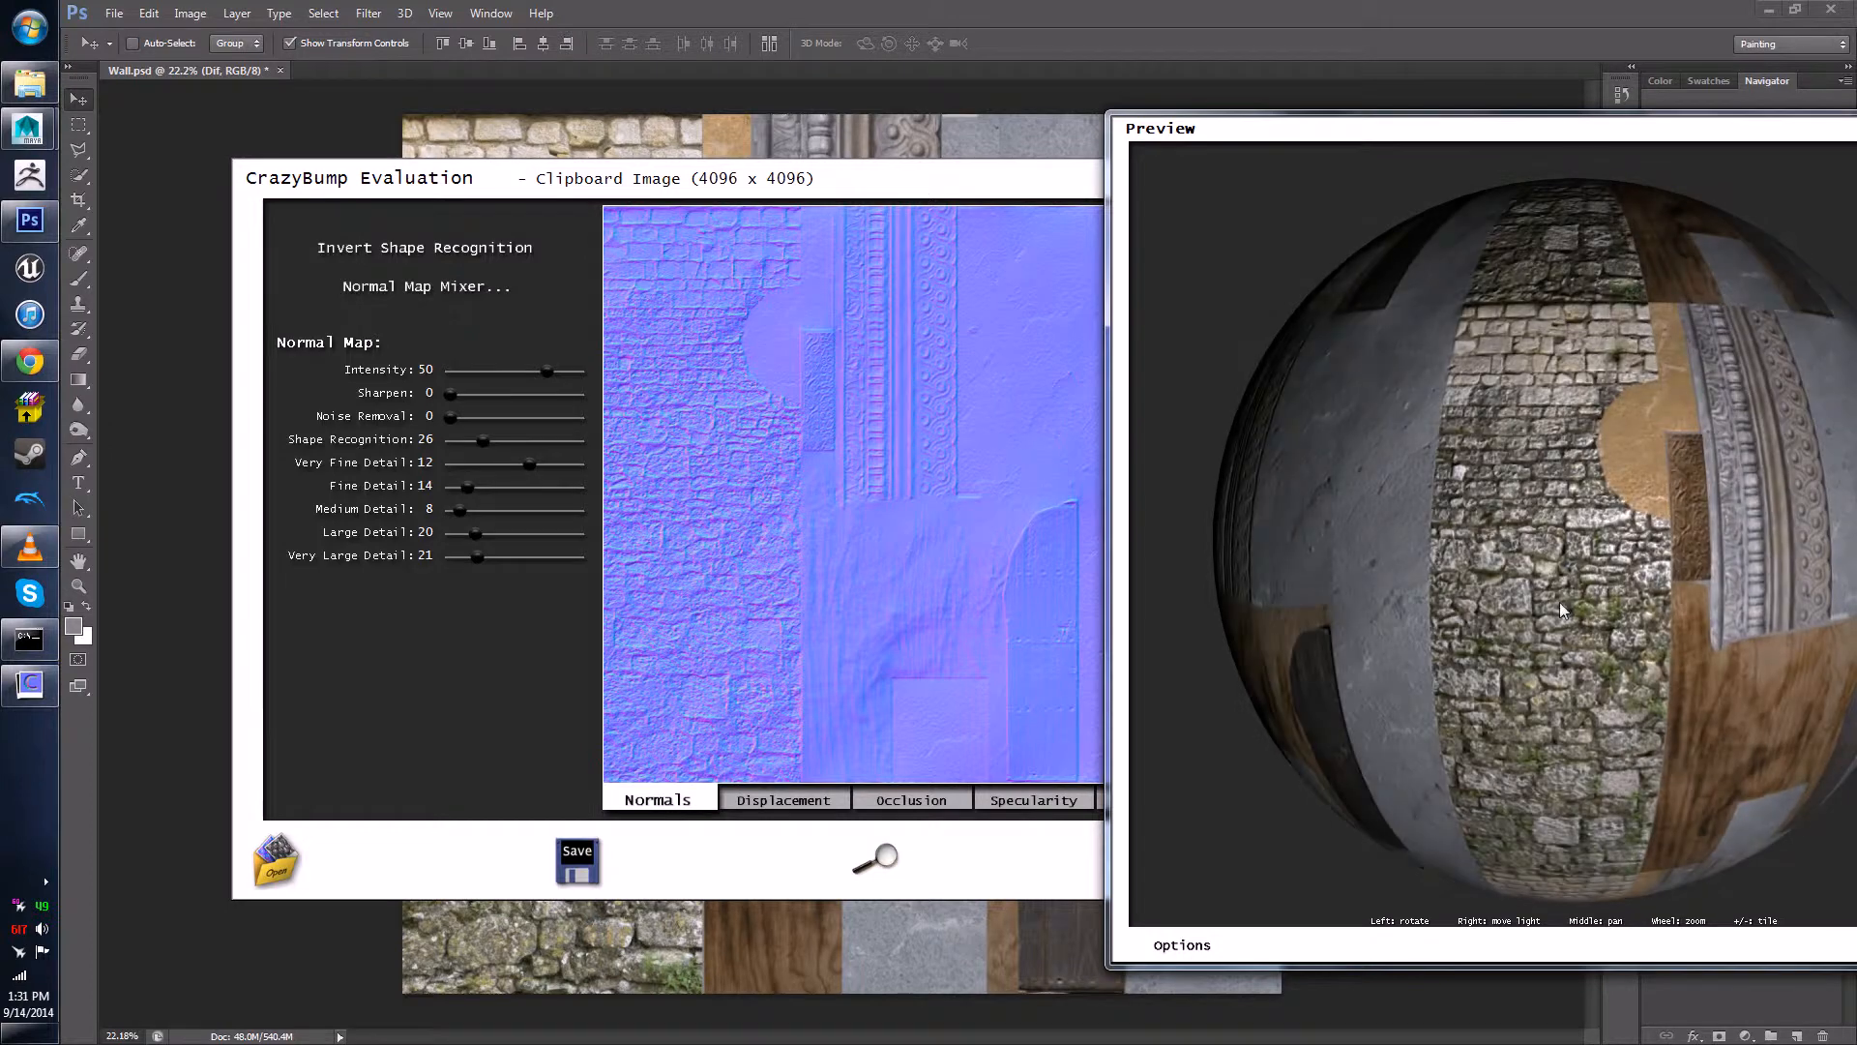
scroll(1649, 578, "up", 3)
right_click_drag(1546, 560, 1480, 568)
left_click_drag(1480, 568, 1282, 529)
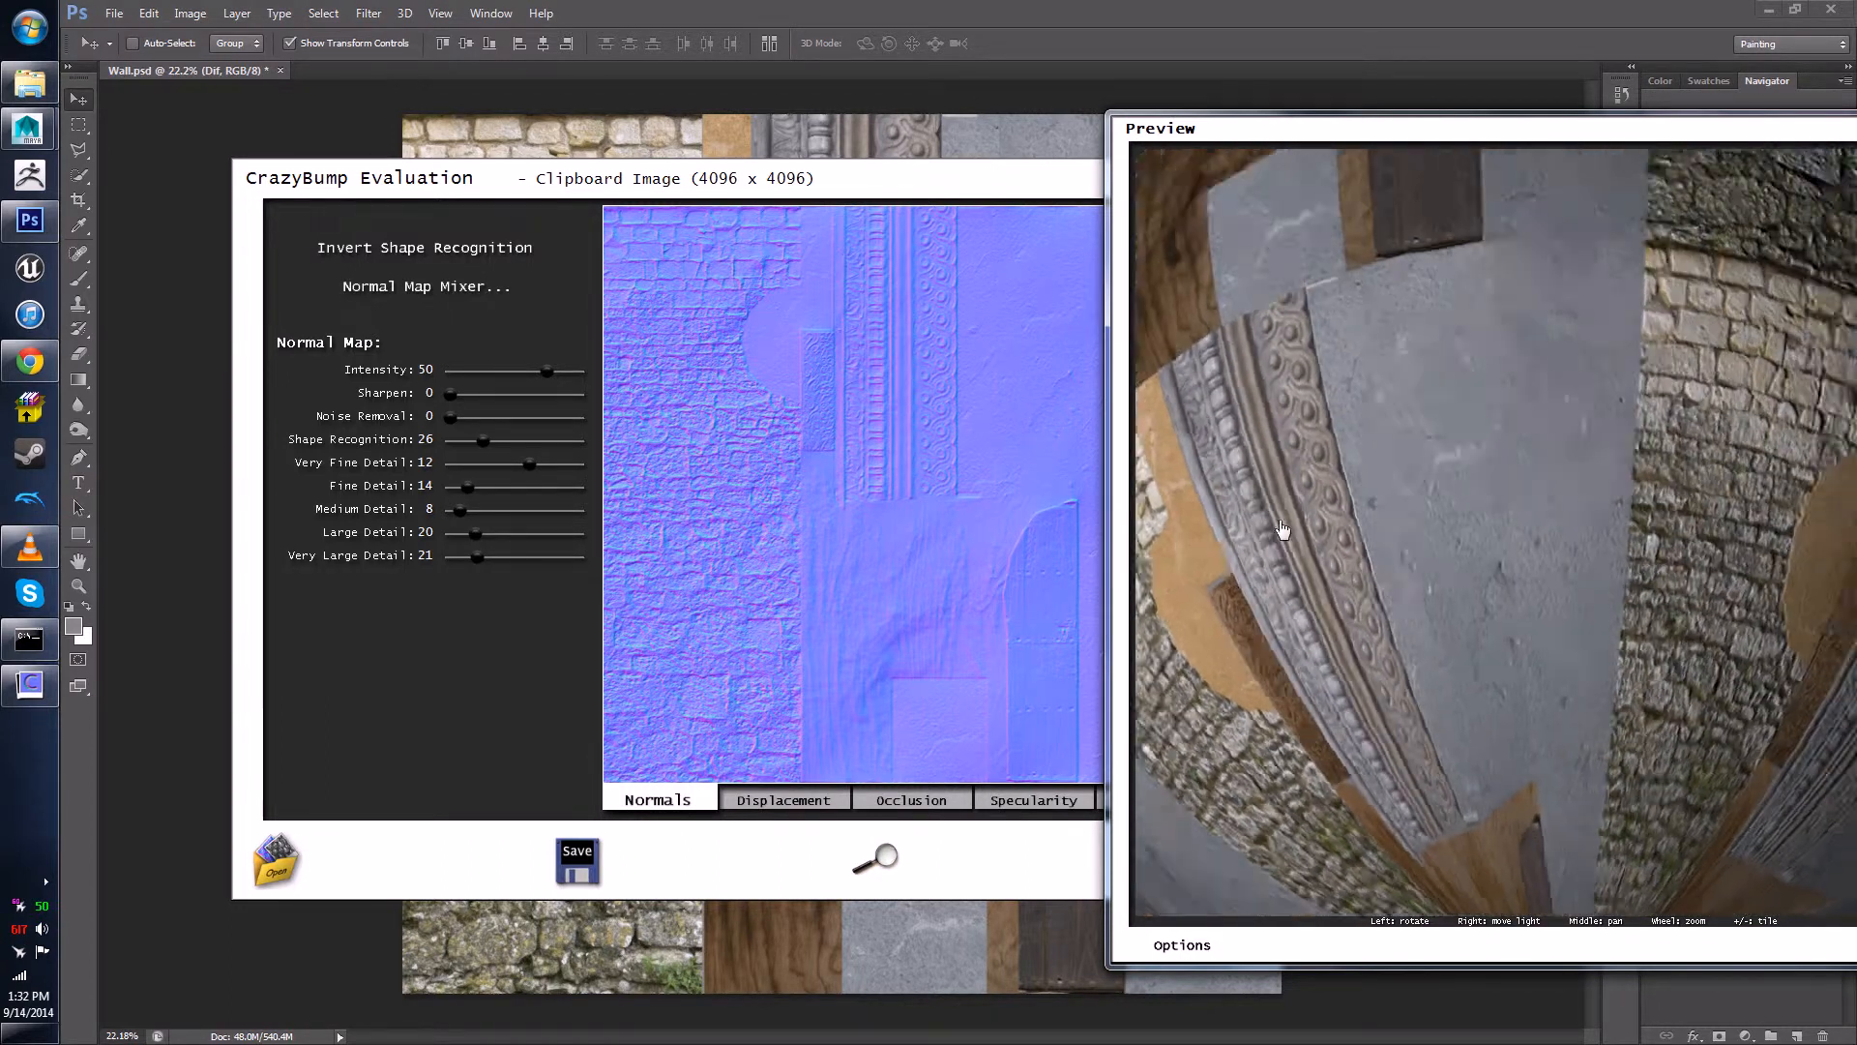
left_click(1201, 948)
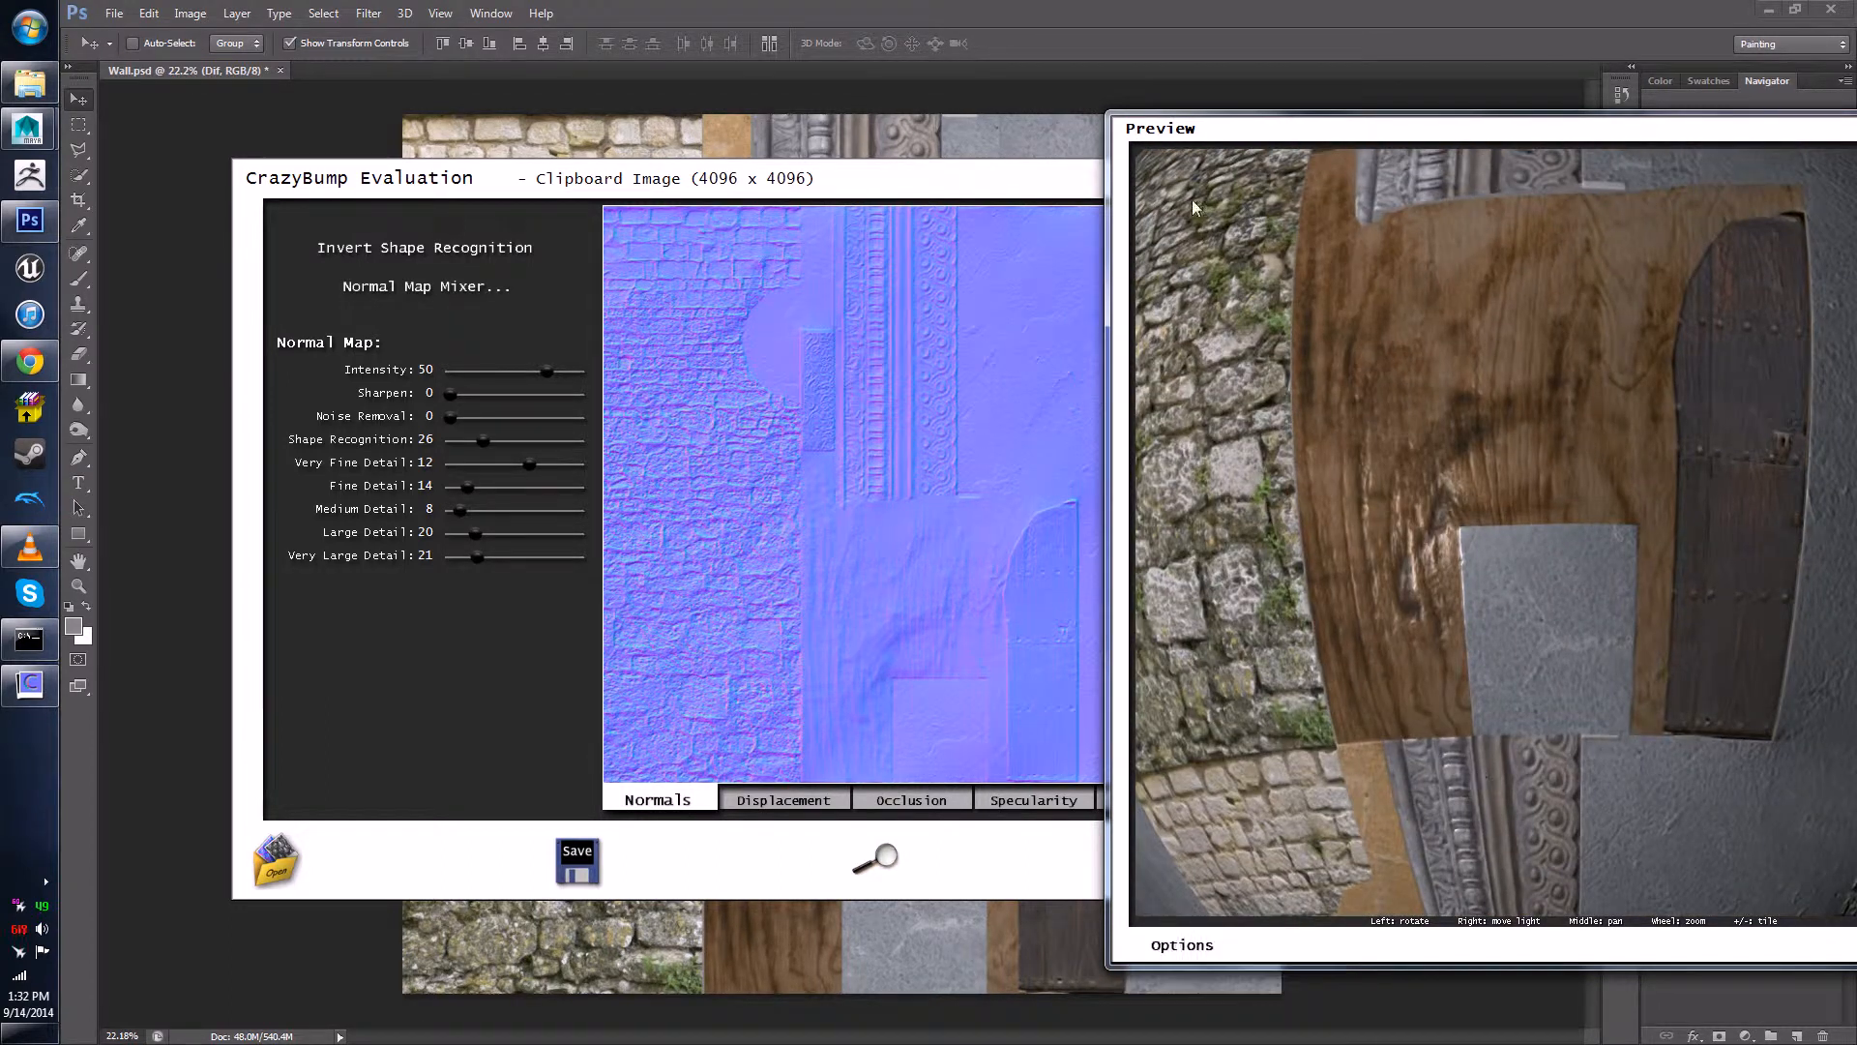
- Move the preview window fully into view and change the preview shape to Box
left_click_drag(1275, 123, 611, 156)
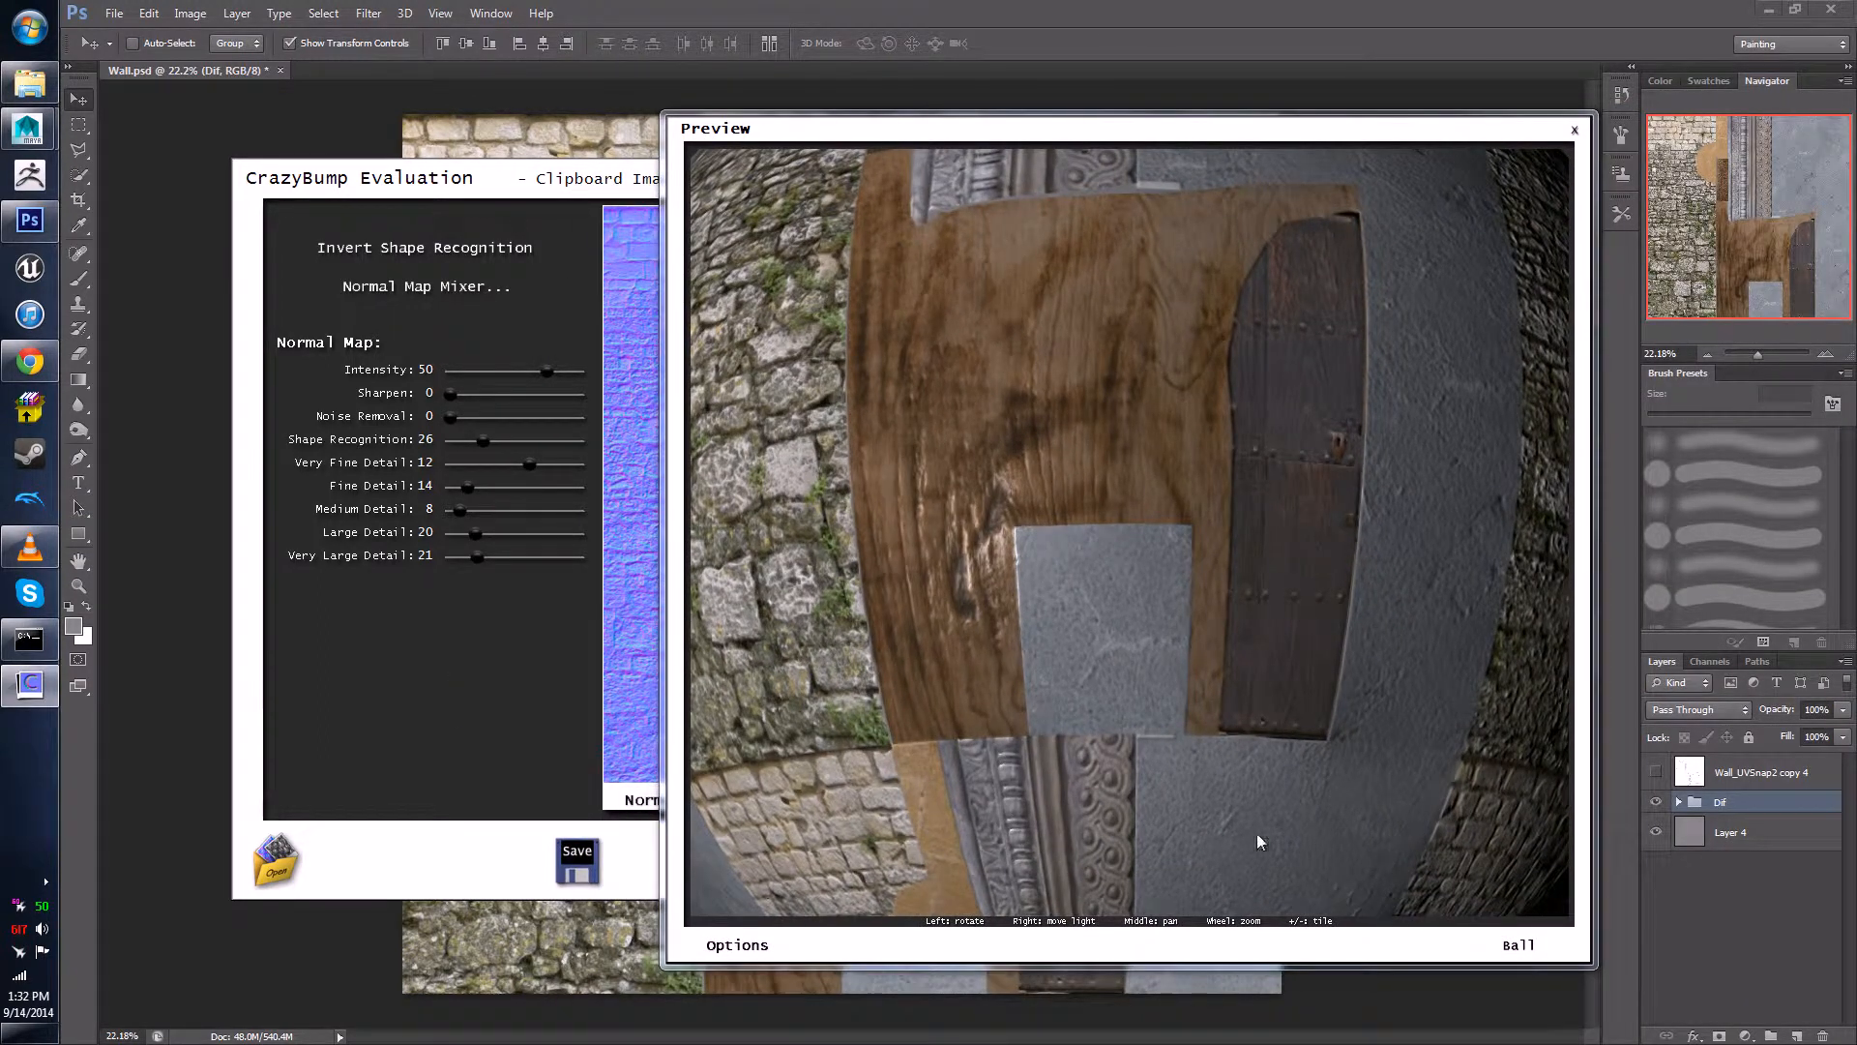
left_click(1523, 955)
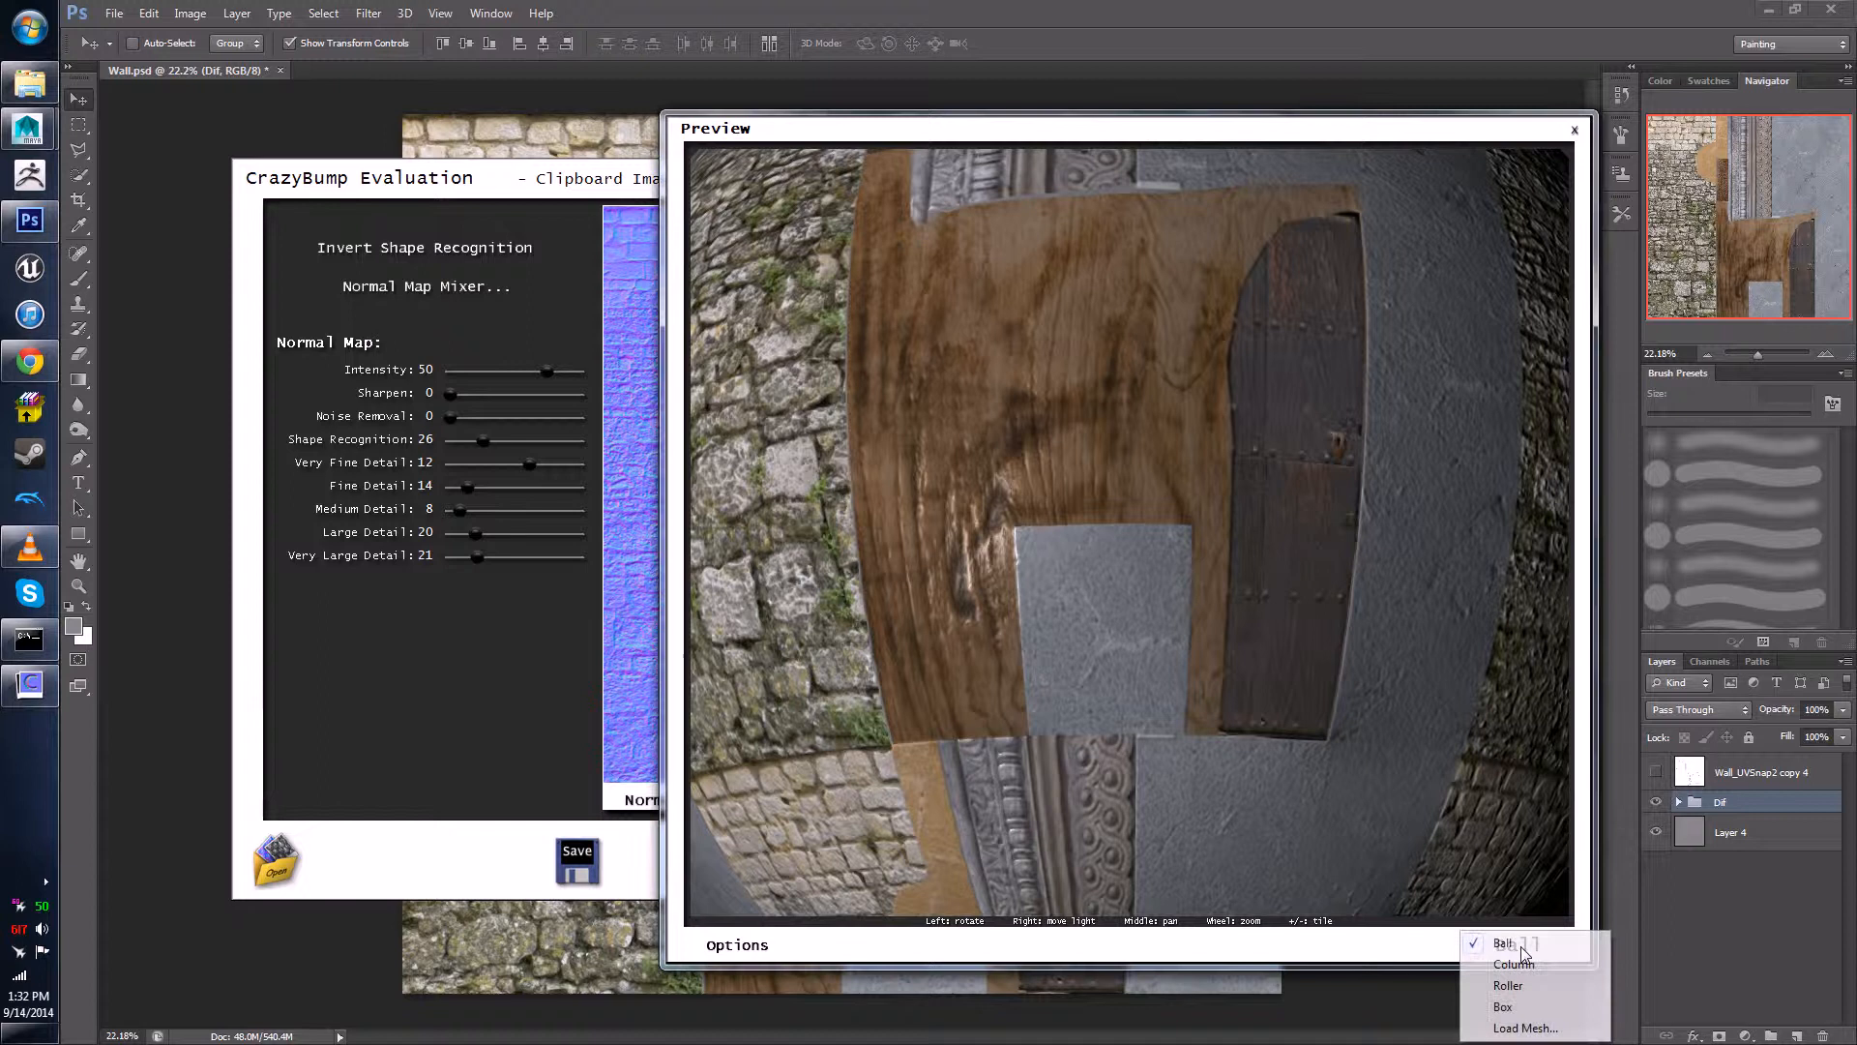
left_click(1521, 1005)
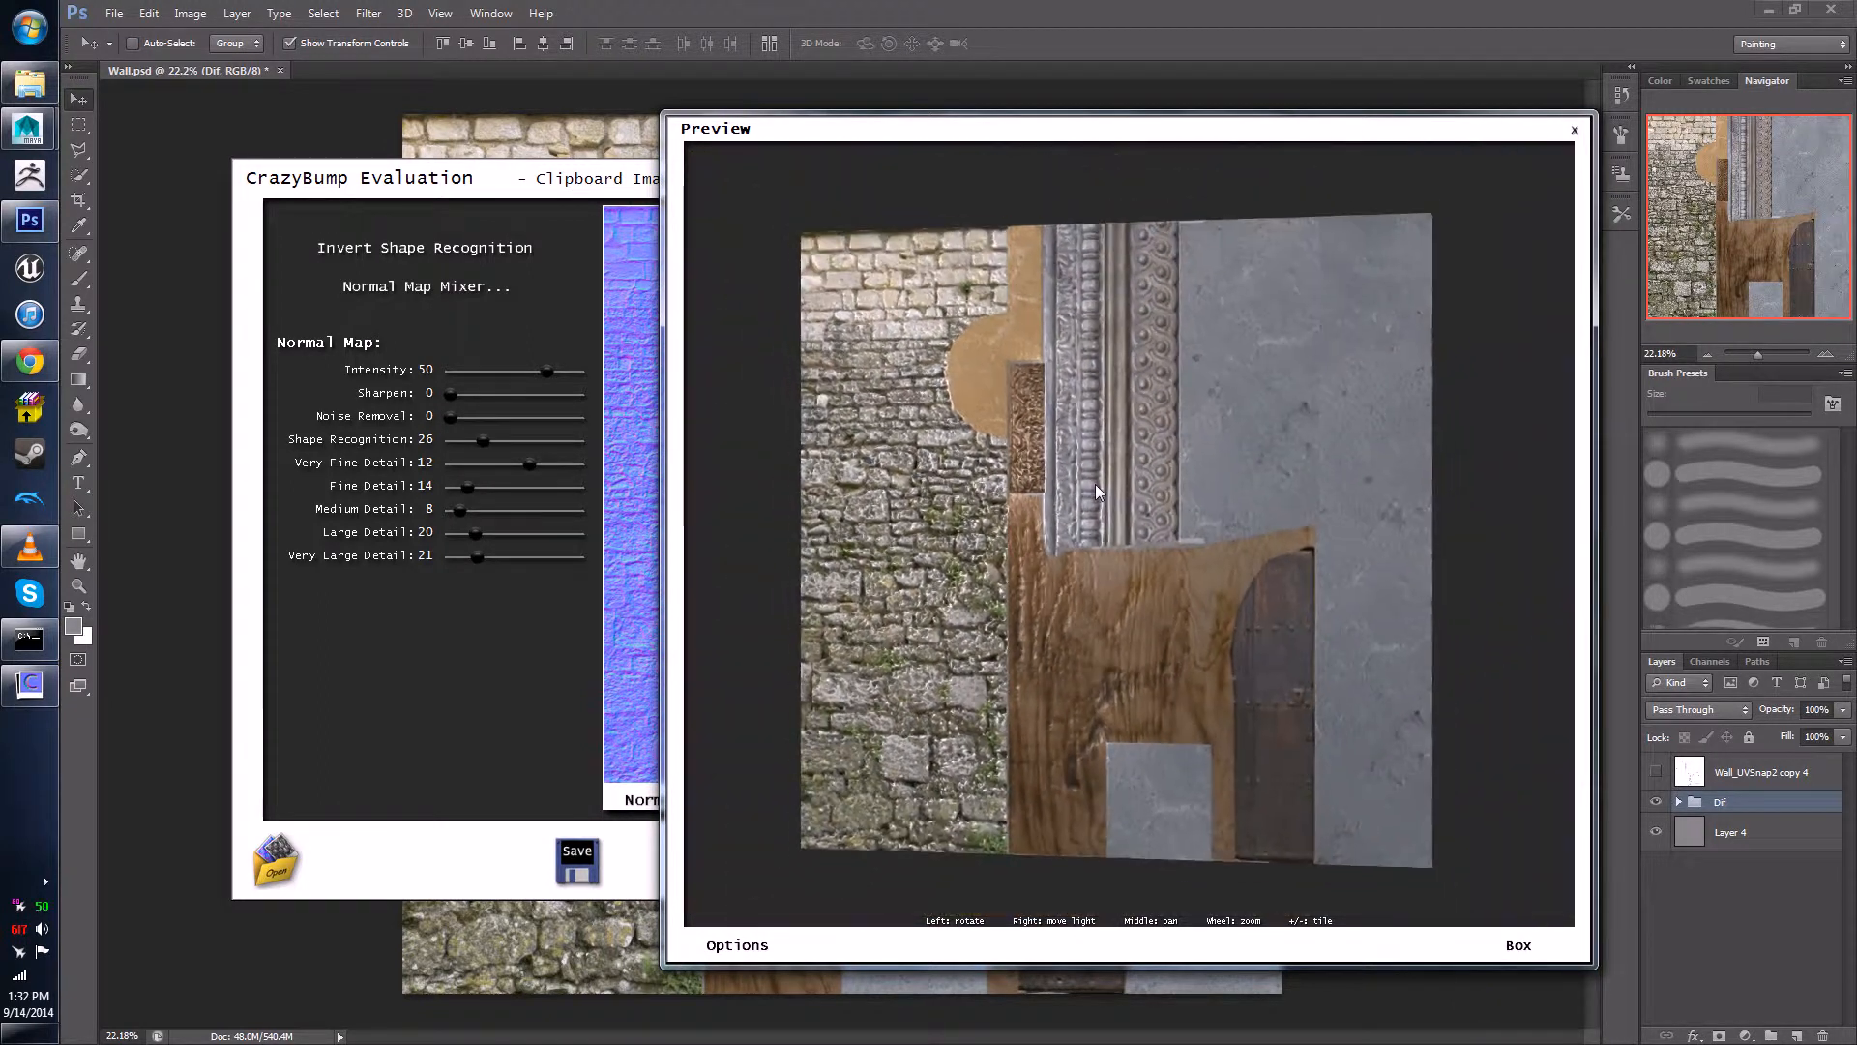
- Inspect the carved trim, plaster, wood and door relief on the box preview from several light and view angles
scroll(1182, 468, "up", 5)
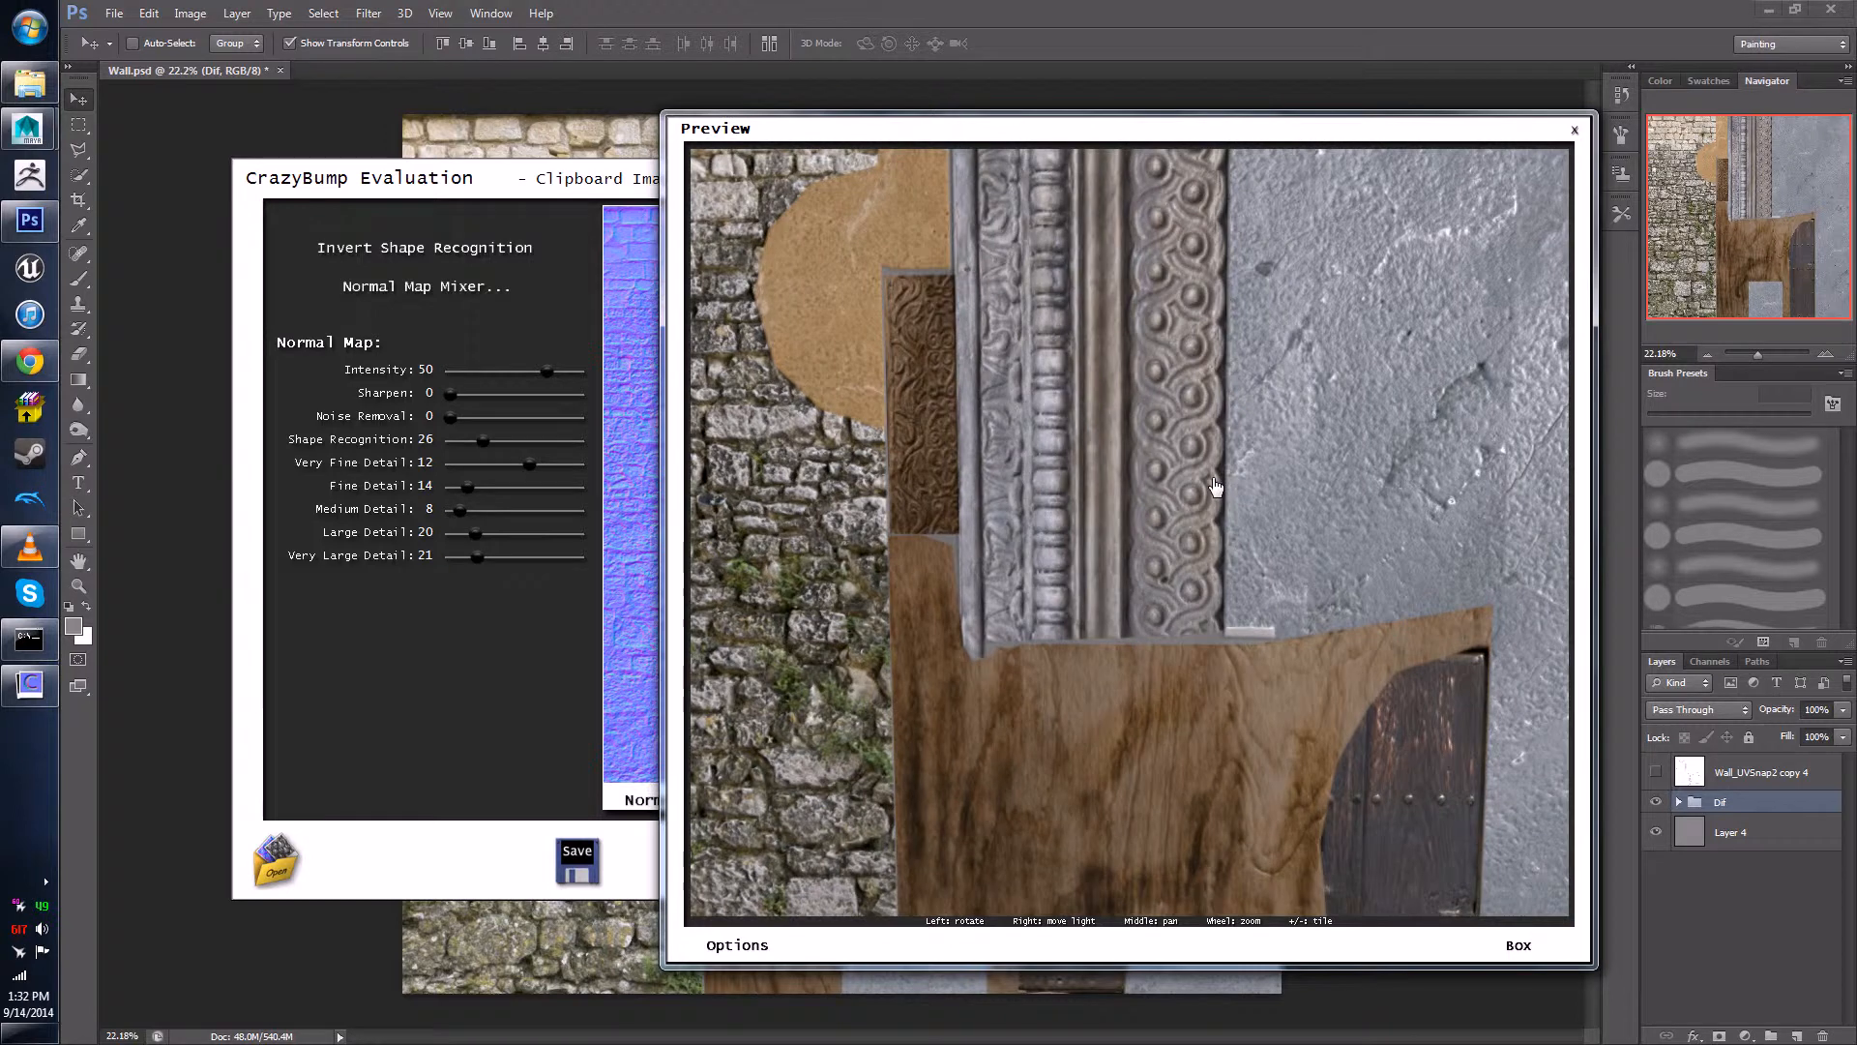
left_click_drag(1216, 486, 1257, 575)
right_click_drag(1258, 576, 1036, 552)
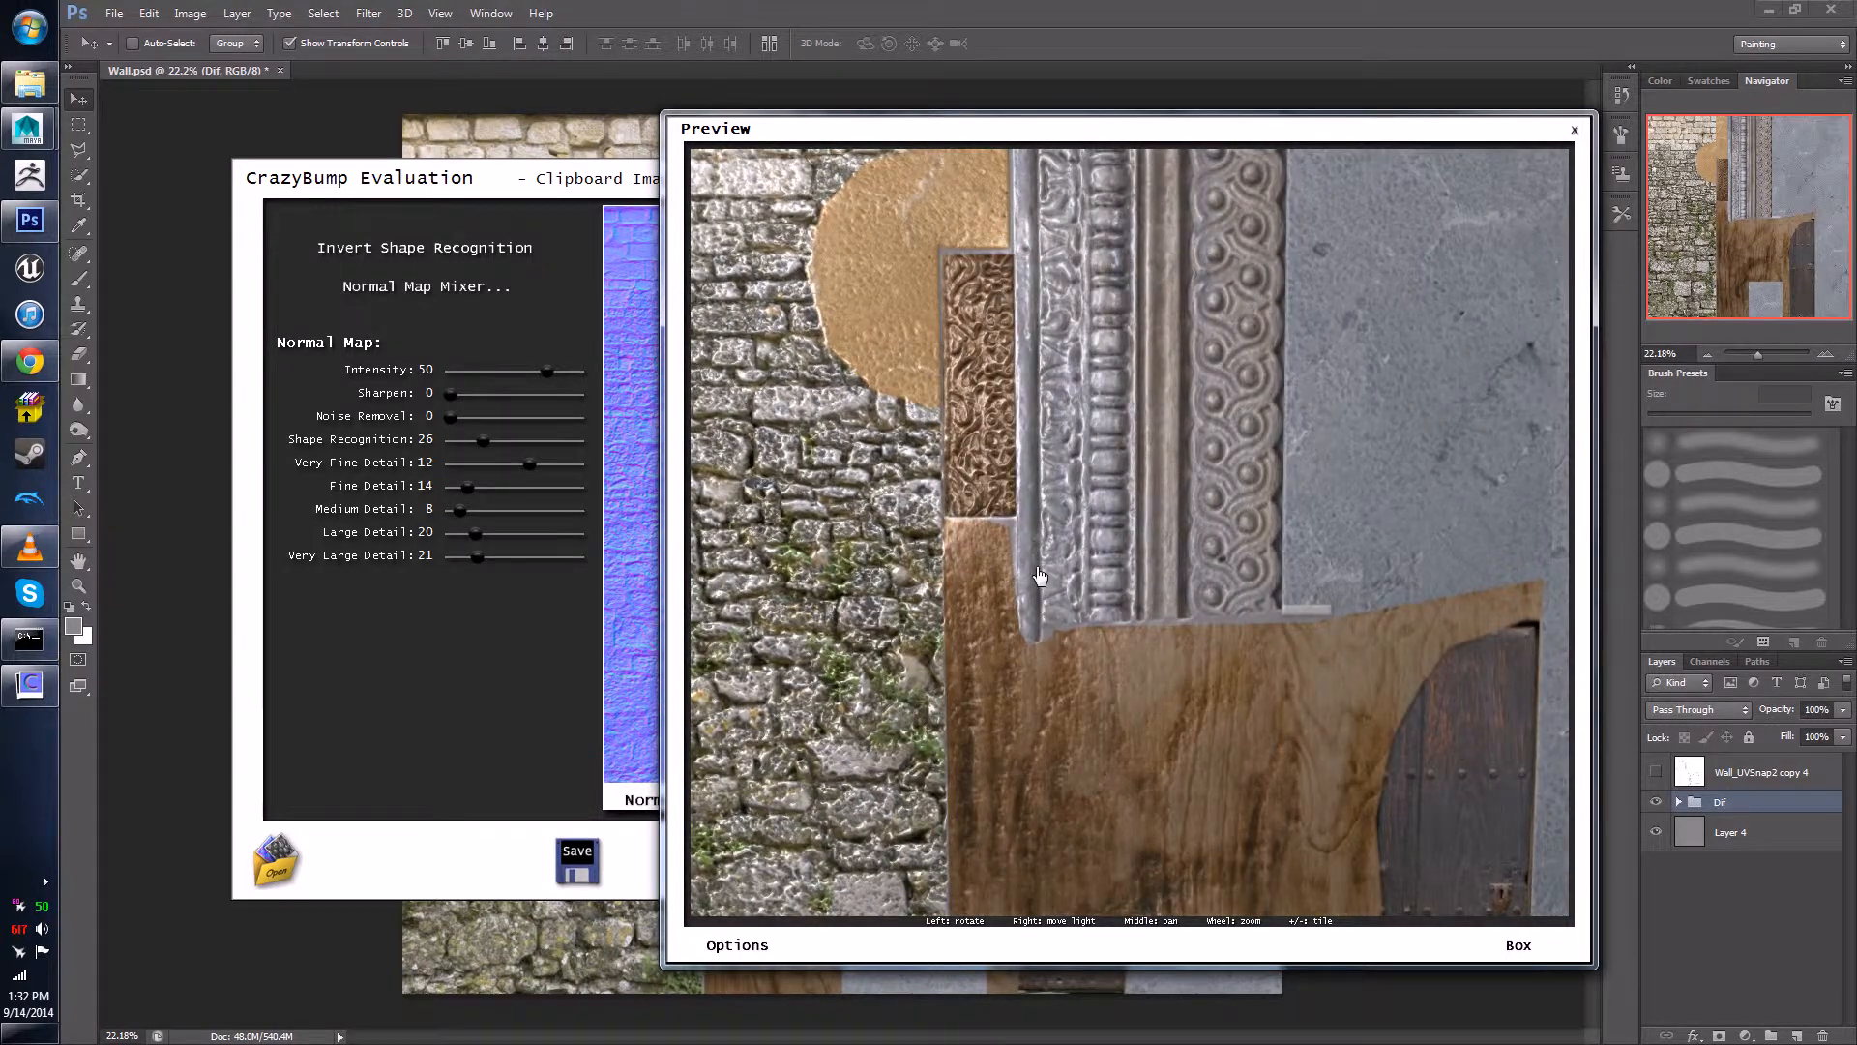
left_click_drag(1036, 580, 1122, 685)
scroll(1122, 685, "down", 6)
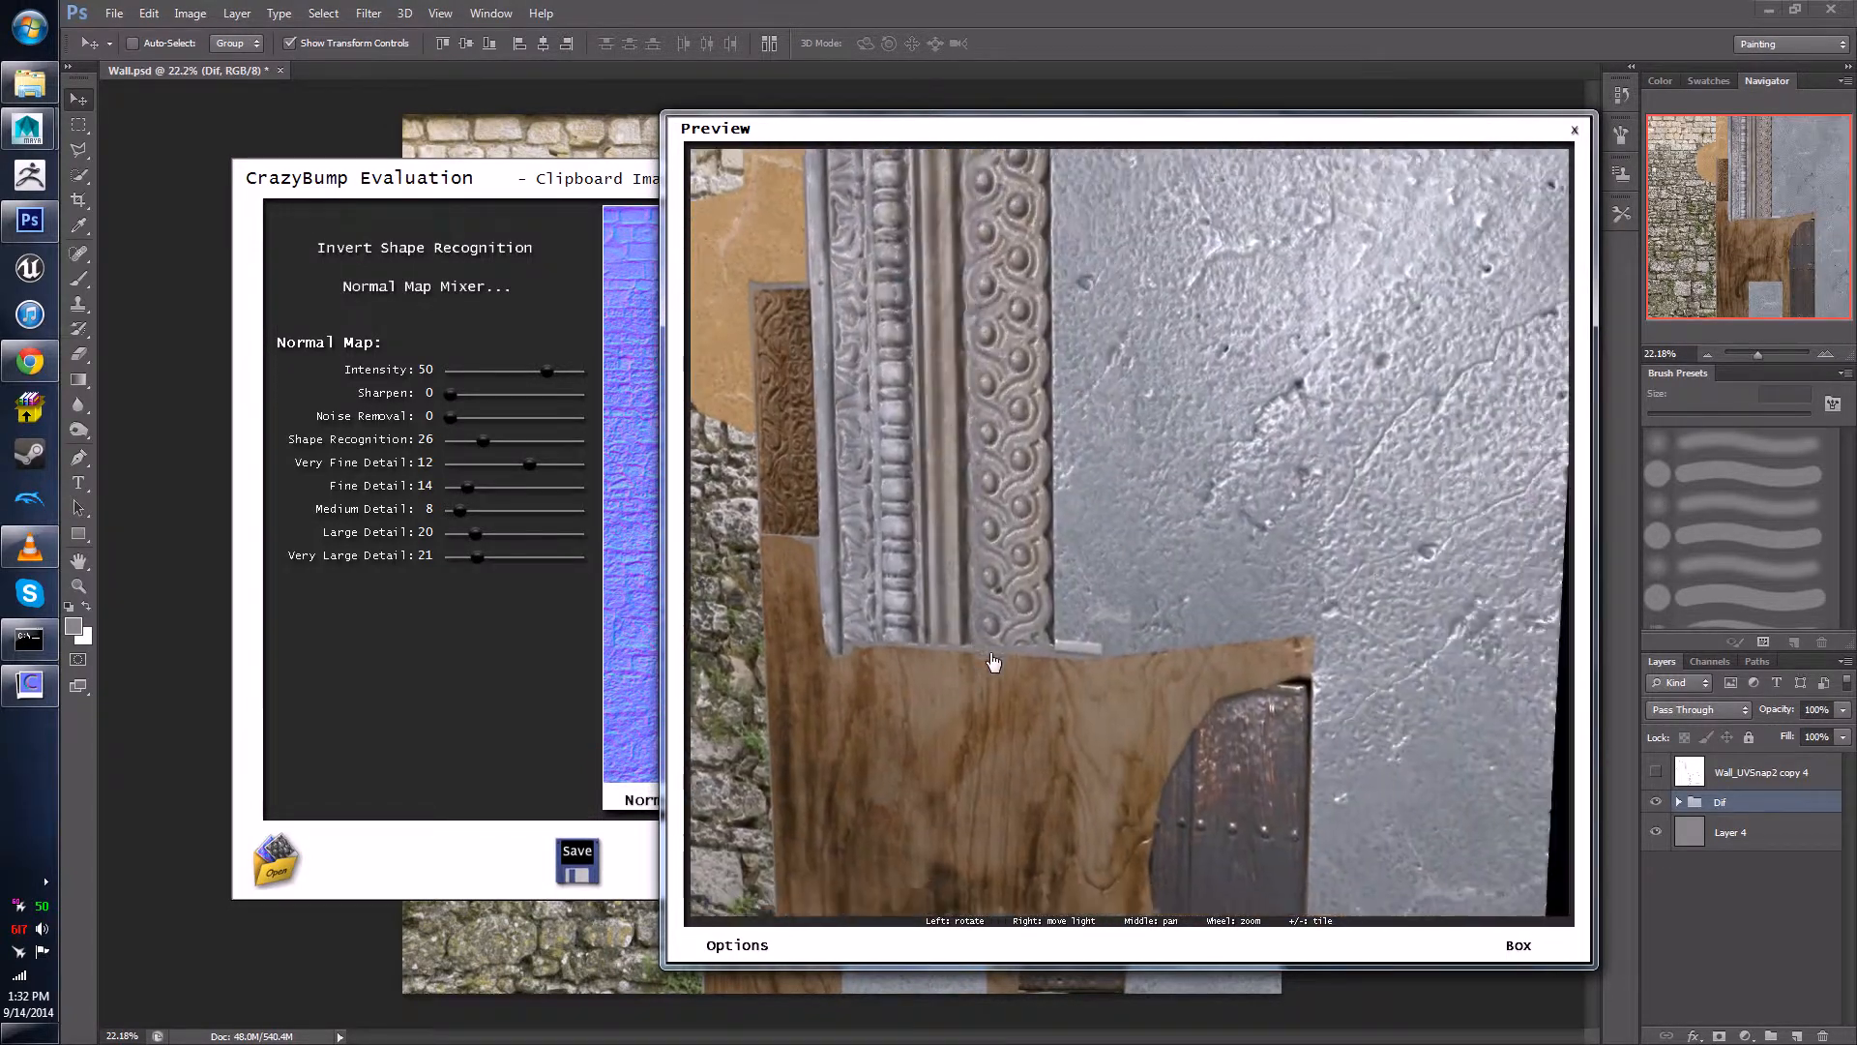
left_click_drag(1242, 542, 1033, 595)
mouse_move(920, 583)
left_mouse_down()
mouse_move(1033, 474)
mouse_move(920, 431)
mouse_move(1036, 713)
mouse_move(1112, 732)
mouse_move(1048, 593)
mouse_move(1041, 652)
left_mouse_up()
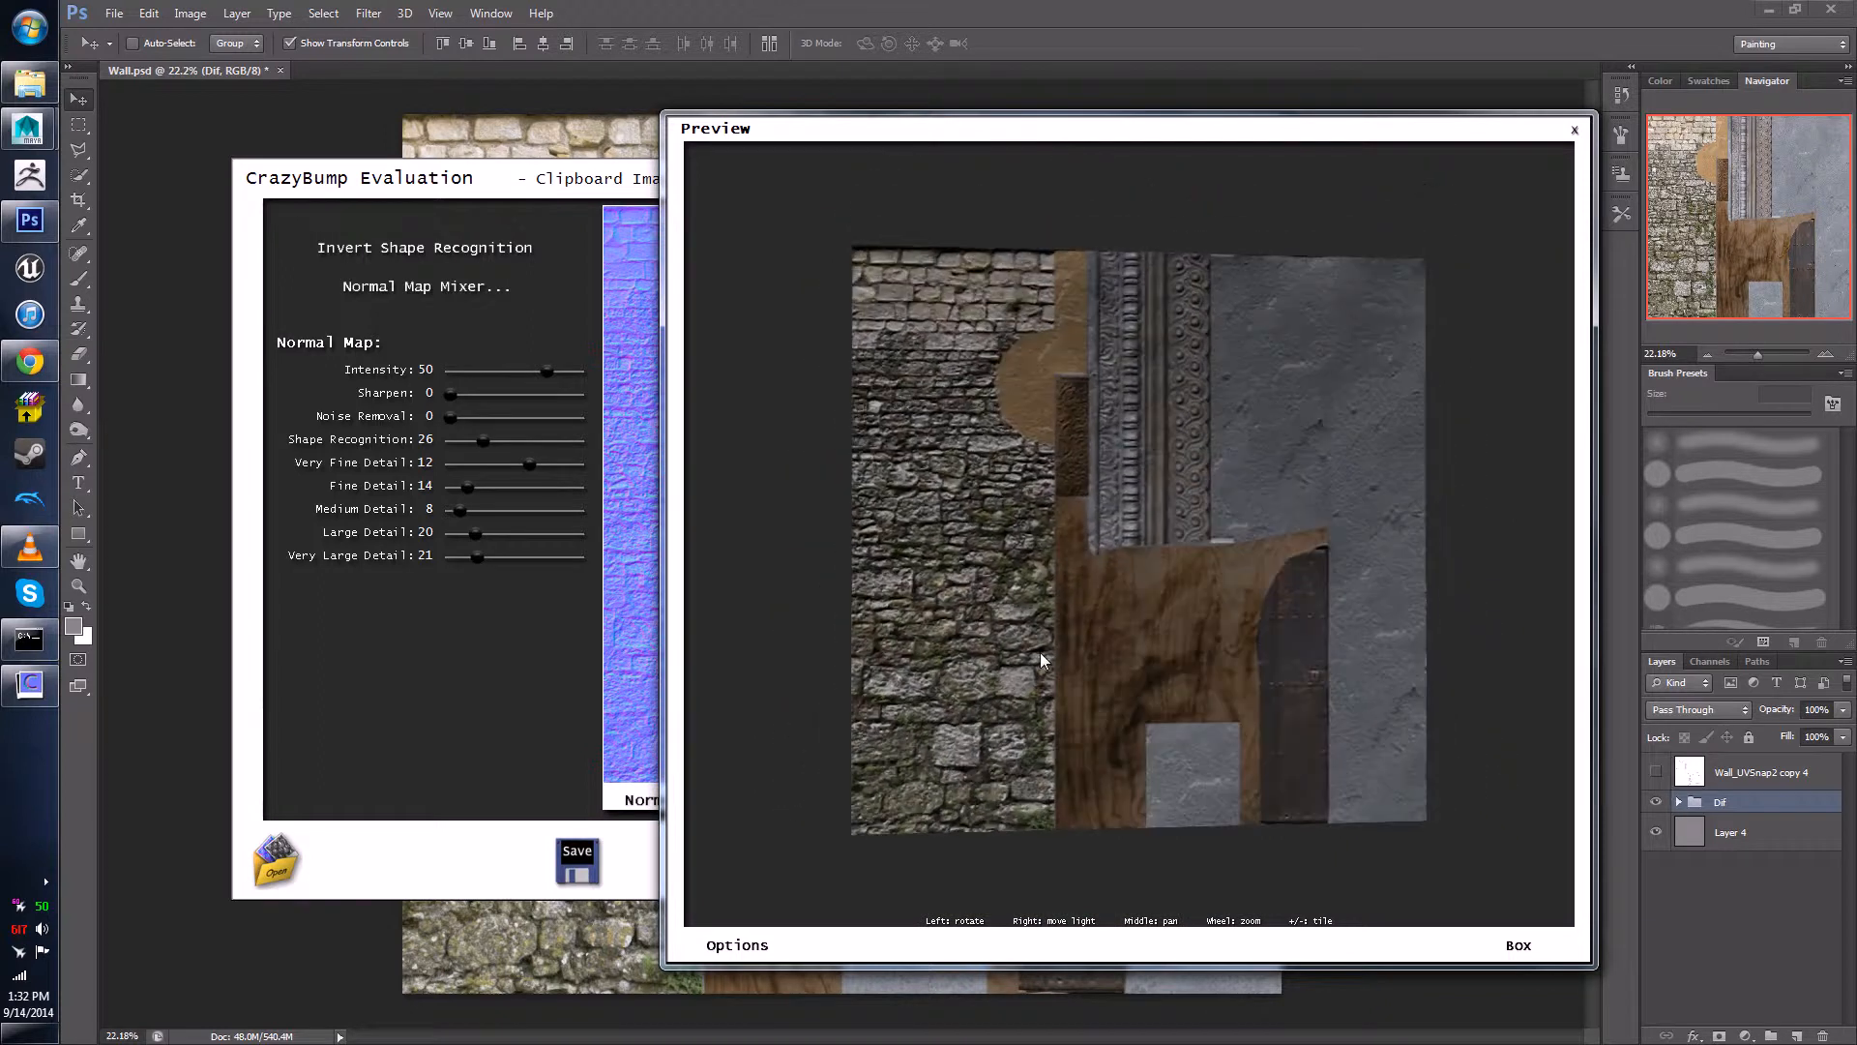
- Copy the normals to the clipboard, switch to Photoshop and close the remaining preview window
left_click(577, 860)
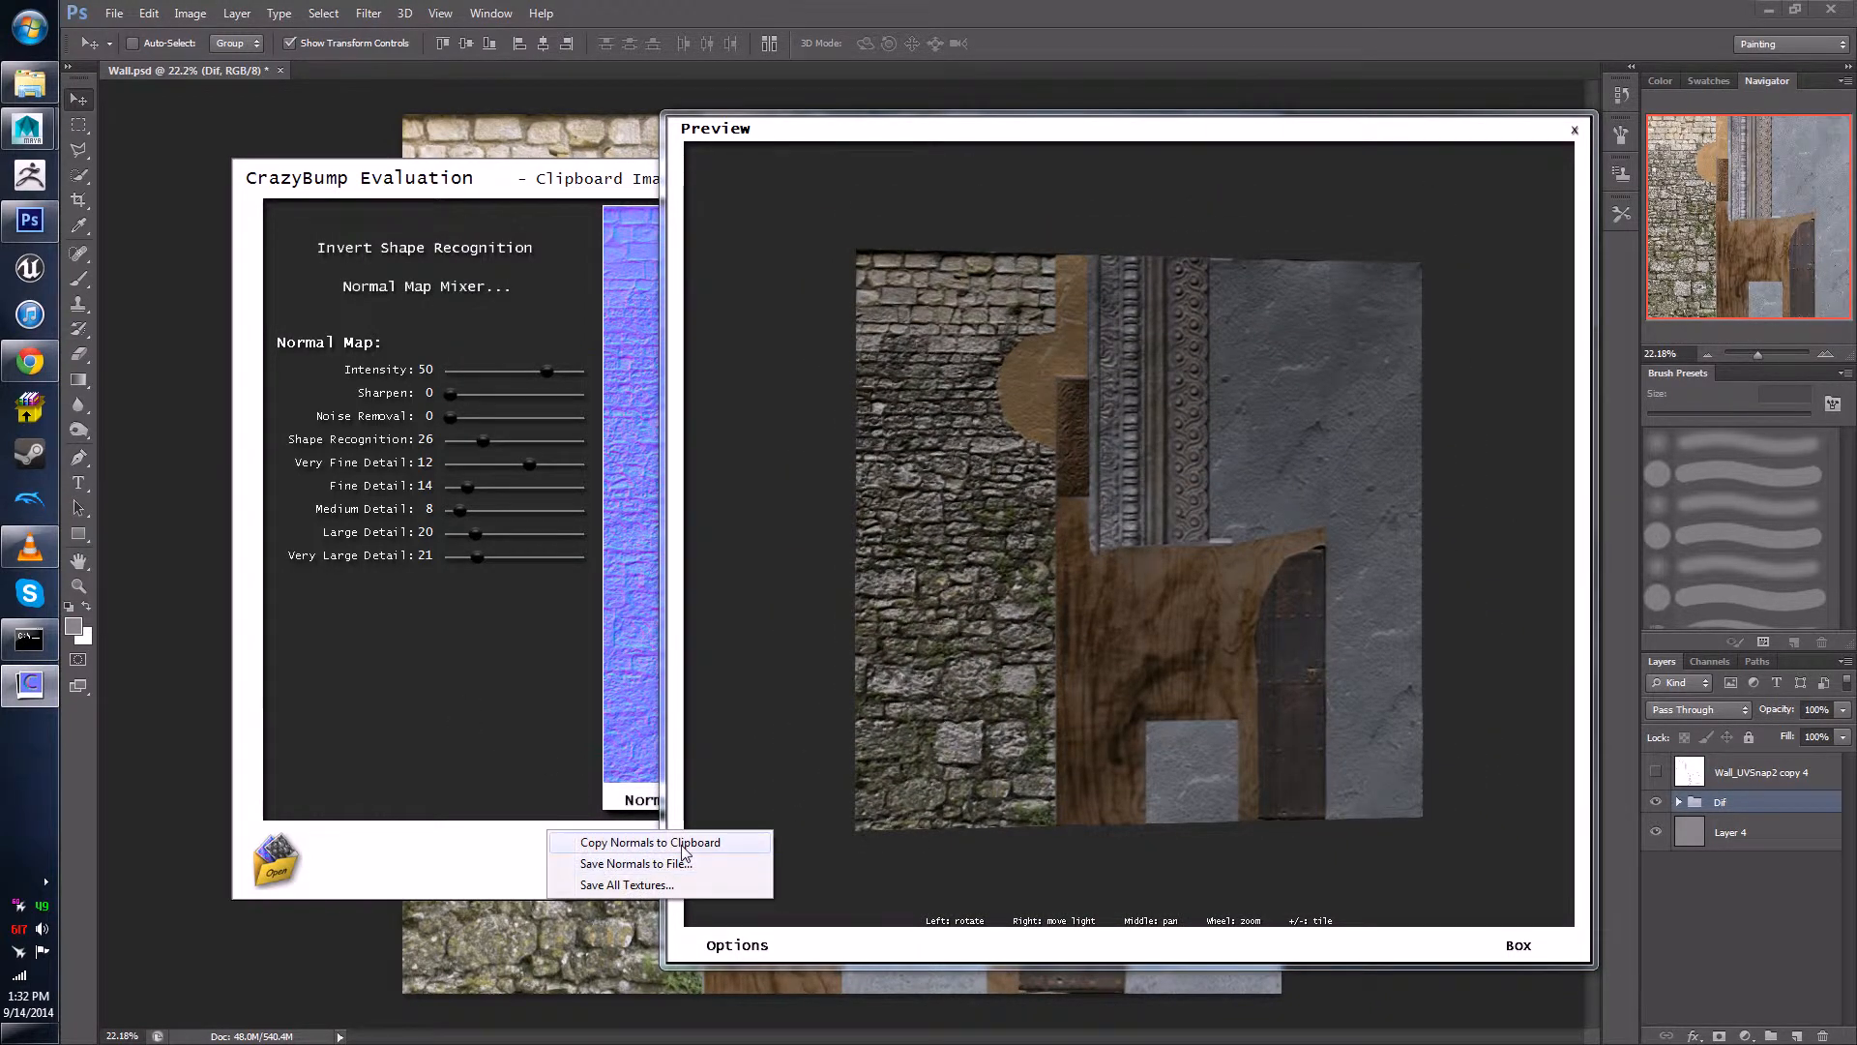
left_click(682, 845)
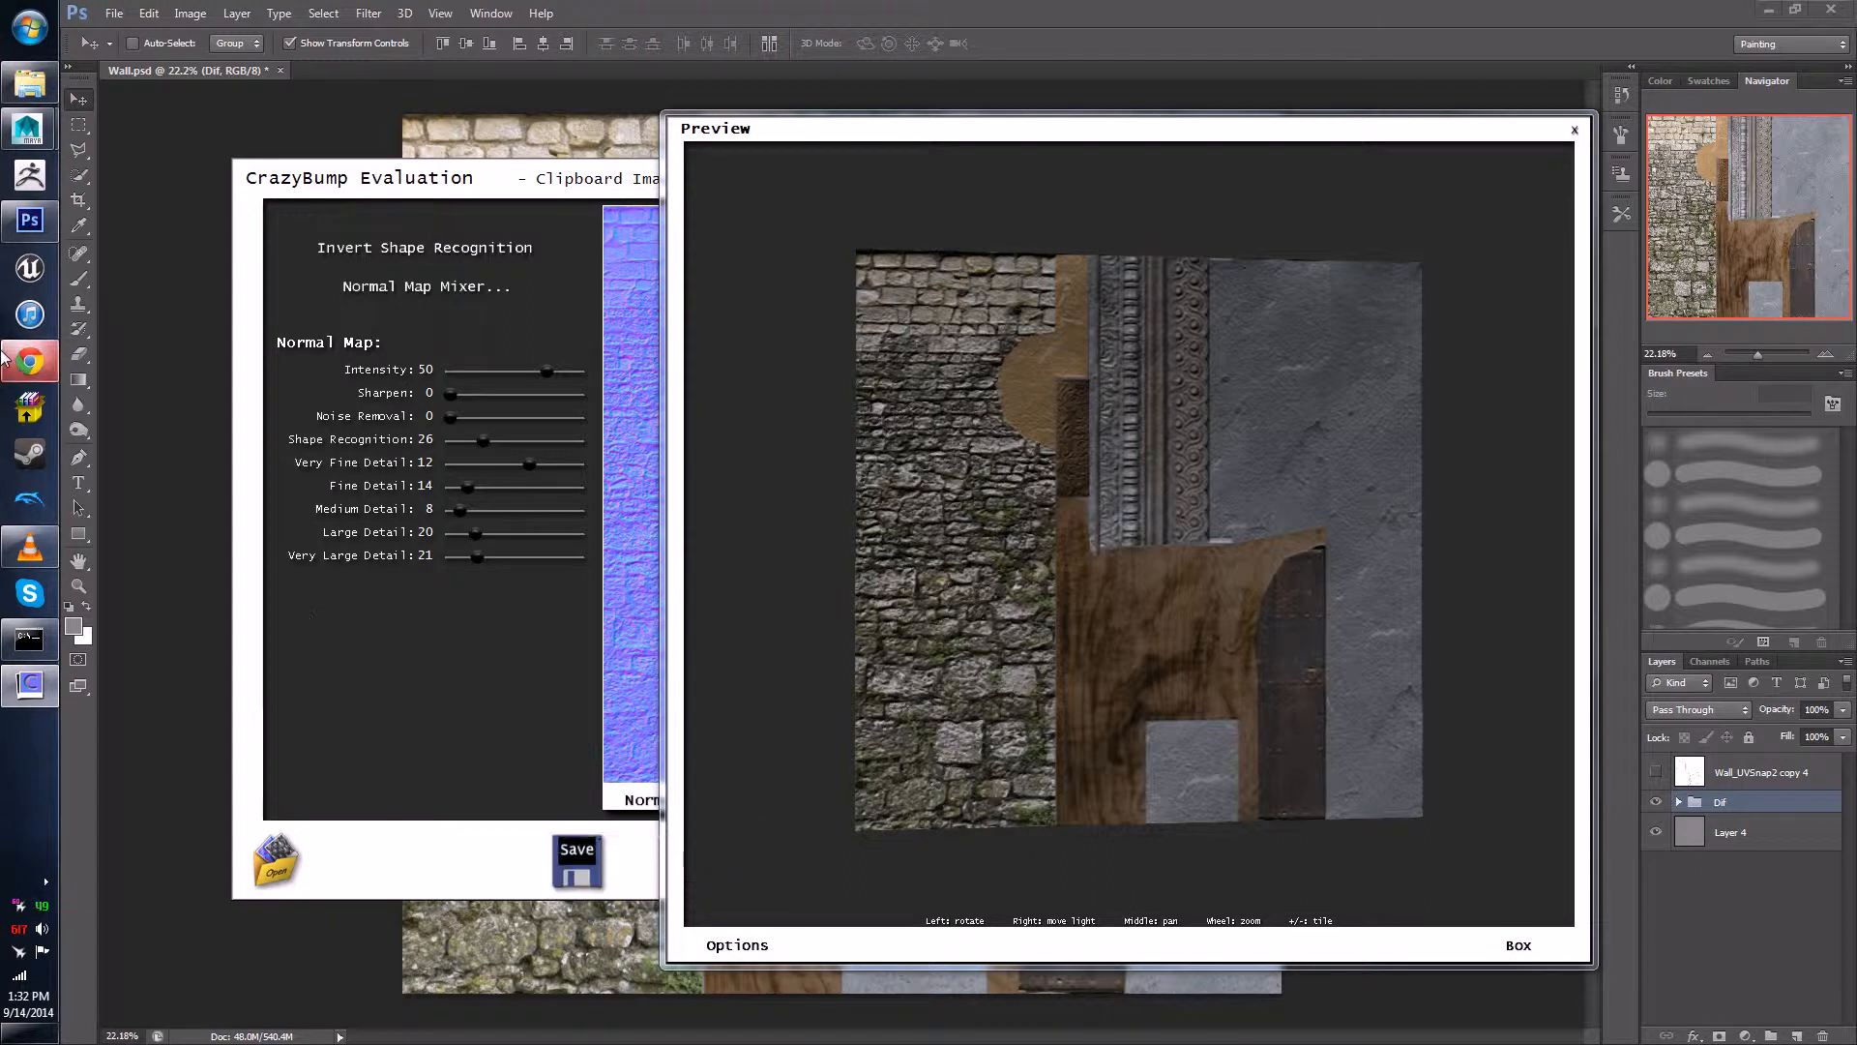
left_click(170, 484)
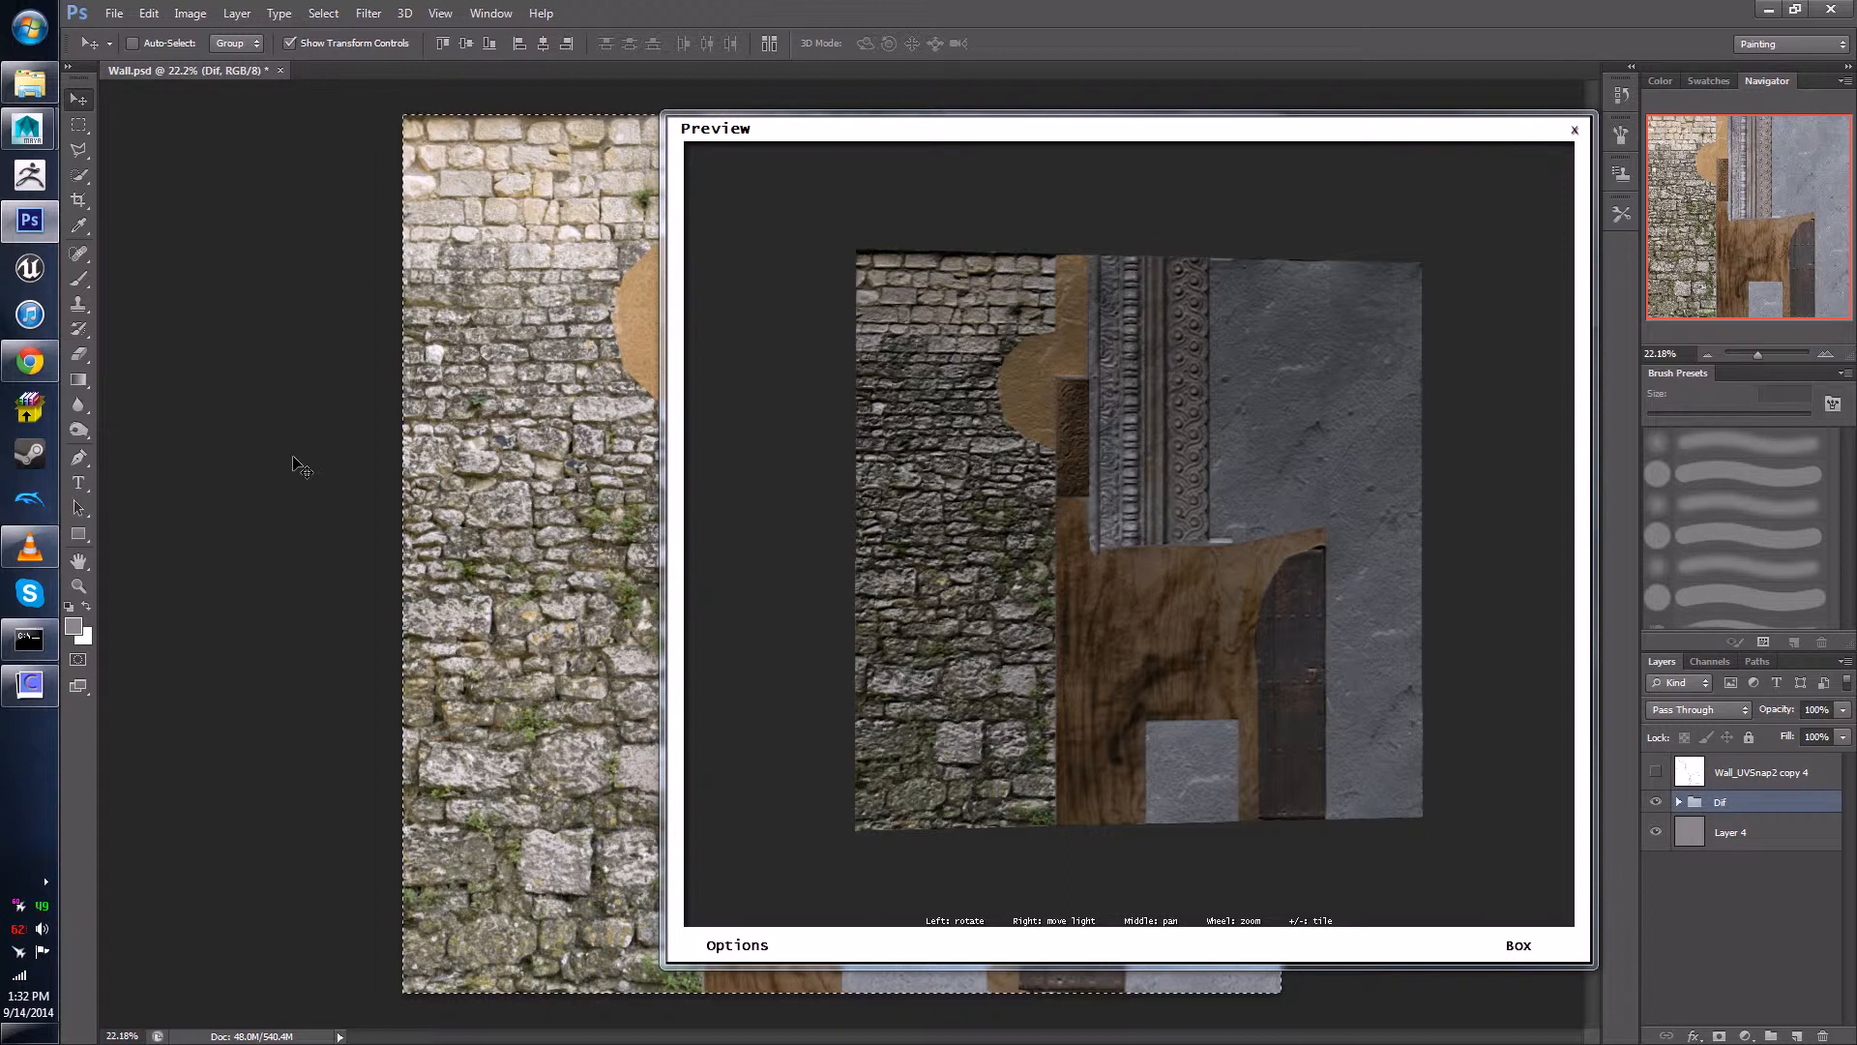
left_click(1575, 130)
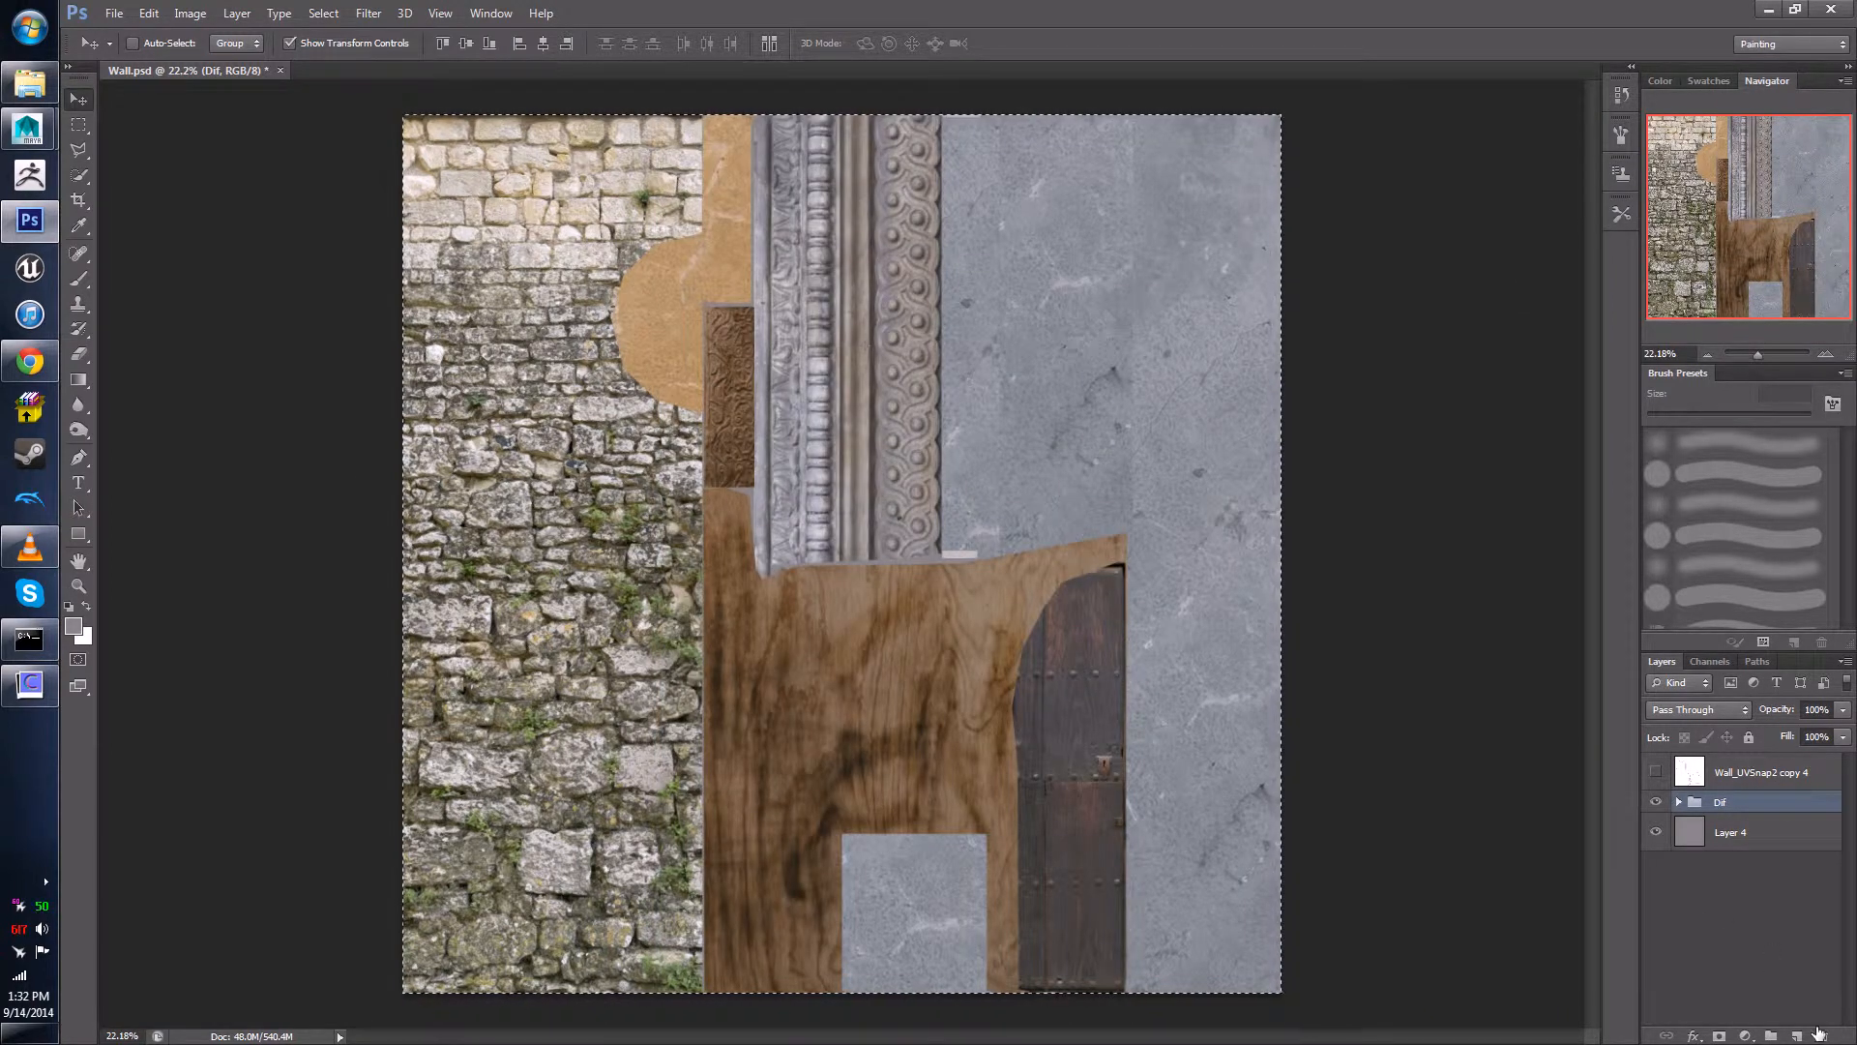
- Create a new layer group above the Dif group and name it Norm
left_click(1772, 1036)
double_click(1732, 802)
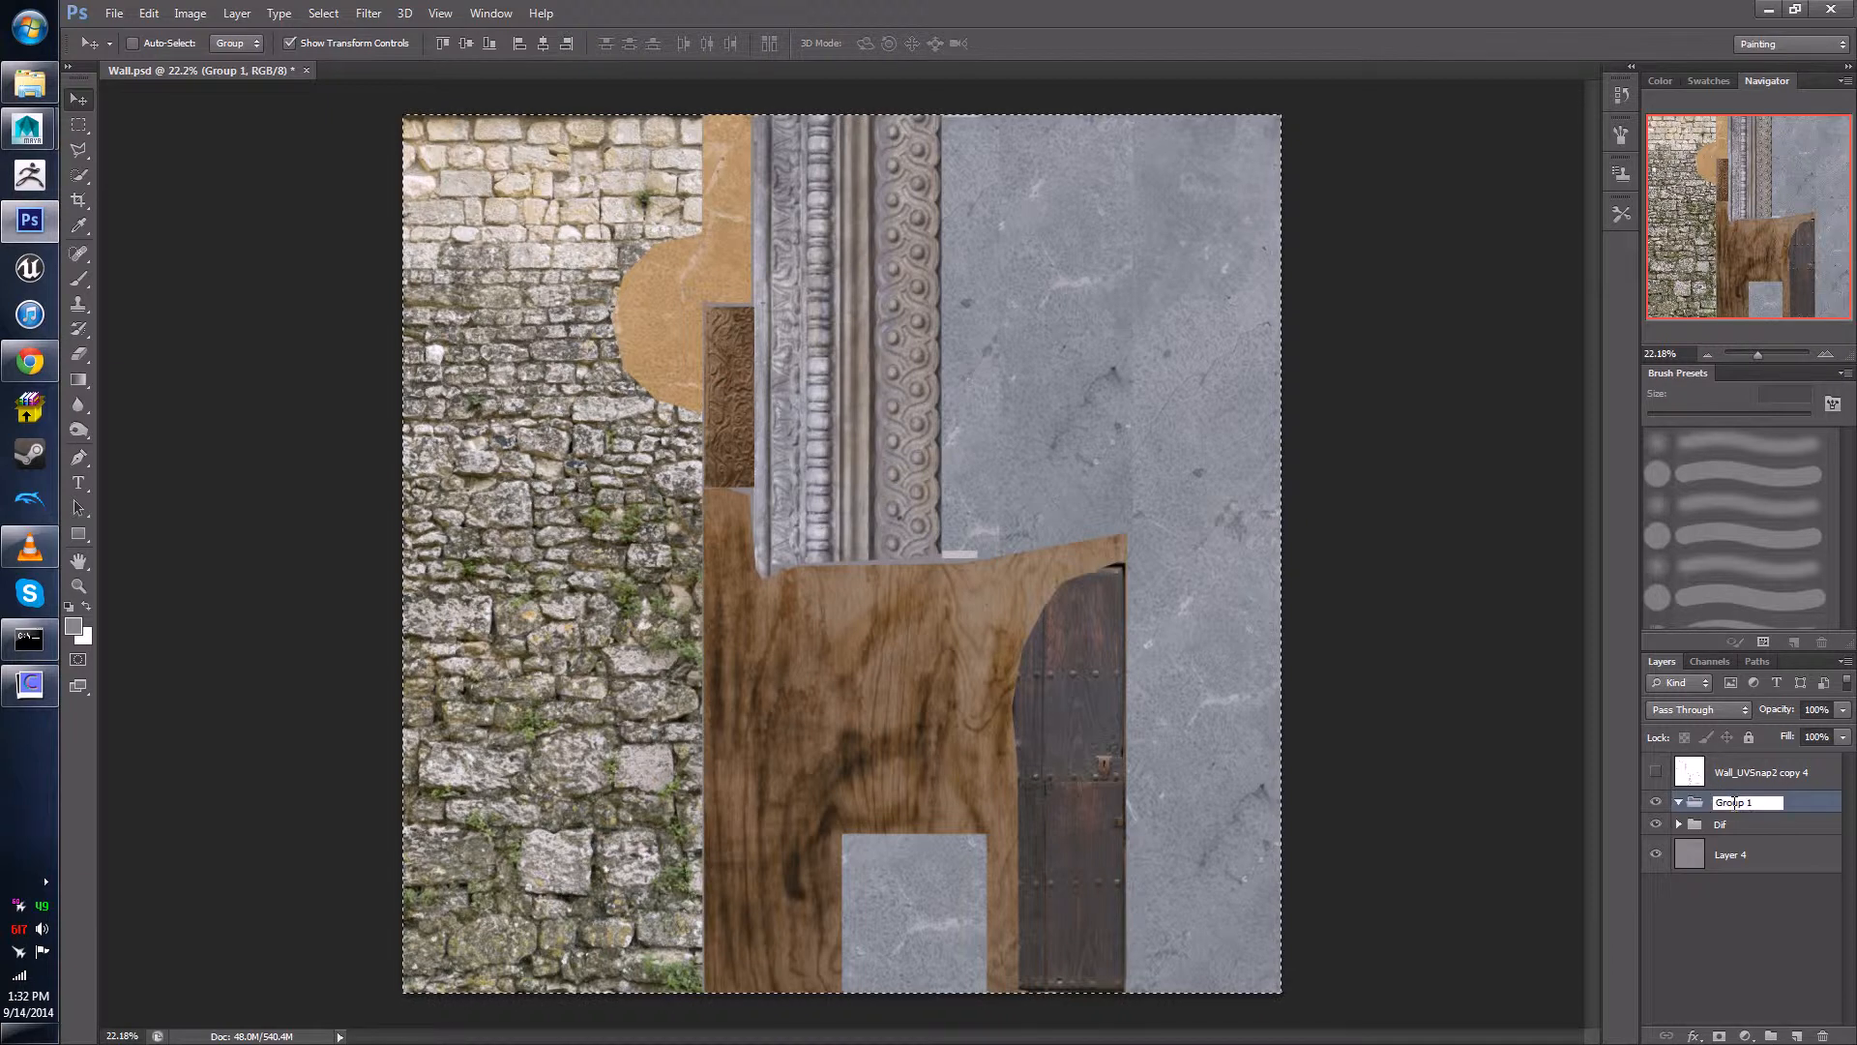
type("Norm")
key("Return")
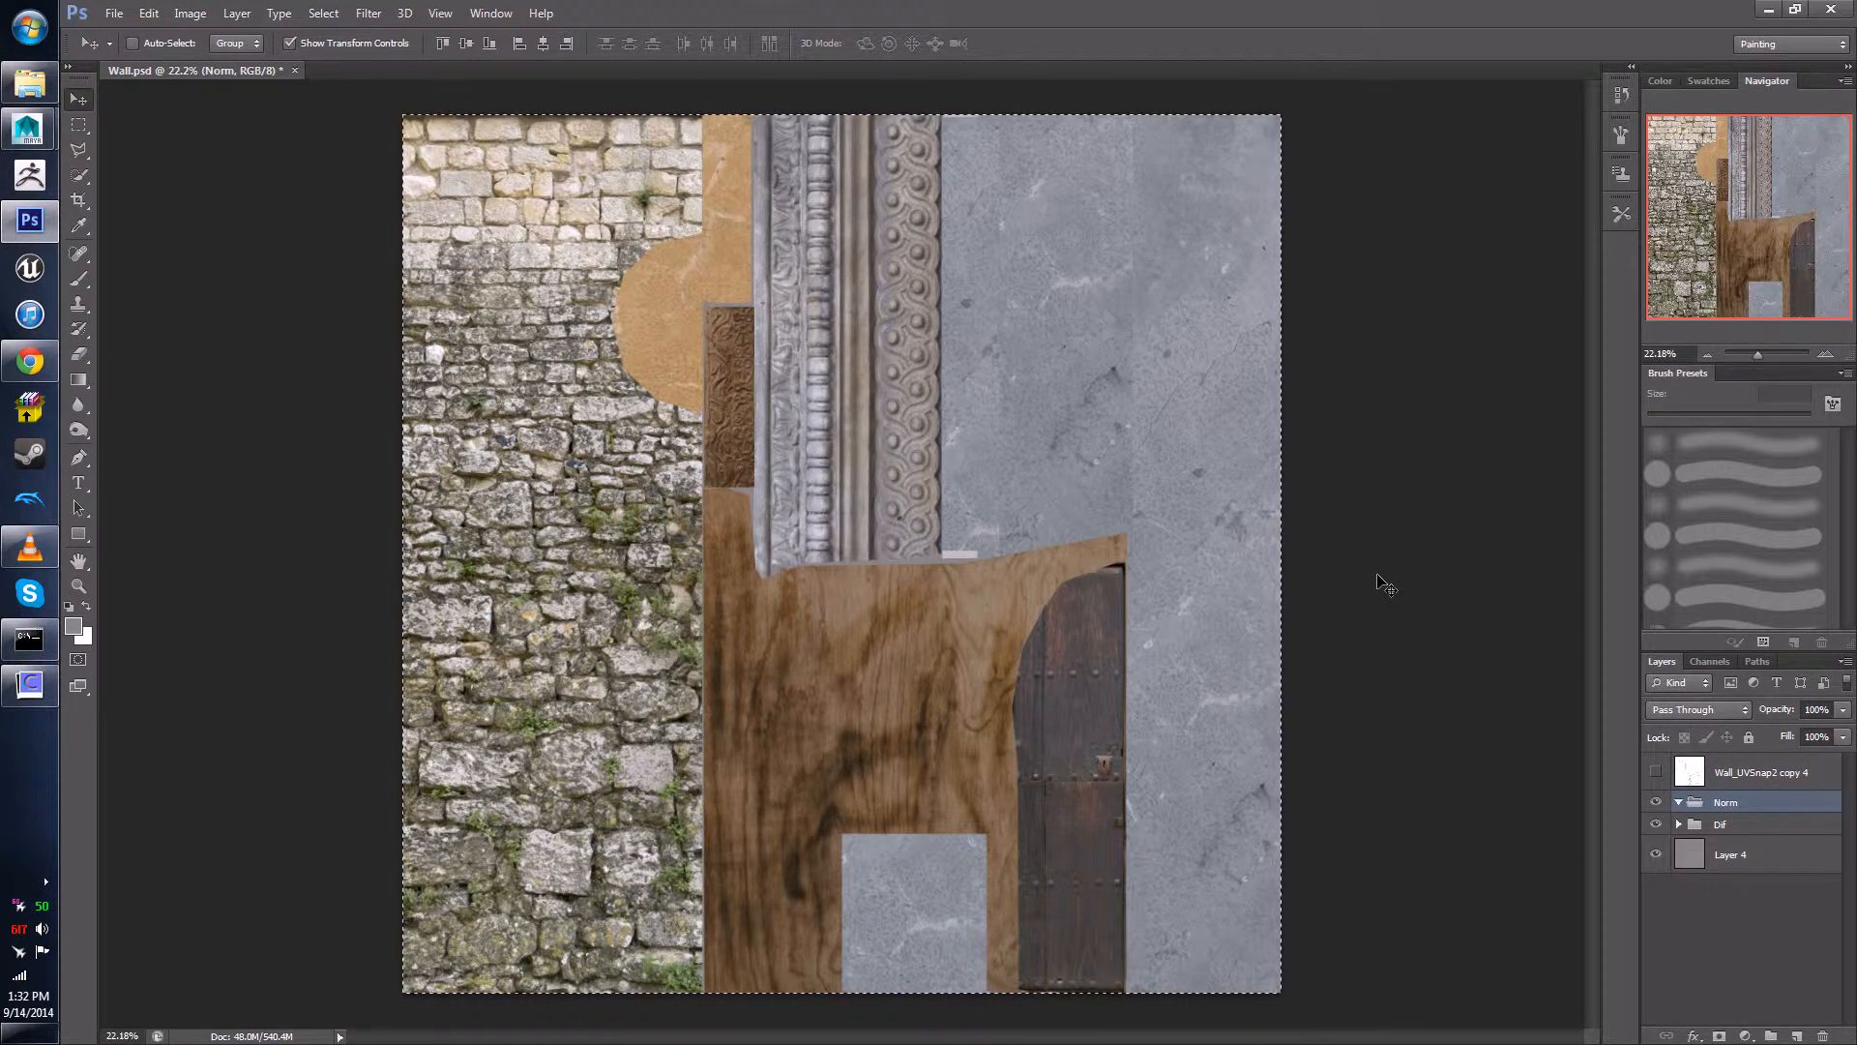
- Try to paste the normal map into the Norm group, with and without an active selection, and undo both pastes
key("ctrl+v")
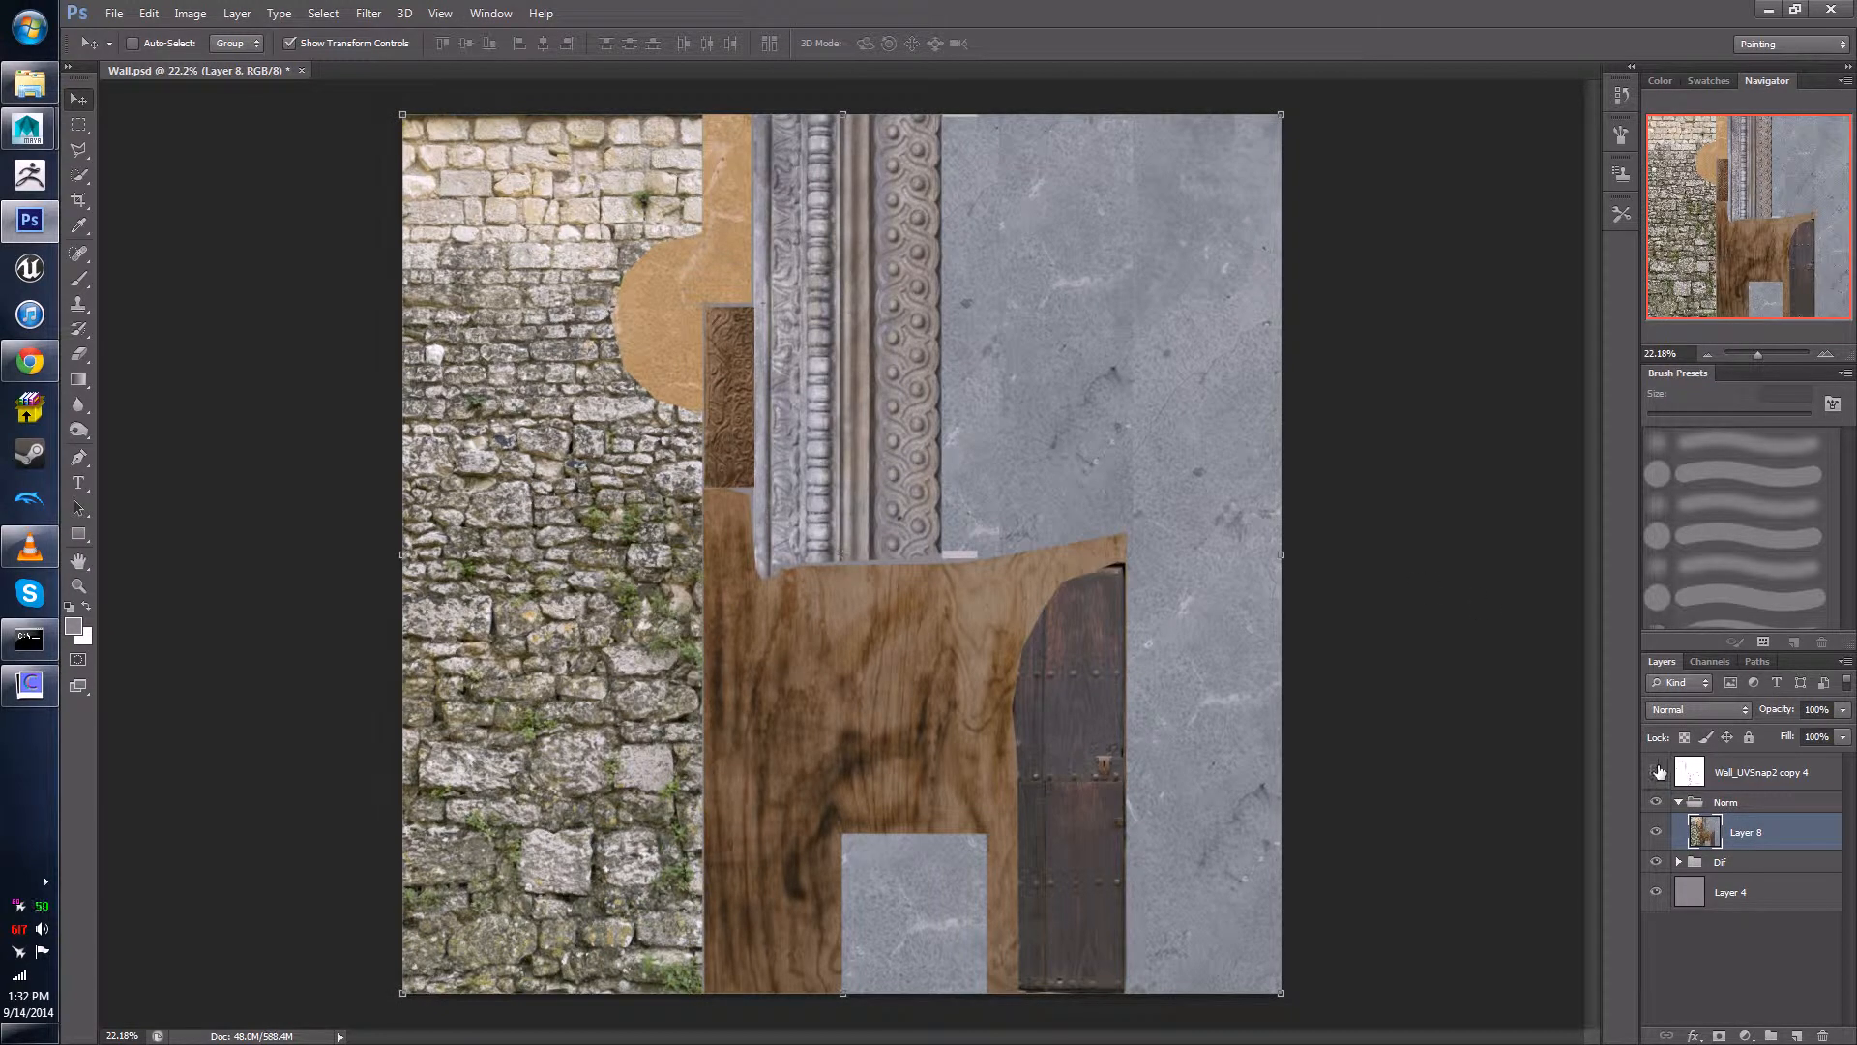
key("ctrl+z")
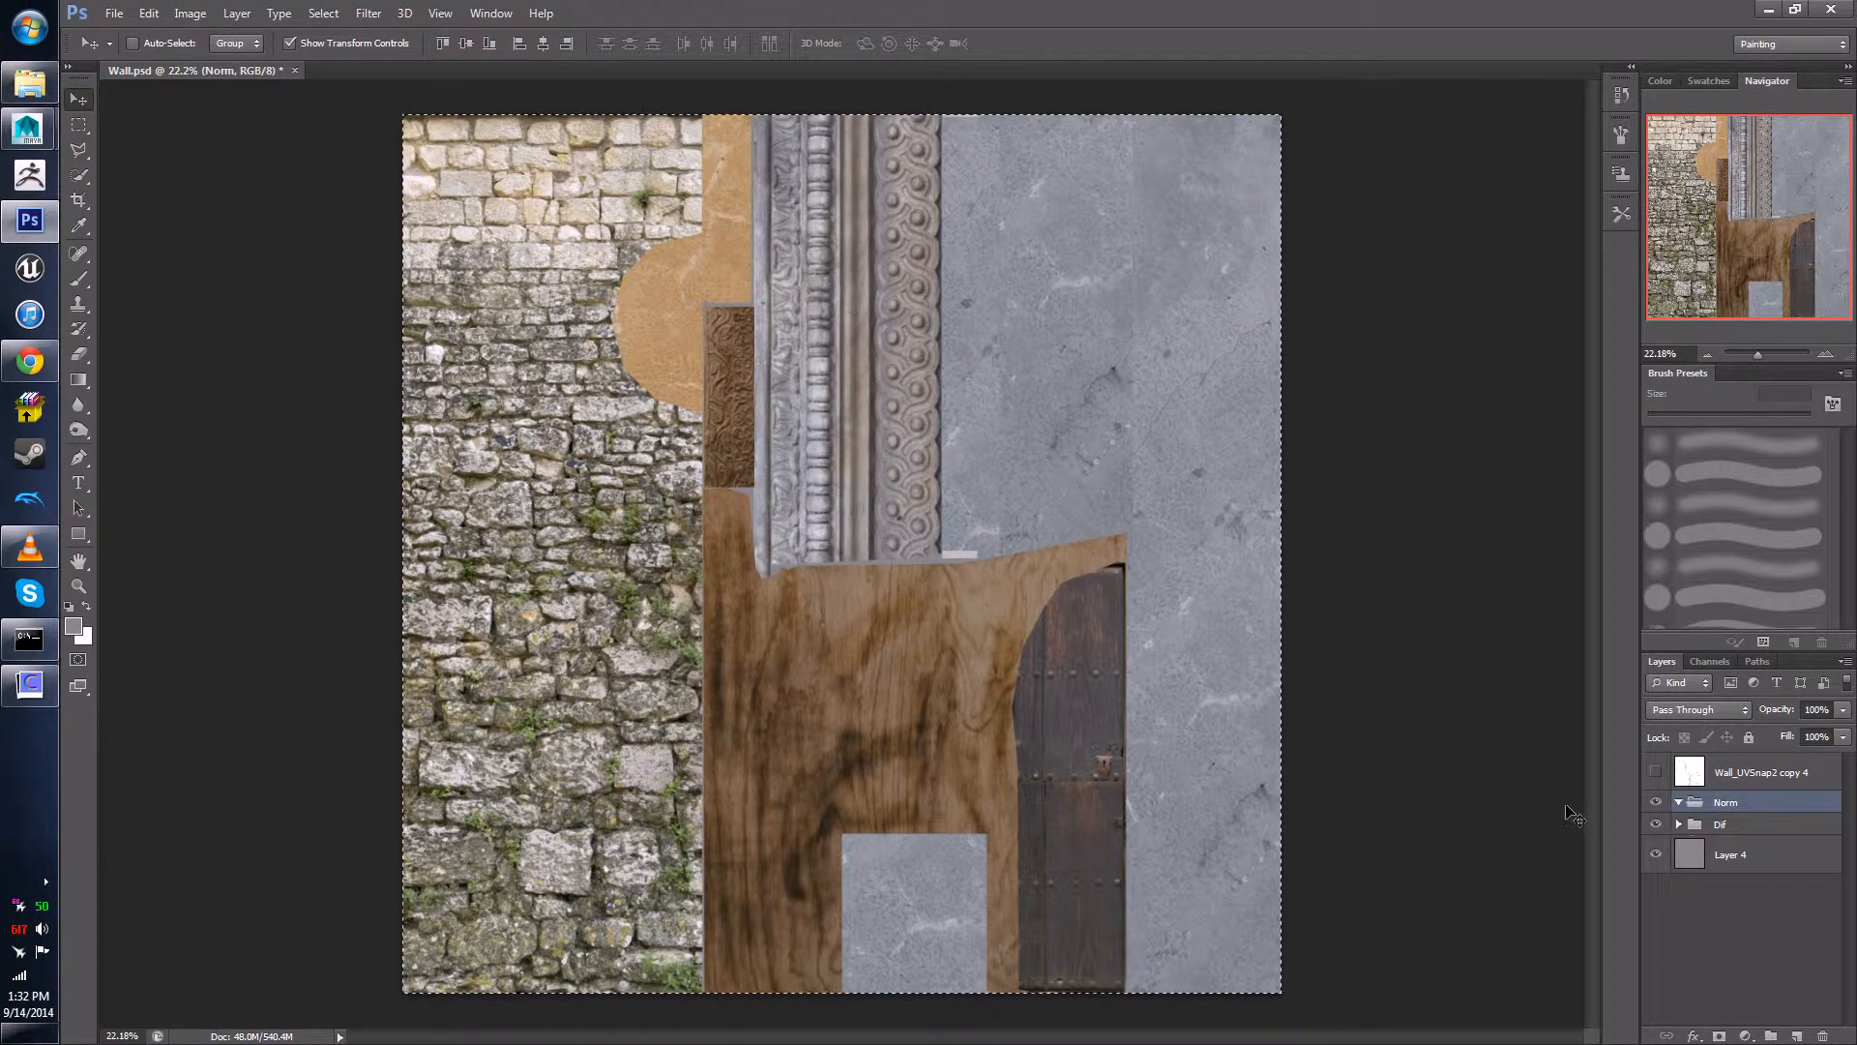
key("ctrl+d")
left_click(78, 123)
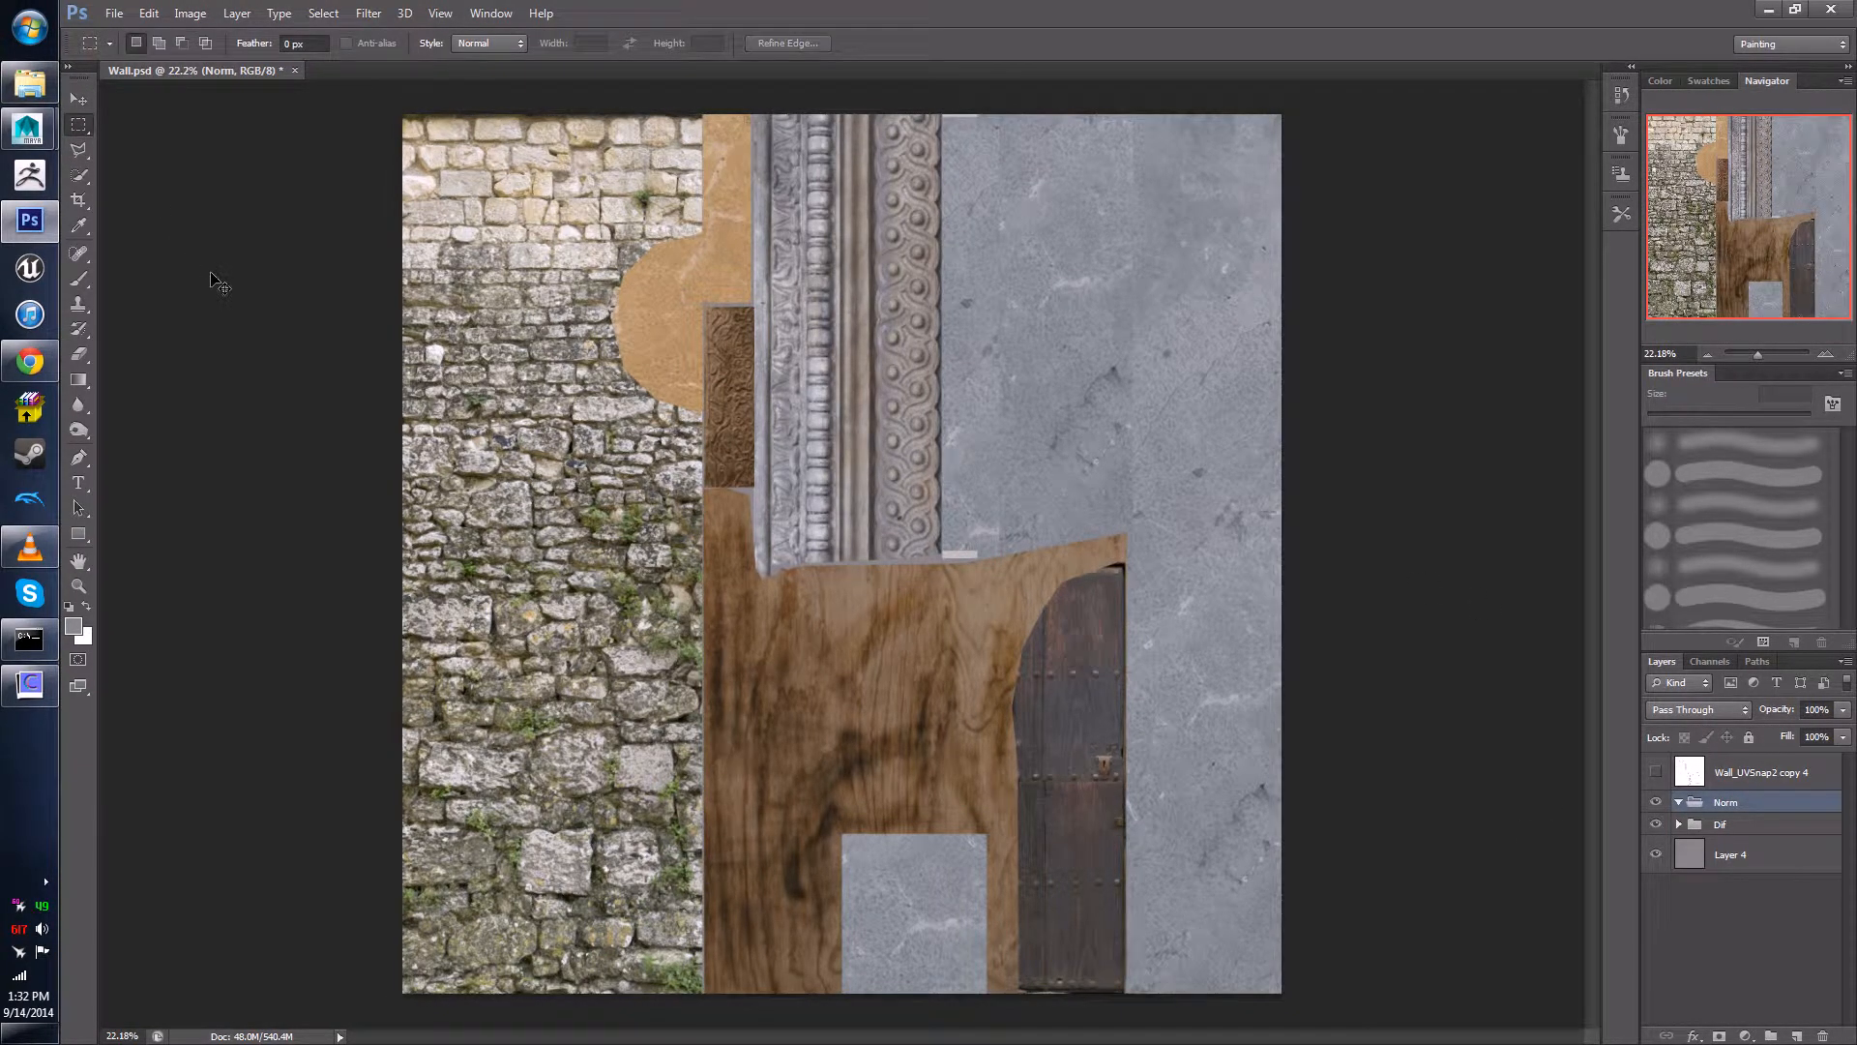
key("ctrl+v")
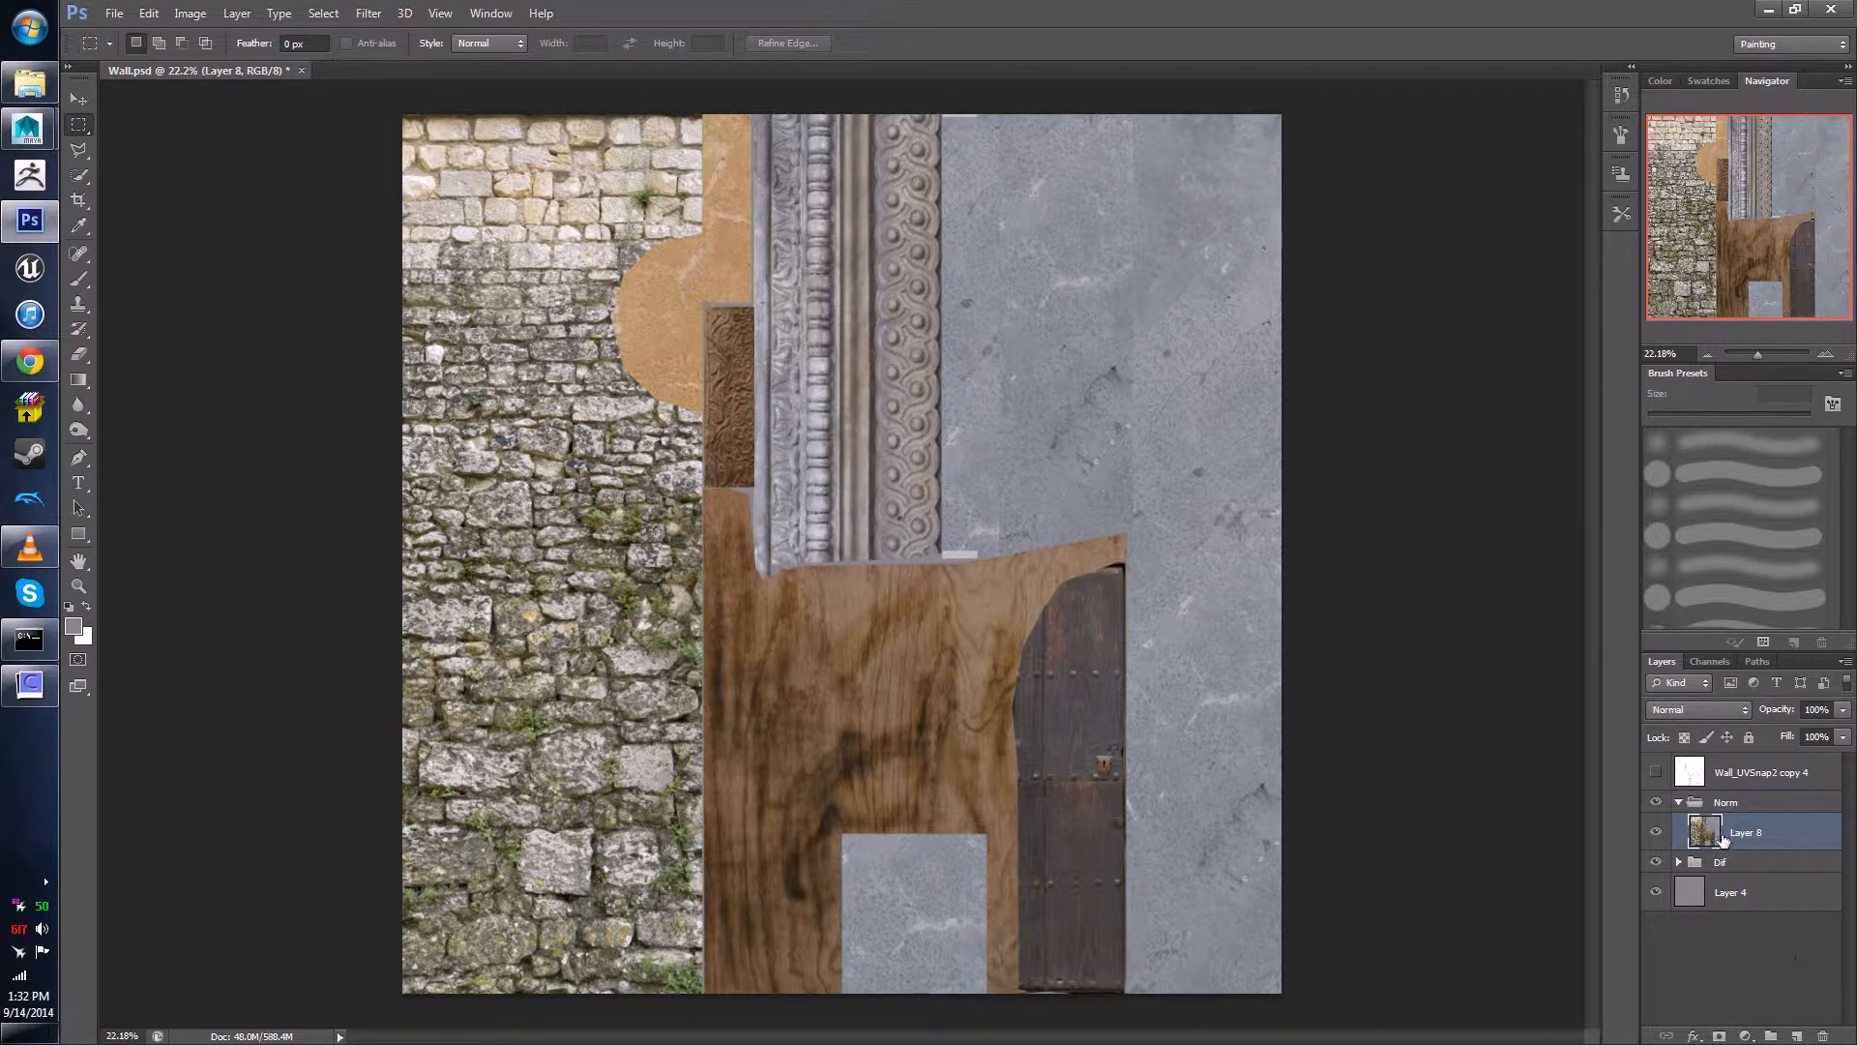
key("ctrl+z")
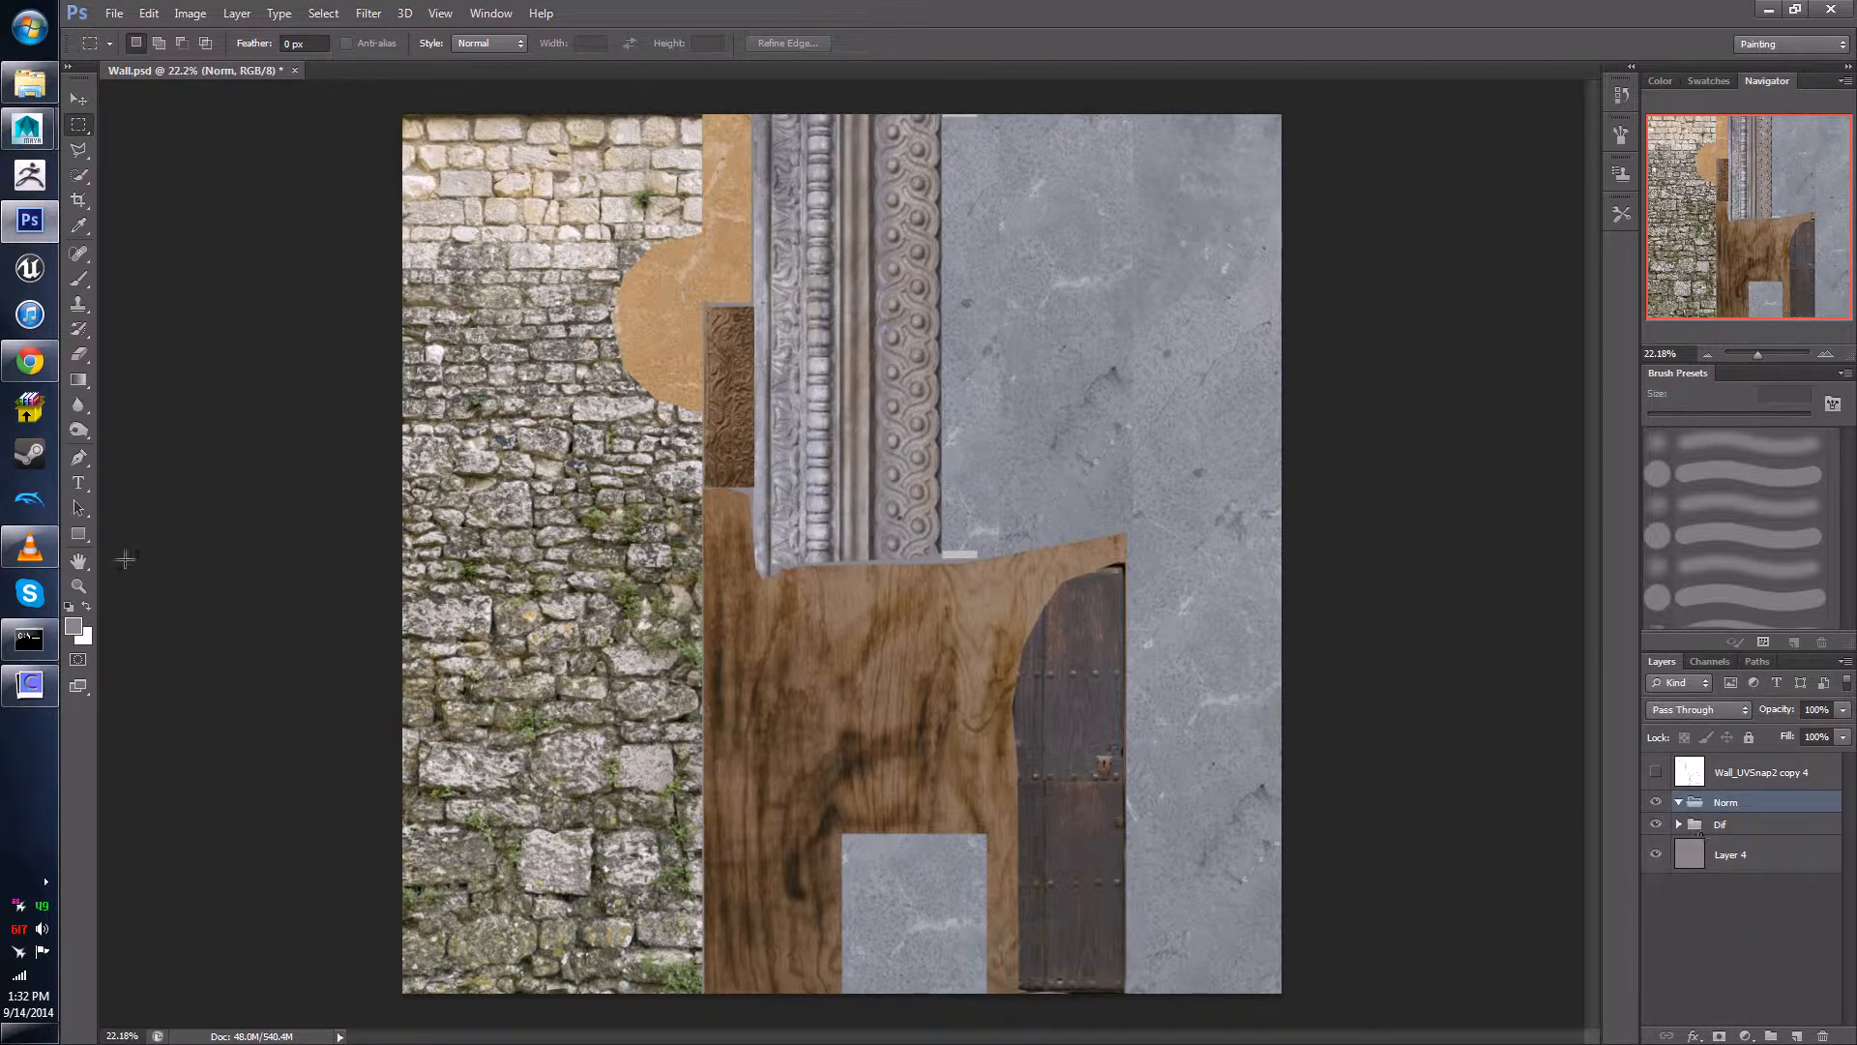
- Copy the normals to the clipboard again in CrazyBump and paste them into the Norm group of Wall.psd in Photoshop
left_click(29, 684)
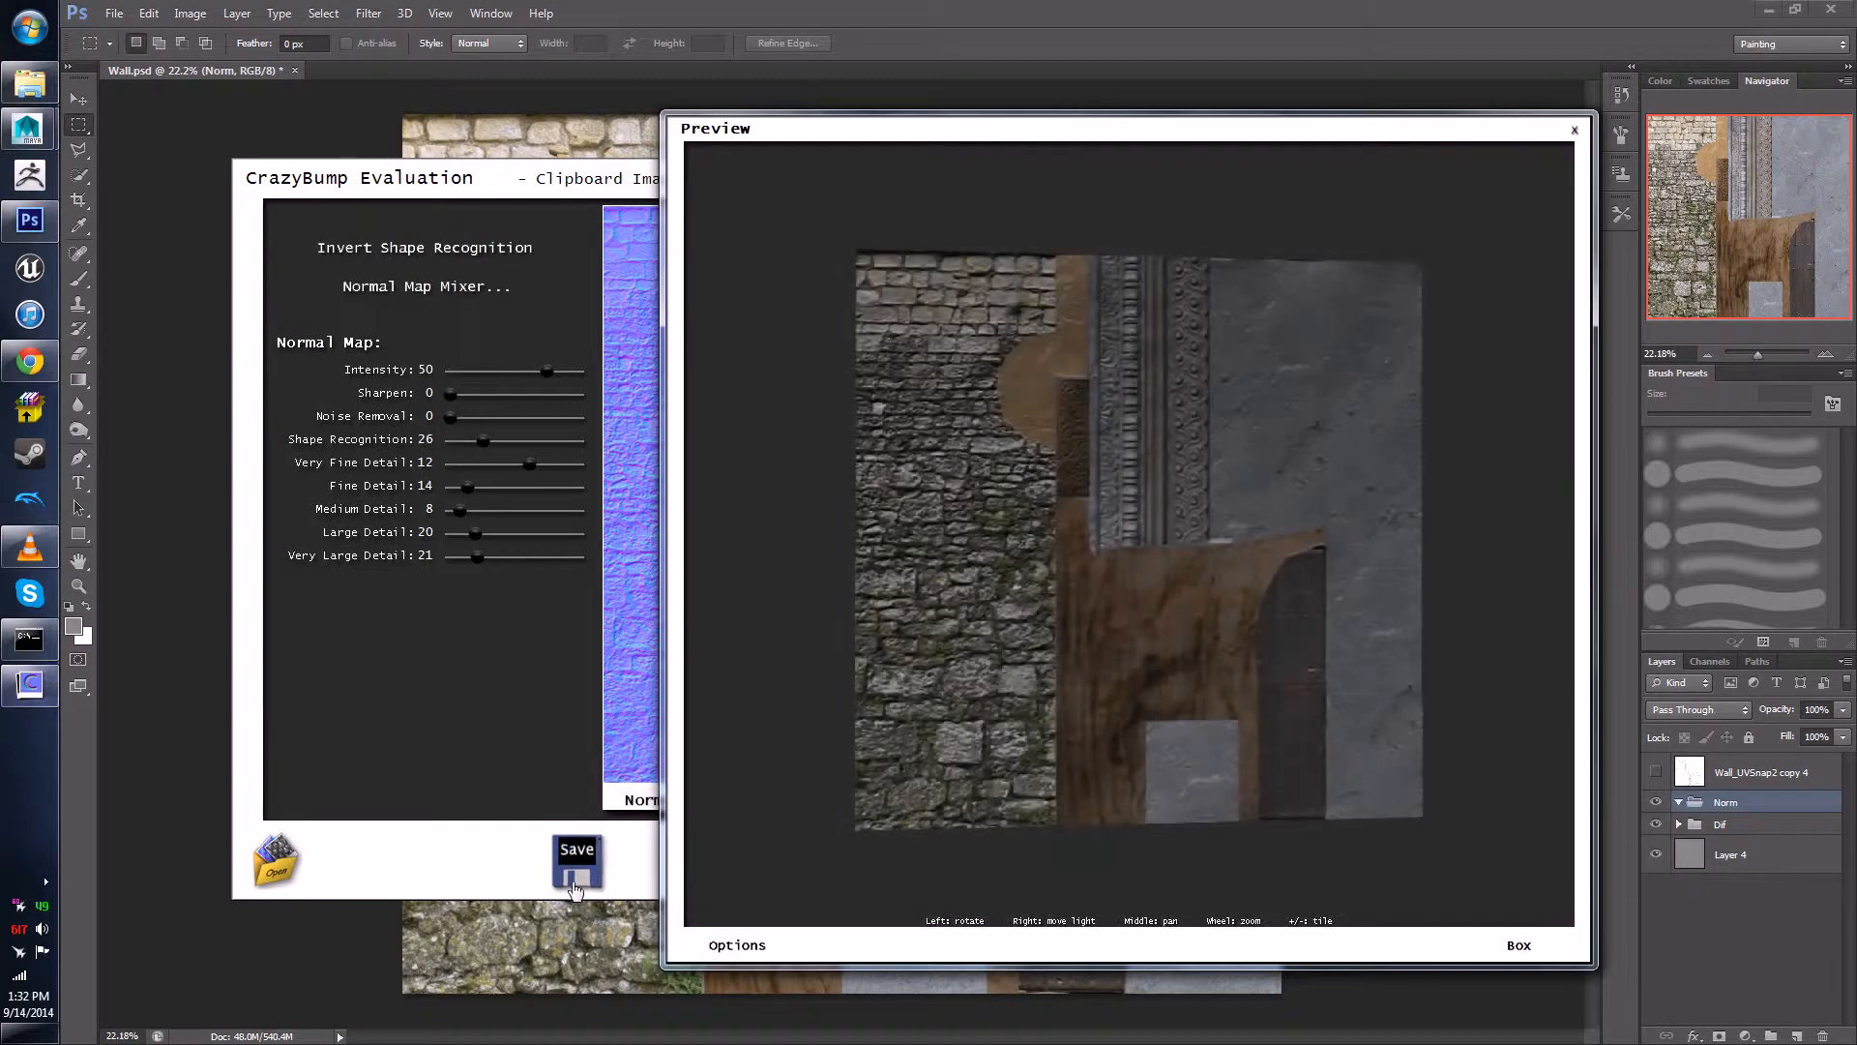
left_click(576, 864)
left_click(617, 872)
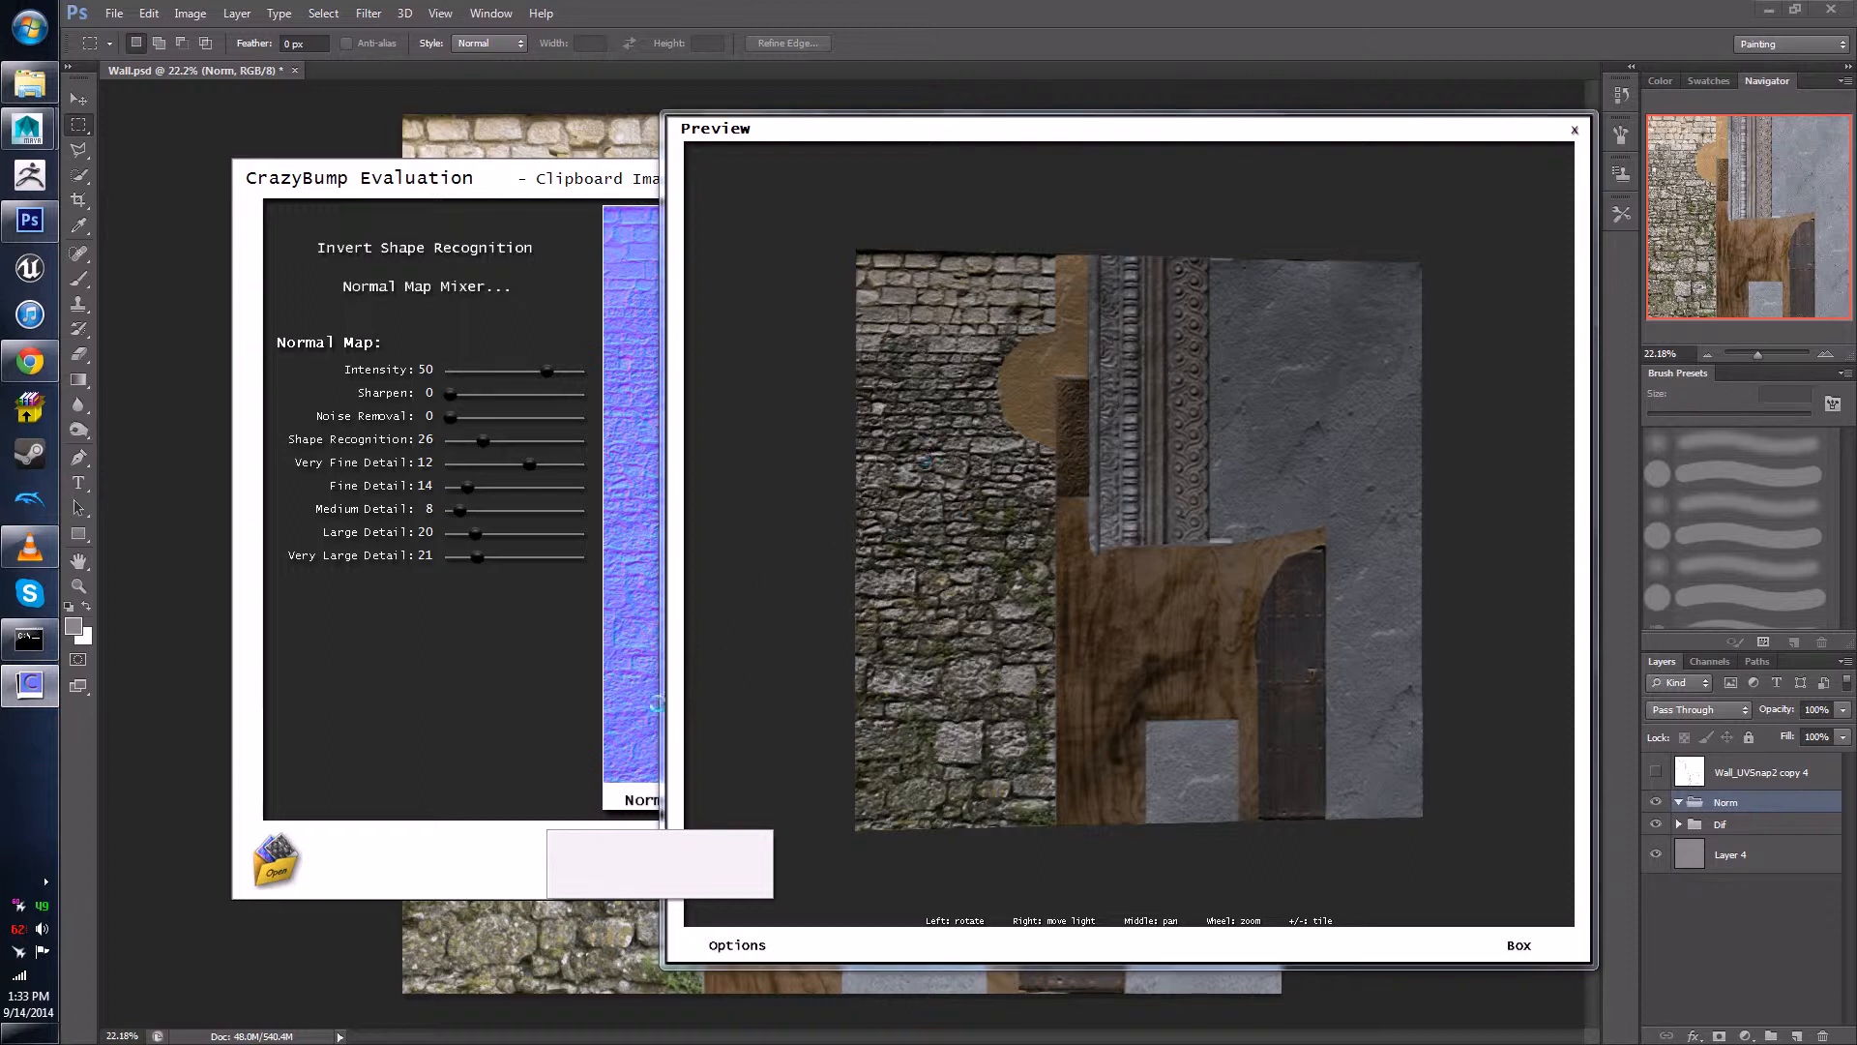
left_click(362, 927)
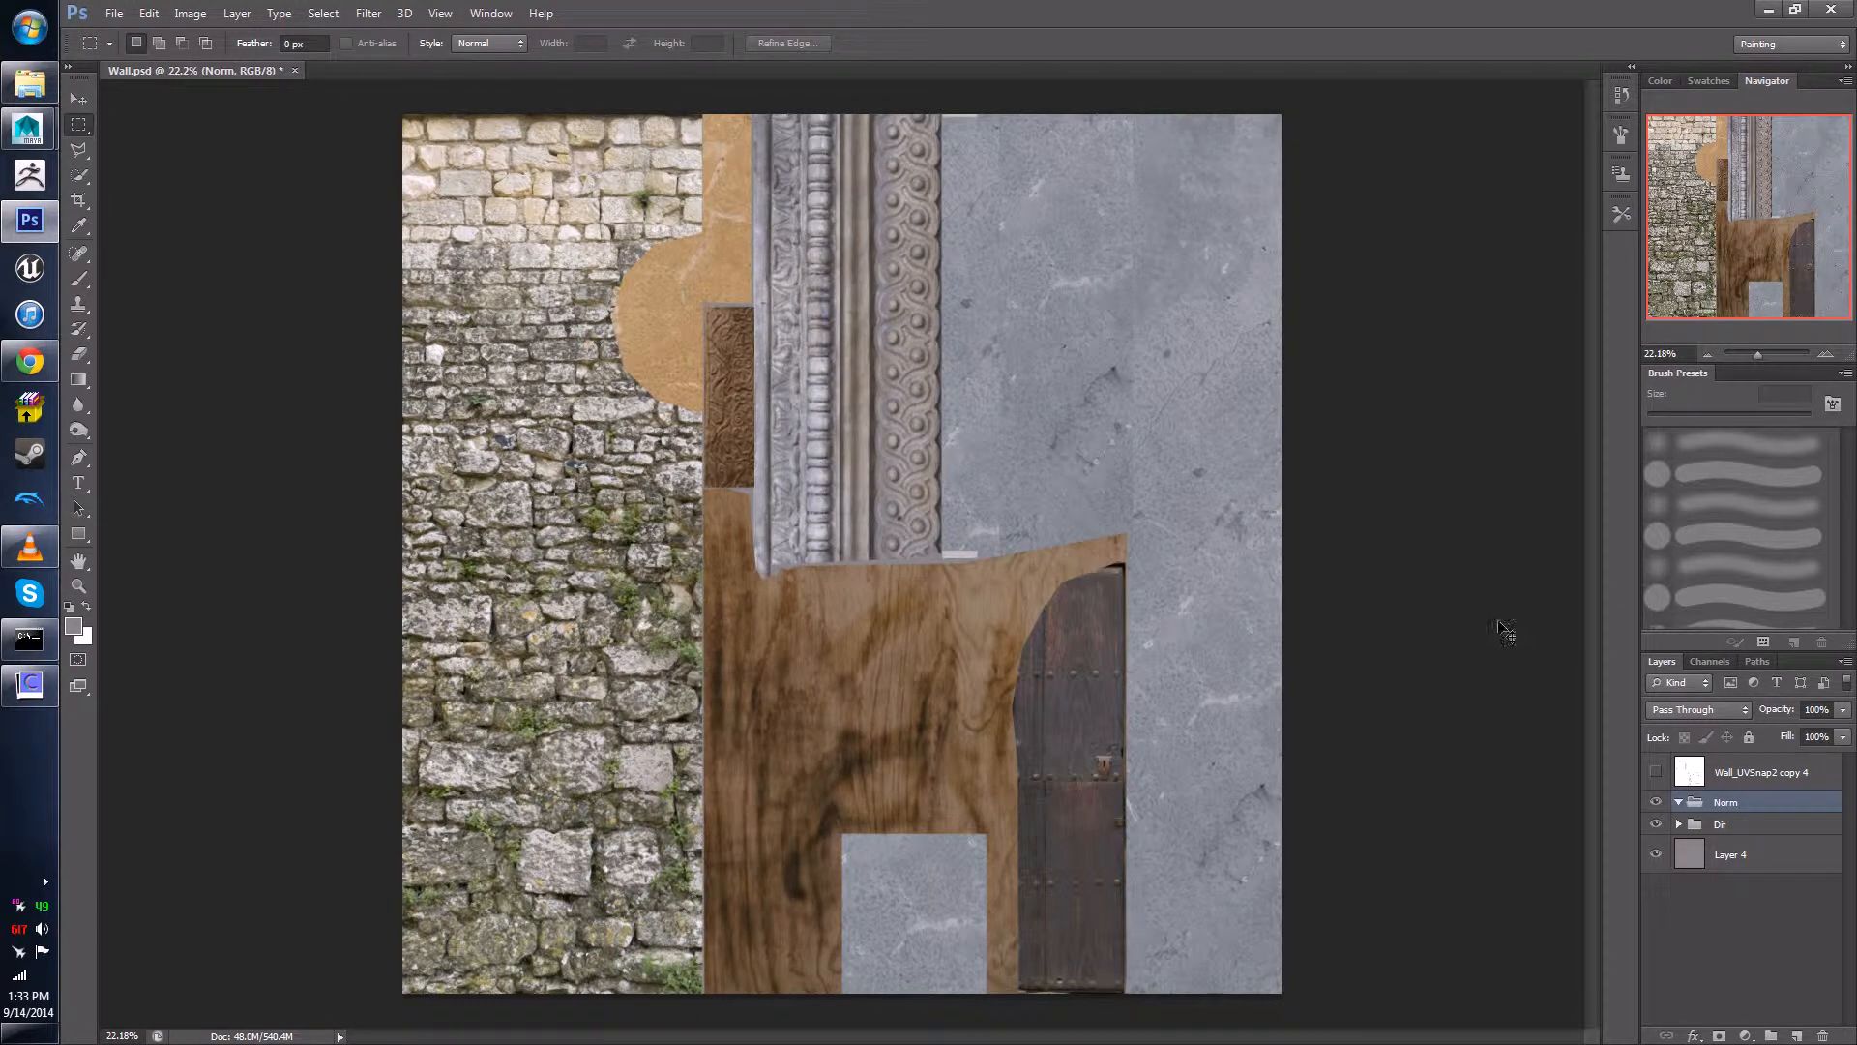
key("ctrl+v")
scroll(533, 570, "up", 1, "alt")
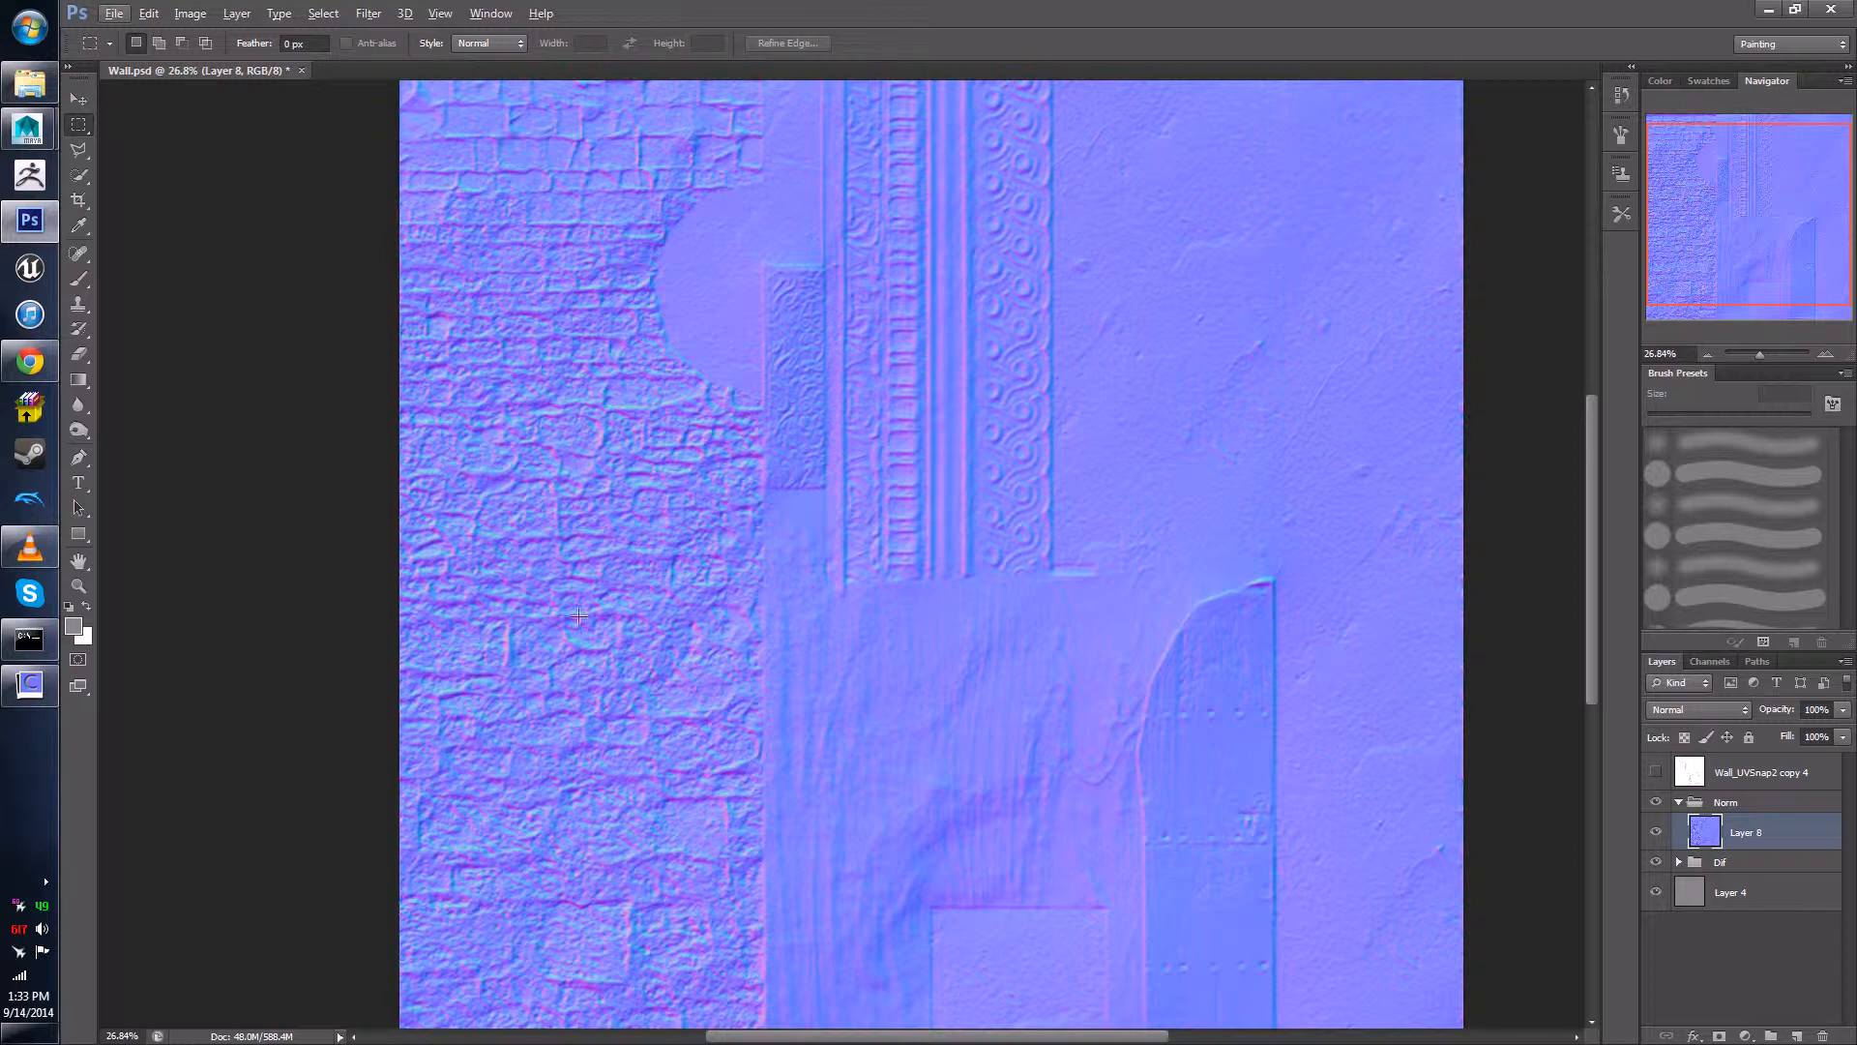
scroll(709, 701, "down", 1, "alt")
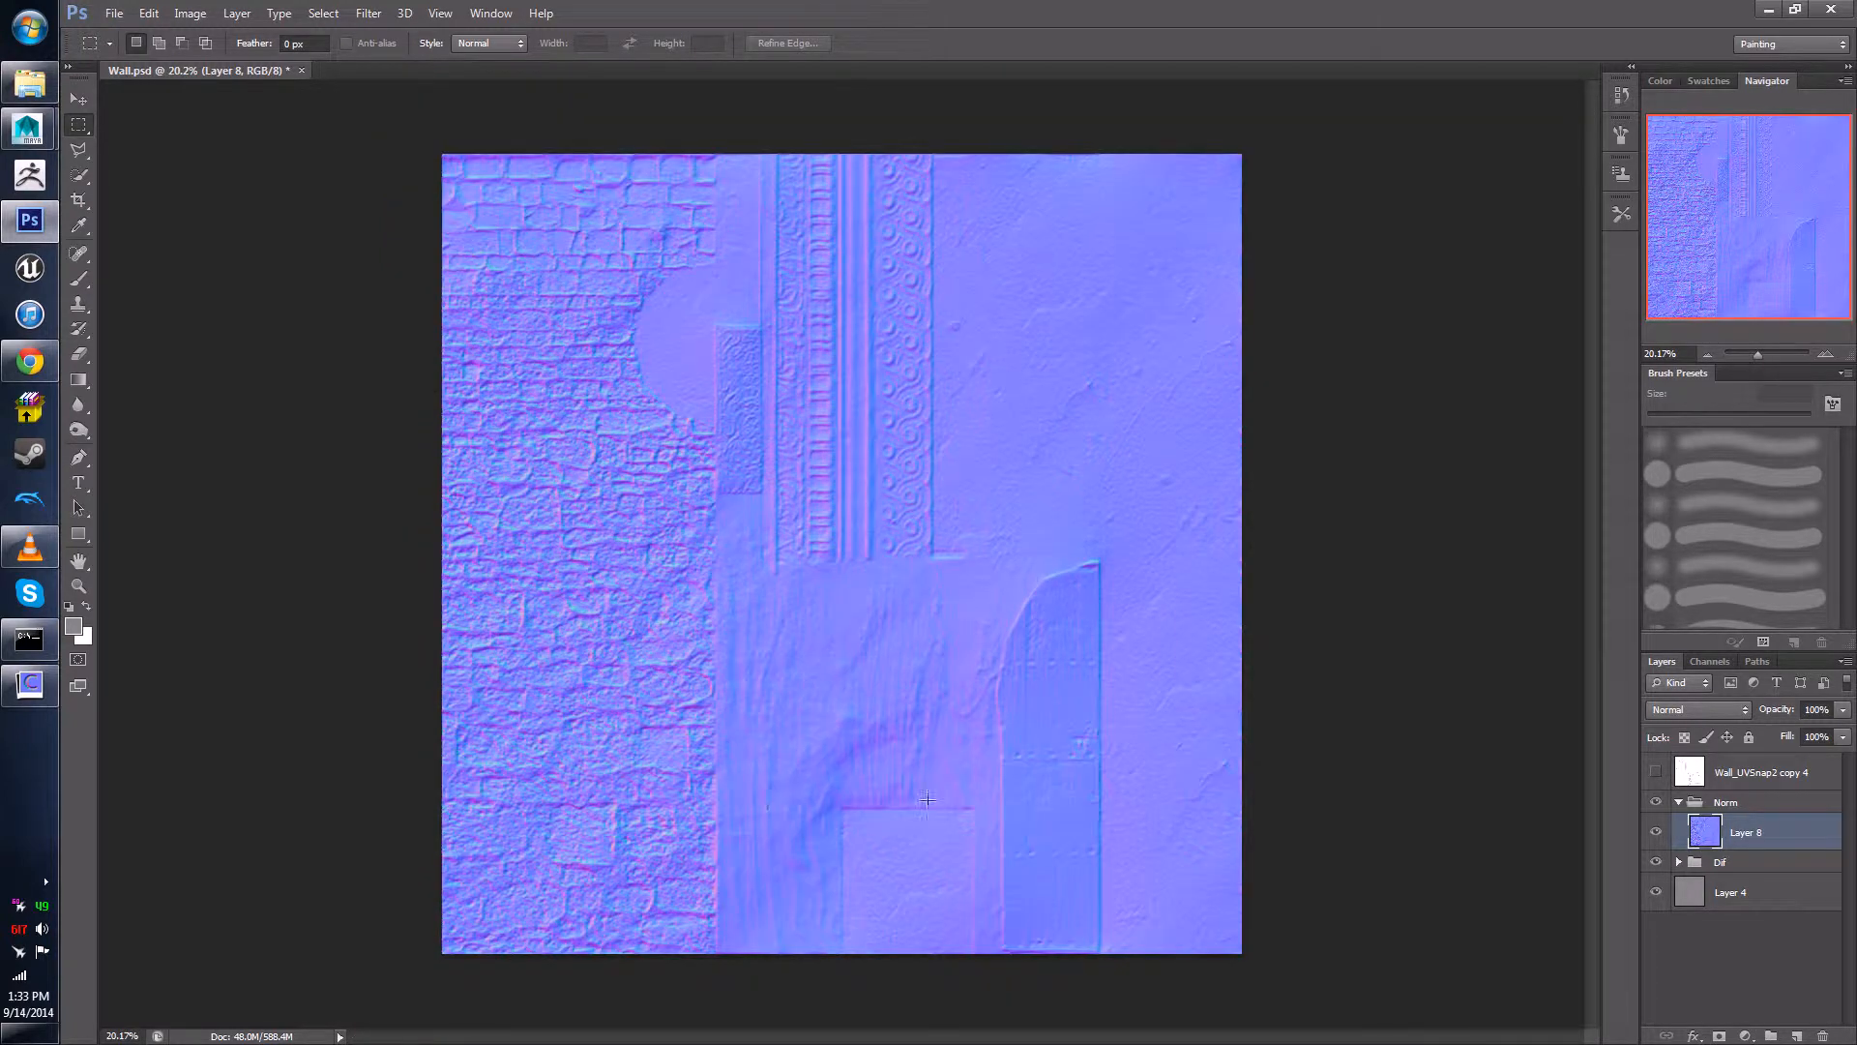
scroll(774, 766, "up", 1, "alt")
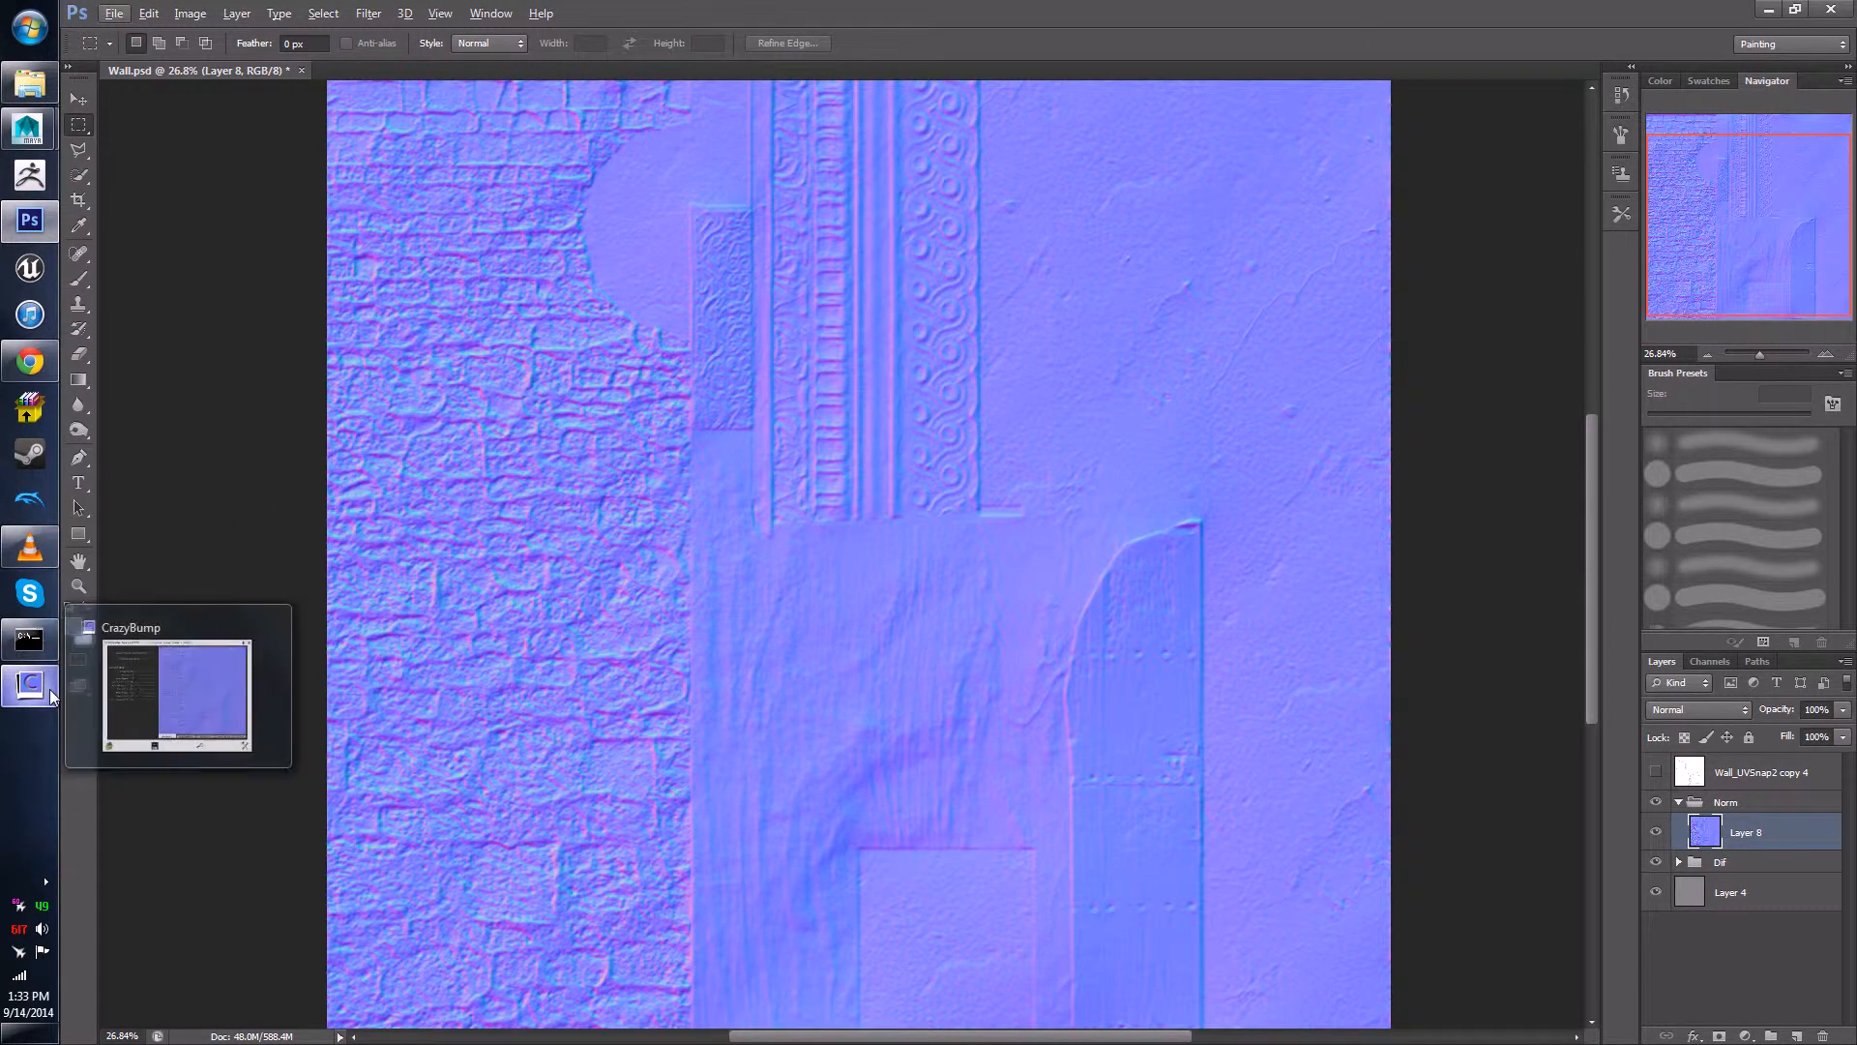
- Switch to CrazyBump and examine the whole texture's relief on the box preview under different light directions
mouse_move(29, 221)
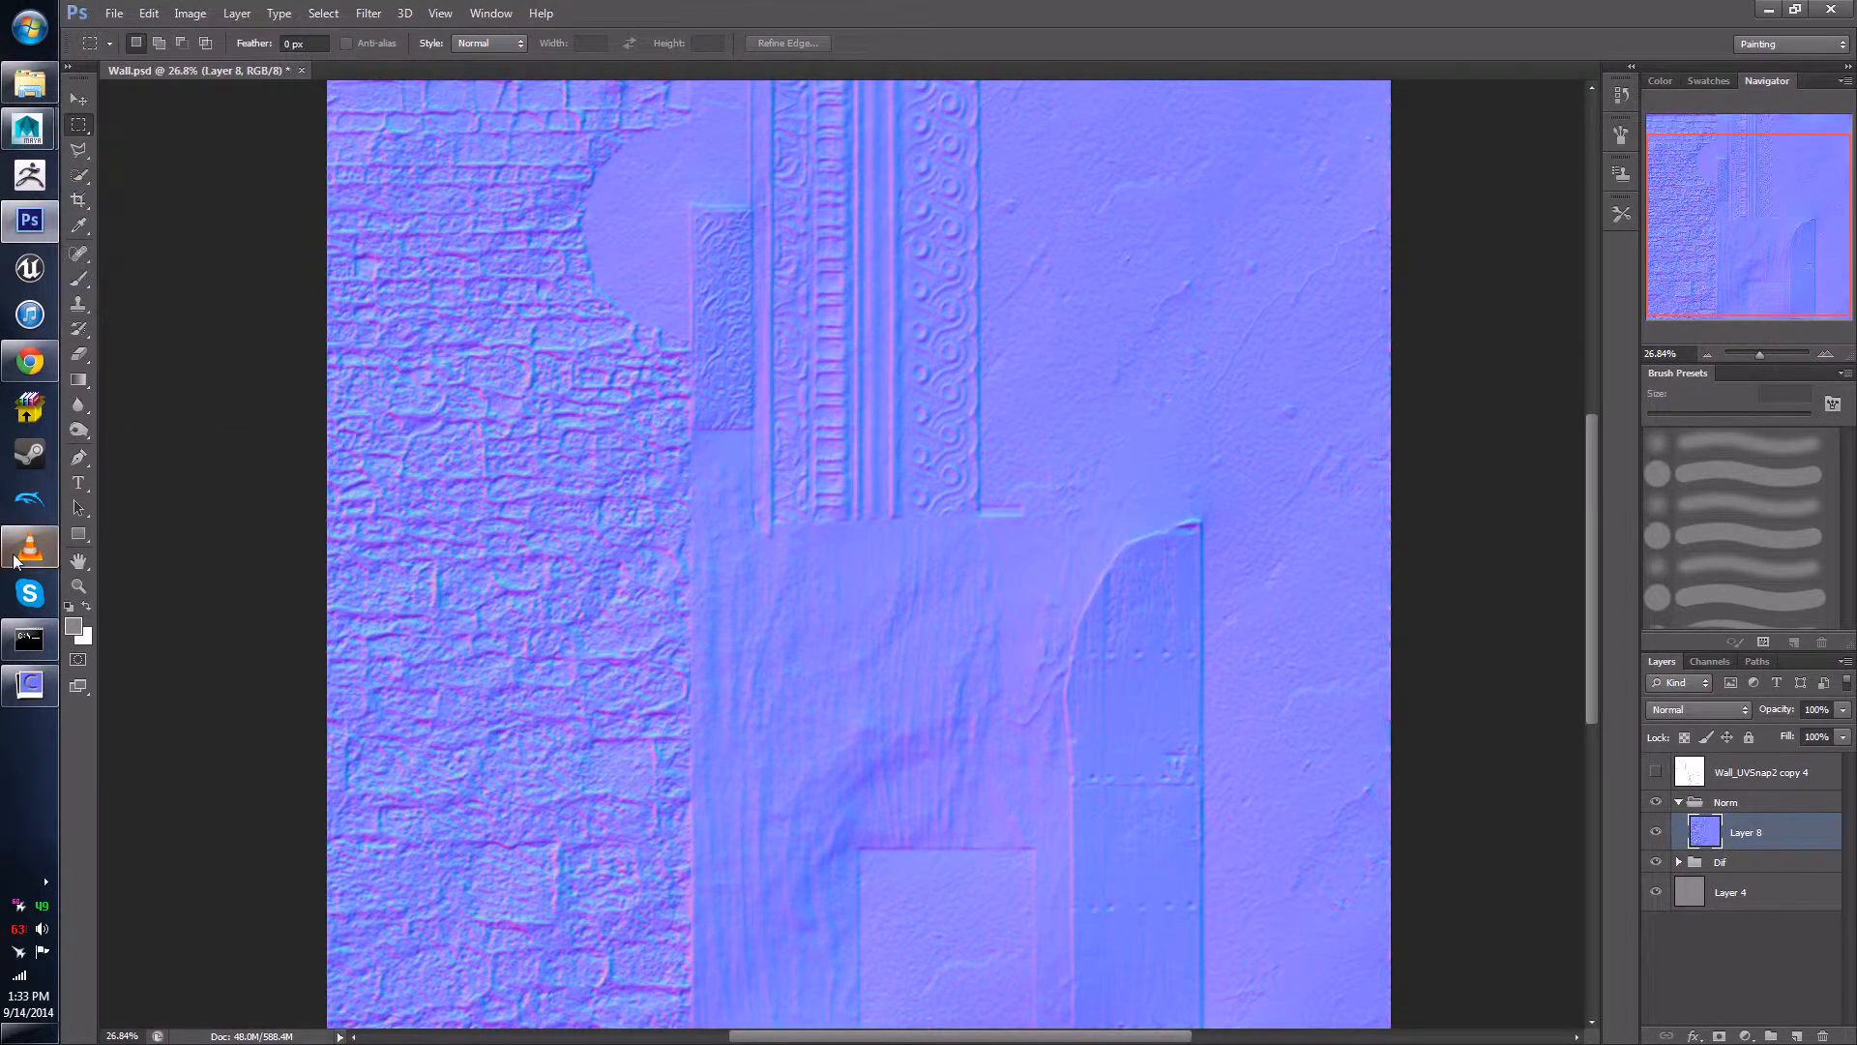
left_click(40, 699)
left_click_drag(1087, 655, 1129, 652)
right_click_drag(1128, 652, 1248, 580)
scroll(1247, 580, "up", 5)
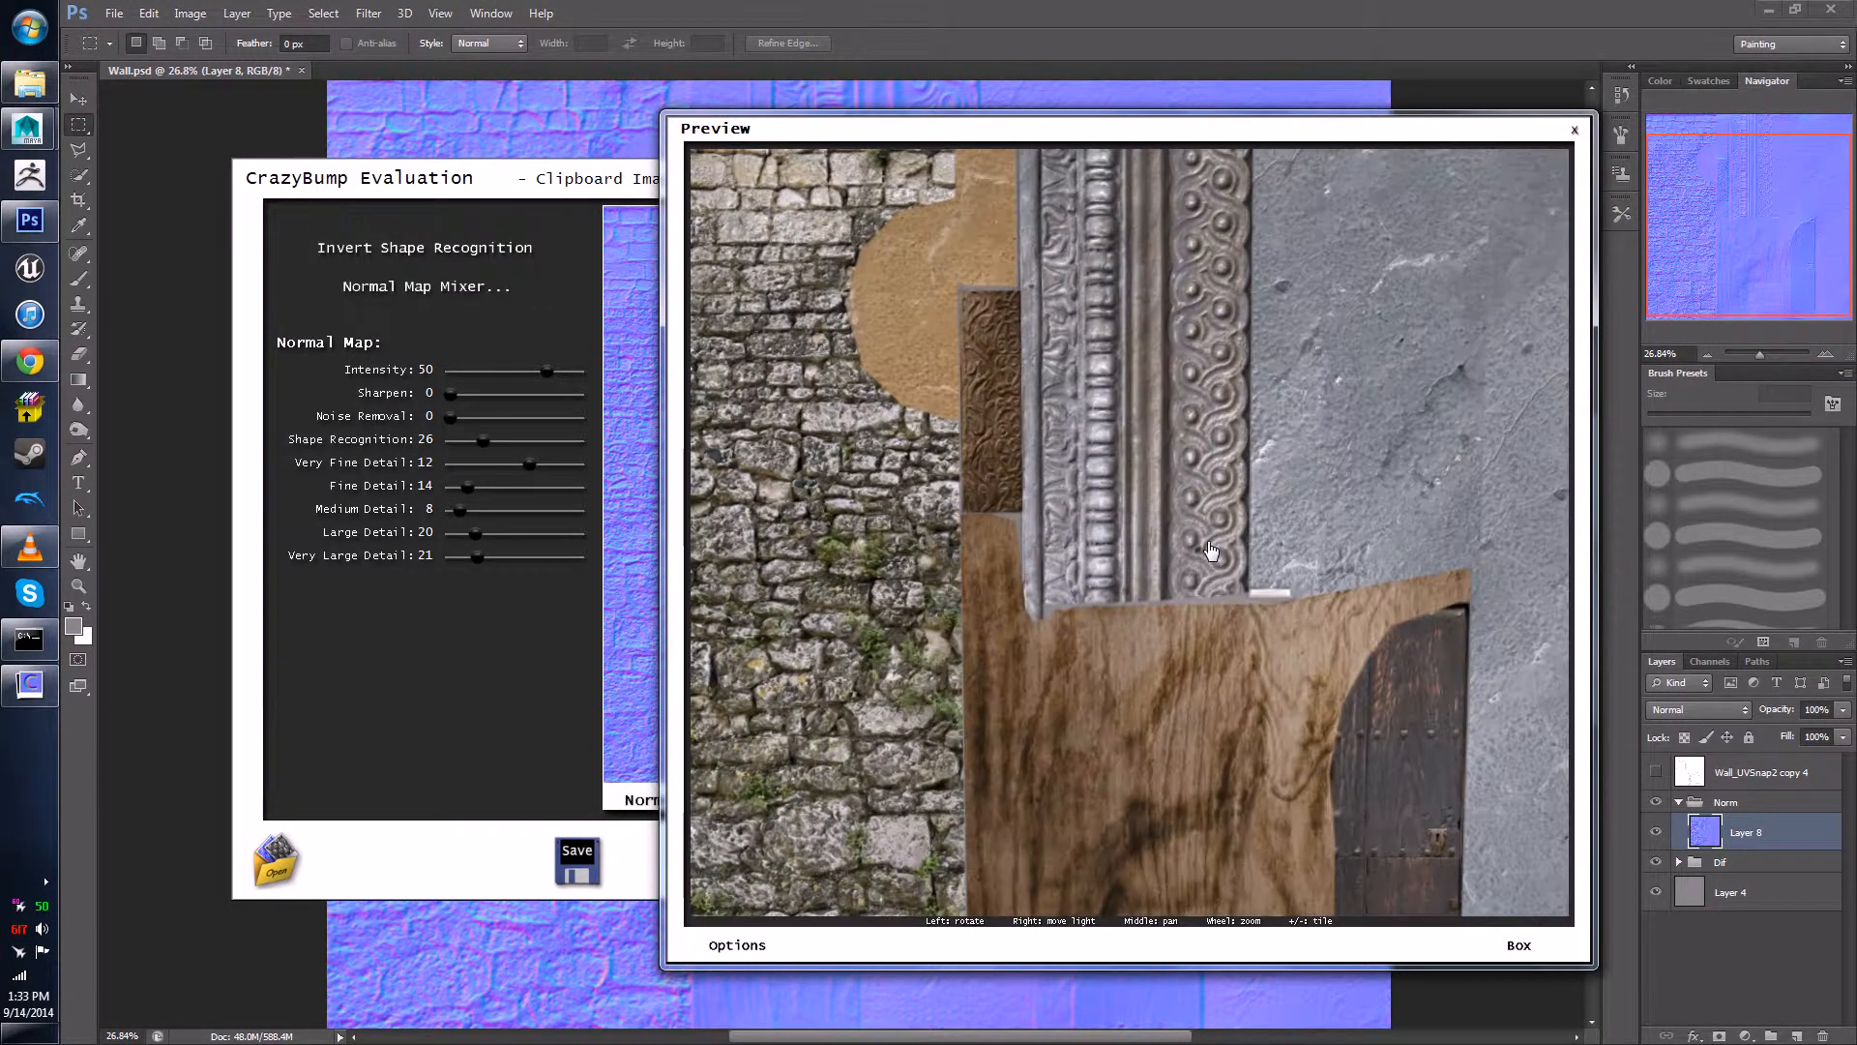
right_click_drag(1149, 437, 1210, 472)
scroll(1210, 466, "down", 5)
left_click_drag(1130, 491, 1140, 350)
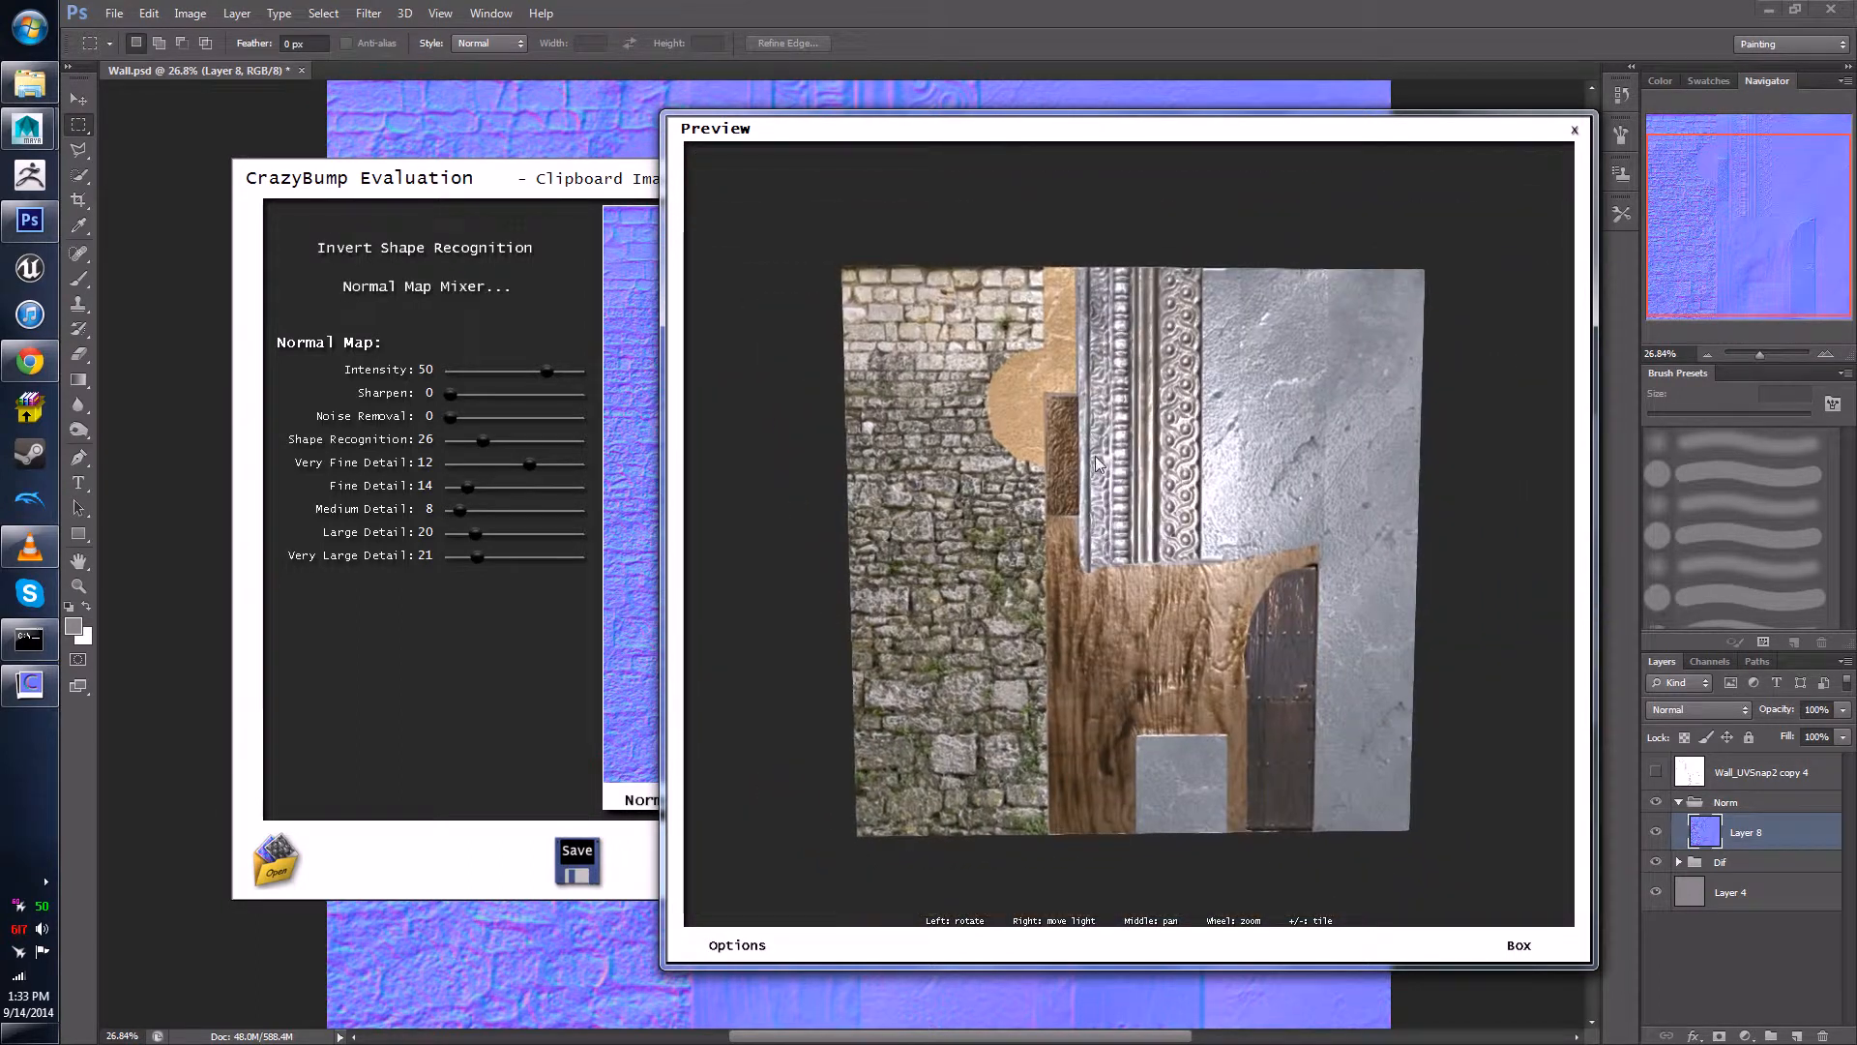
mouse_move(1095, 456)
right_mouse_down()
mouse_move(1064, 449)
mouse_move(1222, 468)
mouse_move(1083, 445)
right_mouse_up()
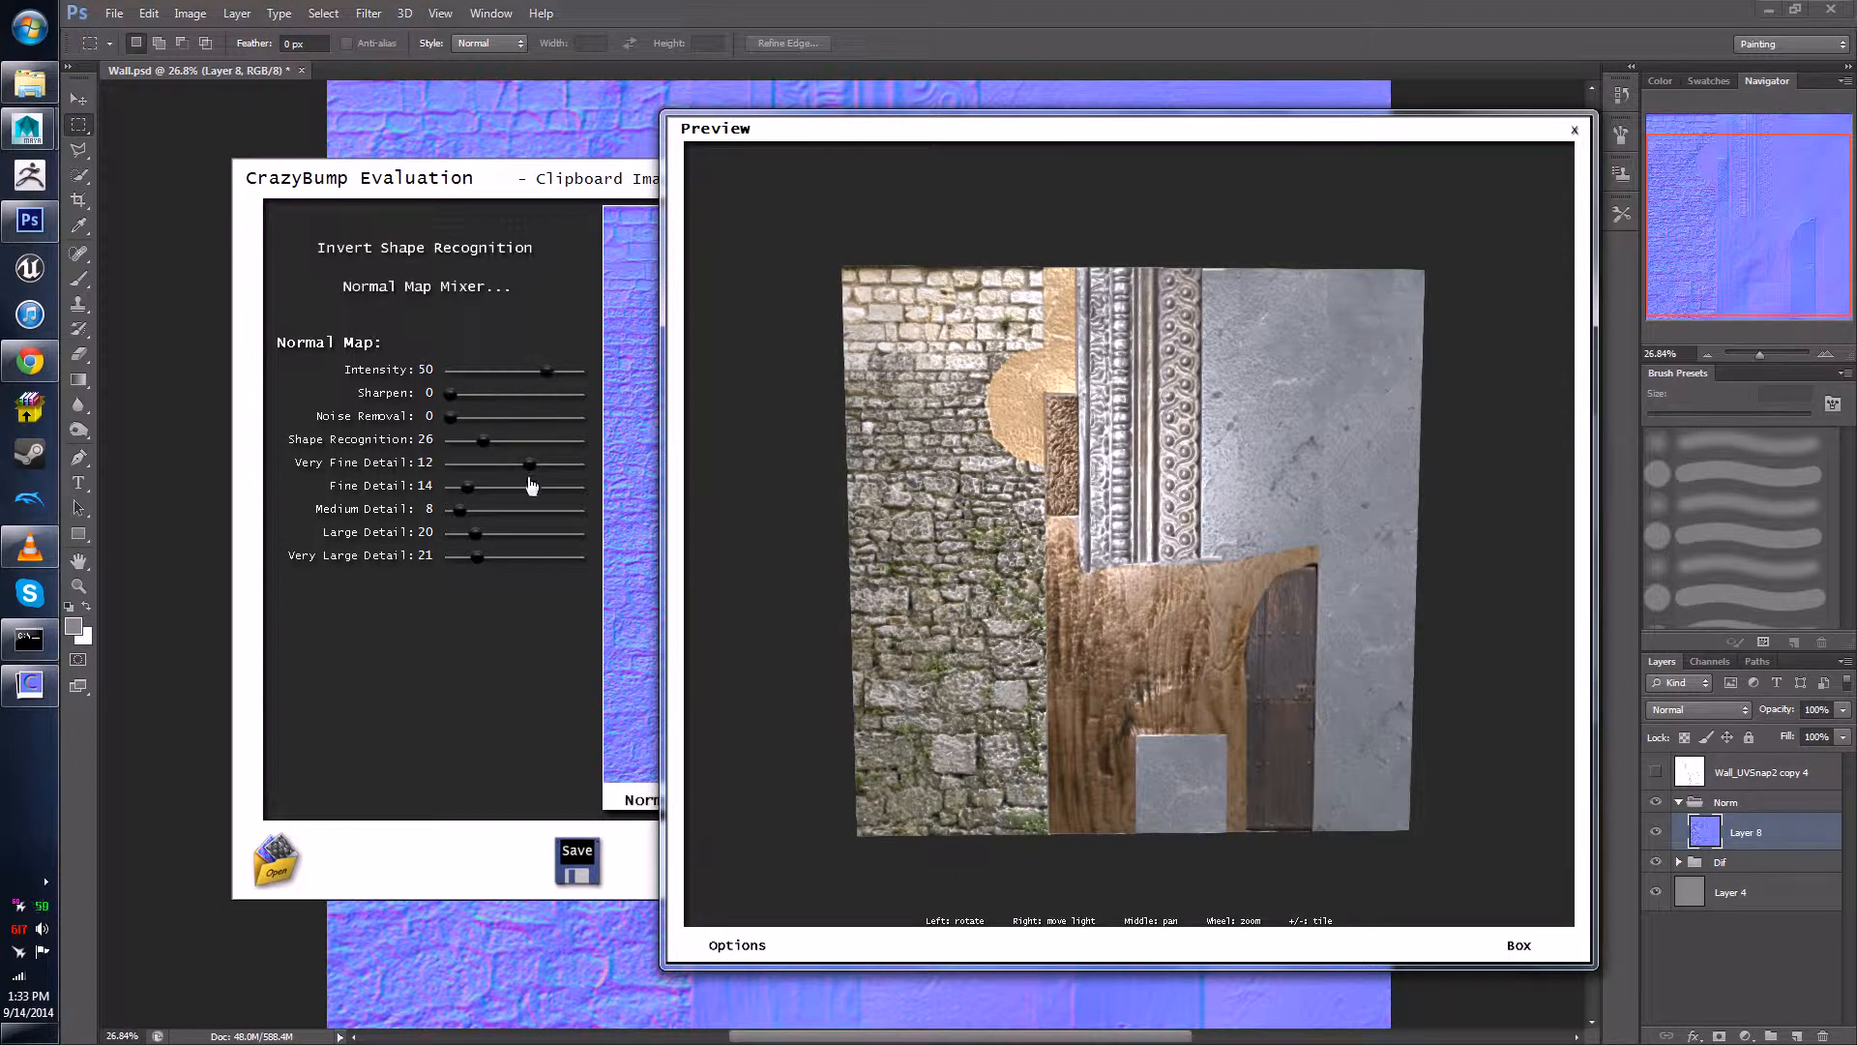
- Set Very Fine Detail to 6 and reduce Shape Recognition and the Fine, Medium, Large and Very Large Detail values to 0
left_click_drag(529, 464, 432, 505)
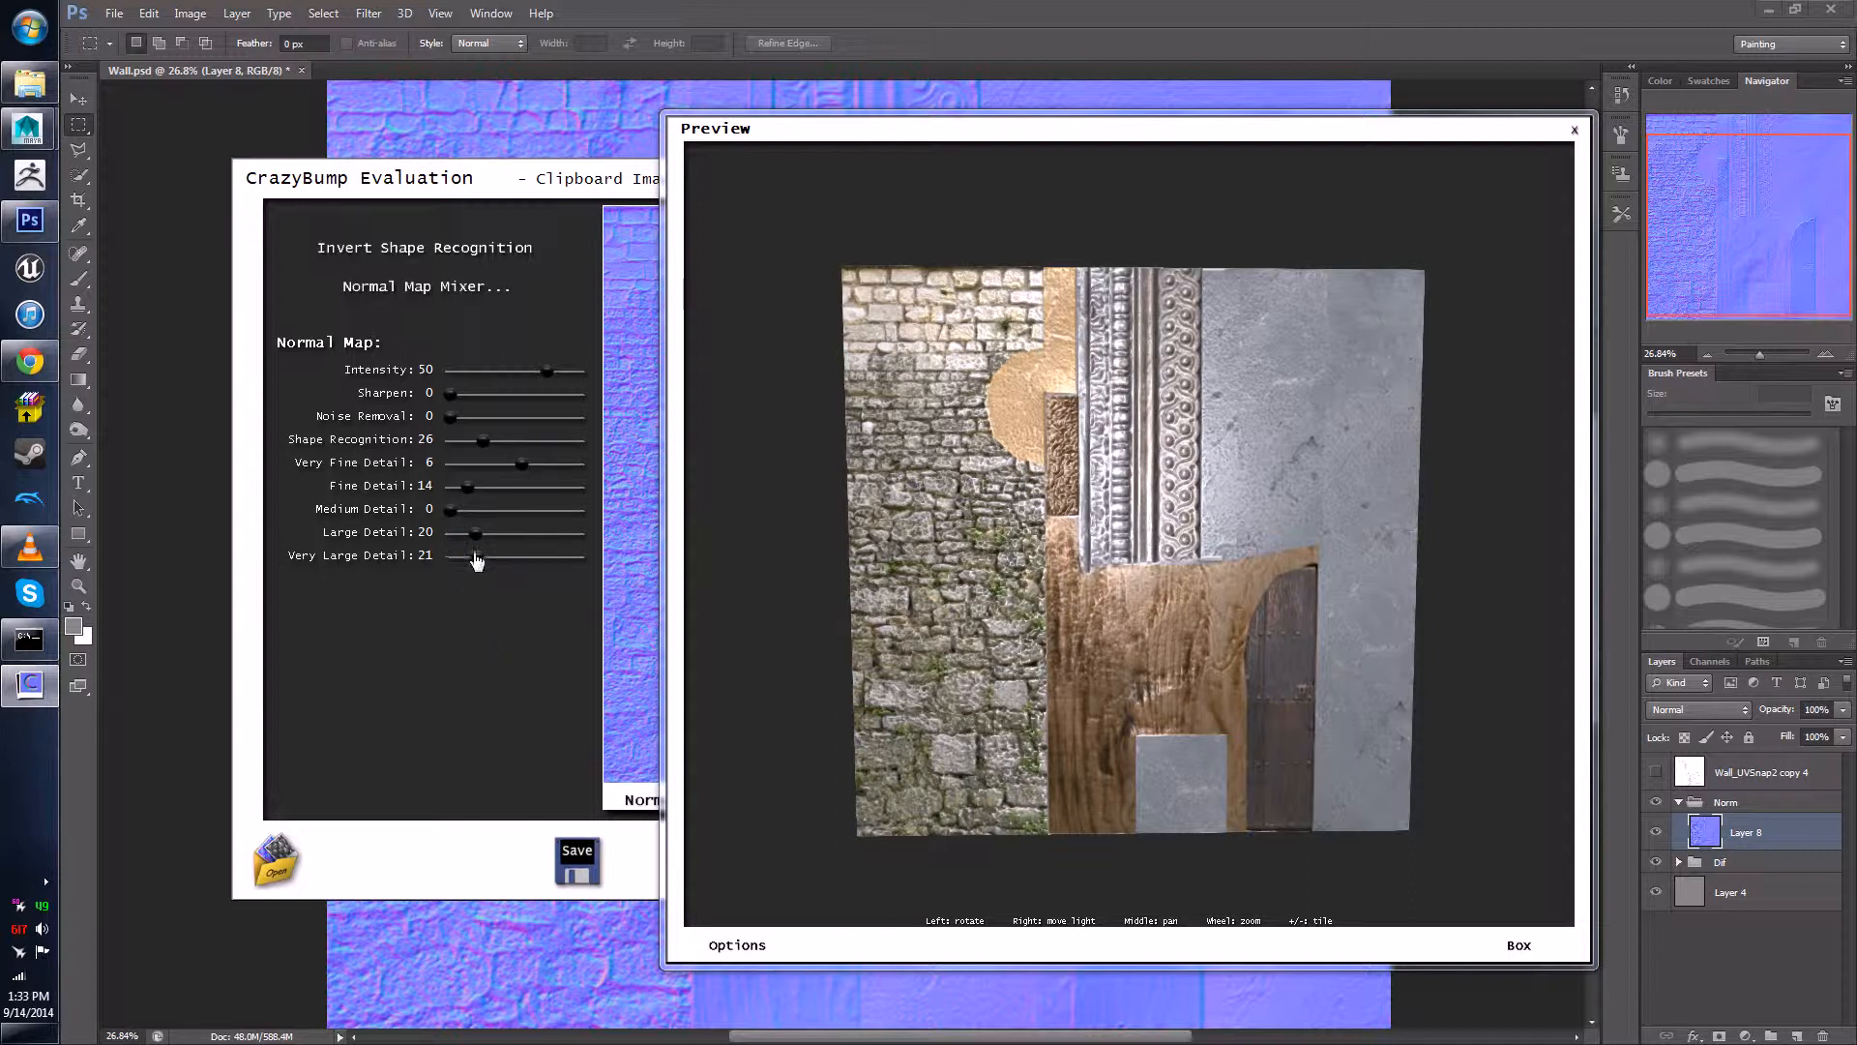
left_click_drag(477, 537, 439, 514)
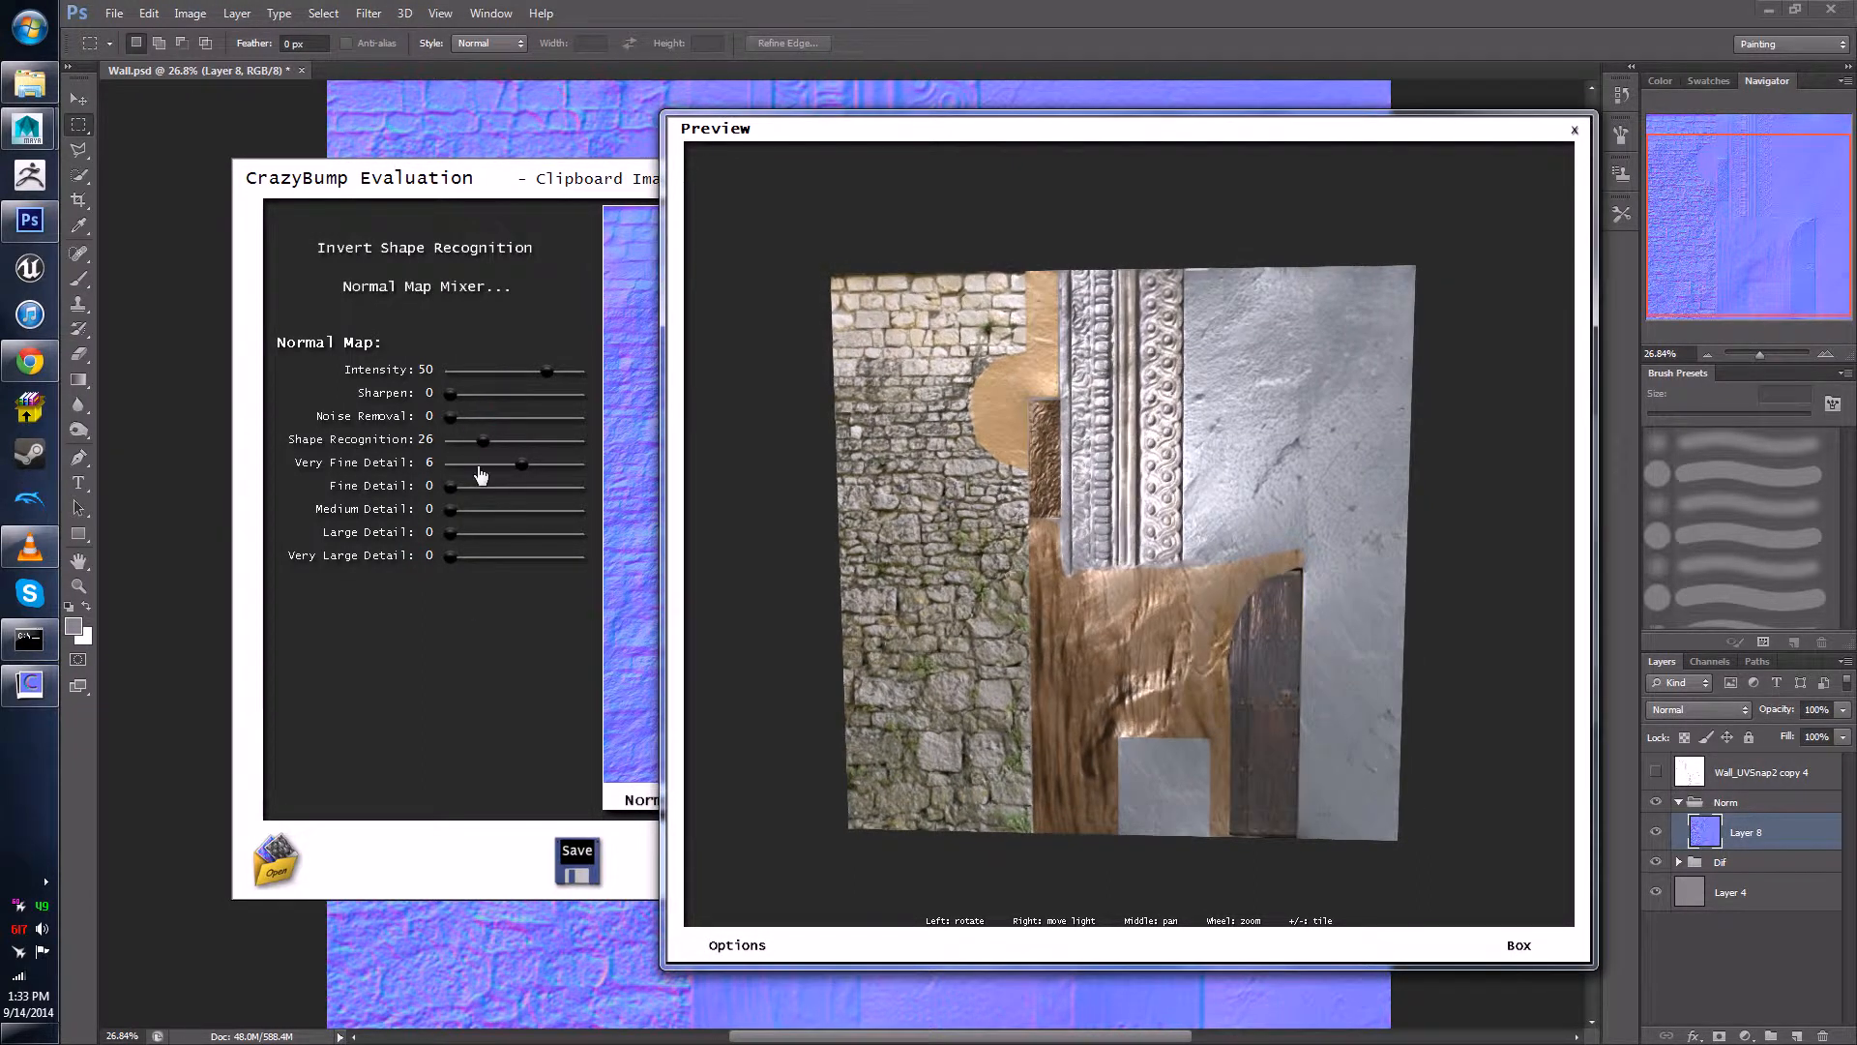
left_click_drag(482, 440, 685, 447)
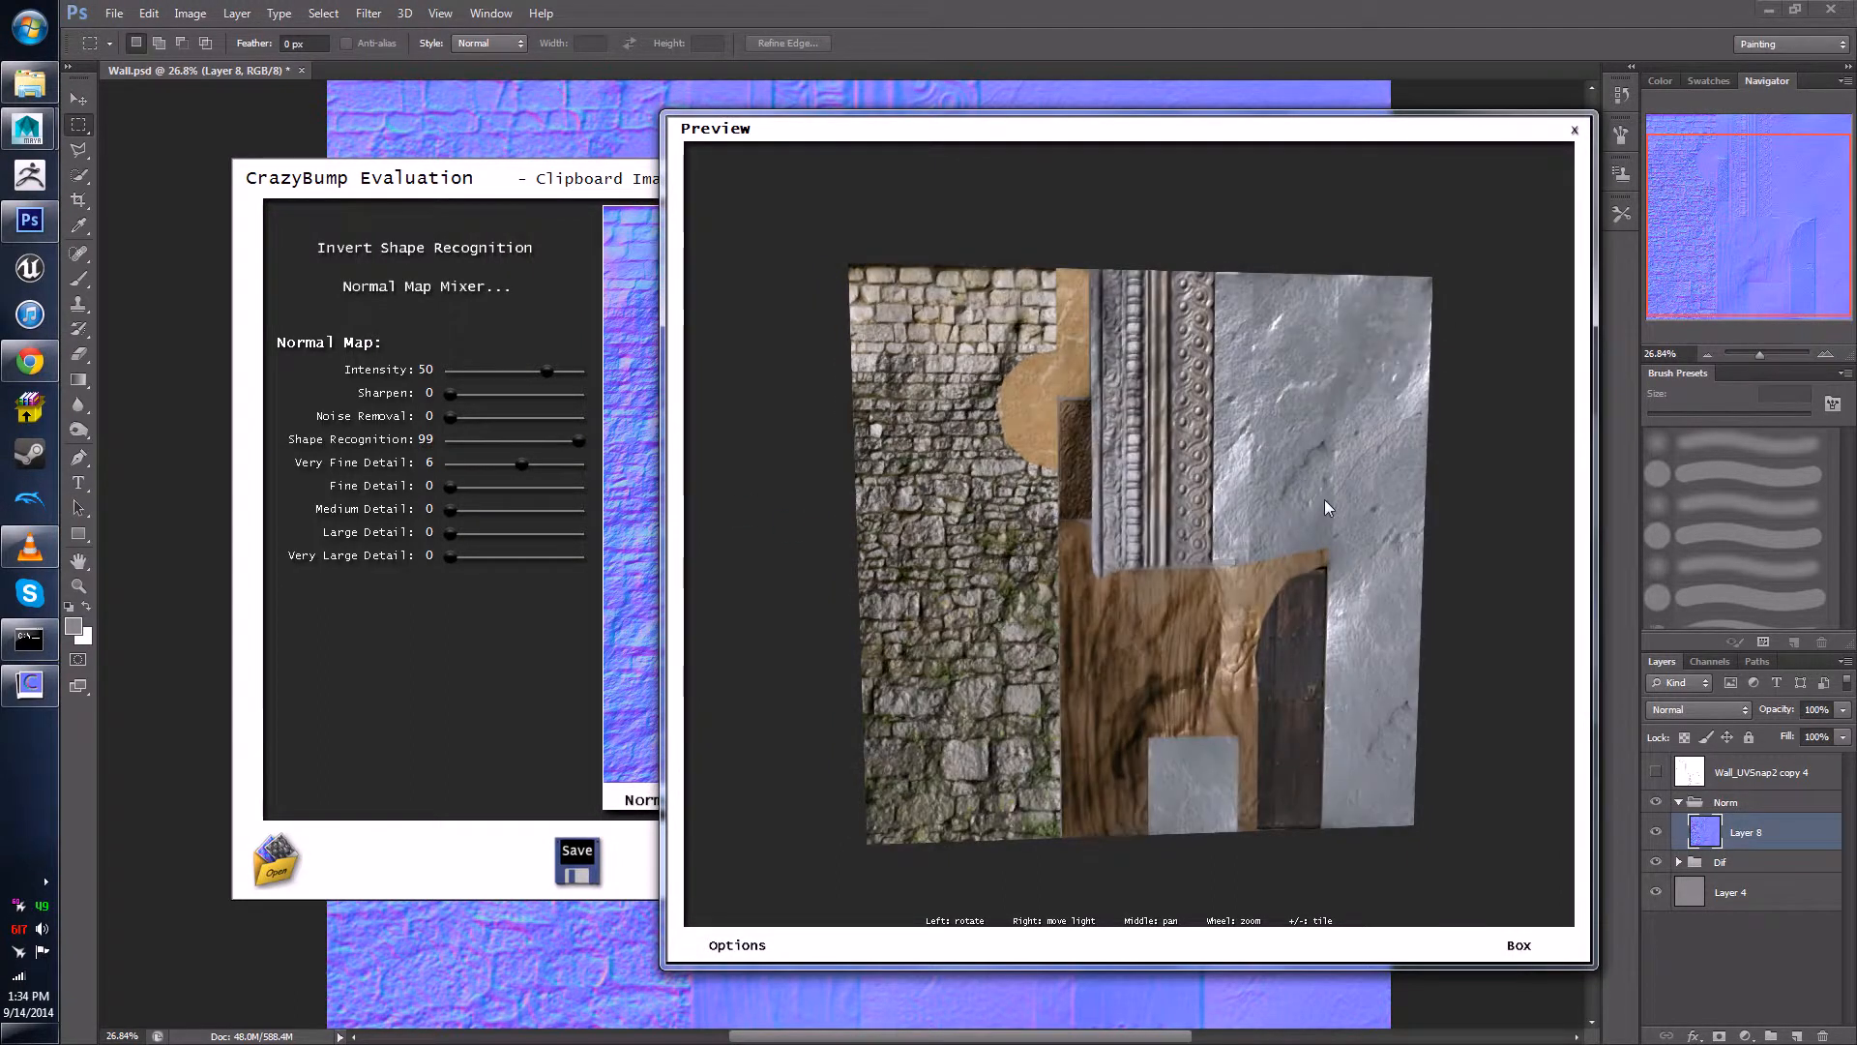
right_click_drag(1071, 424, 1241, 546)
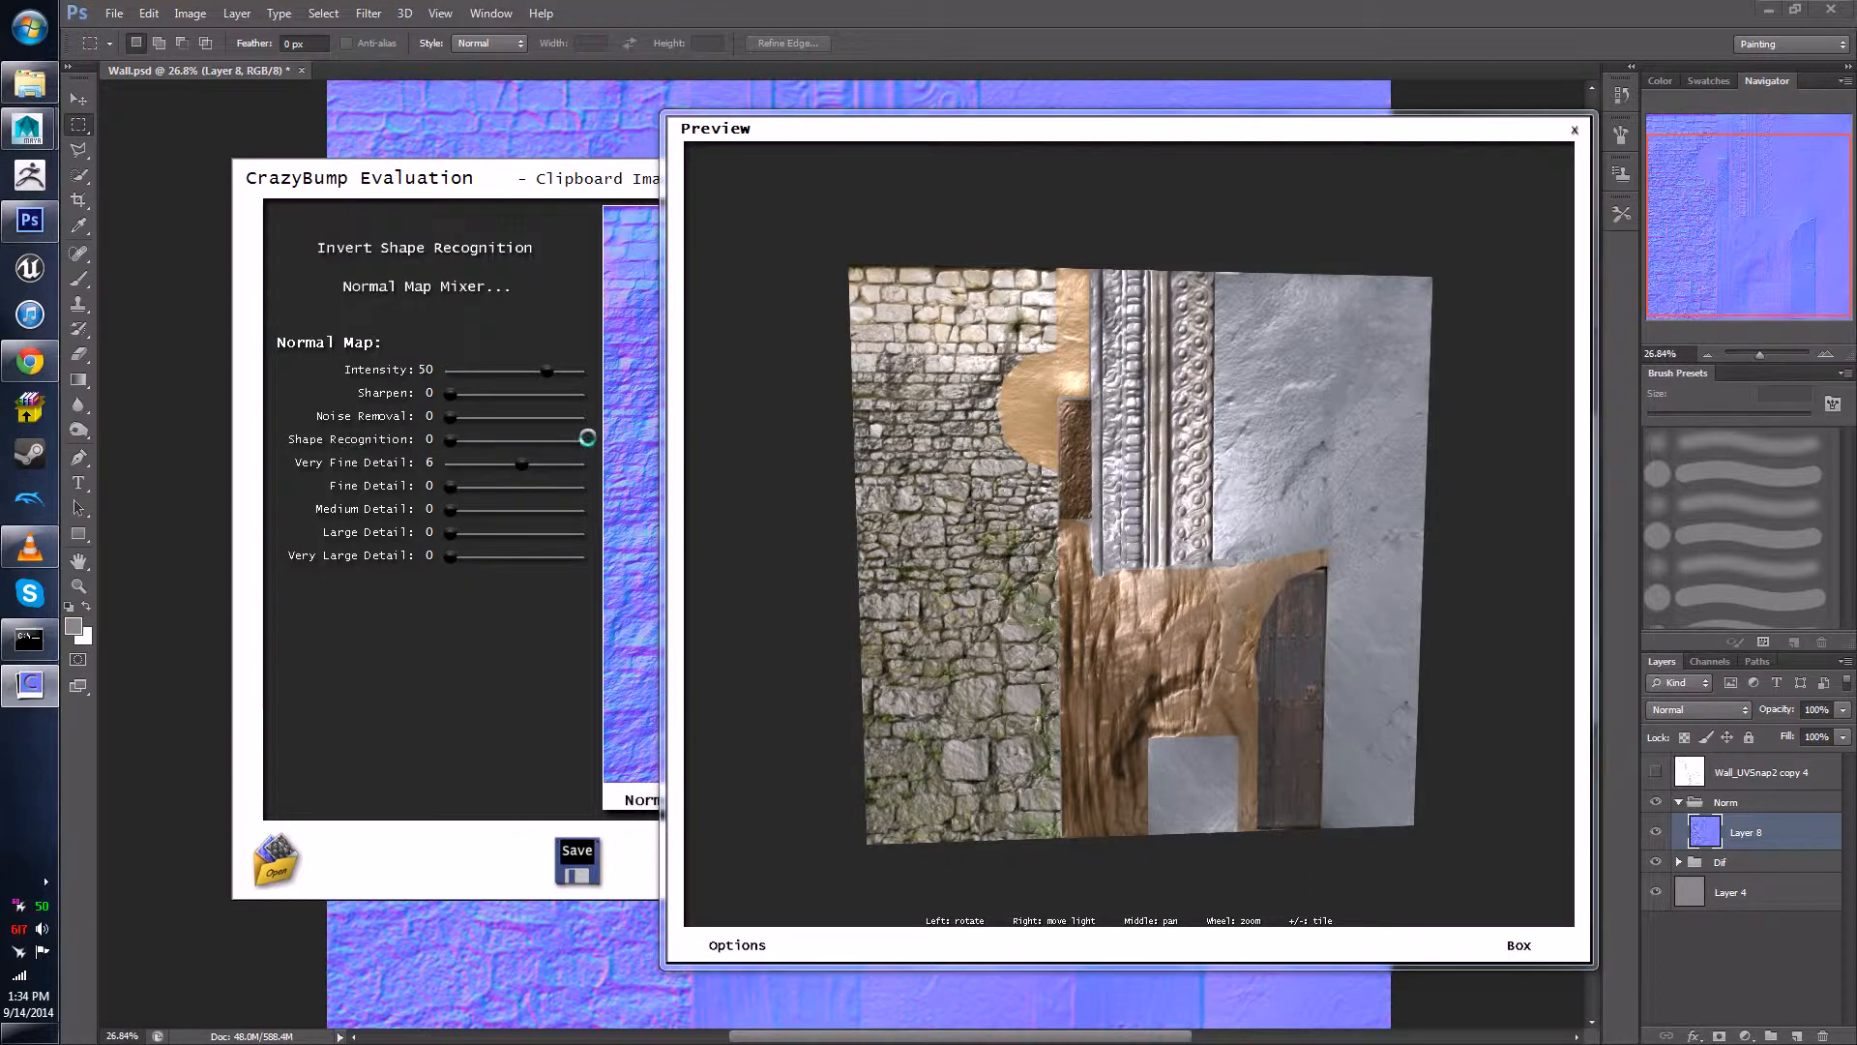
left_click_drag(581, 446, 449, 441)
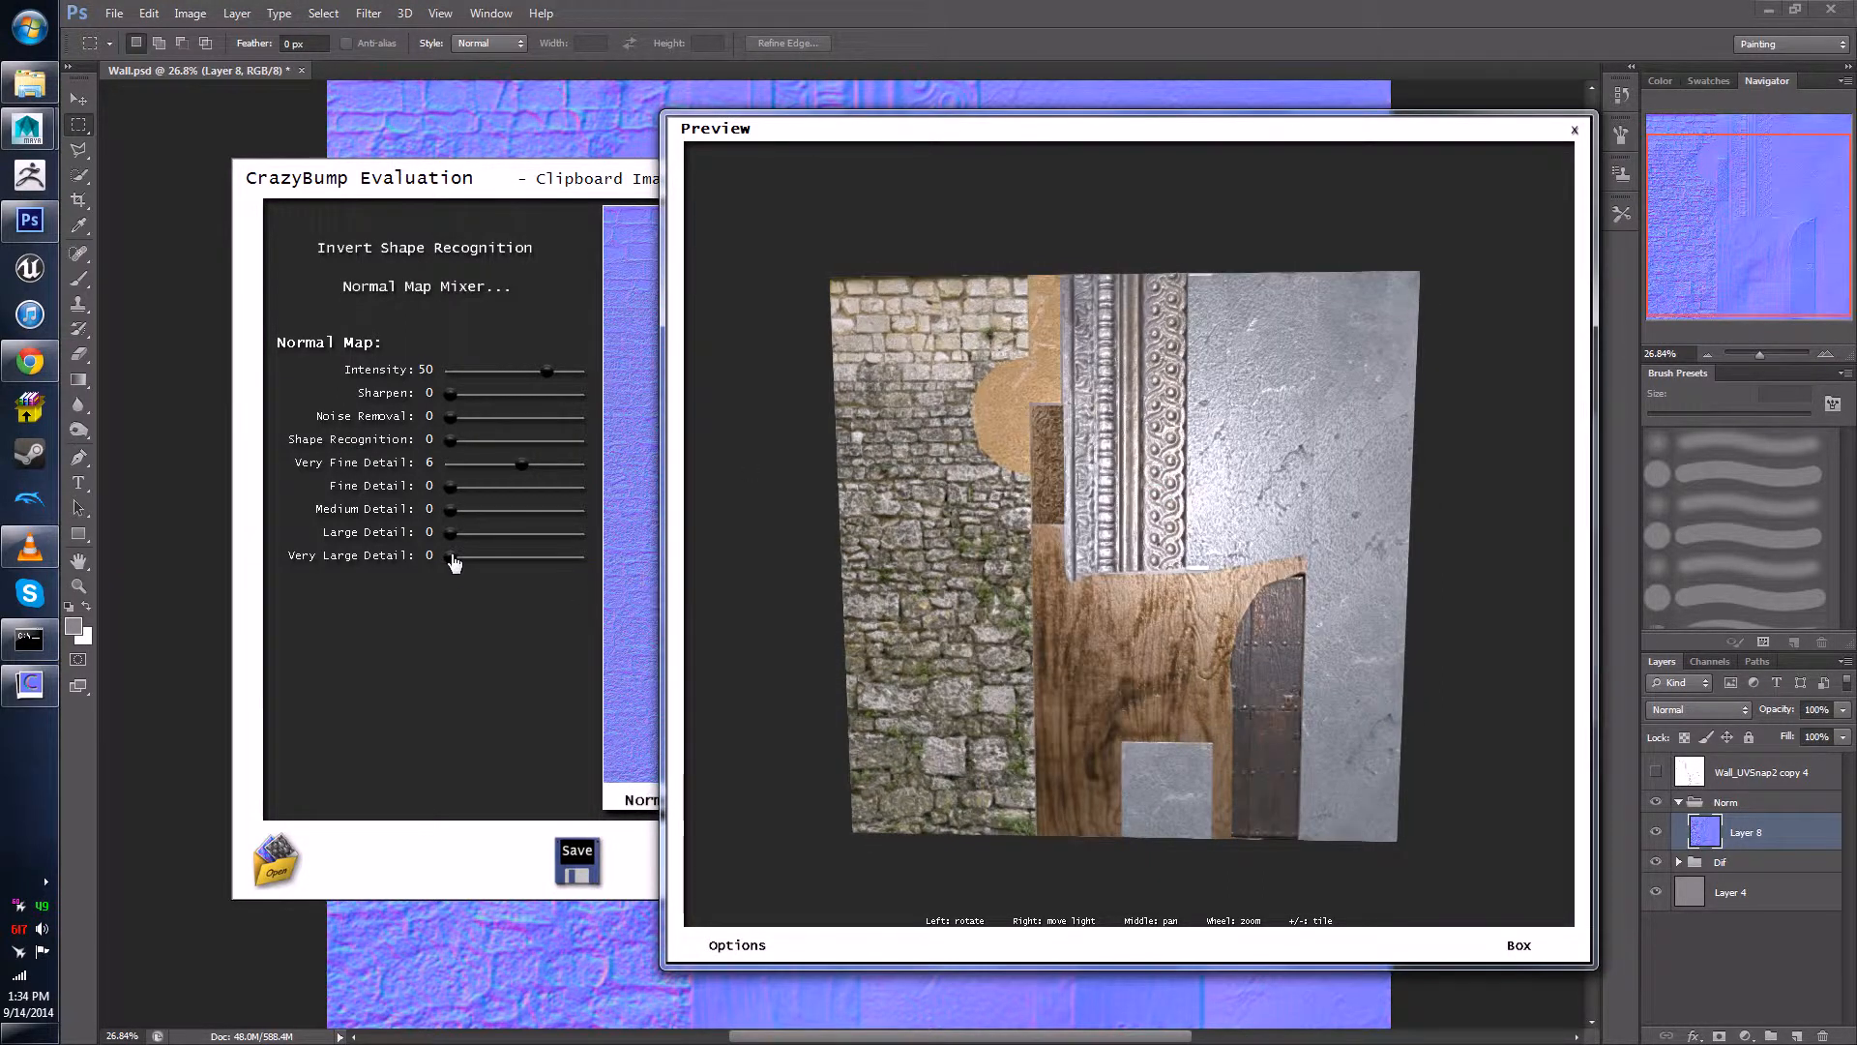
- Set Very Large Detail to 44 and Intensity to 69, checking the relief up close under different light directions
left_click_drag(450, 555, 507, 557)
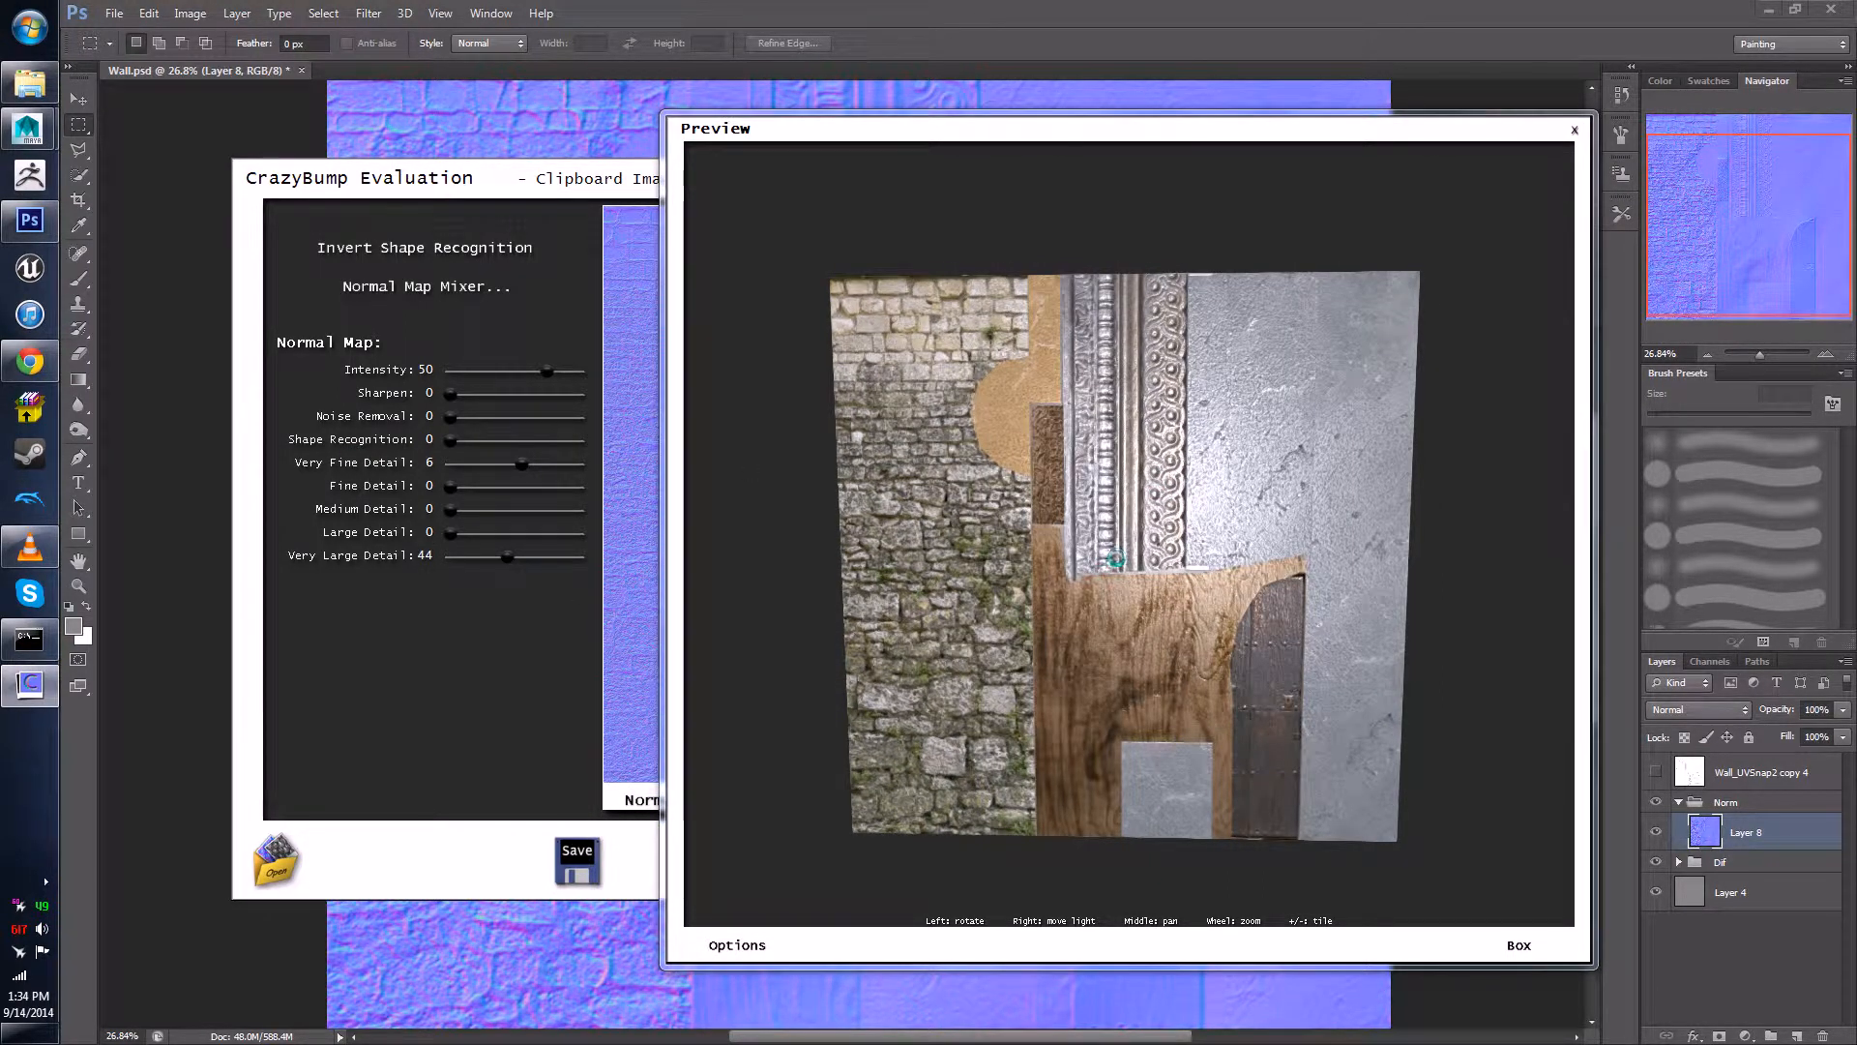
right_click_drag(1056, 524, 921, 573)
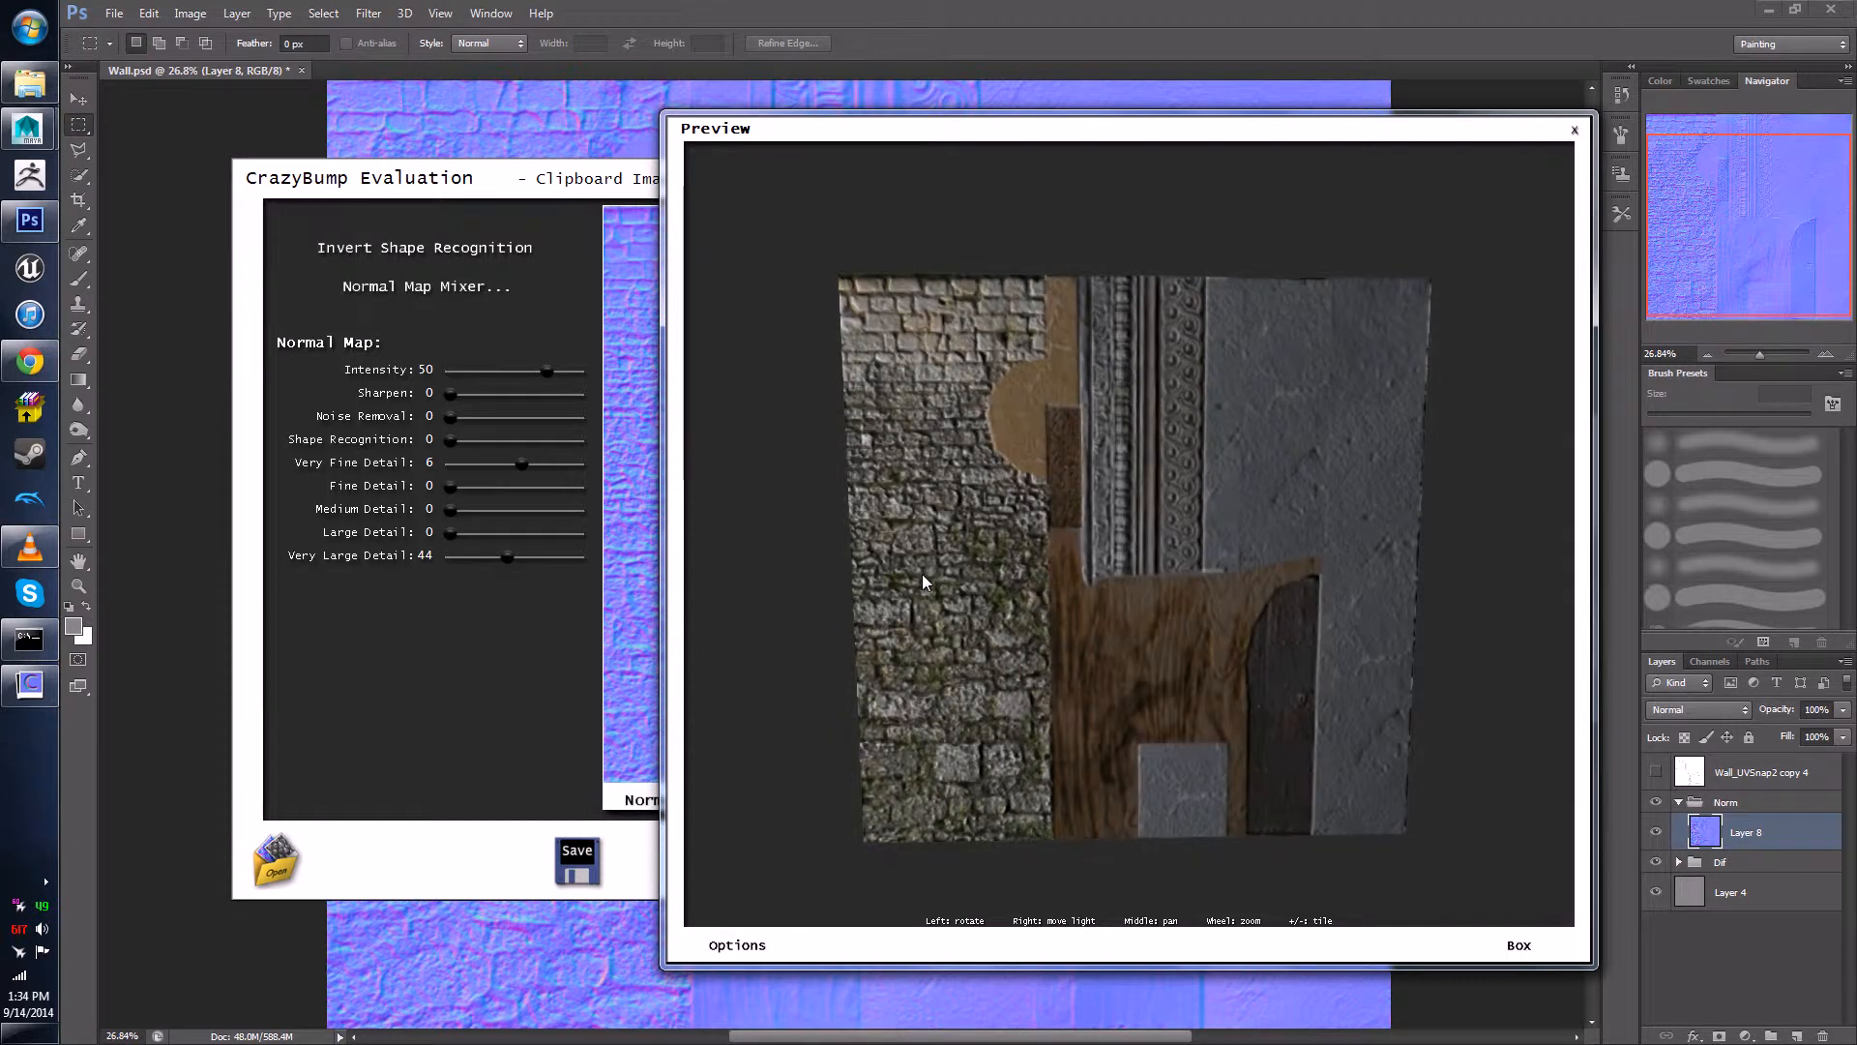
scroll(1054, 465, "up", 5)
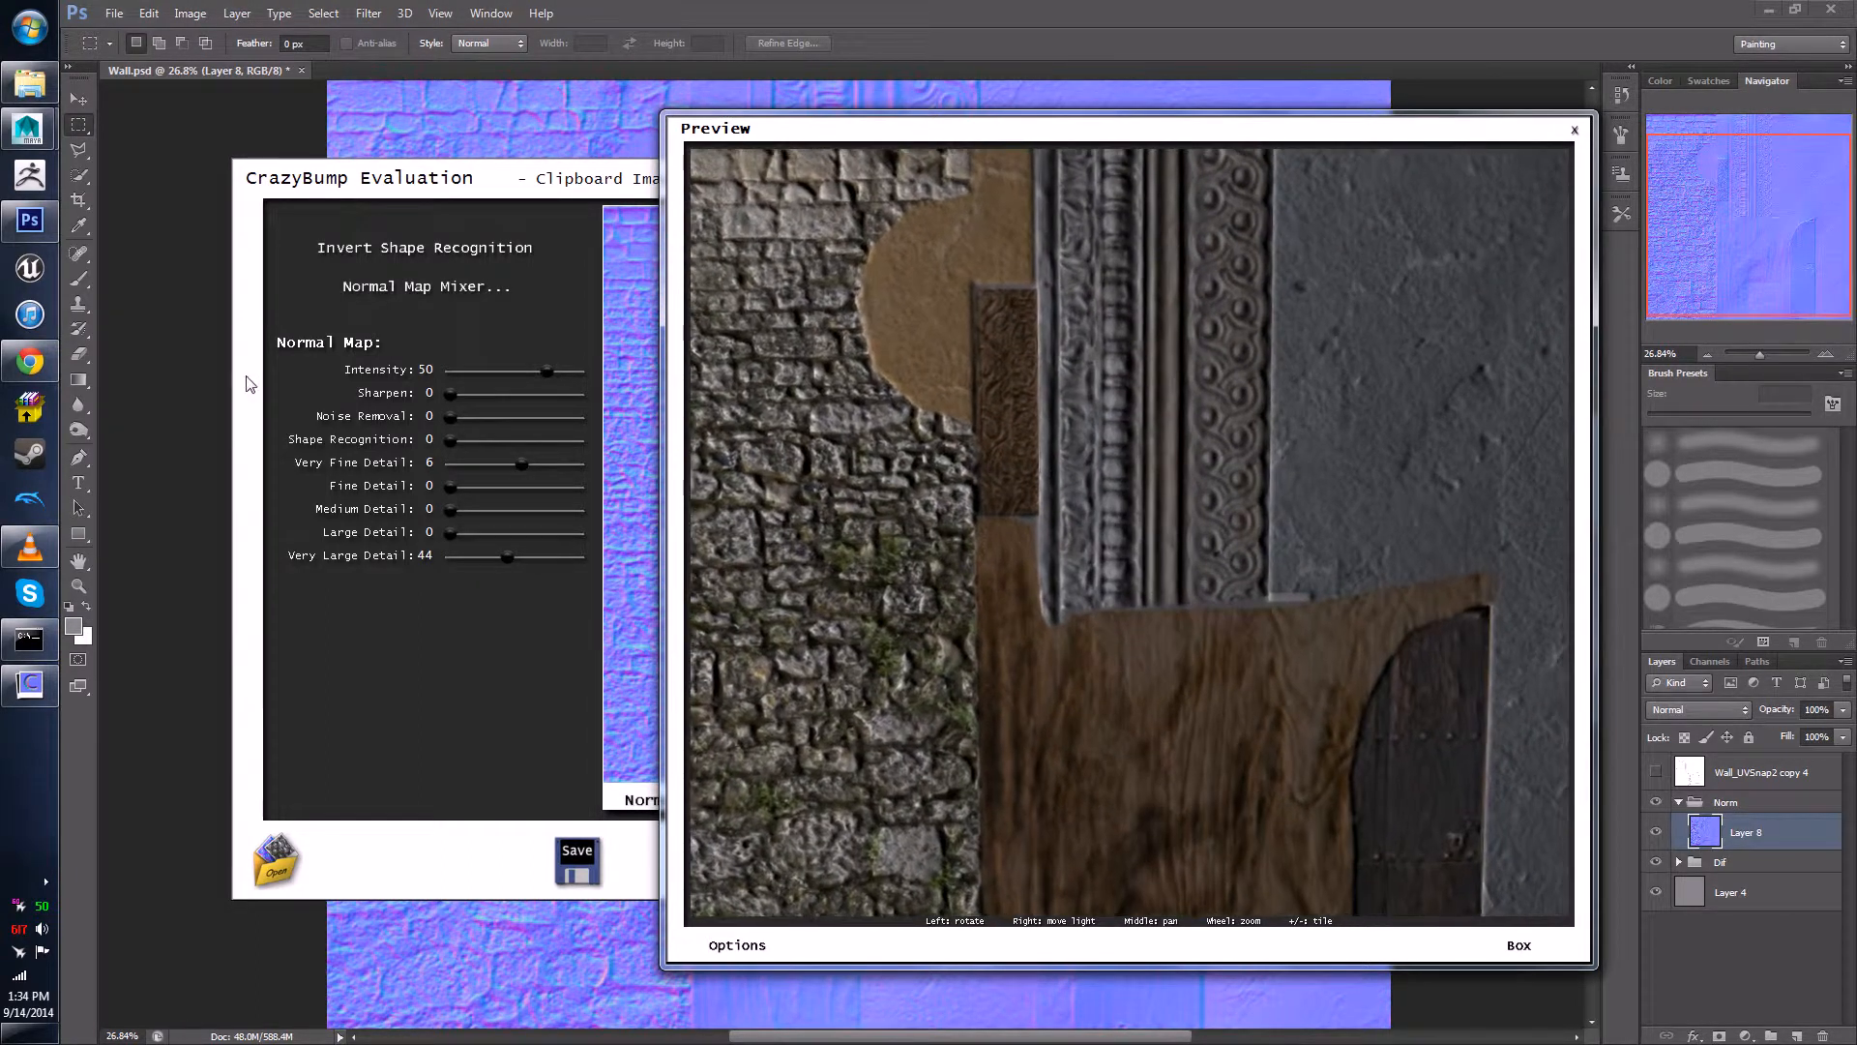
left_click_drag(546, 371, 454, 391)
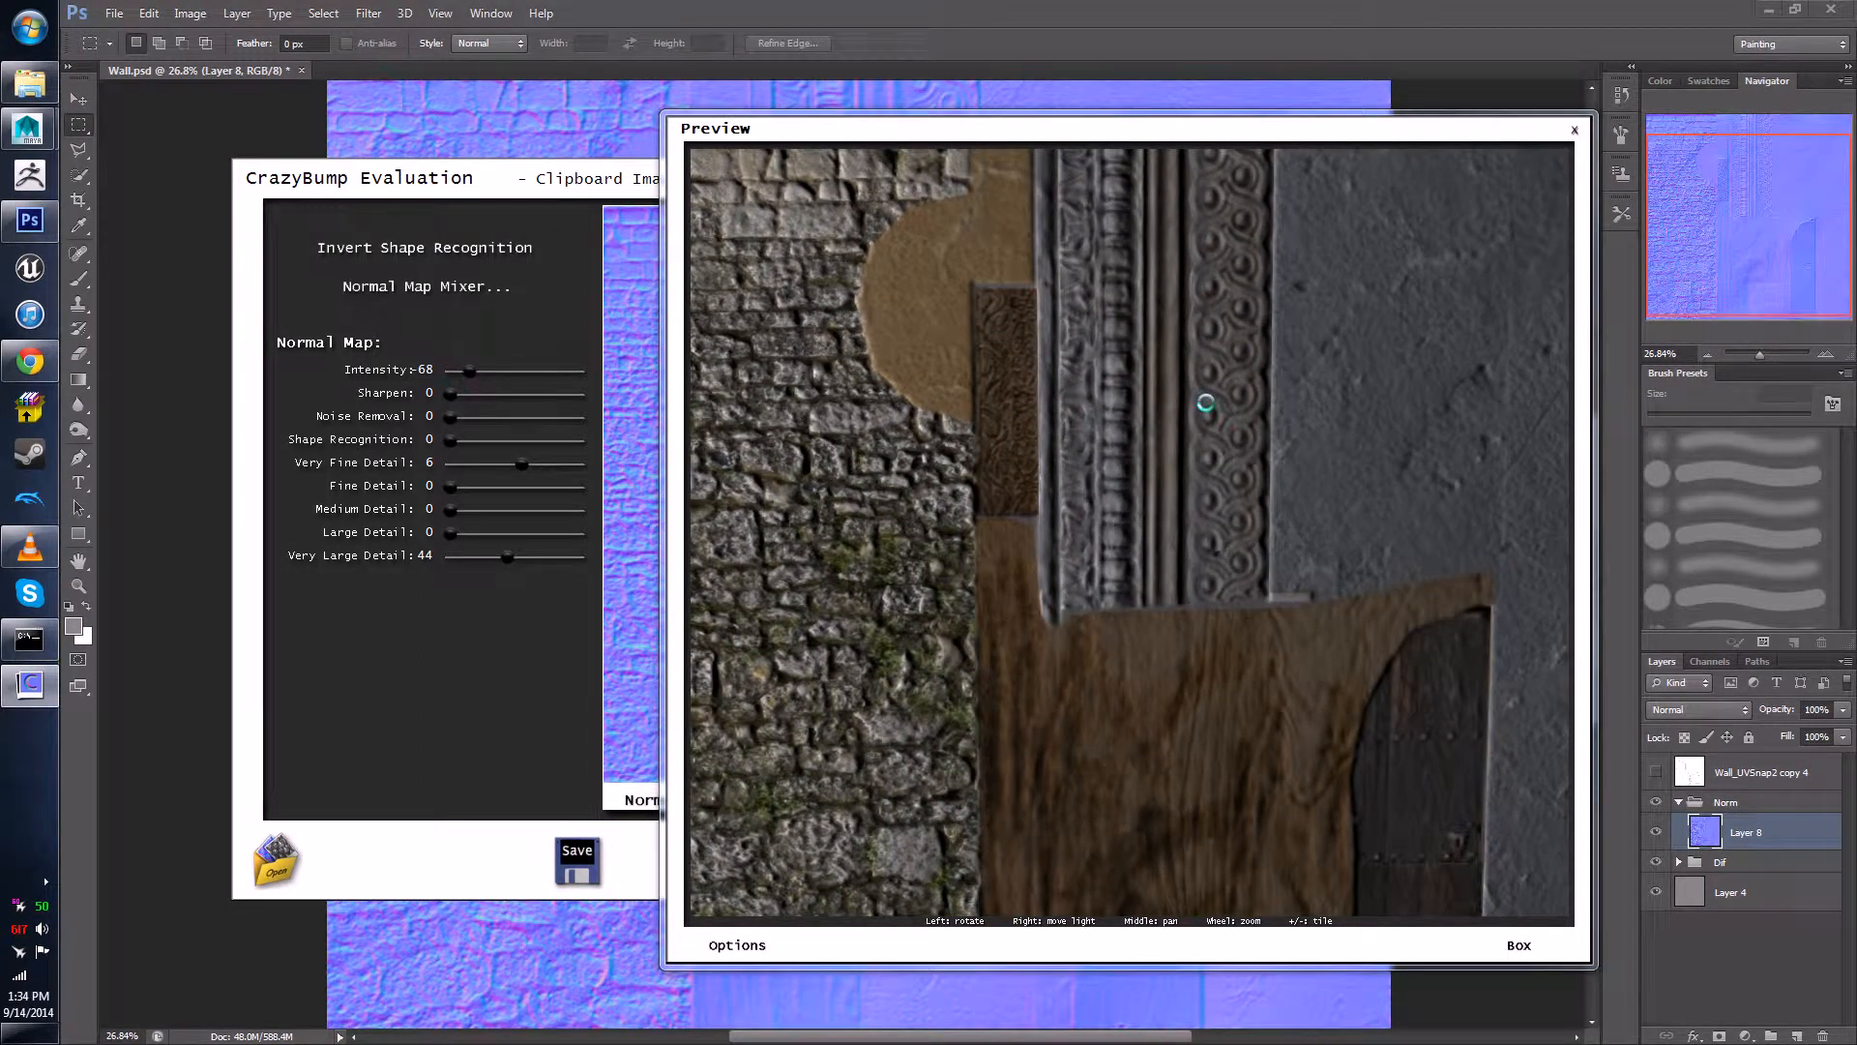
right_click_drag(1221, 473, 900, 544)
left_click_drag(464, 373, 558, 391)
right_click_drag(1309, 412, 632, 587)
- Set Large Detail to 54 and Medium Detail to 10, and check the preview's relief with the light moved around
left_click_drag(451, 533, 523, 546)
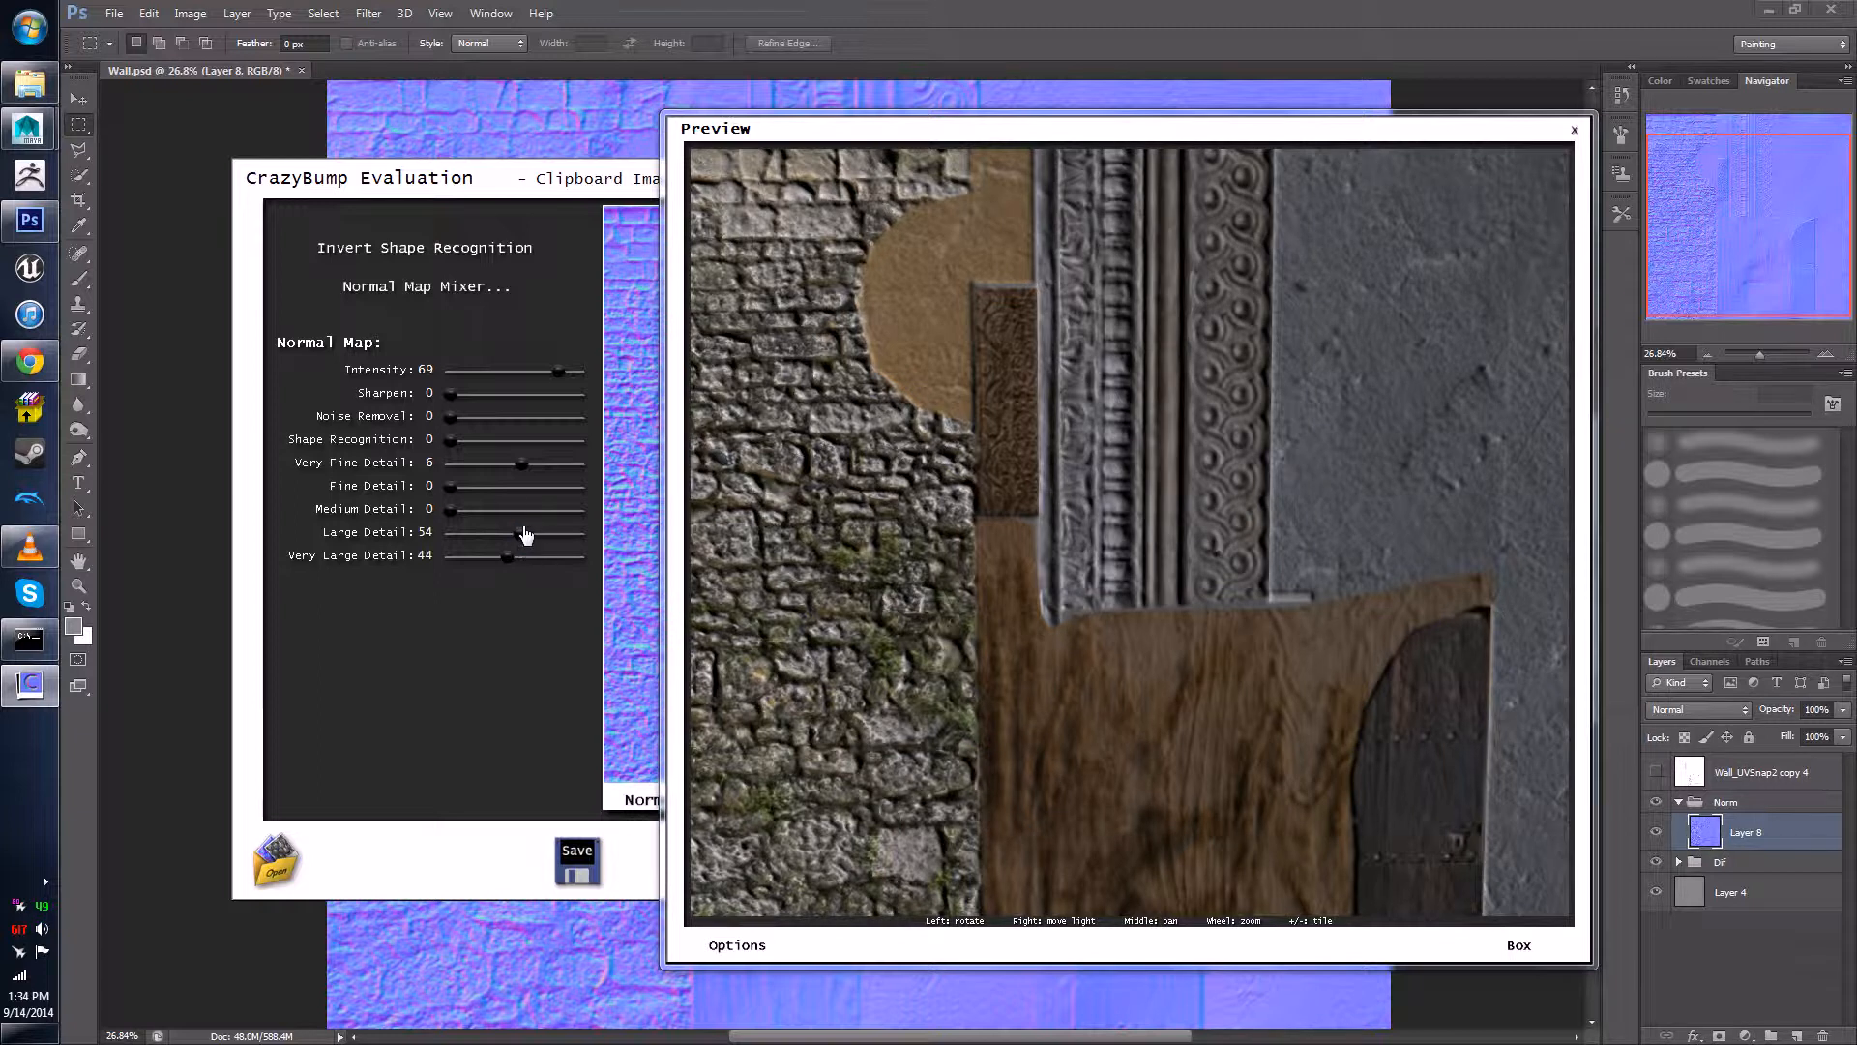
left_click_drag(465, 519, 470, 516)
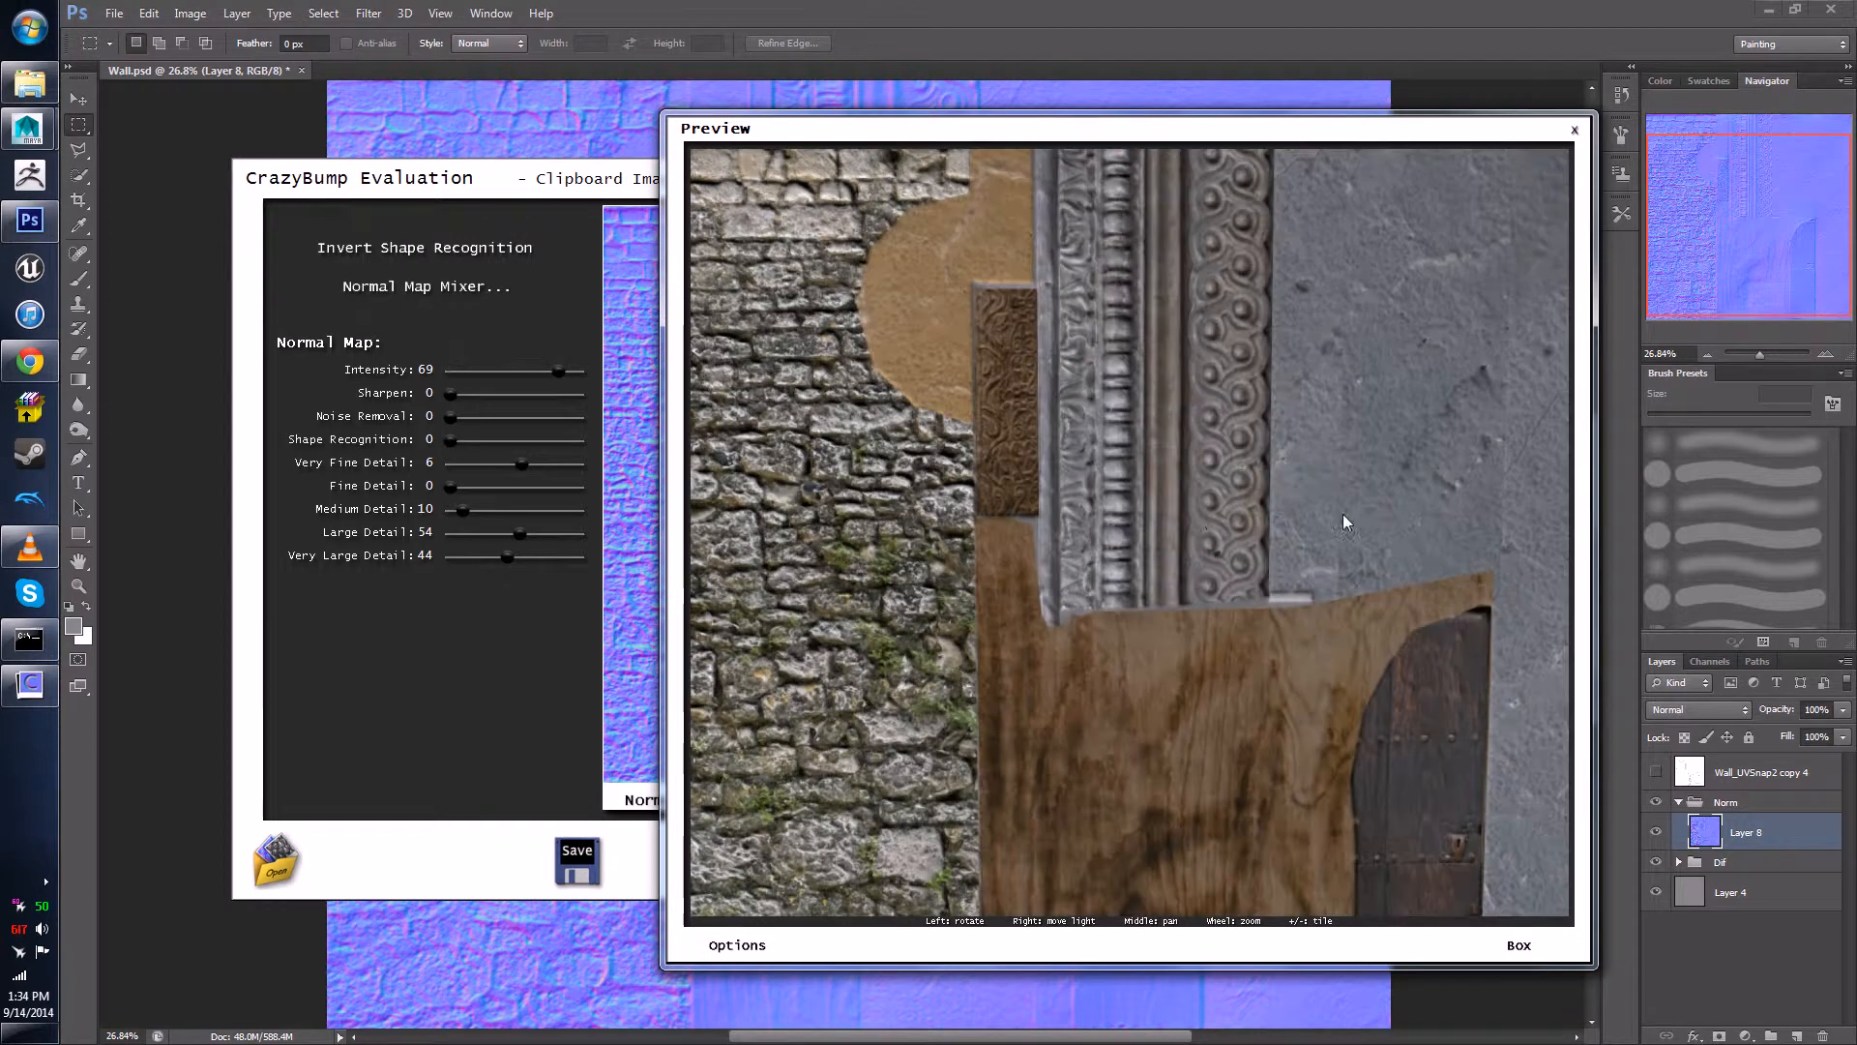
right_click_drag(1343, 515, 1122, 507)
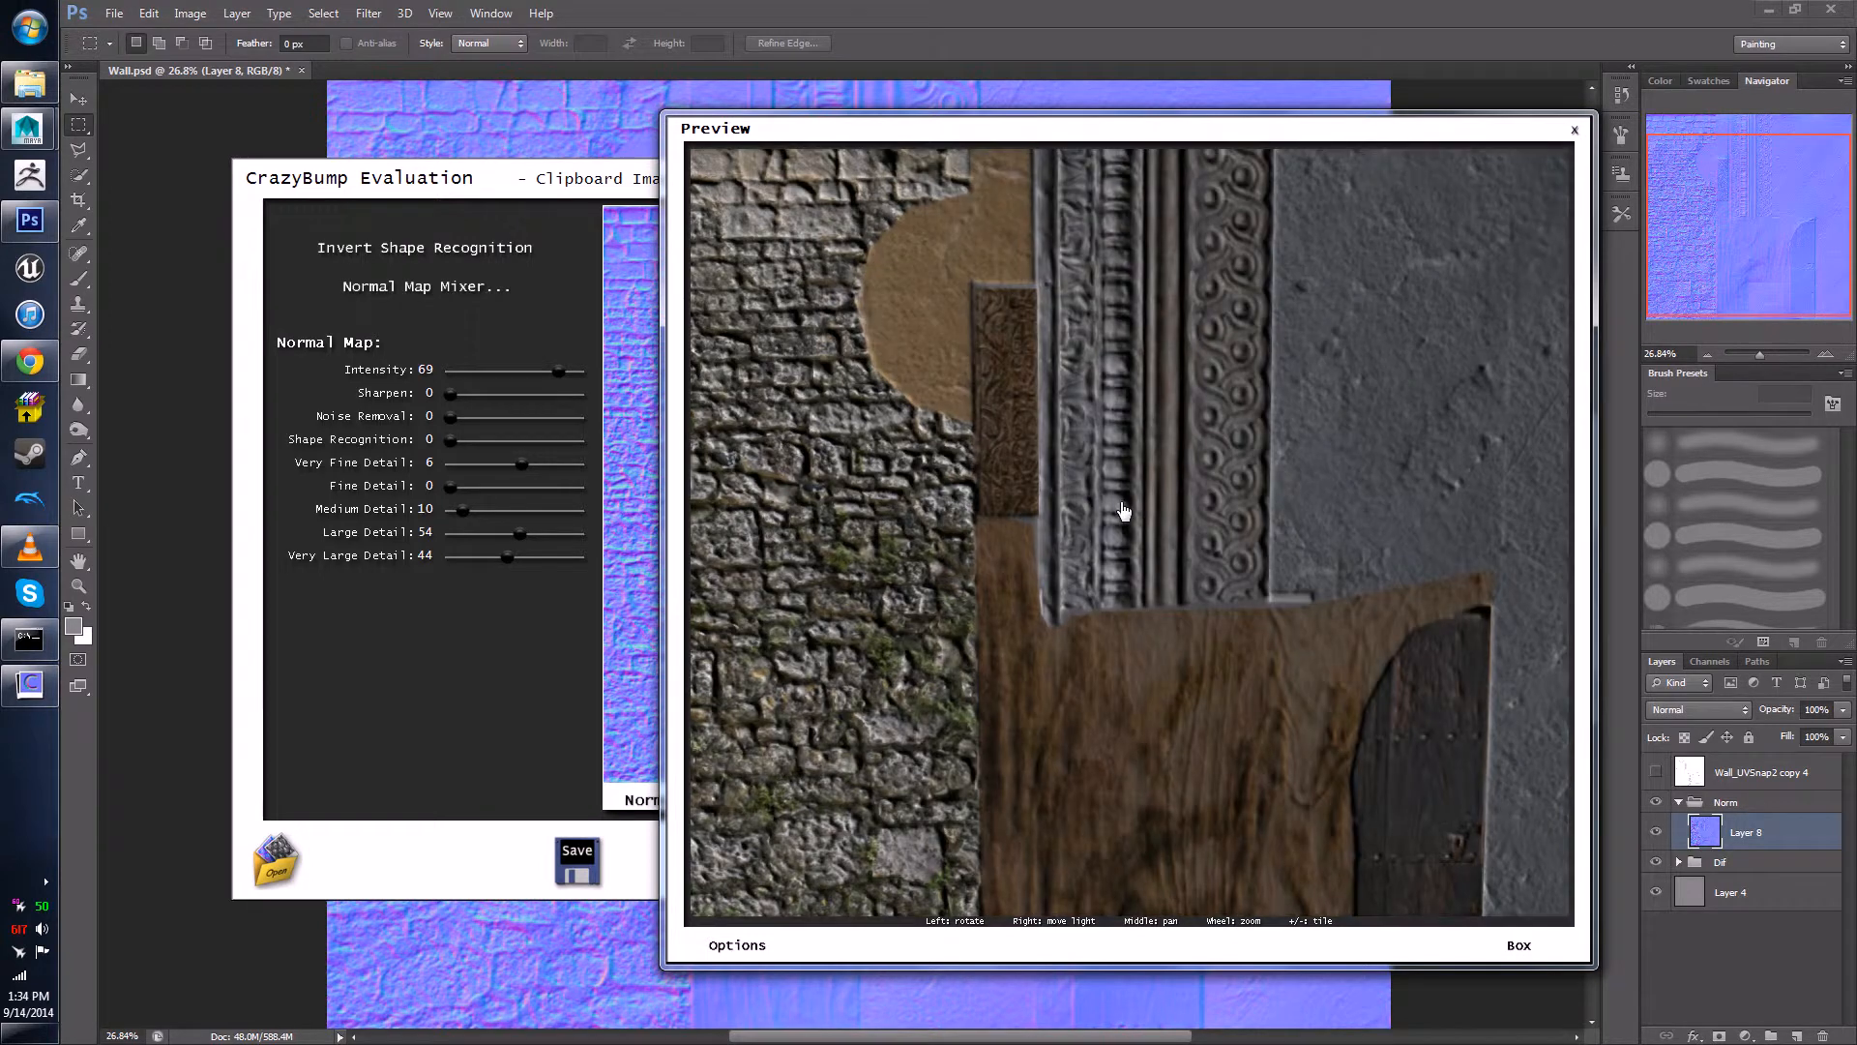
scroll(1163, 393, "down", 1)
right_click_drag(1210, 435, 1217, 567)
scroll(1175, 492, "up", 3)
scroll(1217, 566, "down", 5)
scroll(1220, 538, "up", 3)
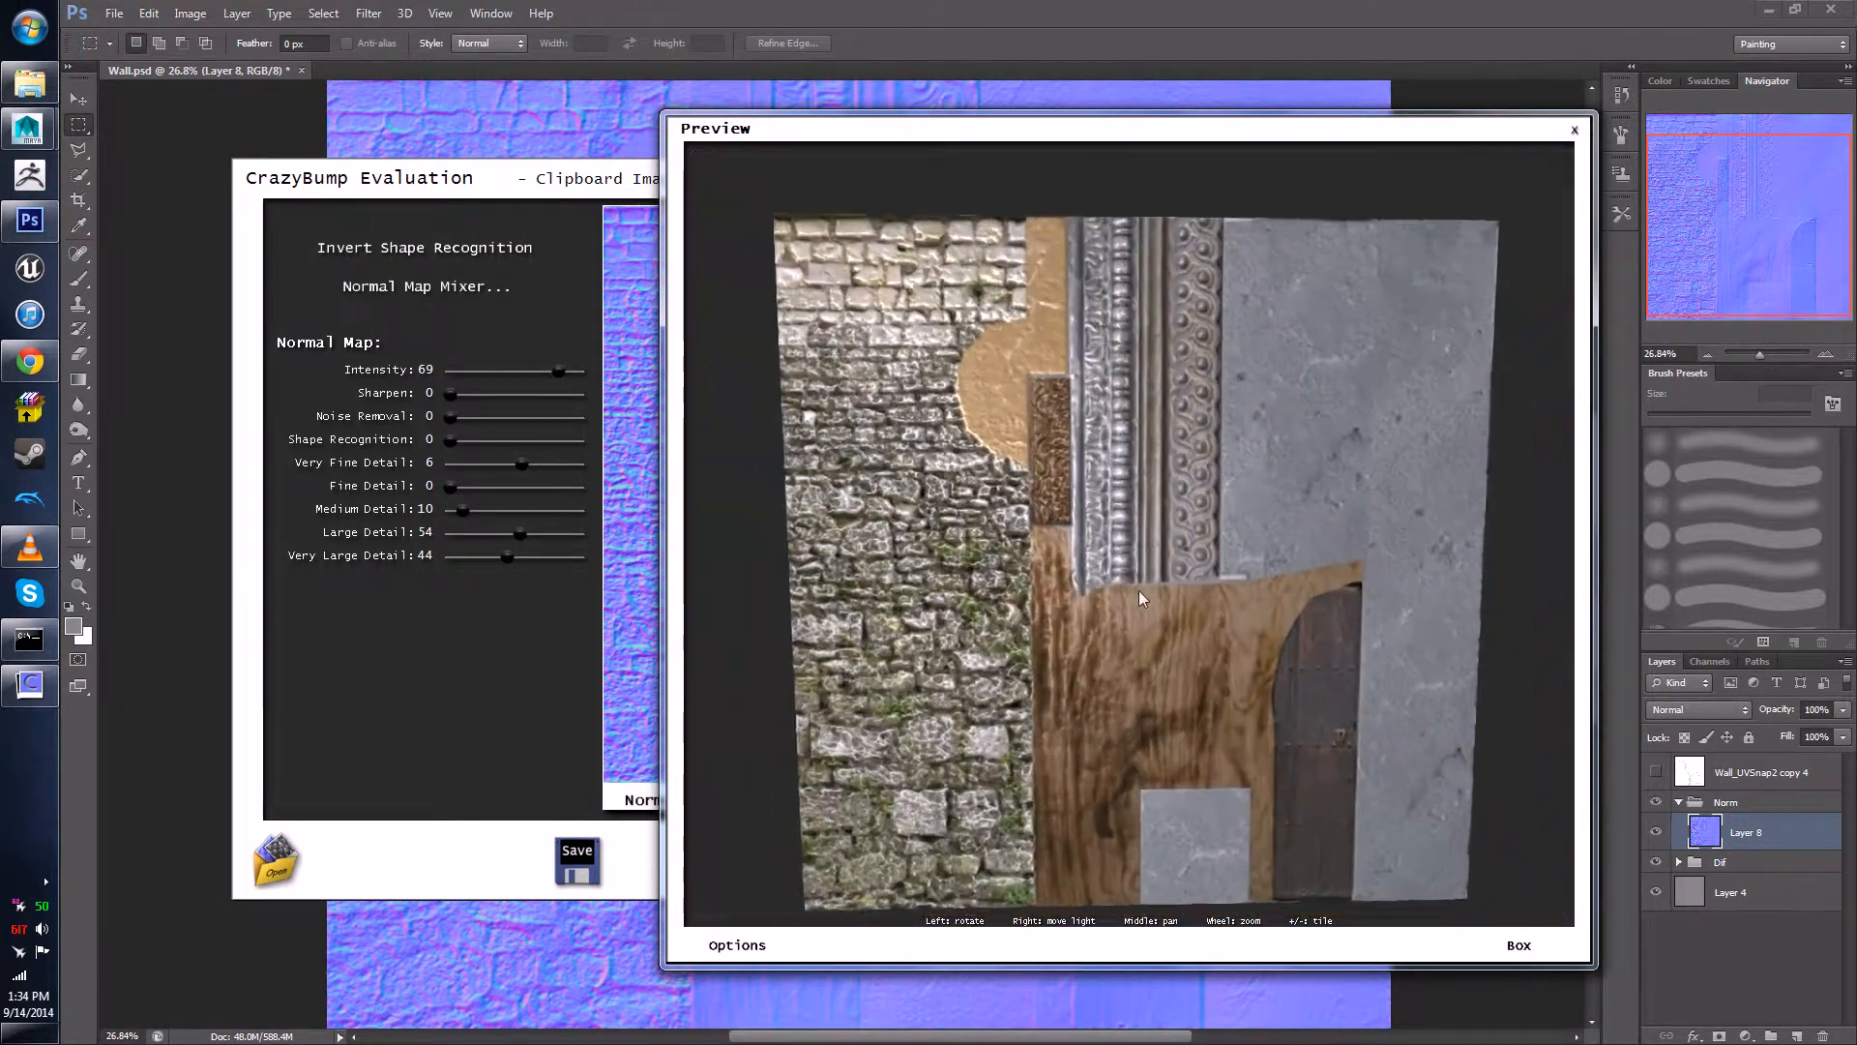
- Copy the stronger normals to the clipboard and paste them into the Norm group of Wall.psd in Photoshop
left_click(577, 861)
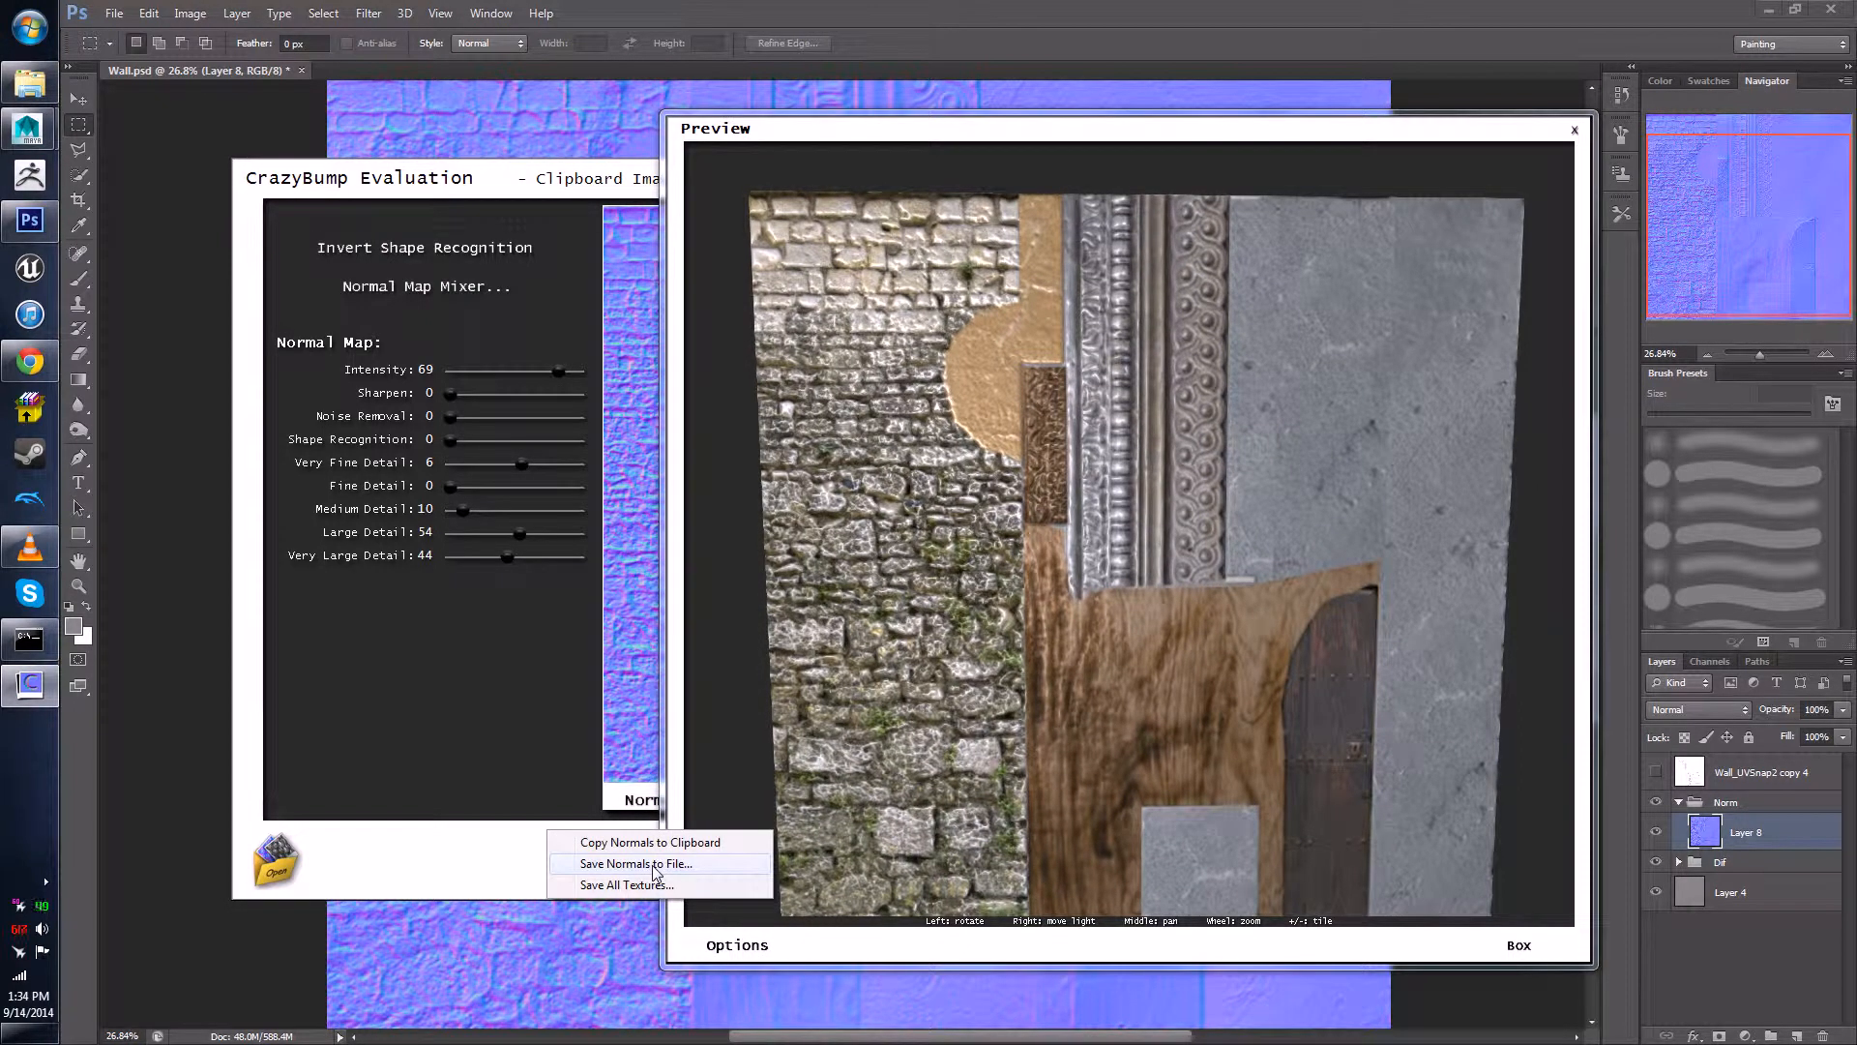
left_click(663, 841)
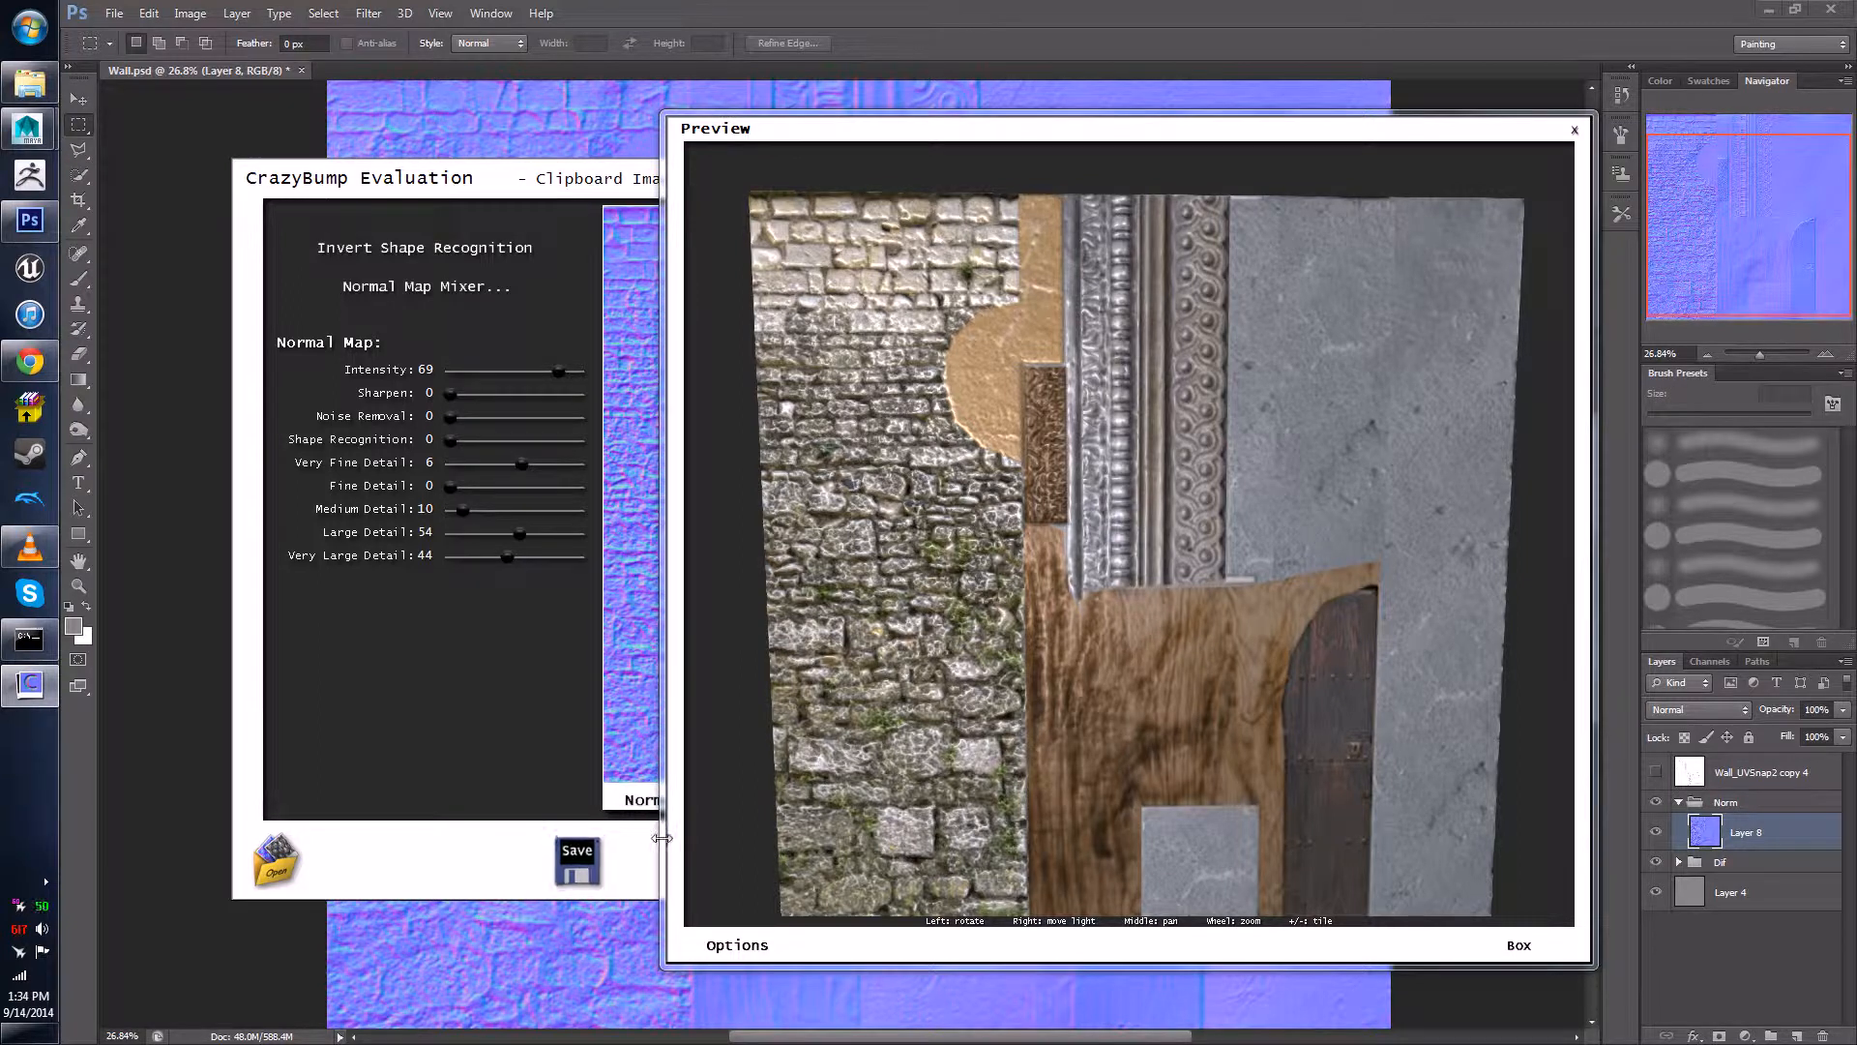
left_click(180, 668)
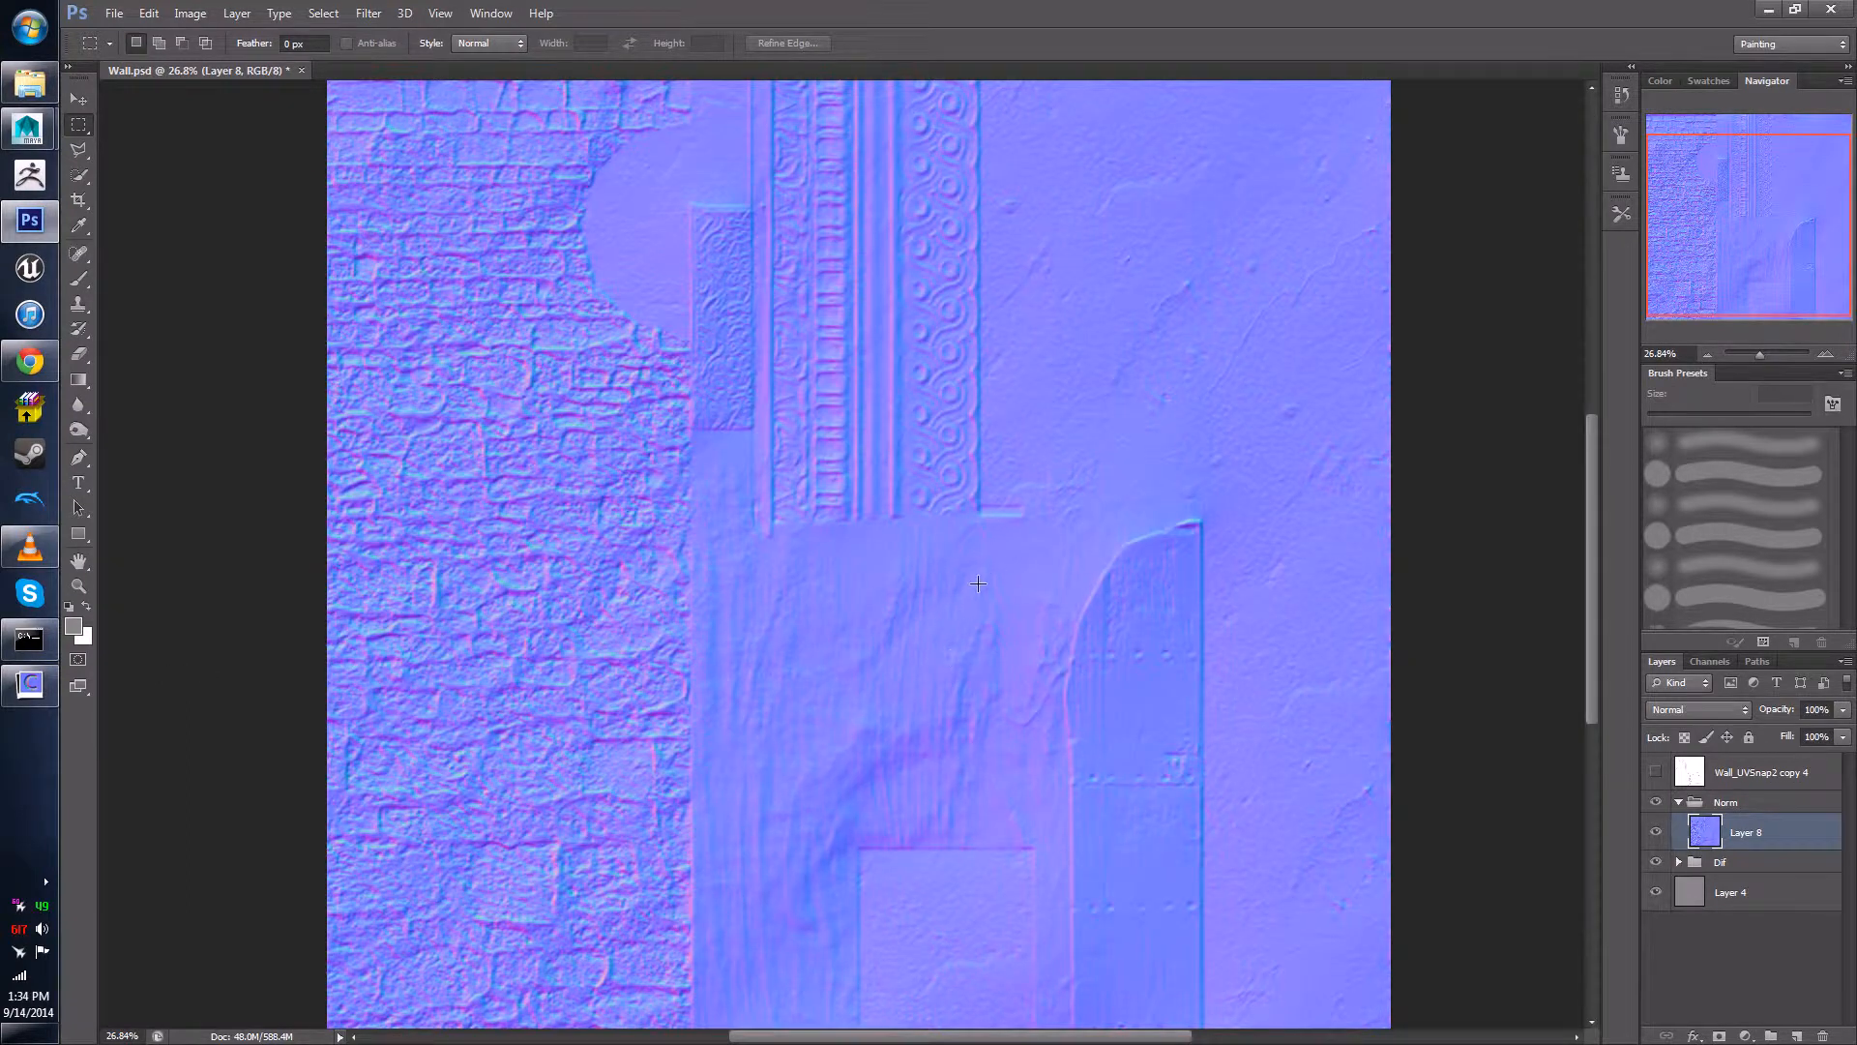
key("ctrl+v")
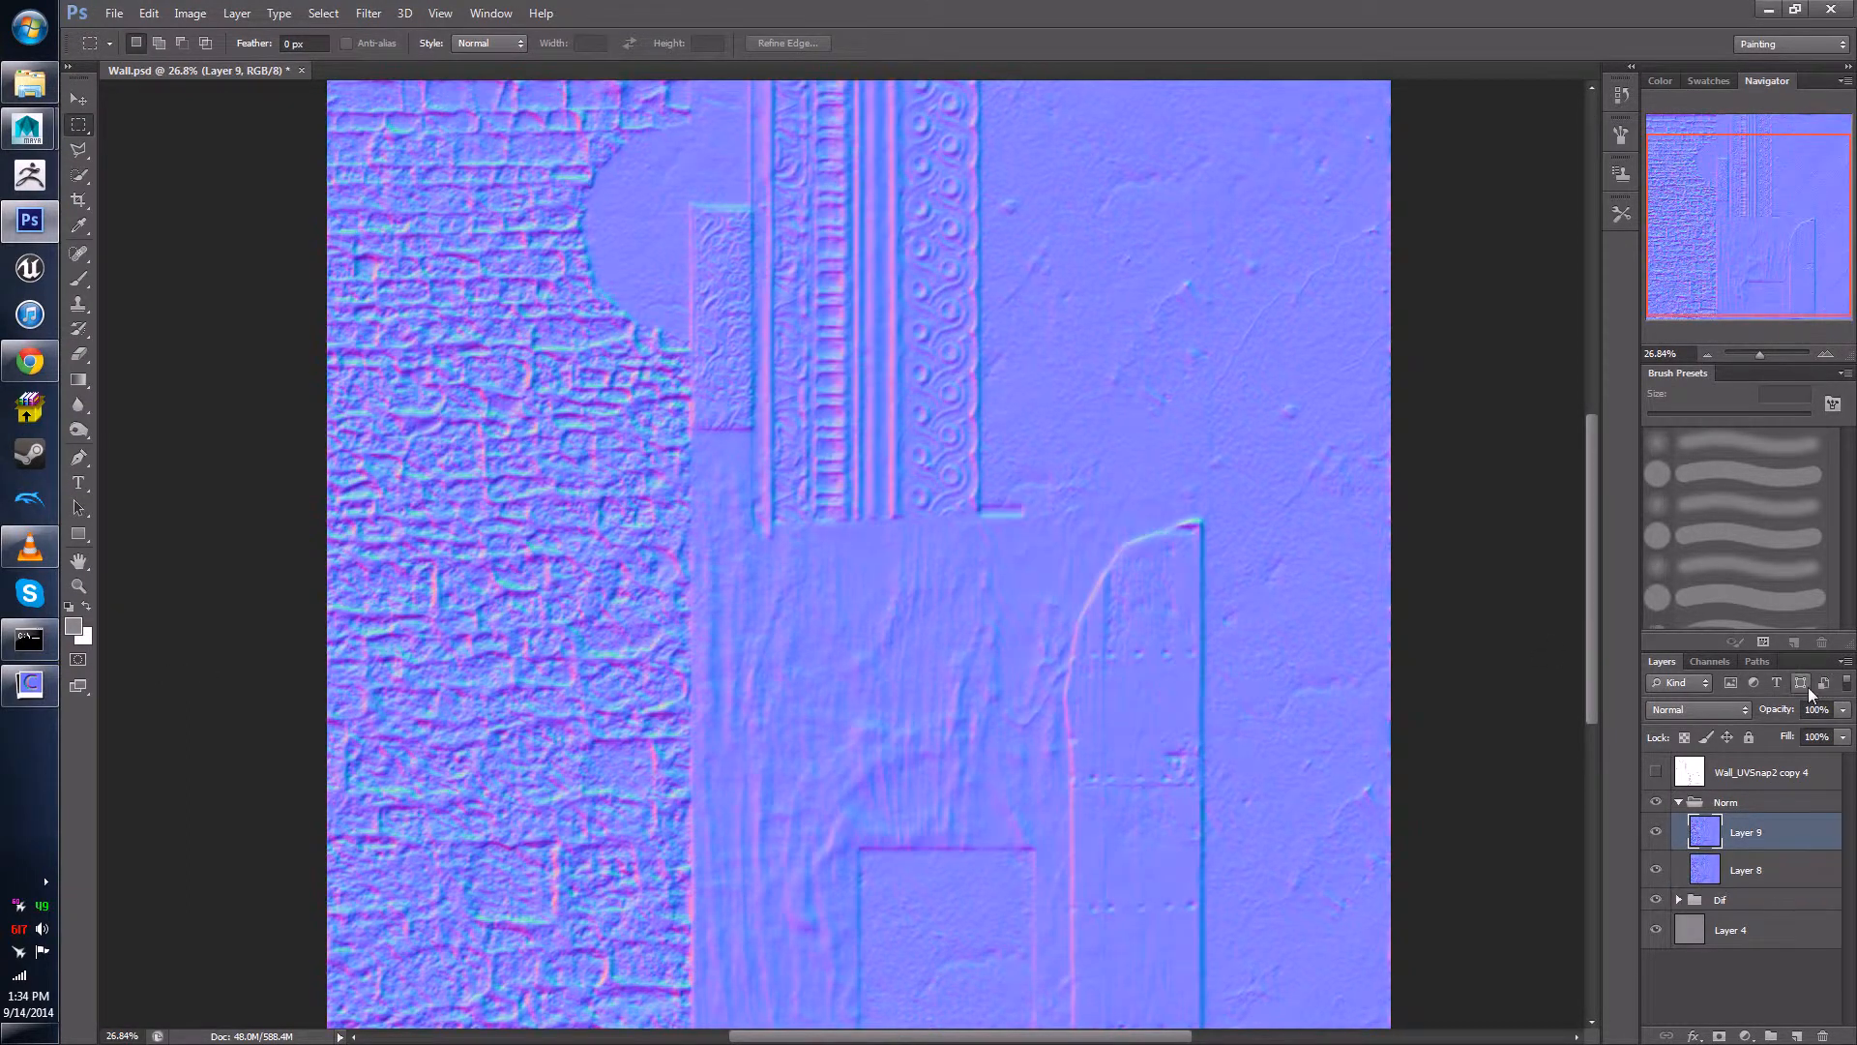
- Compare the newly pasted normal layer with the one beneath it by toggling the new layer's visibility
left_click(1655, 832)
left_click(1655, 832)
left_click(1656, 832)
left_click(1655, 832)
left_click(1655, 832)
left_click(1655, 832)
scroll(363, 273, "up", 3)
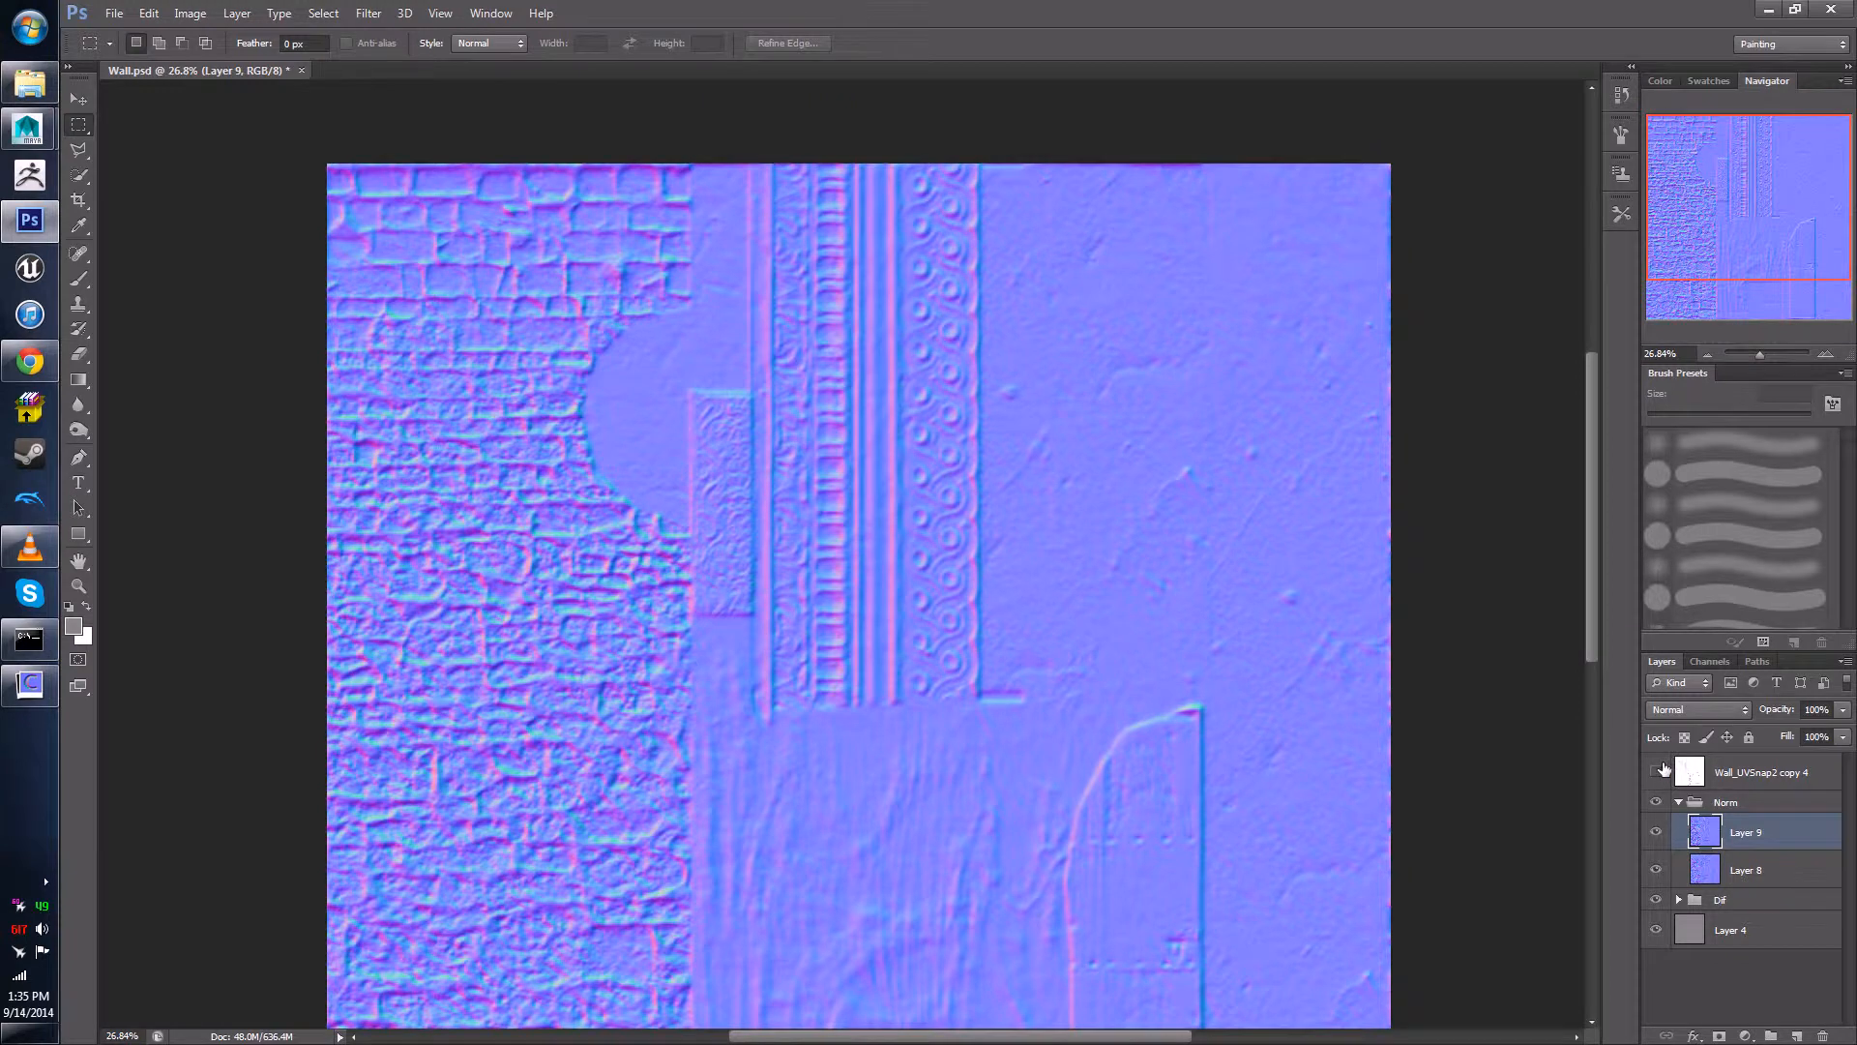
- Using the UV snapshot as a temporary guide, delete everything on Layer 9 outside the ornate column trim's rectangle
left_click(1656, 772)
scroll(946, 320, "up", 1)
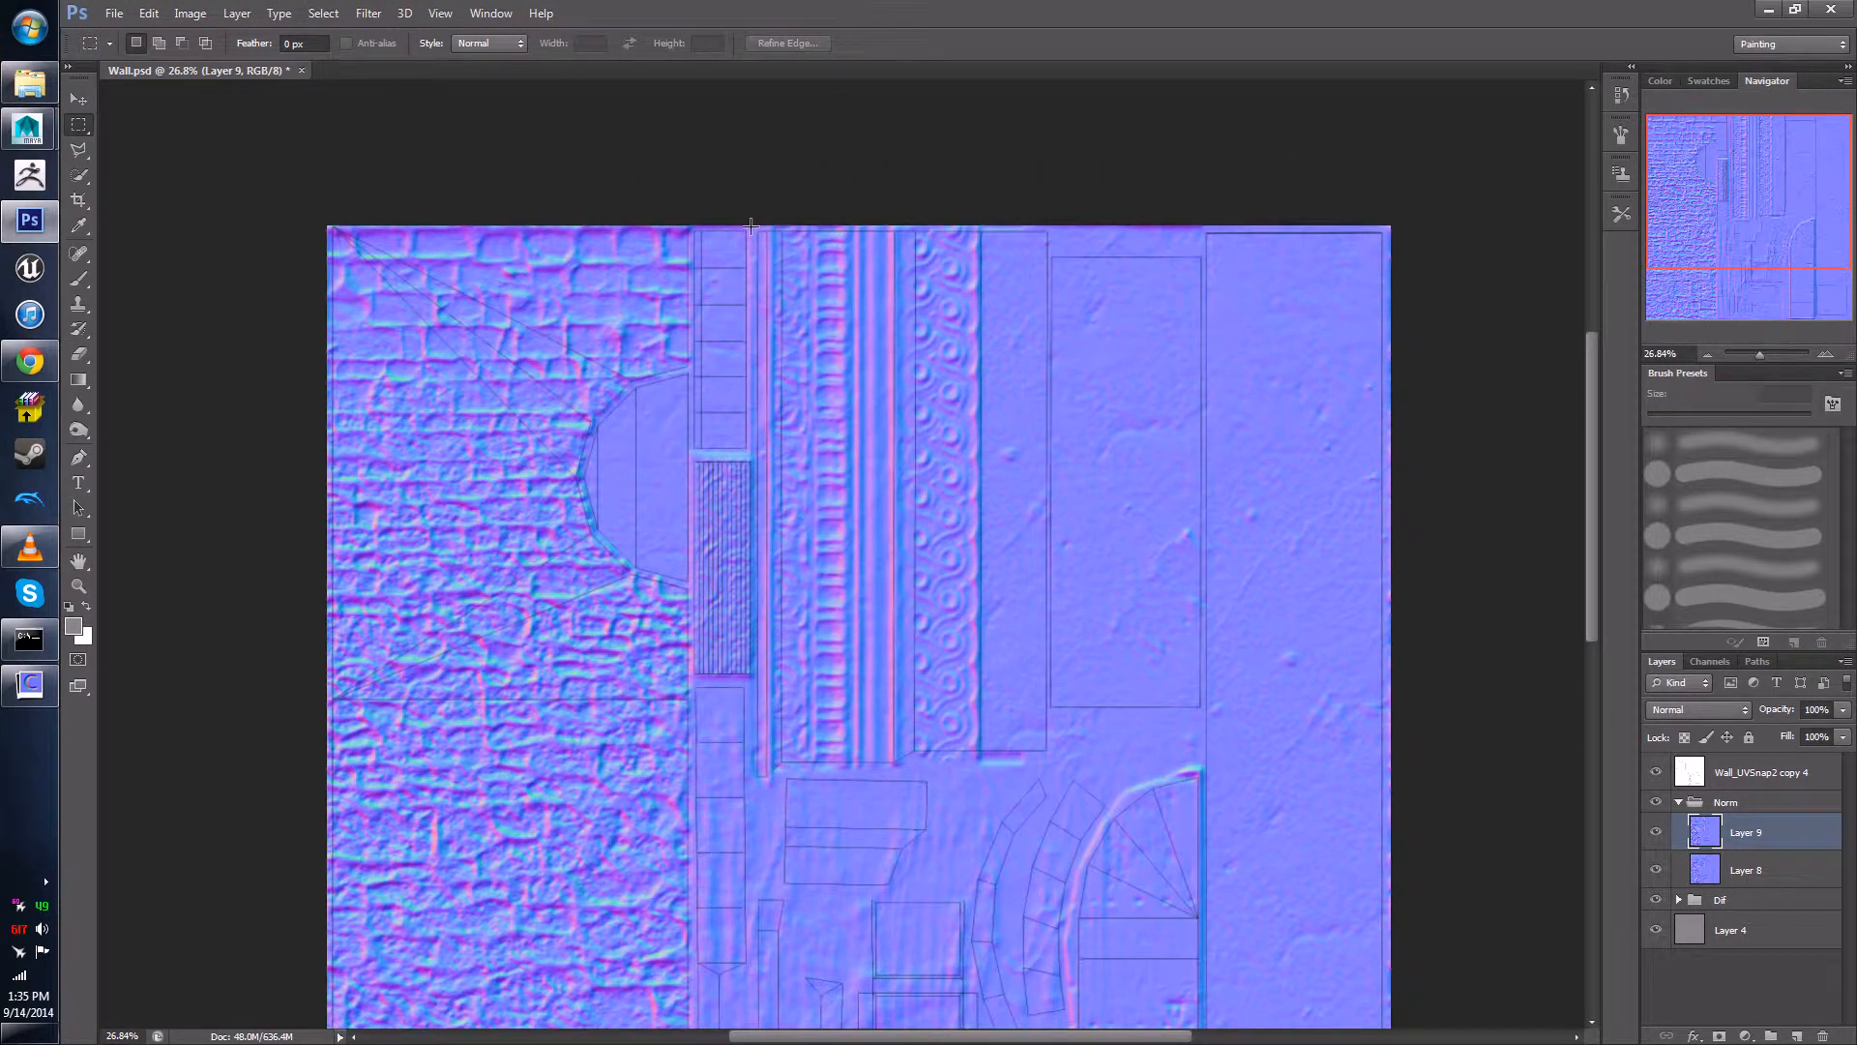
left_click_drag(751, 225, 1048, 774)
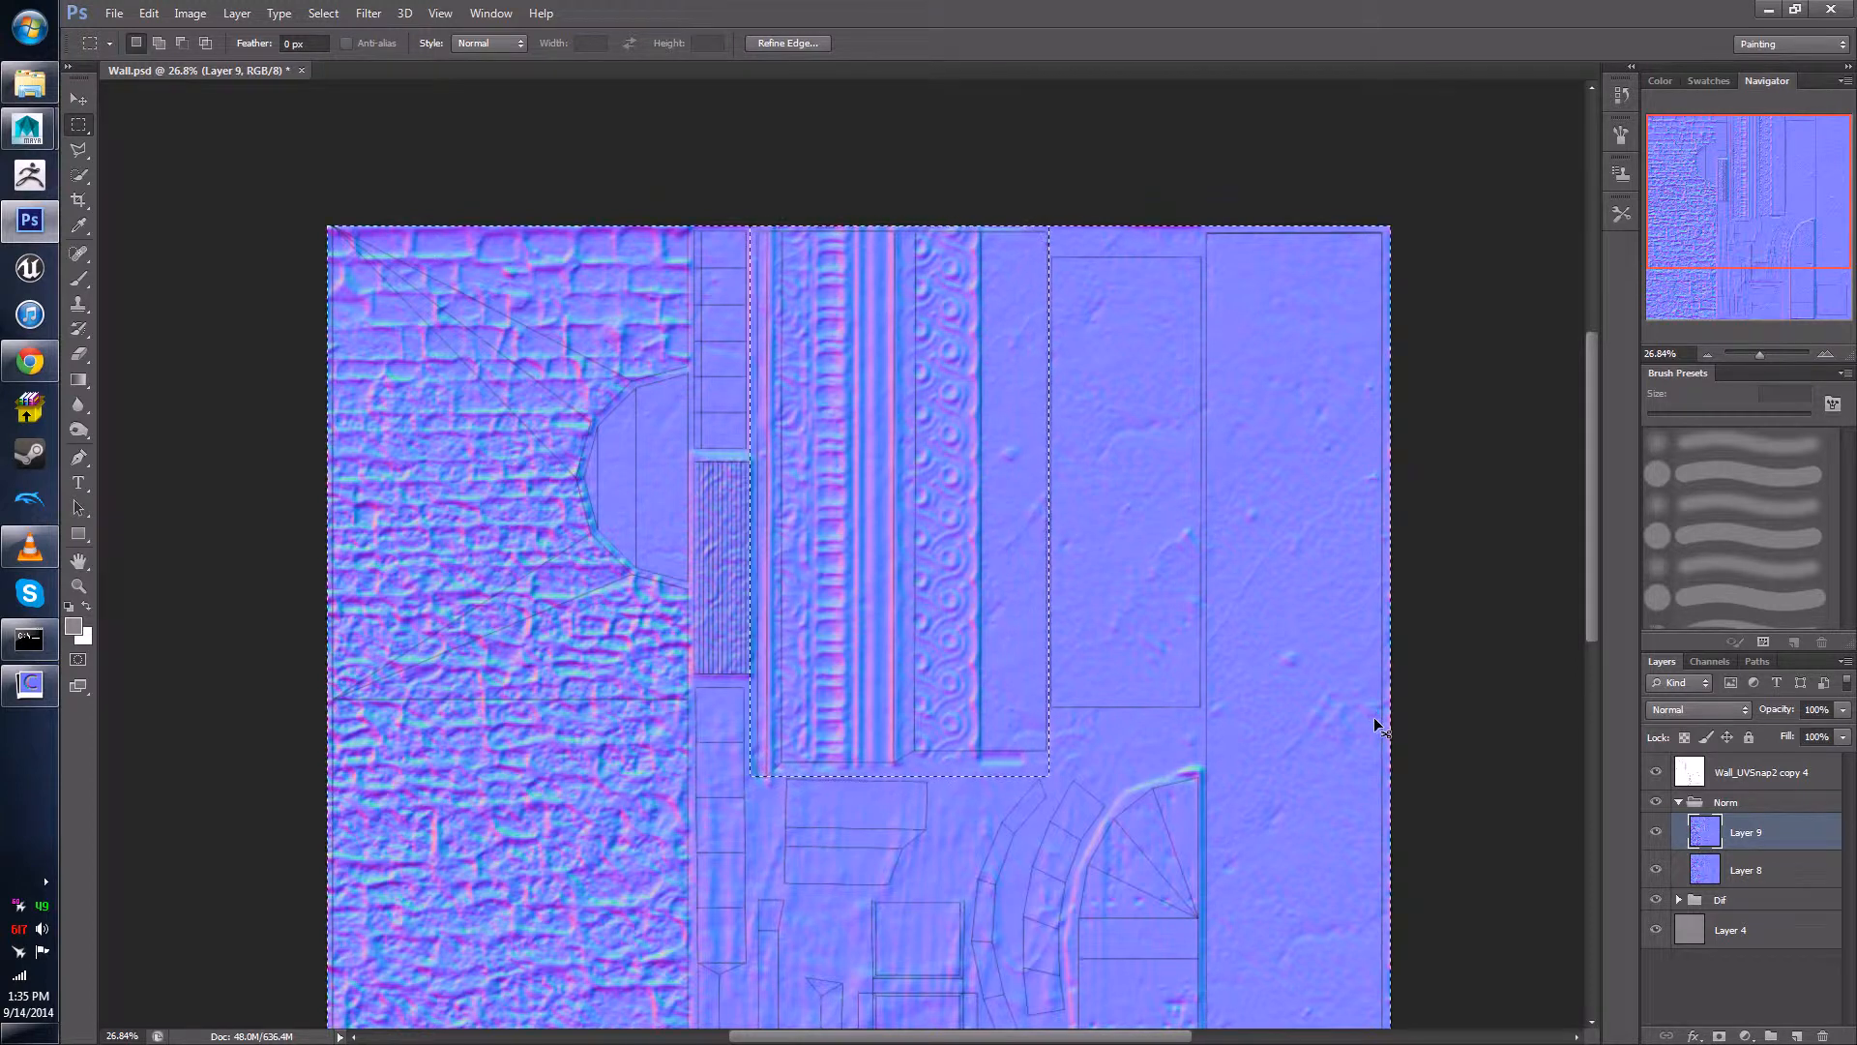
key("ctrl+shift+i")
key("Delete")
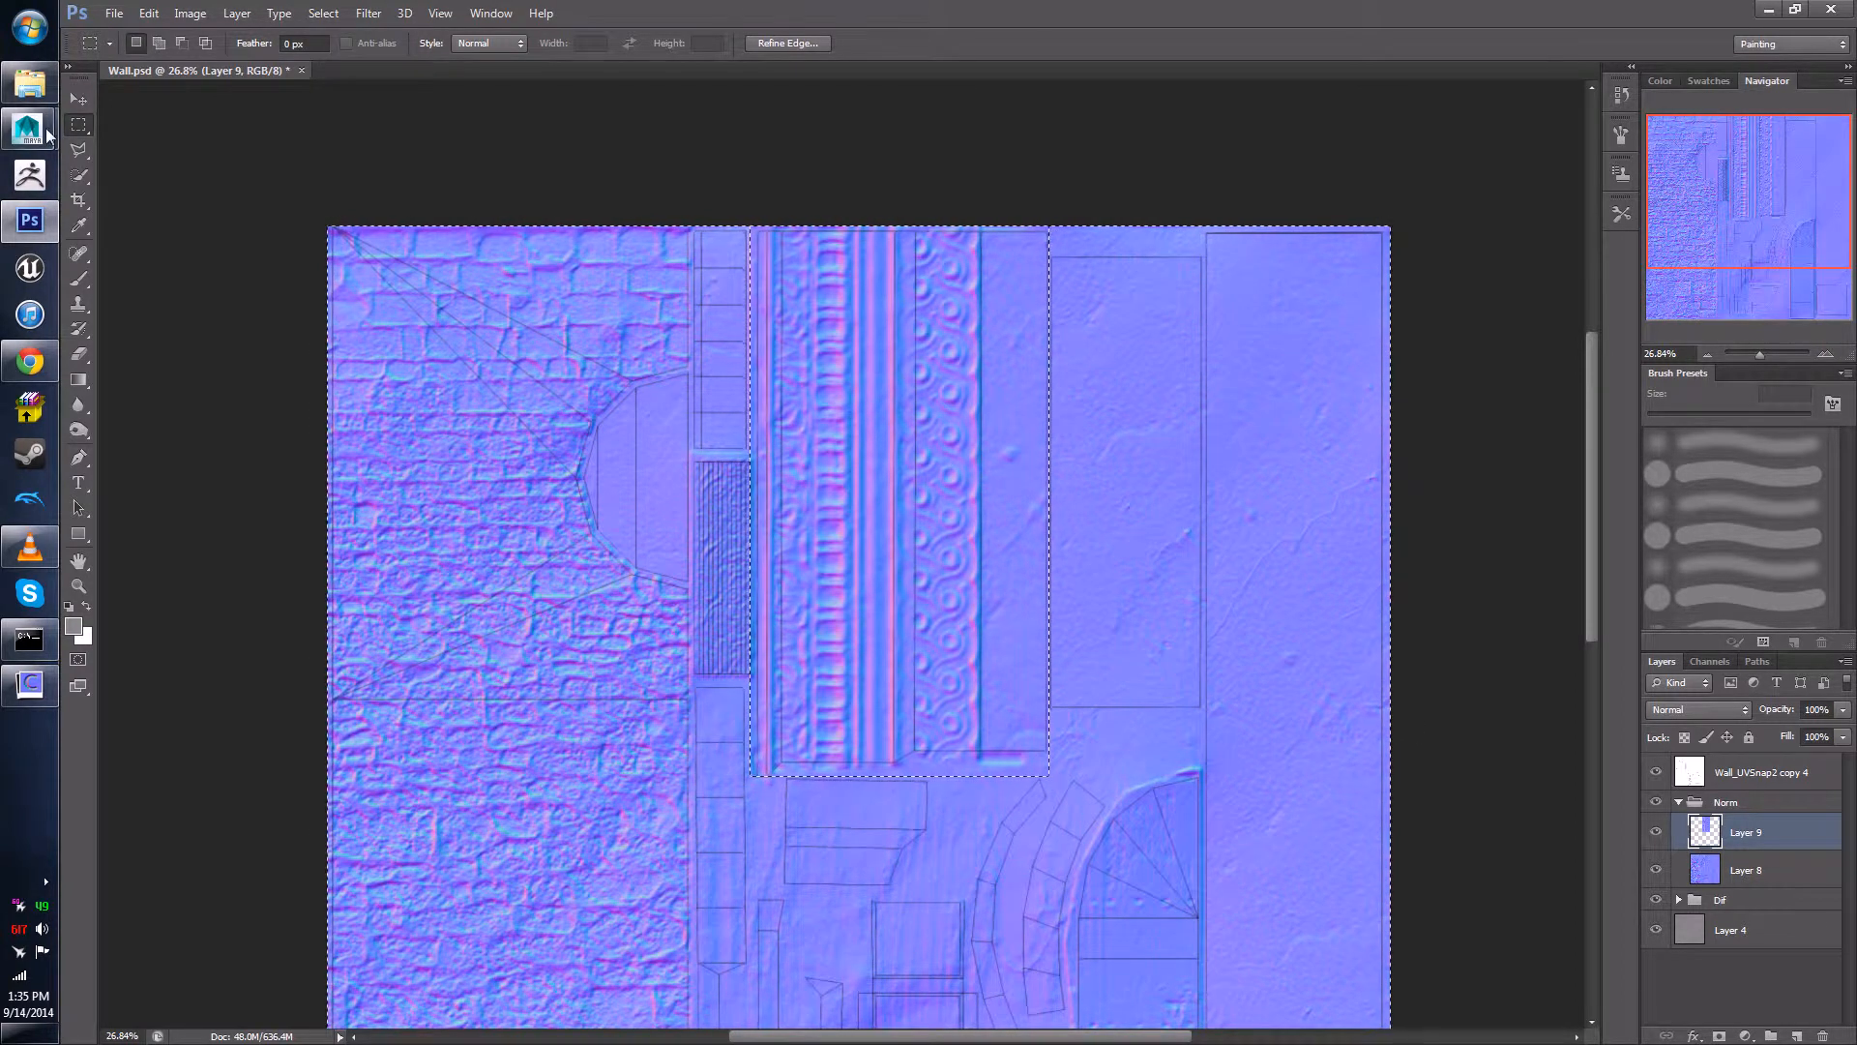
key("ctrl+d")
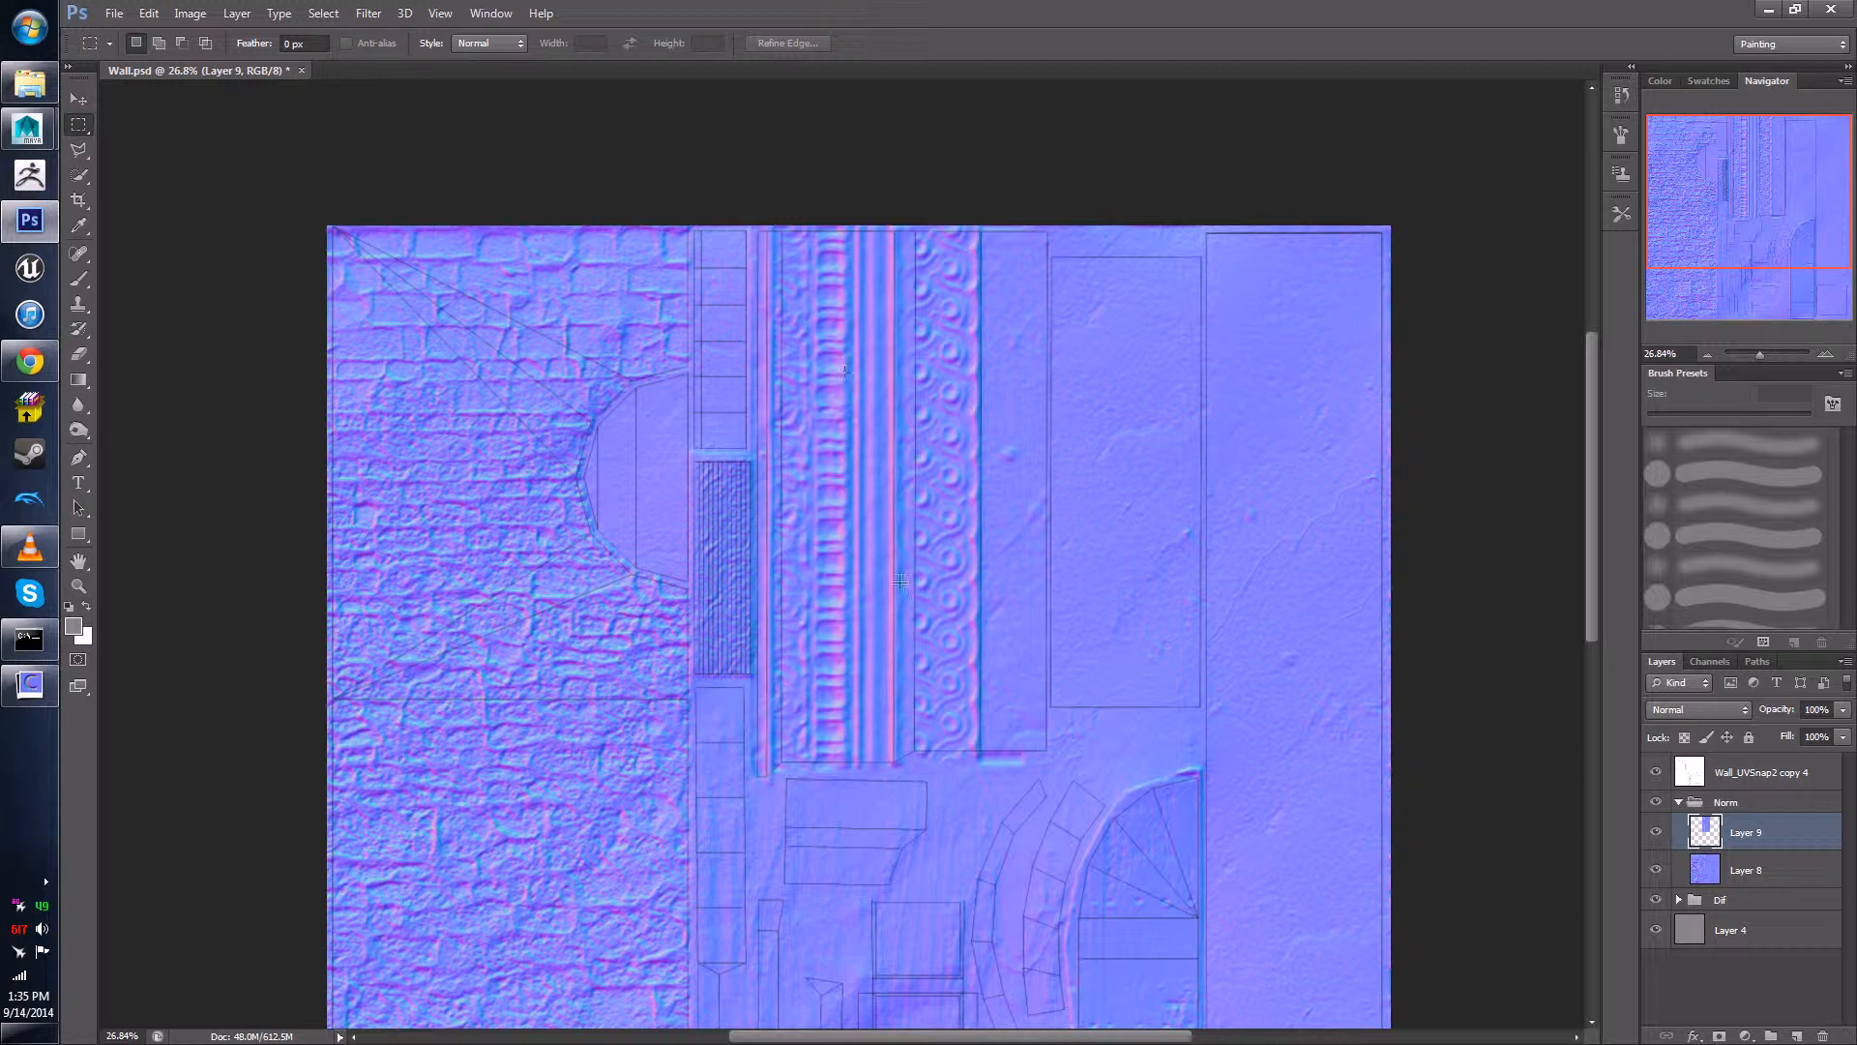
scroll(901, 581, "down", 2)
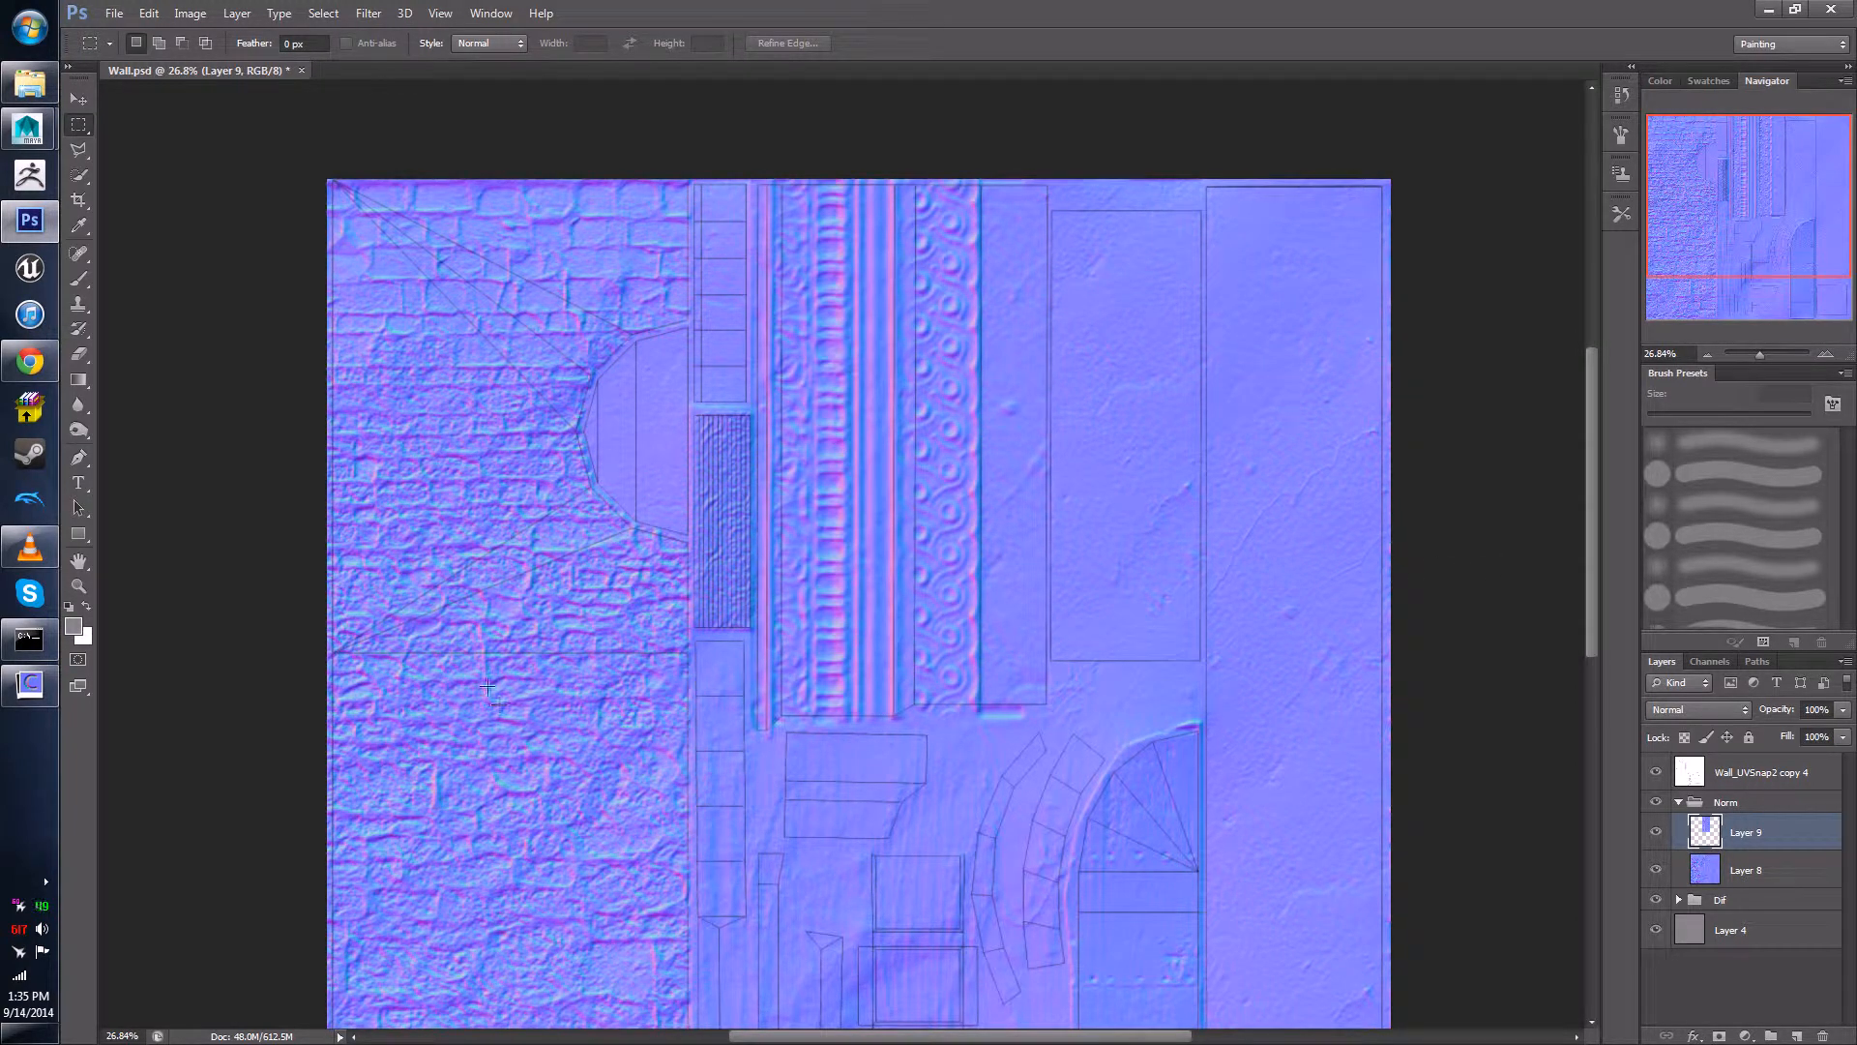
left_click(1655, 773)
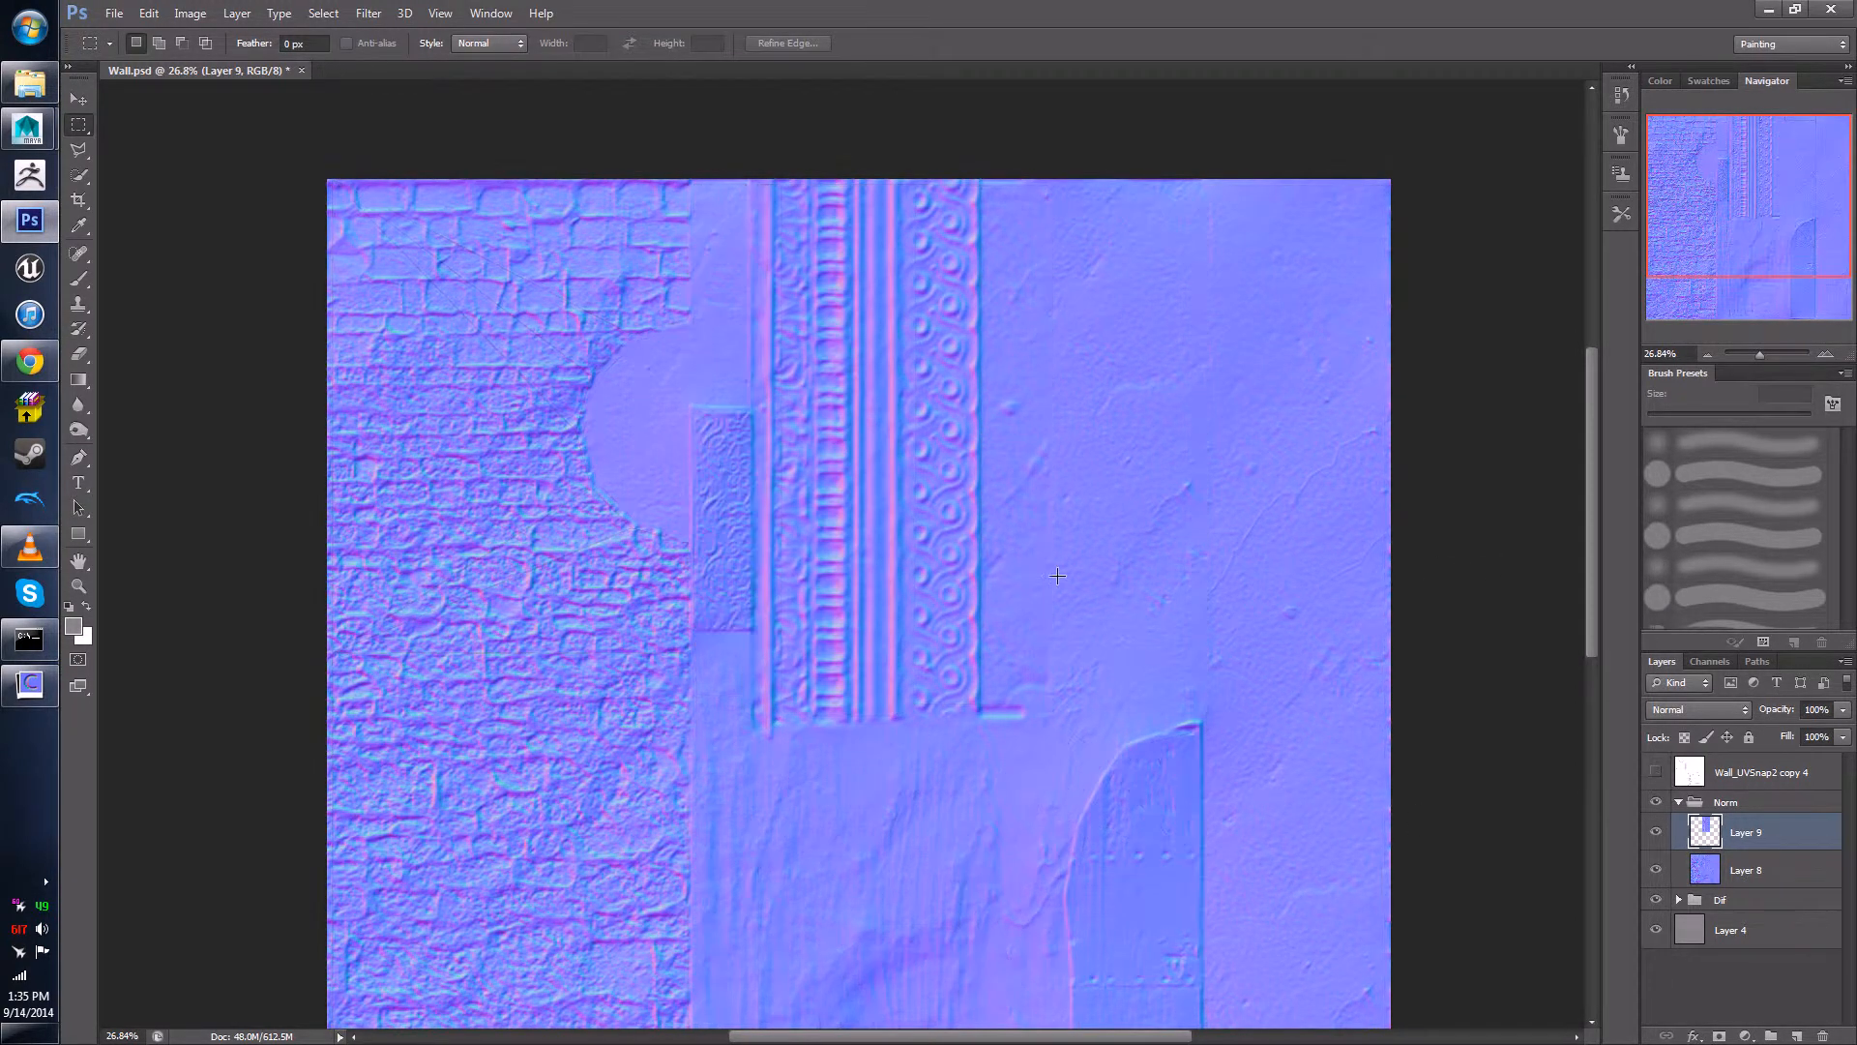
- Save a copy of the normal map as the Targa file Wall_Nor in the Texture folder at 32 bits/pixel
left_click(113, 14)
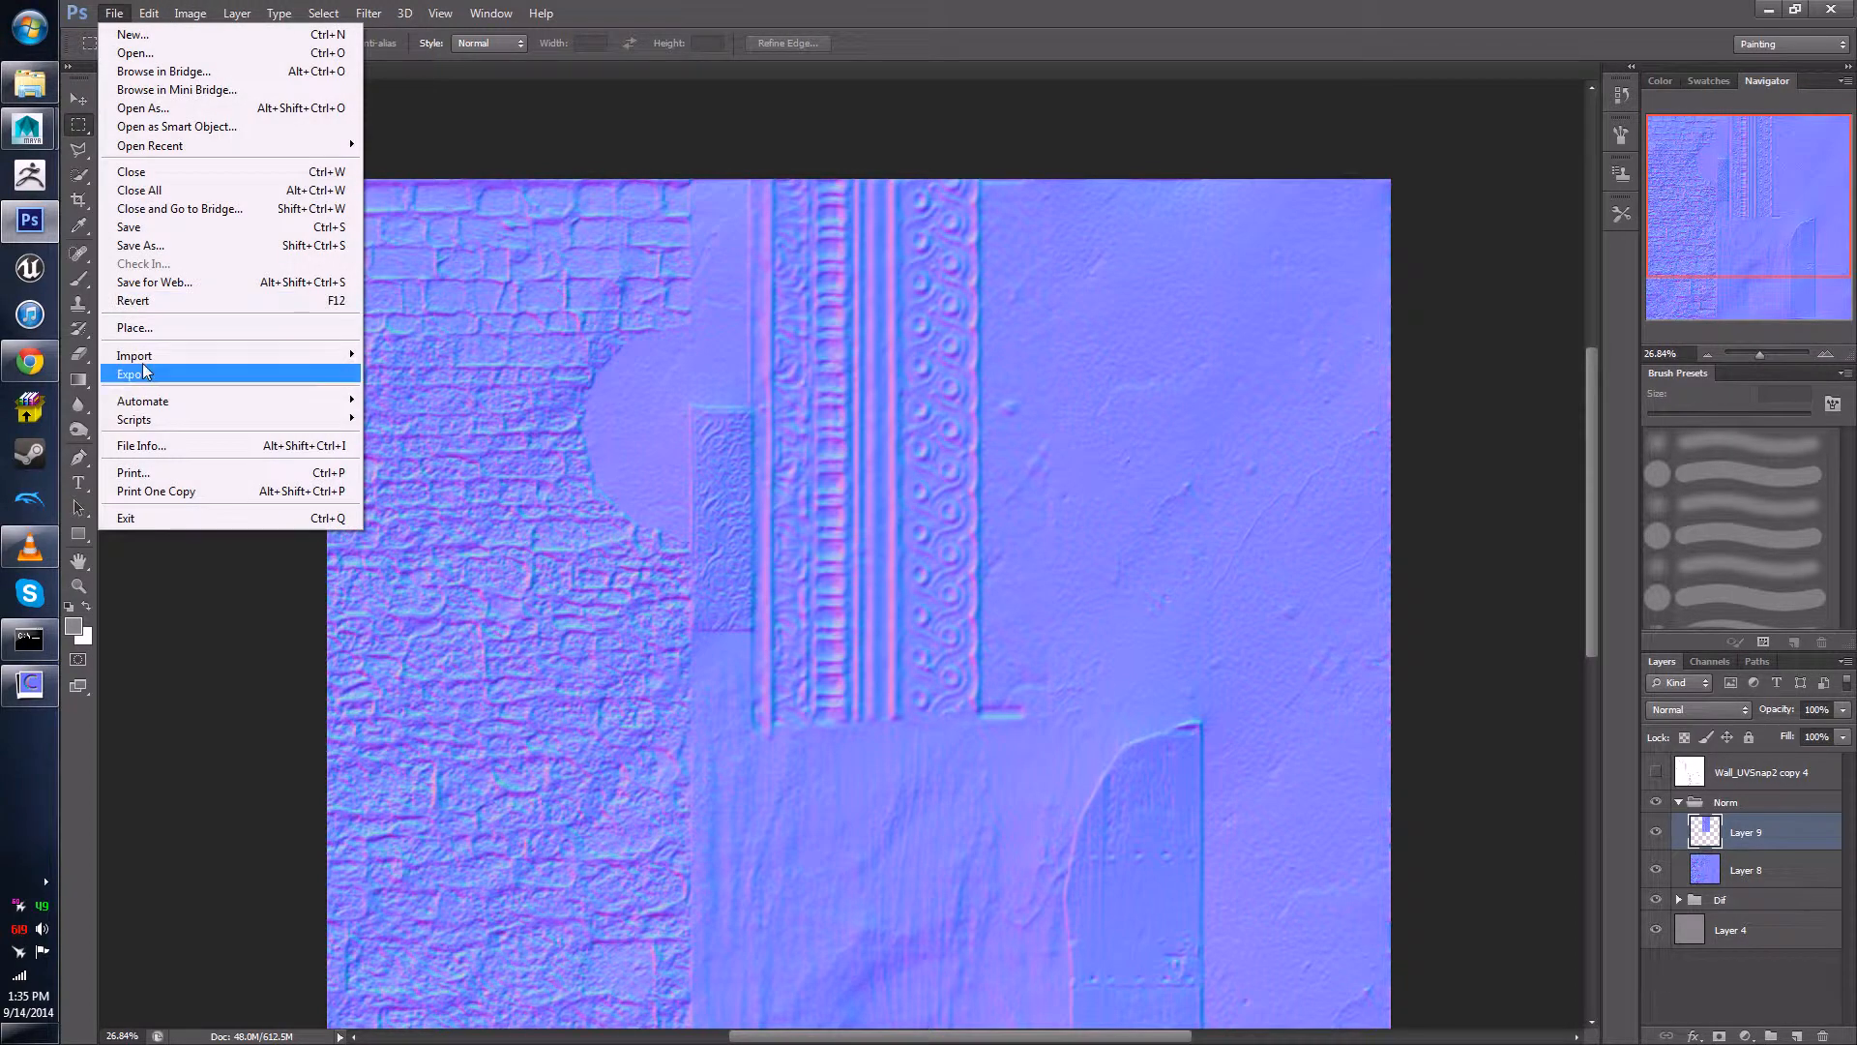
left_click(169, 244)
left_click(986, 648)
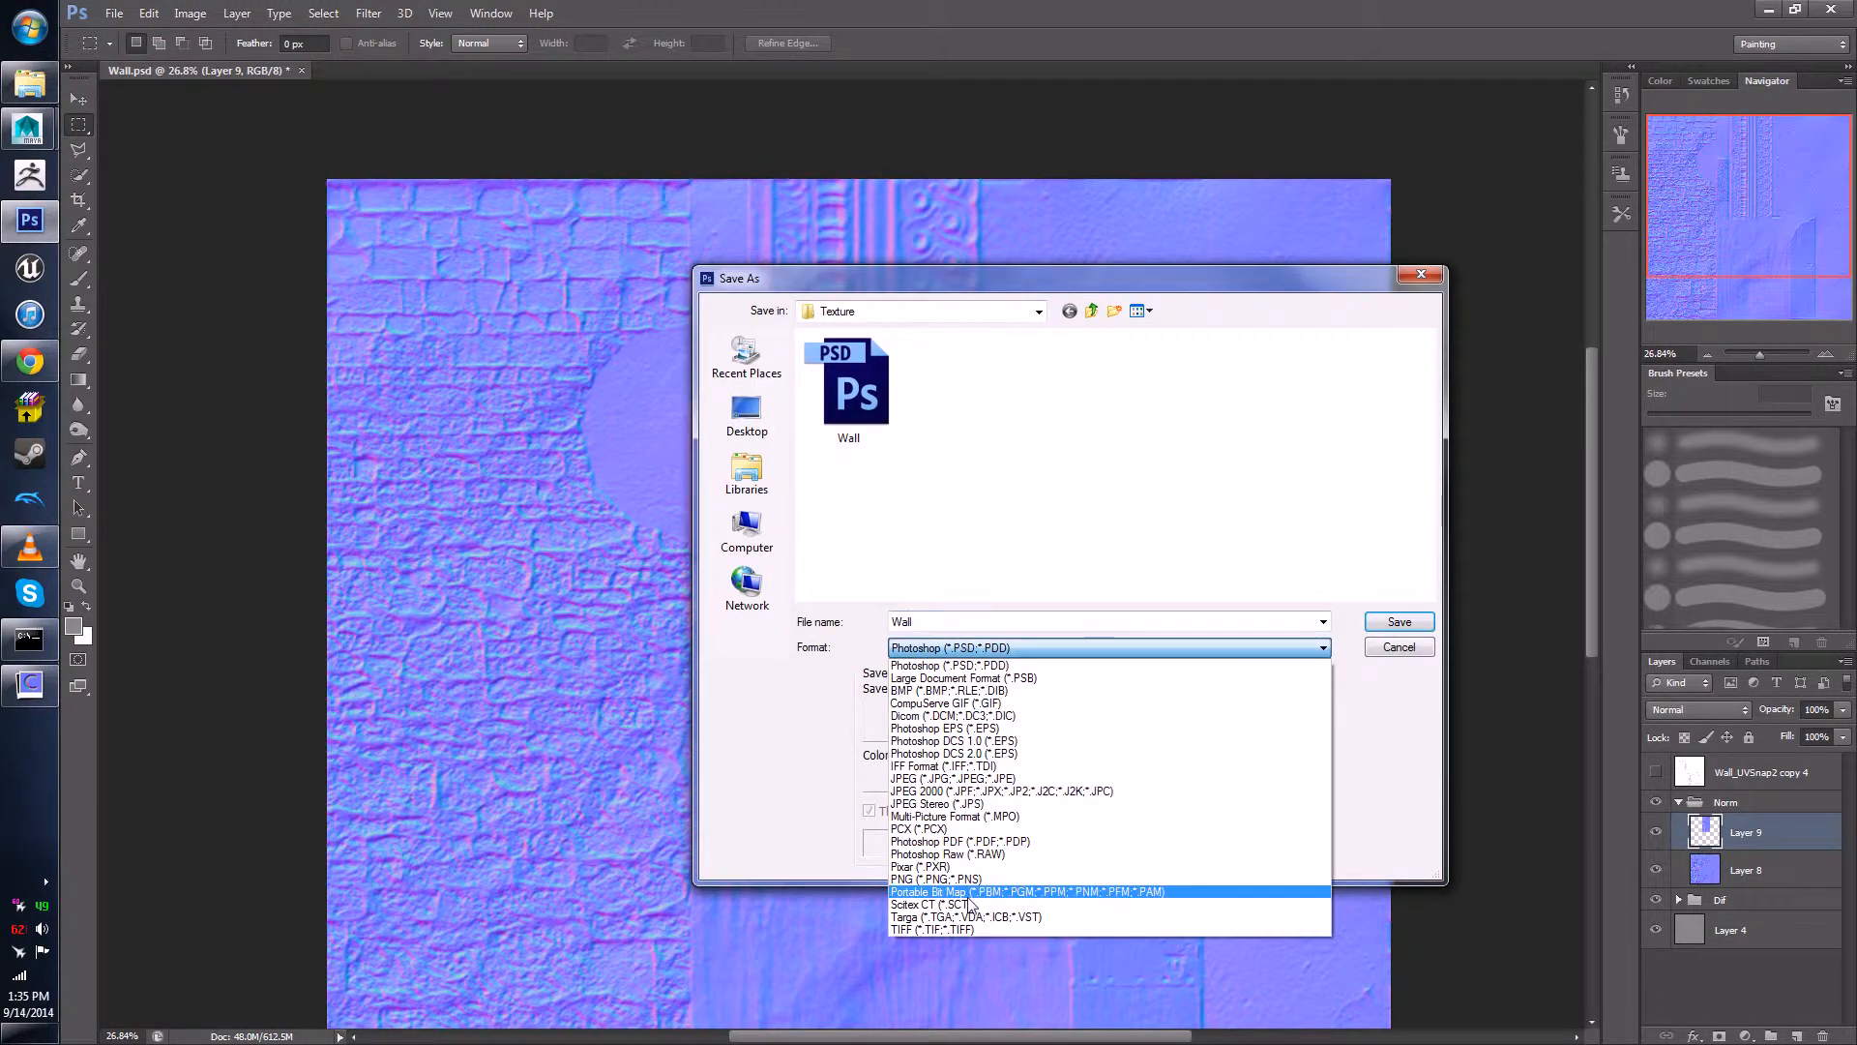
left_click(1064, 895)
double_click(977, 622)
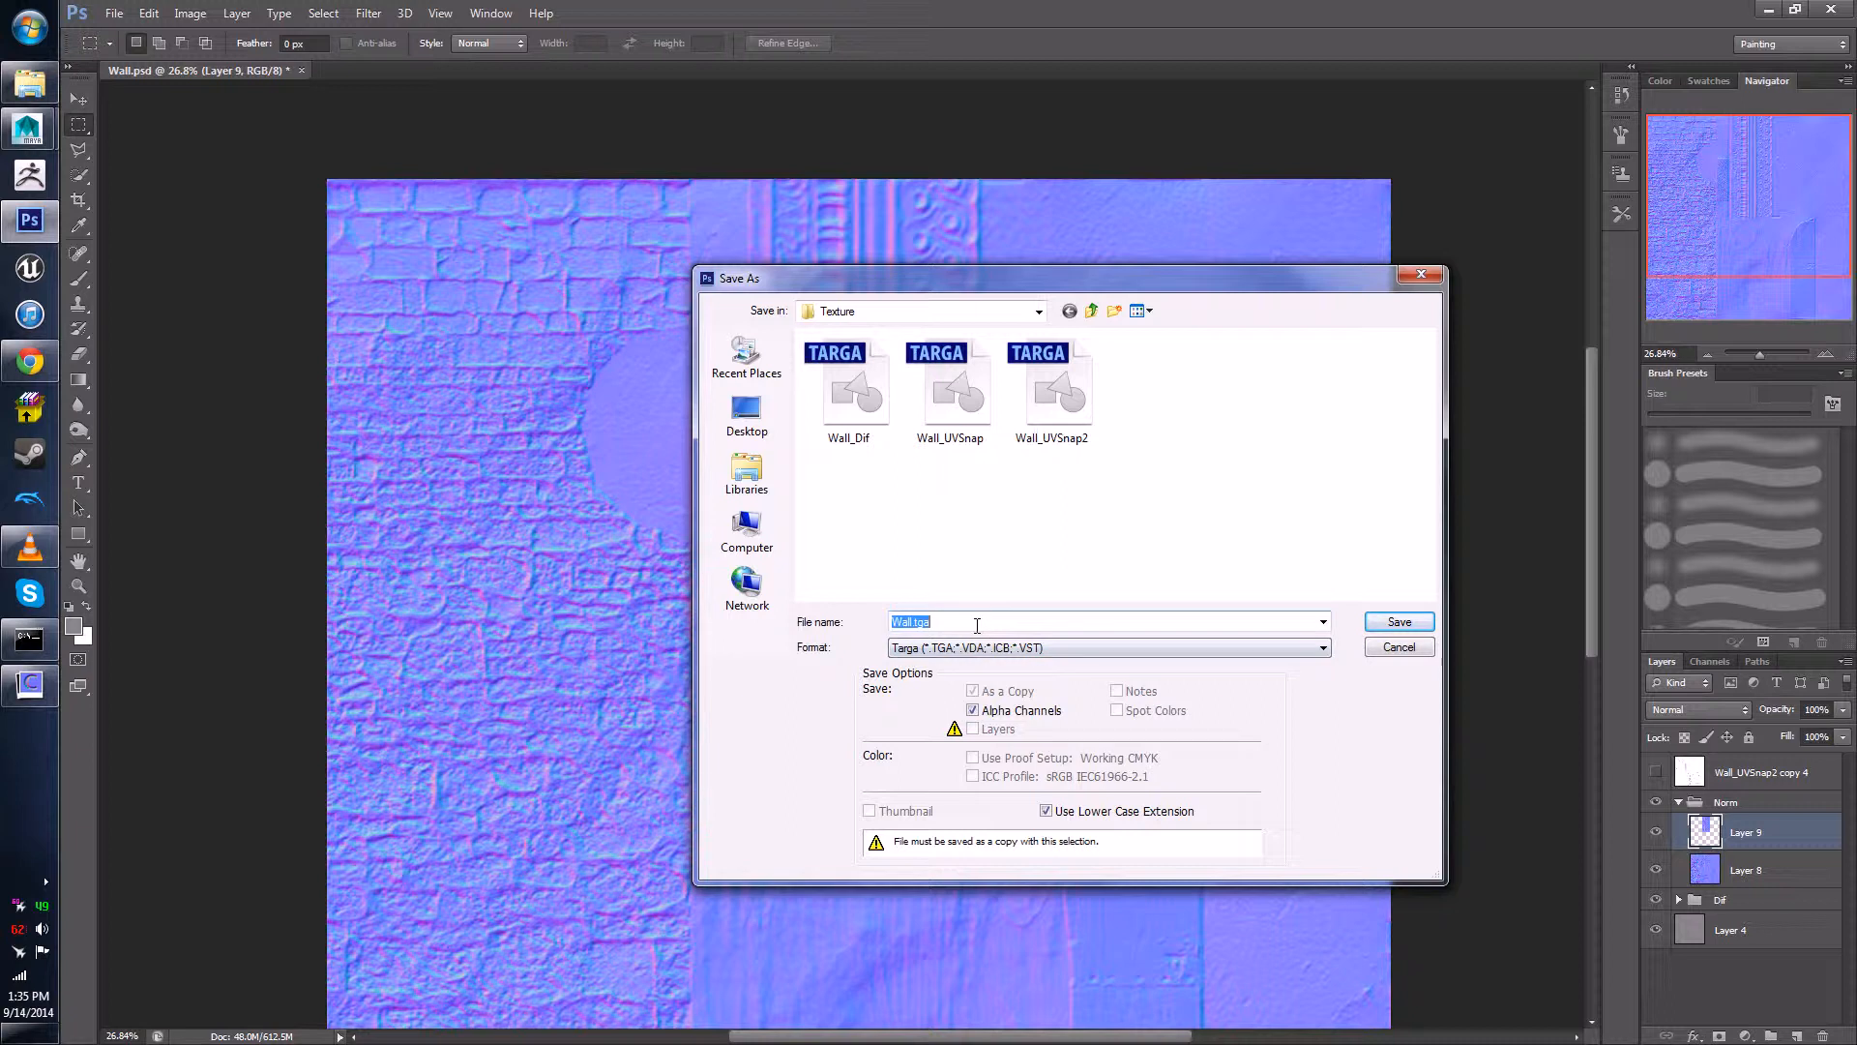
type("Wall_")
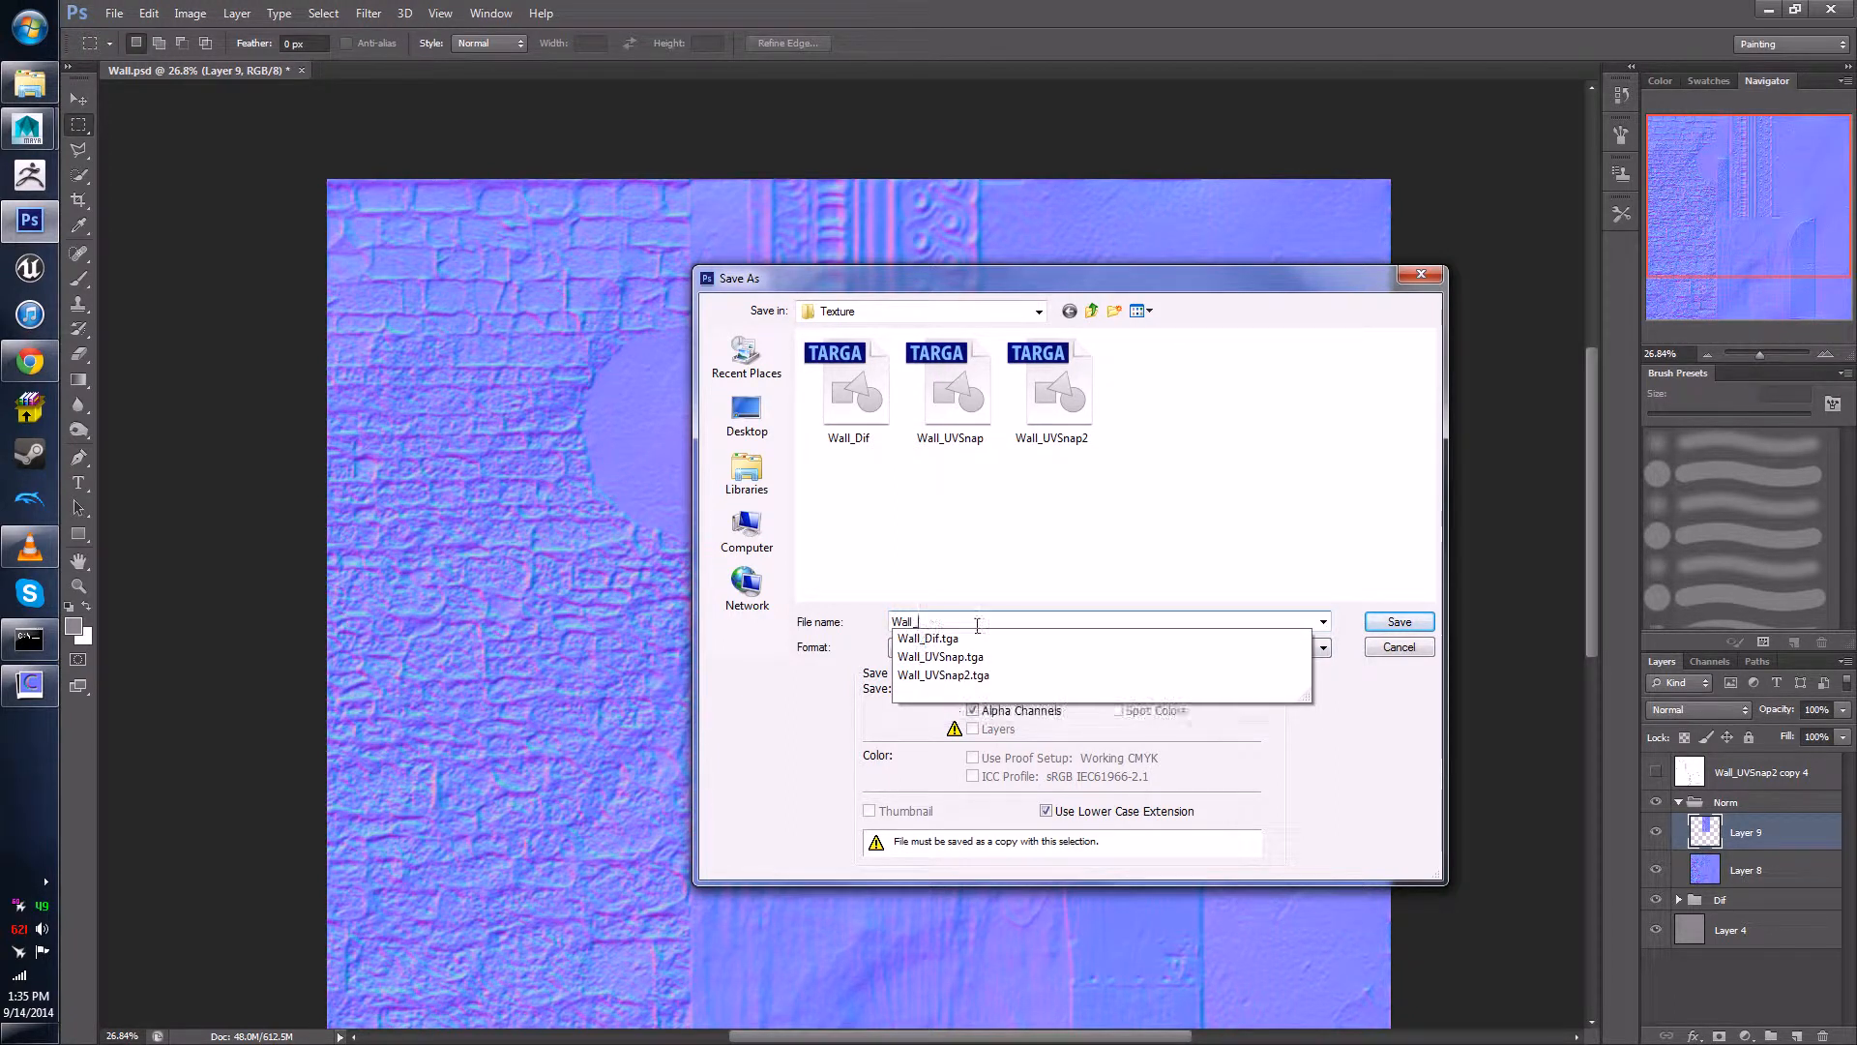
type("Nor")
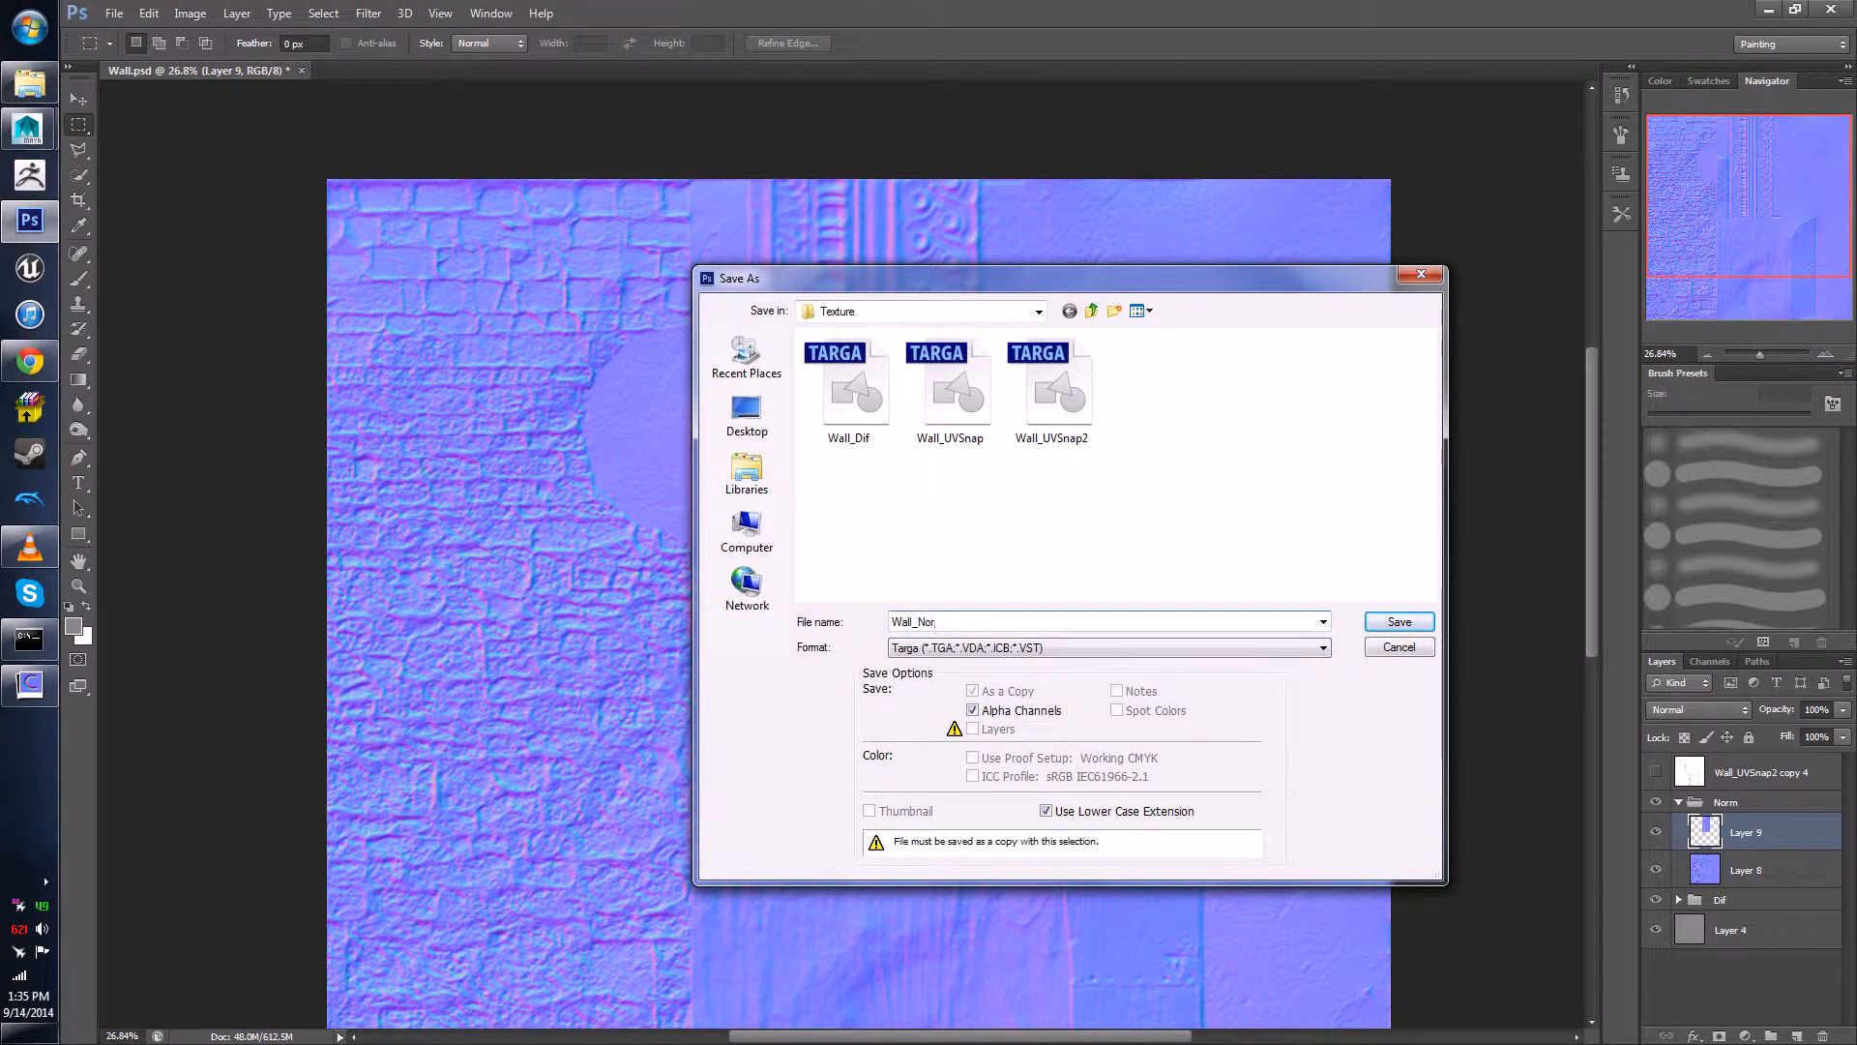
key("Return")
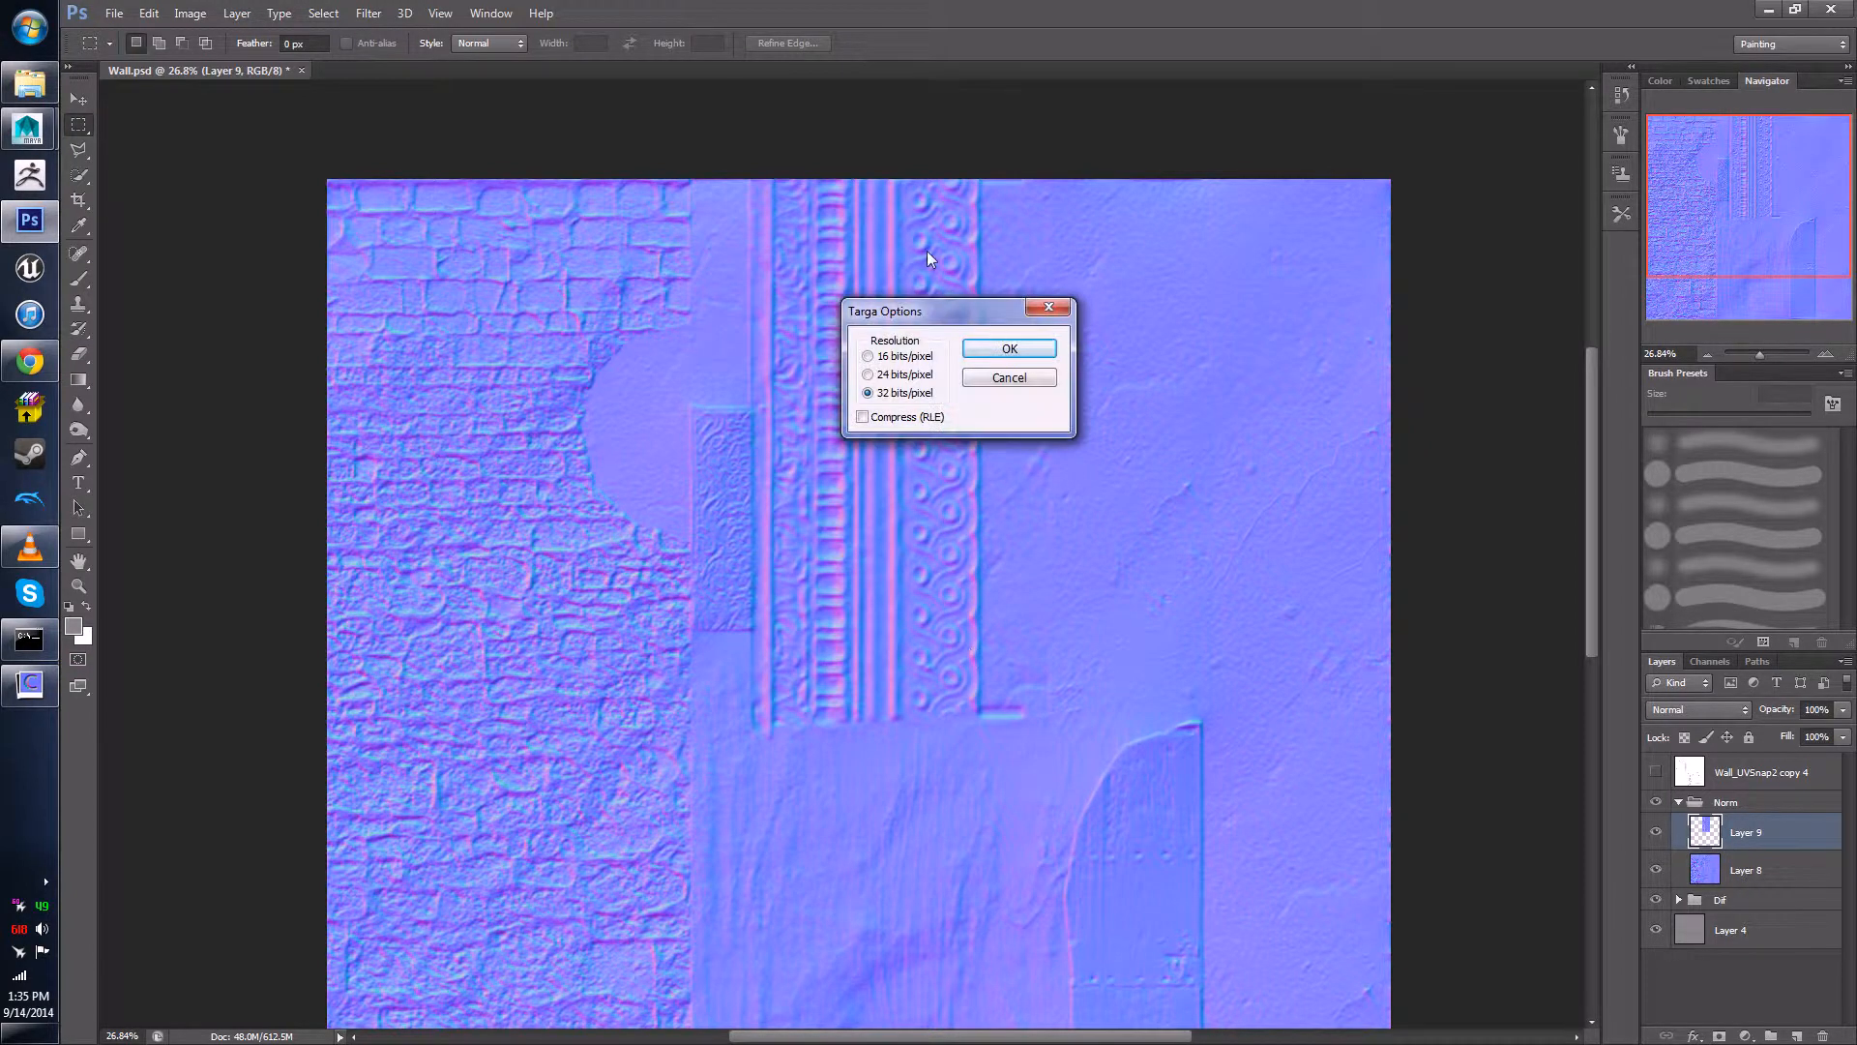
left_click(1009, 349)
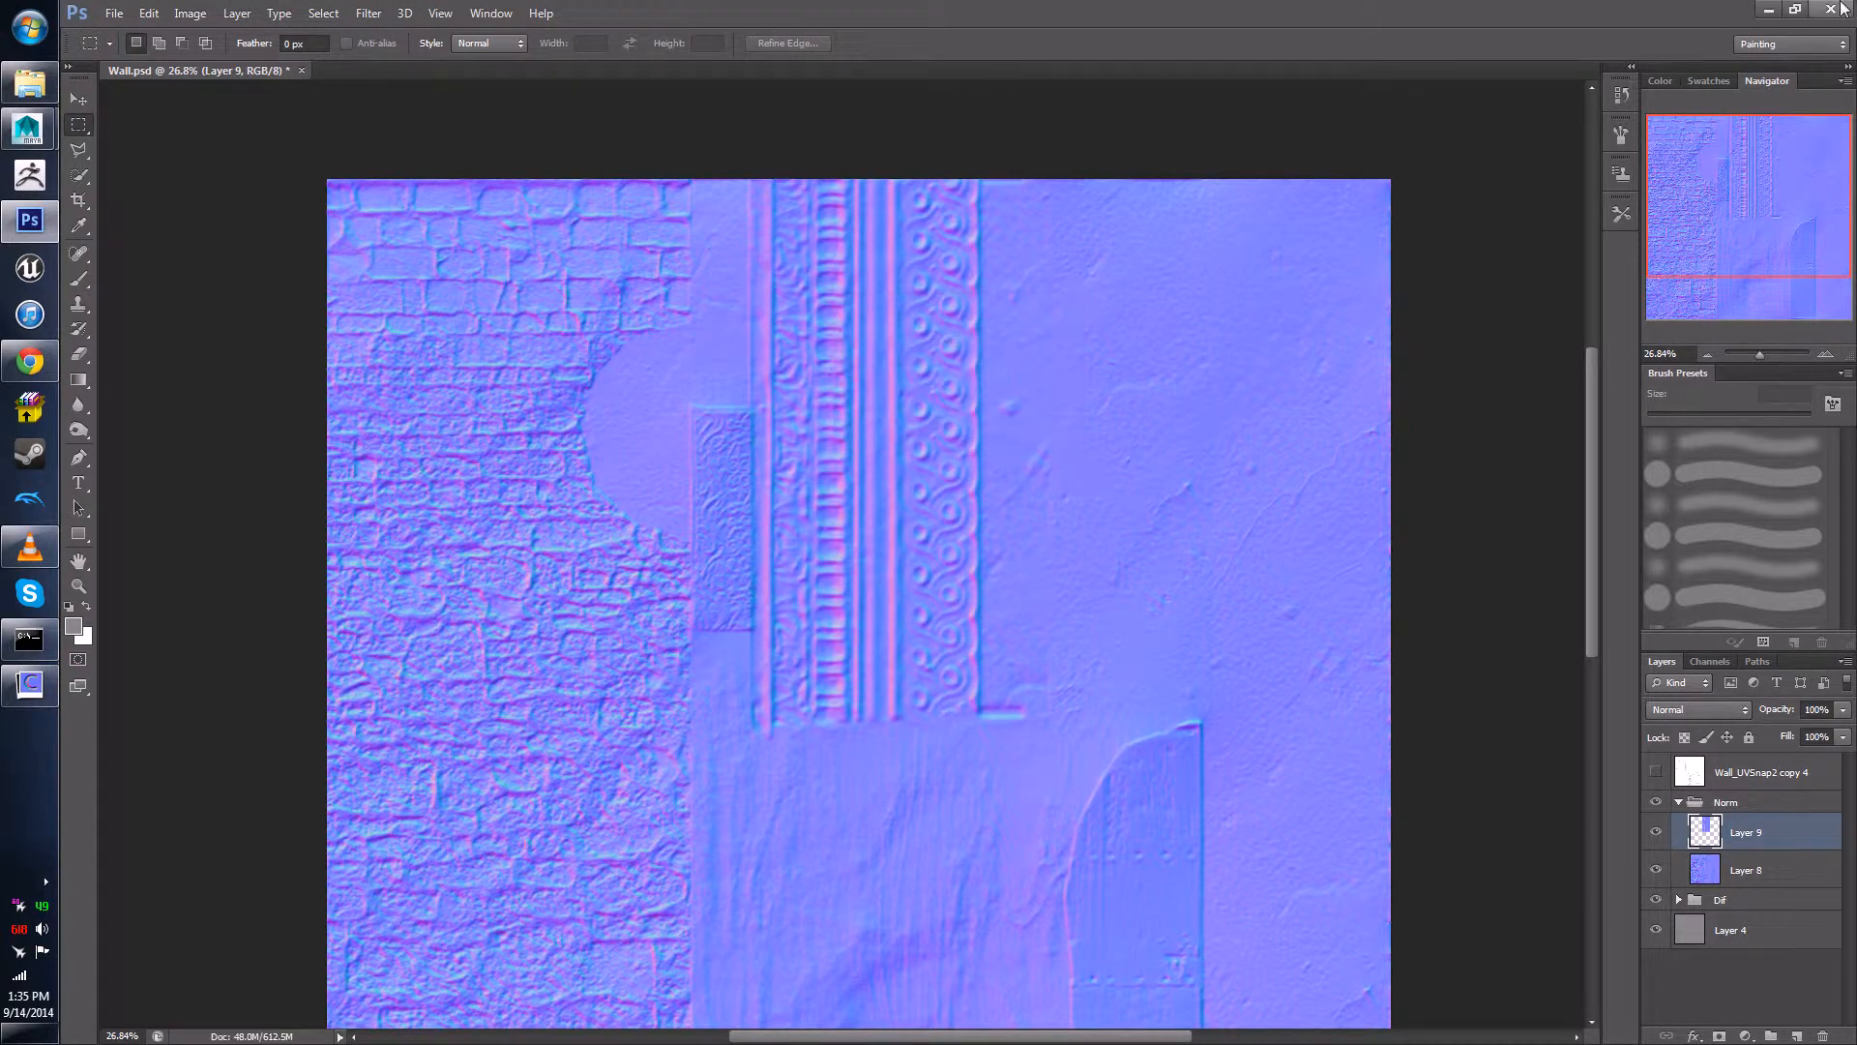
- Switch to Maya and bring up the wall model with the Hypershade beside the perspective view
left_click(1766, 12)
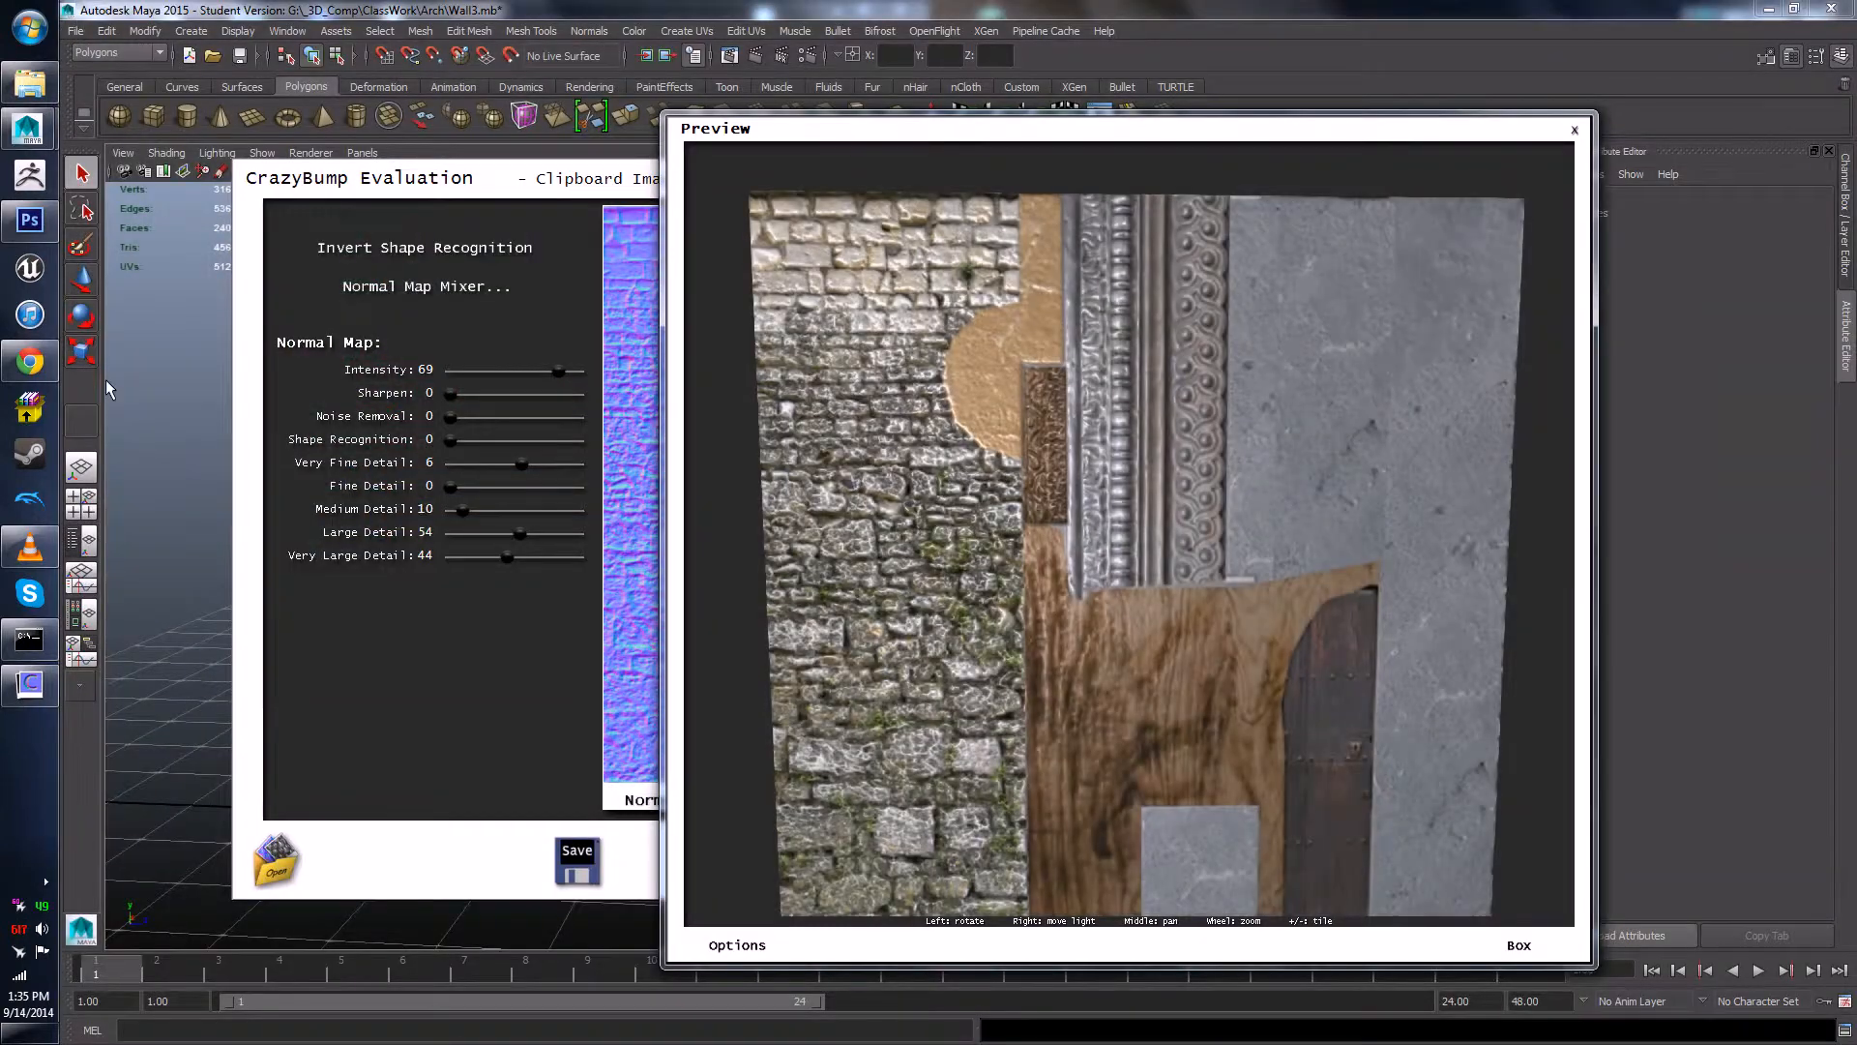
left_click(189, 357)
scroll(608, 572, "up", 3)
left_click_drag(608, 572, 640, 544, "alt")
scroll(640, 544, "down", 3)
left_click(626, 549)
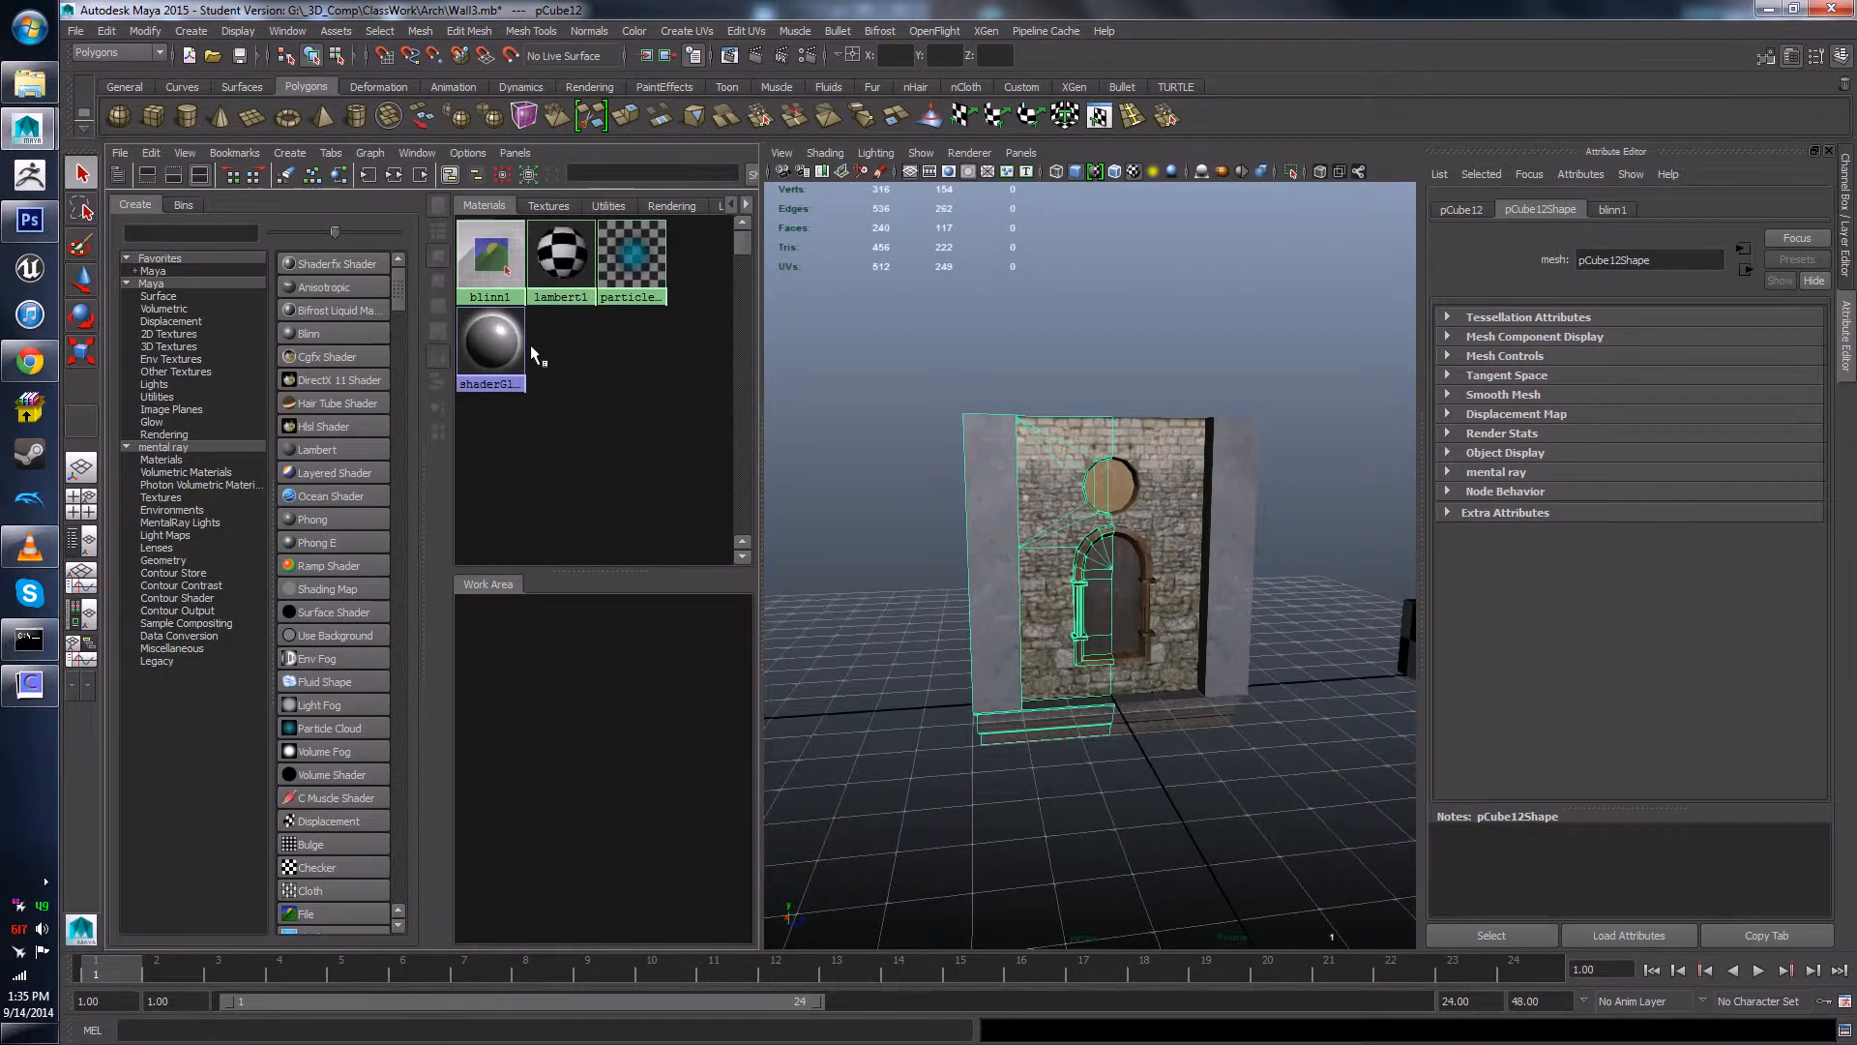
- Connect a new File texture to the Bump Mapping attribute of the blinn1 material
left_click(492, 257)
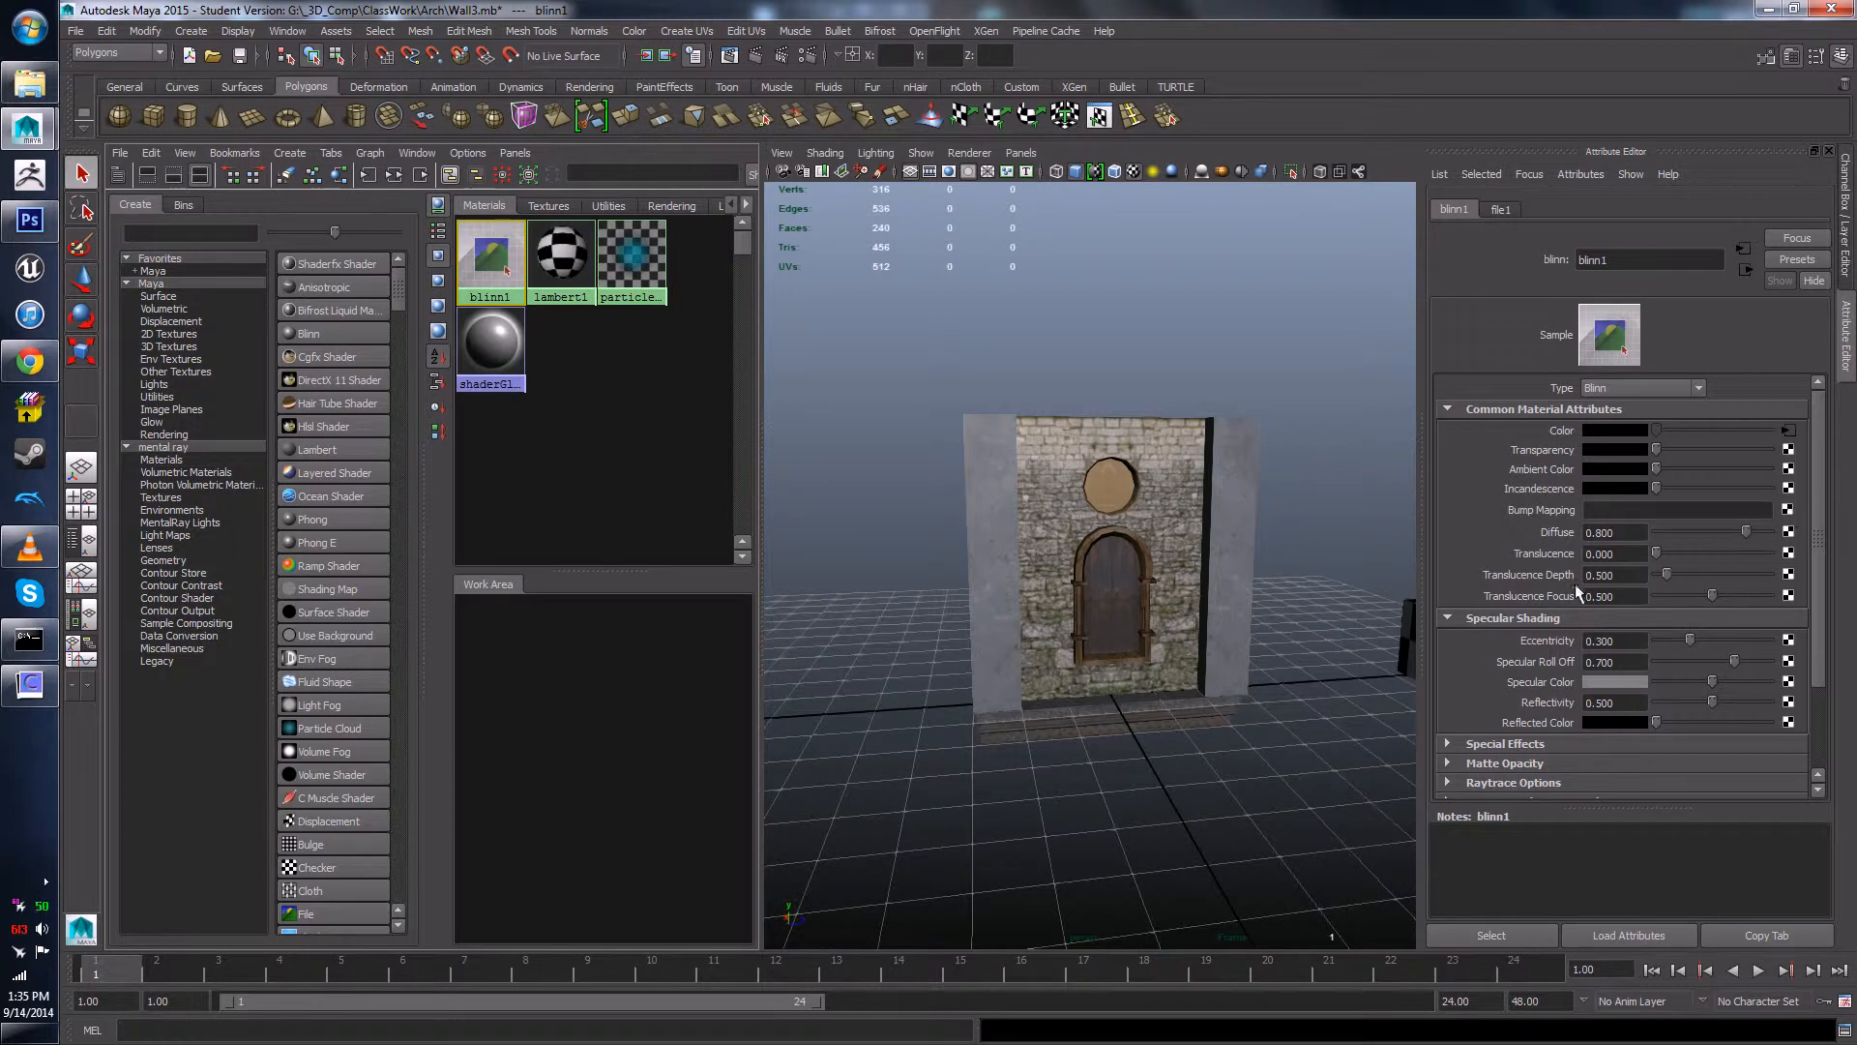
left_click(1788, 509)
left_click(851, 518)
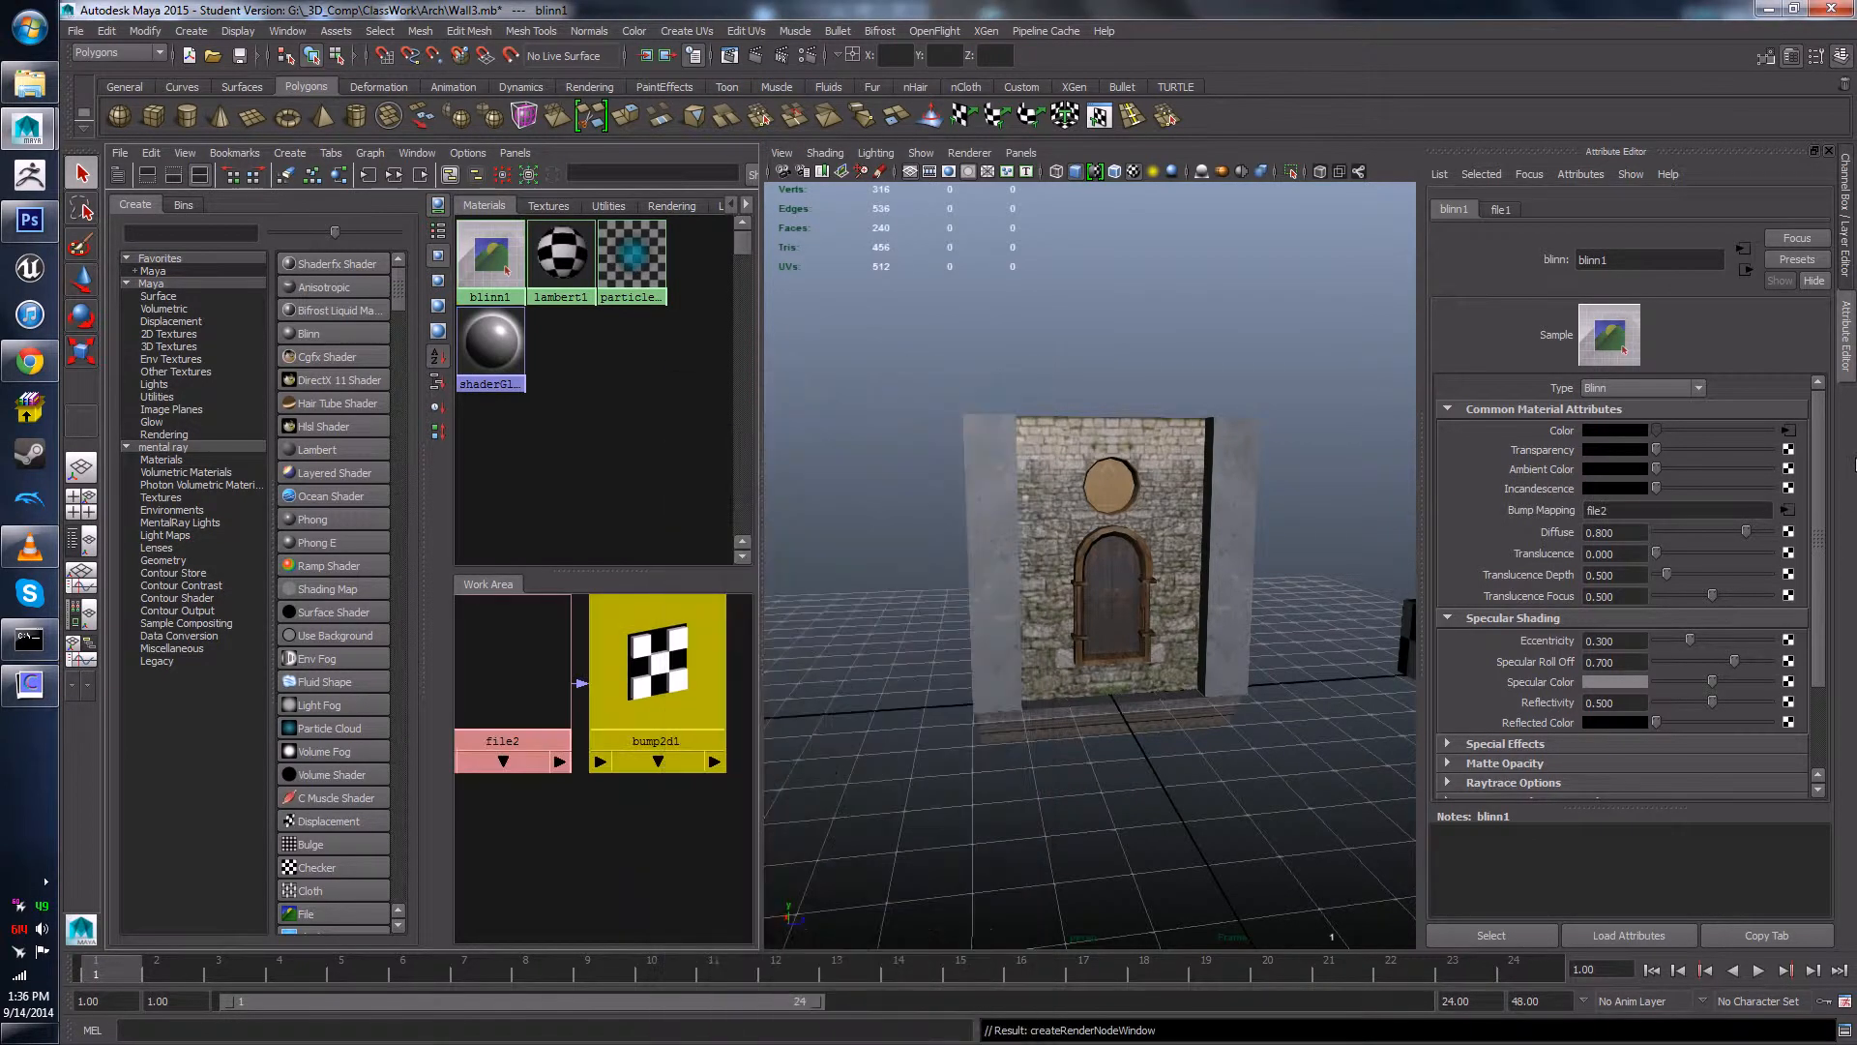
- Set the bump2d1 node of the blinn1 material to be used as Tangent Space Normals
left_click(1669, 452)
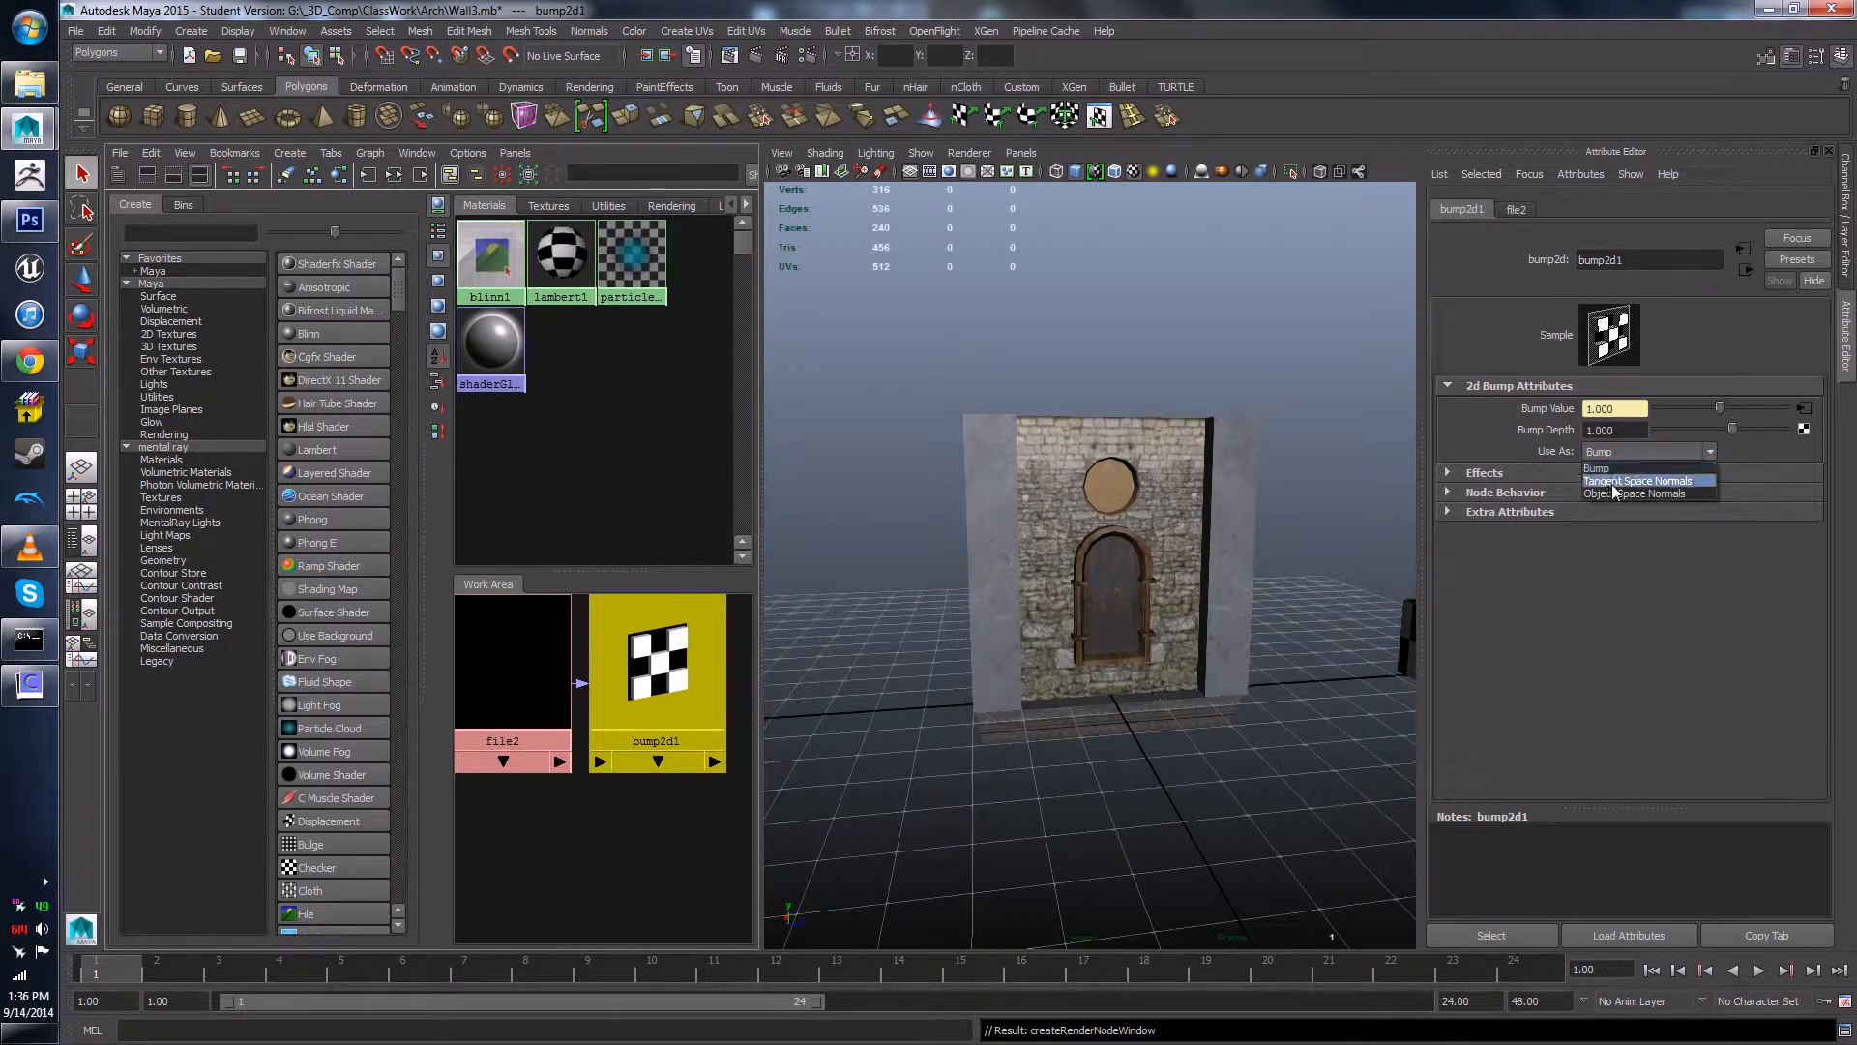
left_click(1635, 481)
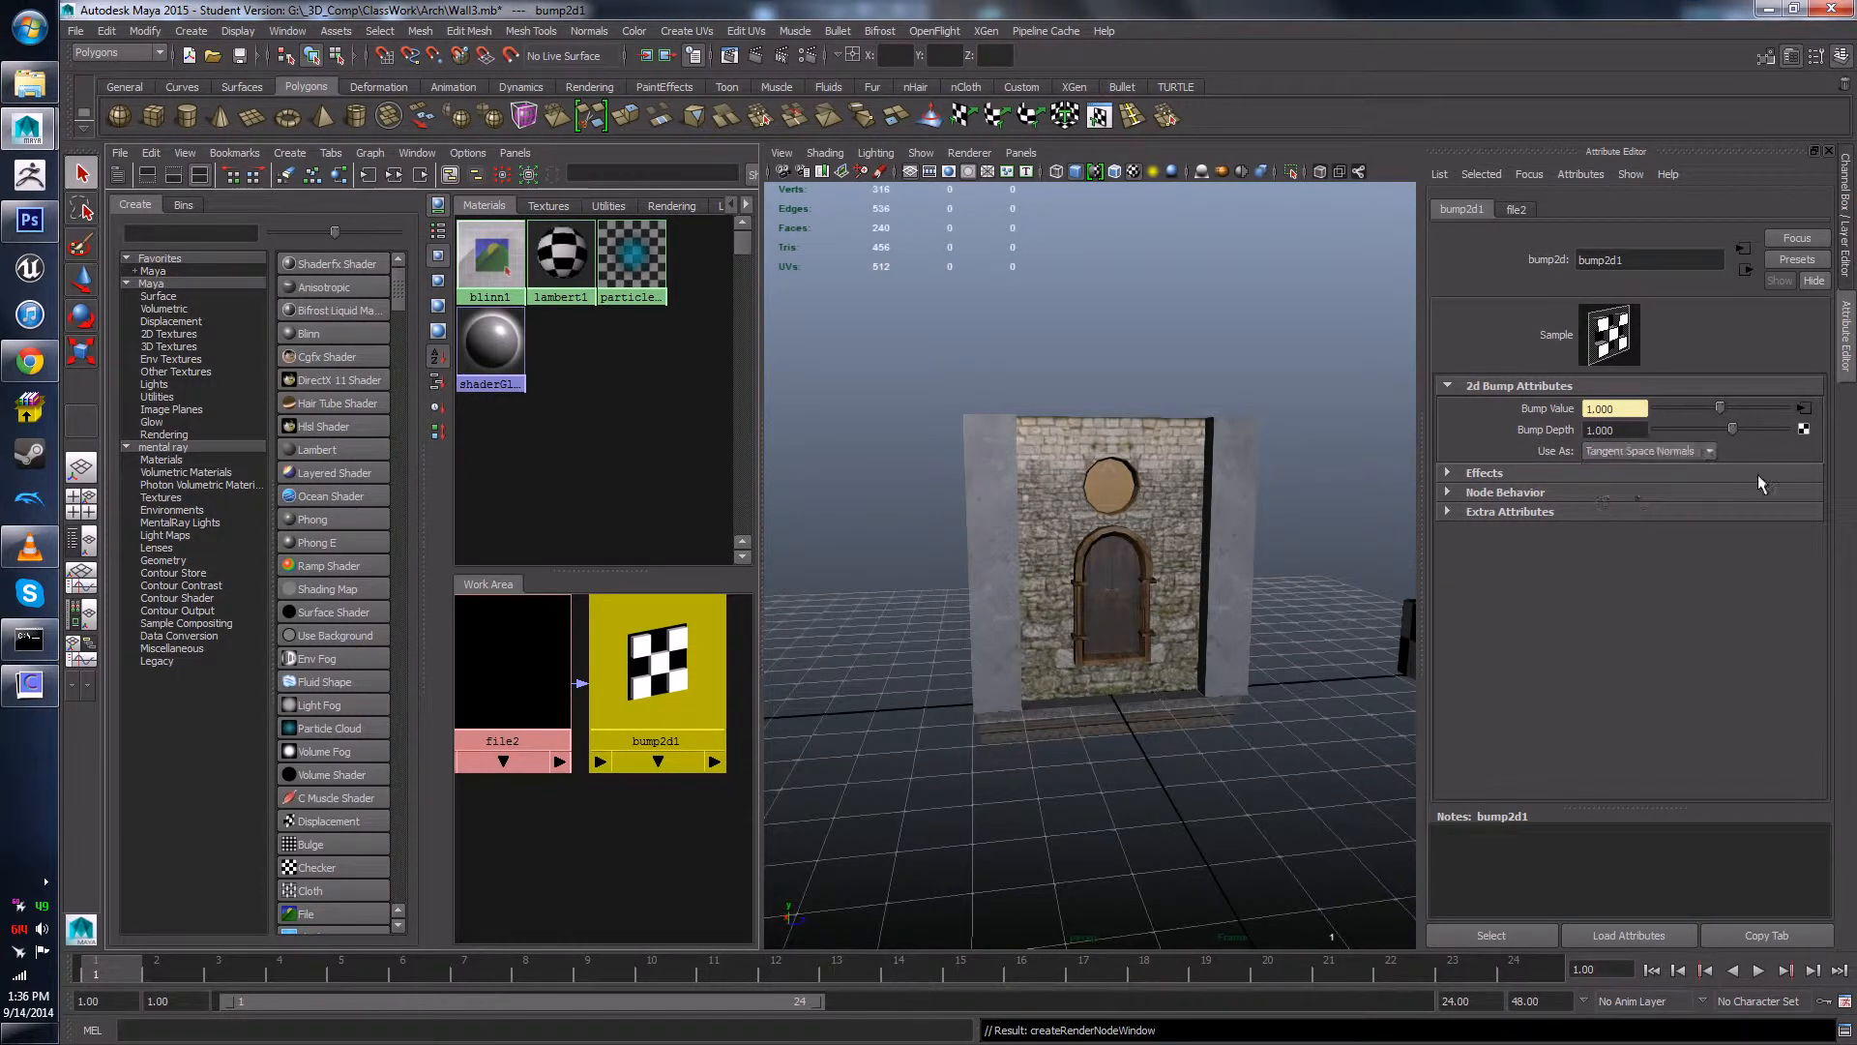
- Load Wall_Nor.tga from G:\_3D_Comp\ClassWork\Arch\Texture as the image of the file2 bump texture
left_click(1807, 410)
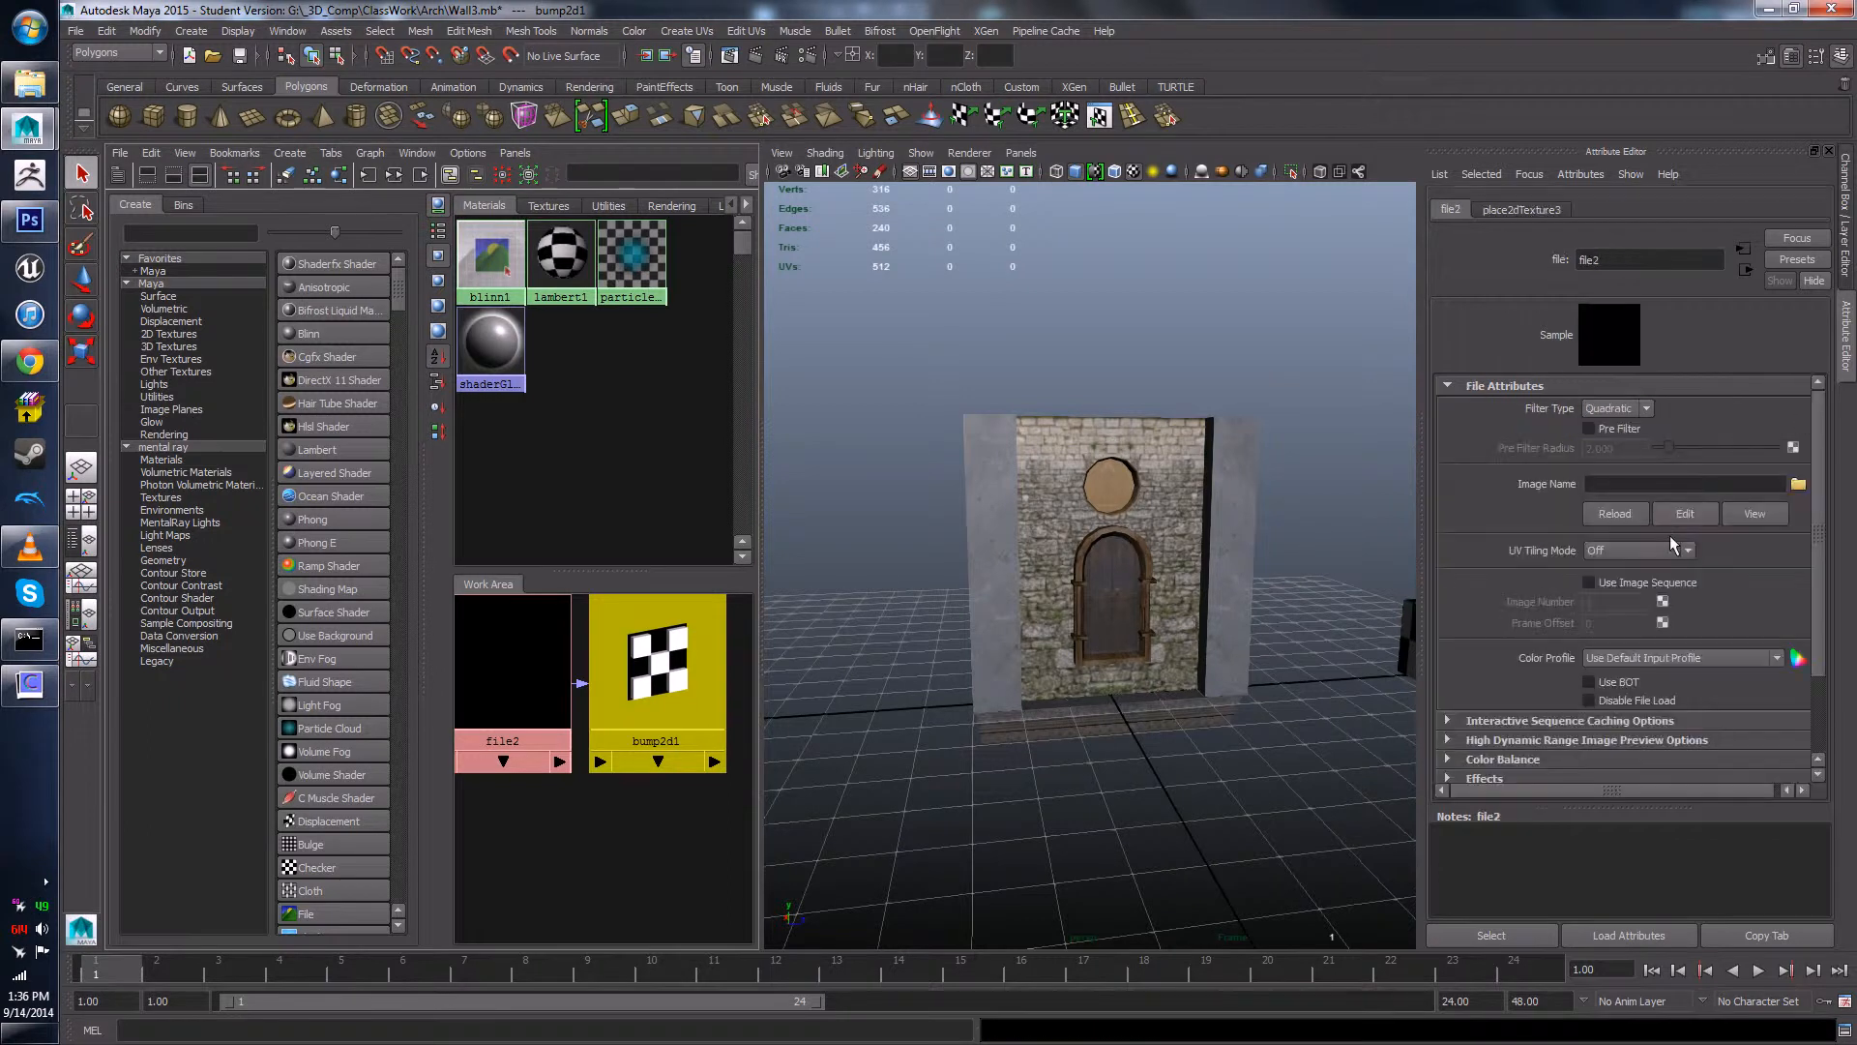
left_click(1799, 485)
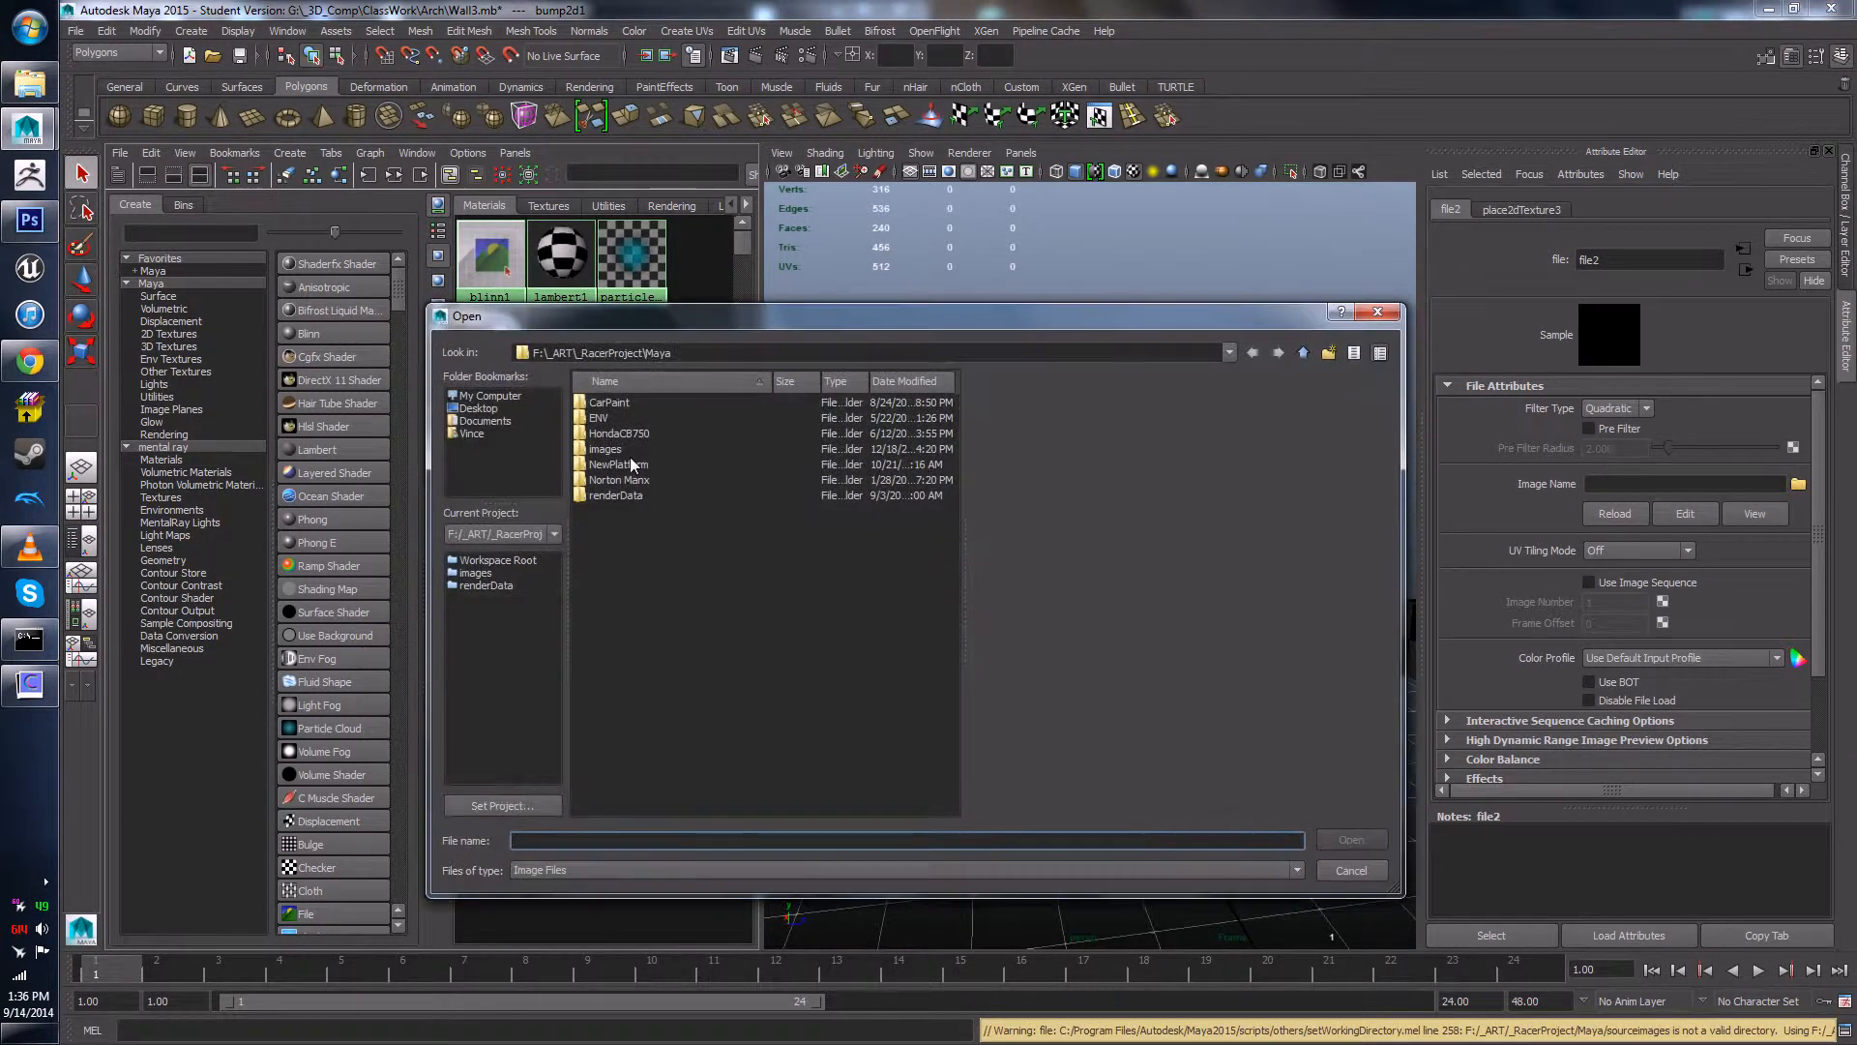
left_click(490, 395)
double_click(620, 464)
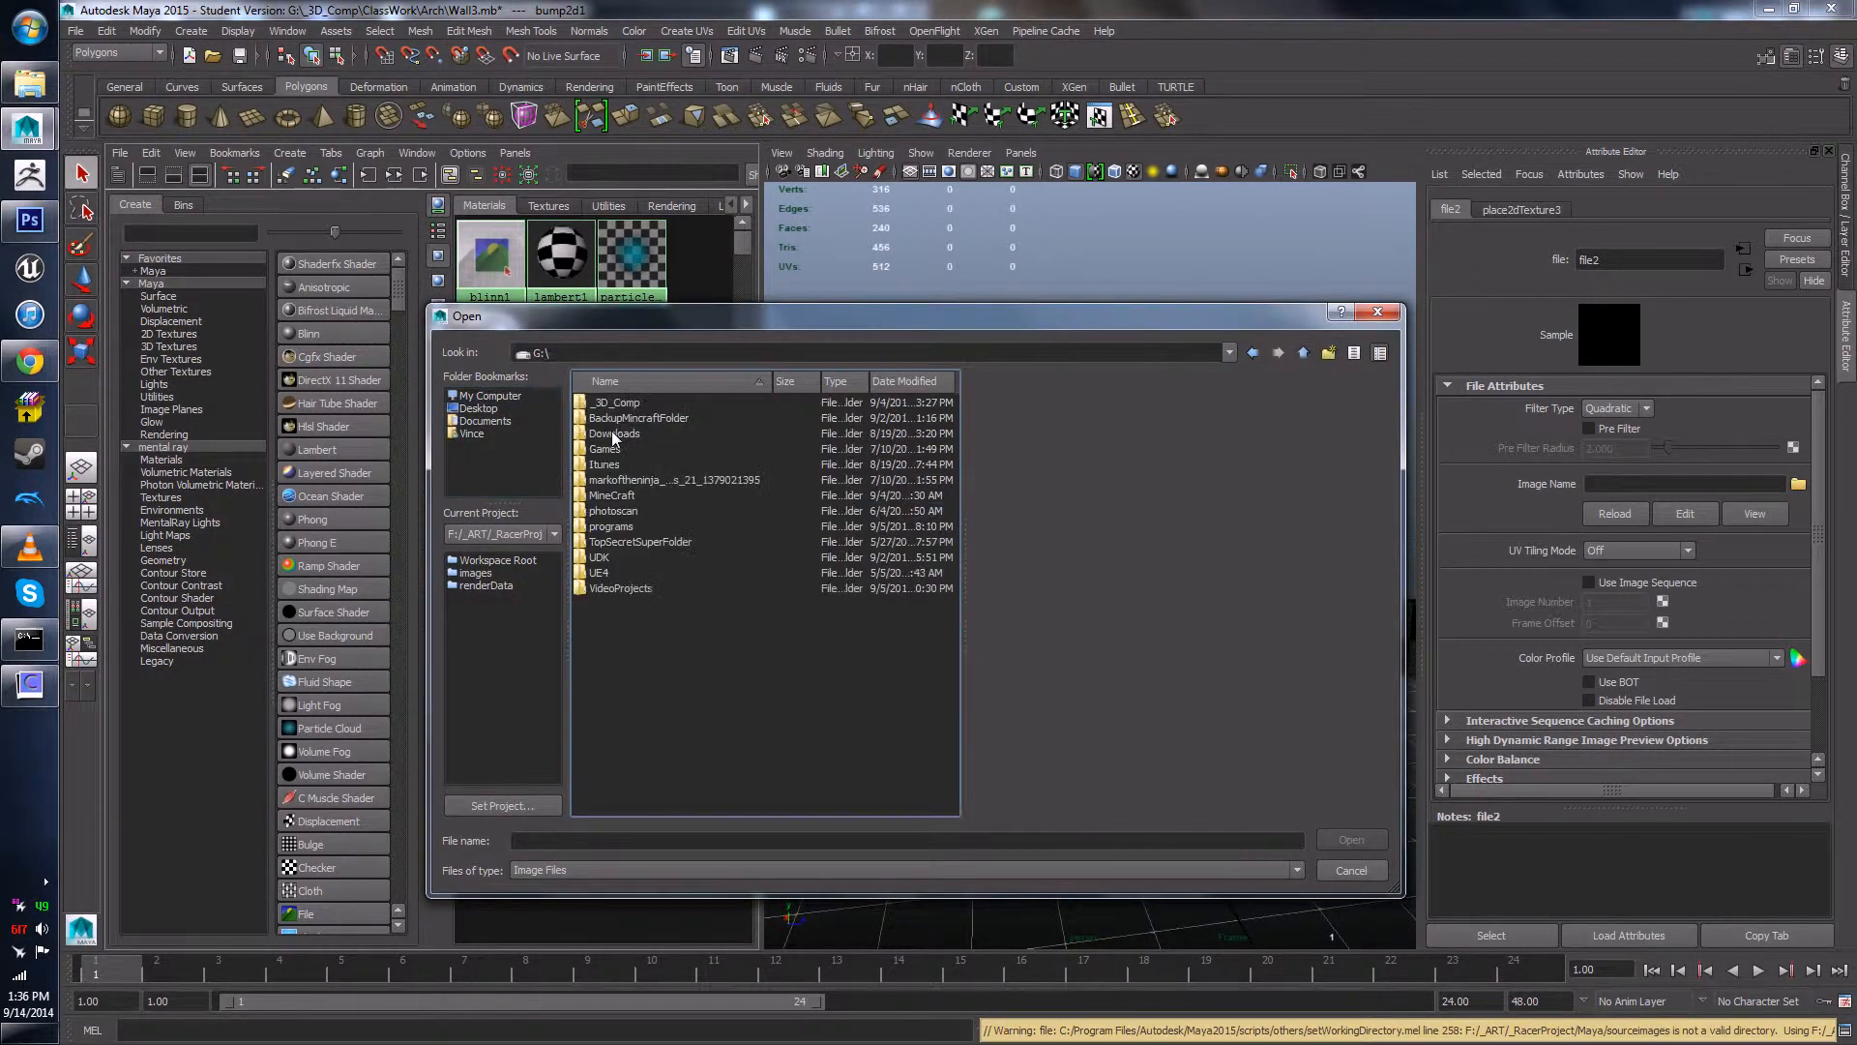
double_click(619, 417)
left_click(623, 434)
double_click(613, 450)
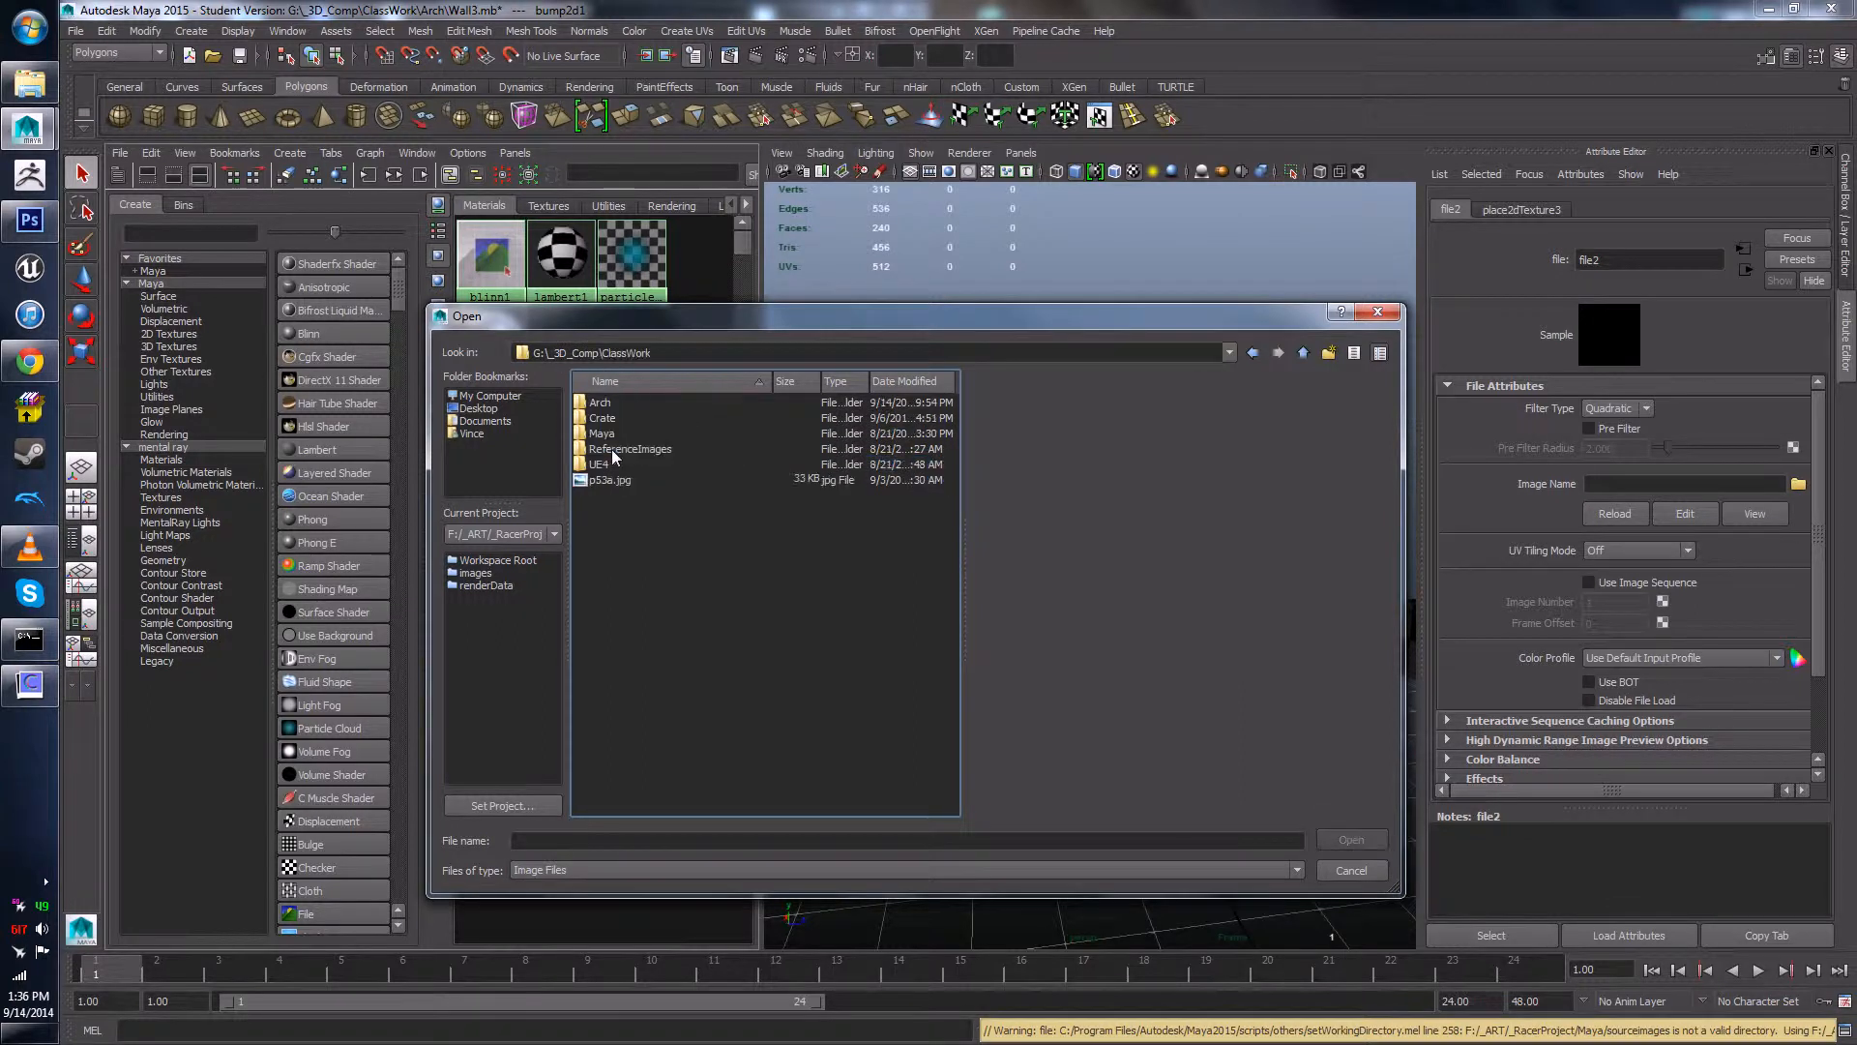
double_click(618, 407)
double_click(615, 436)
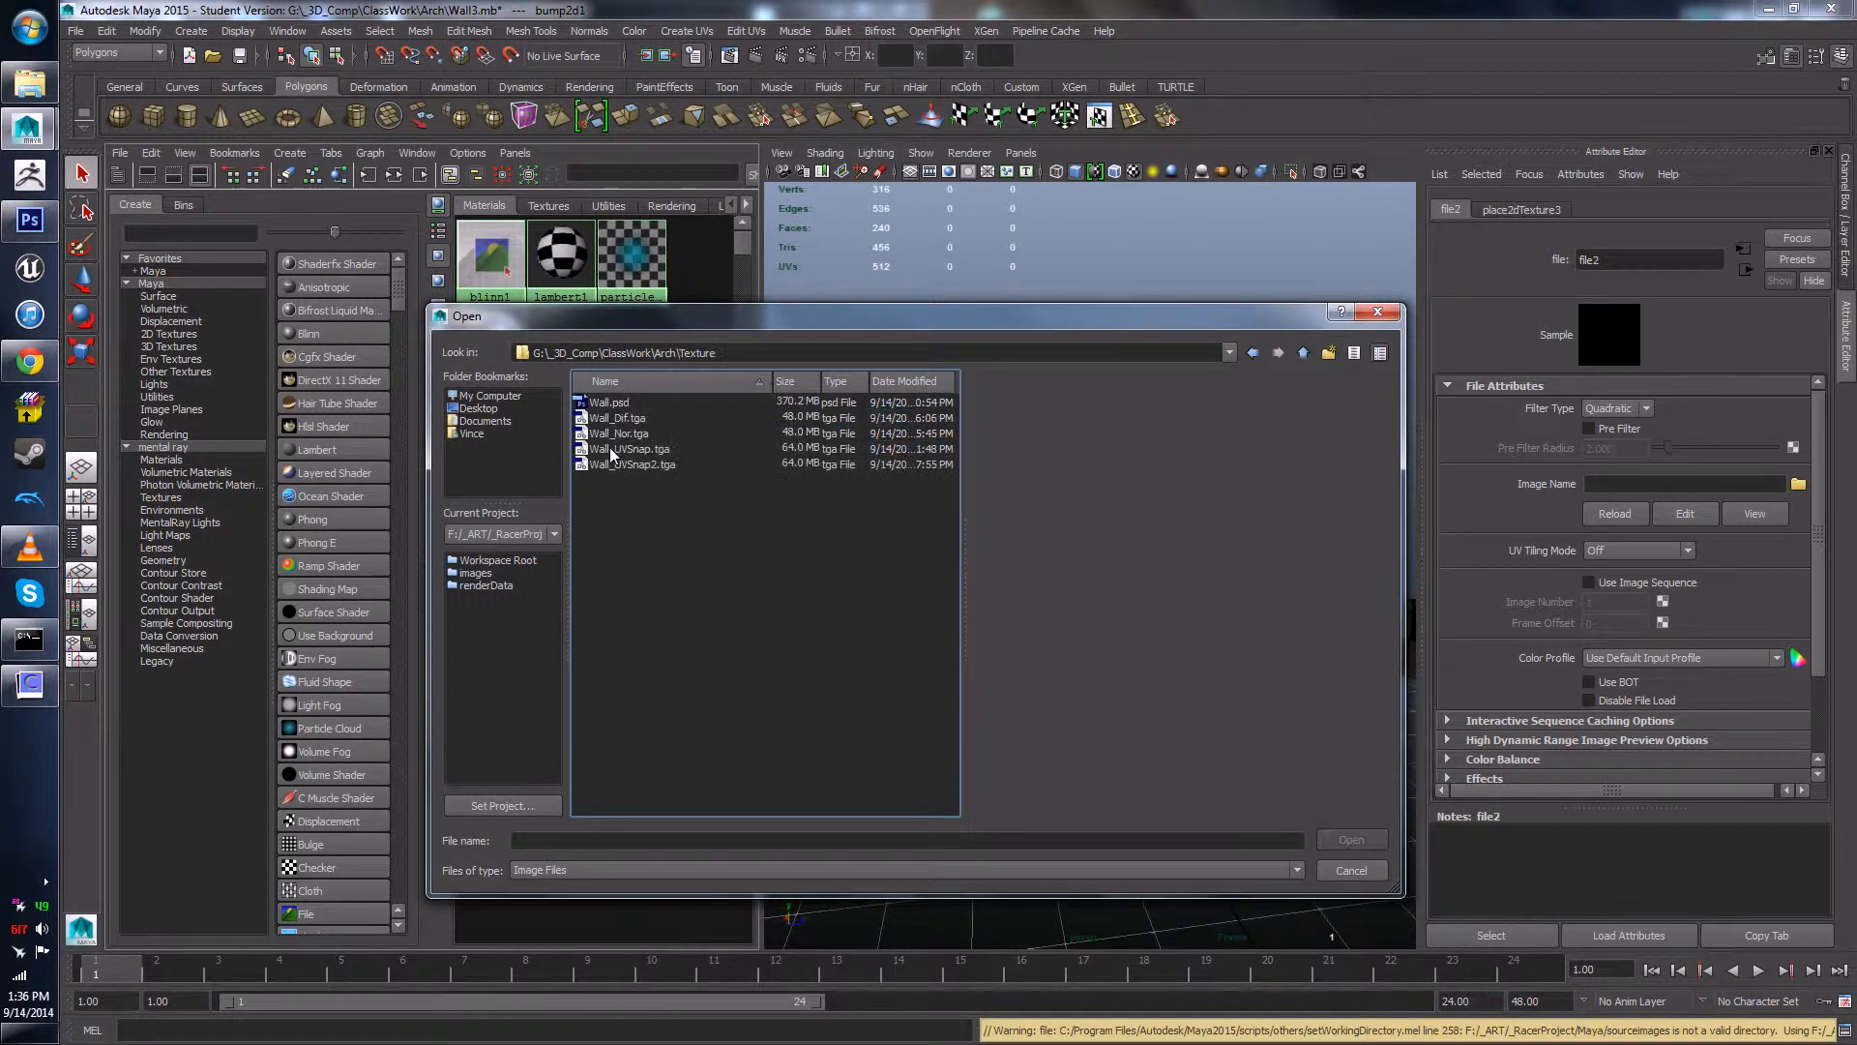
left_click(619, 433)
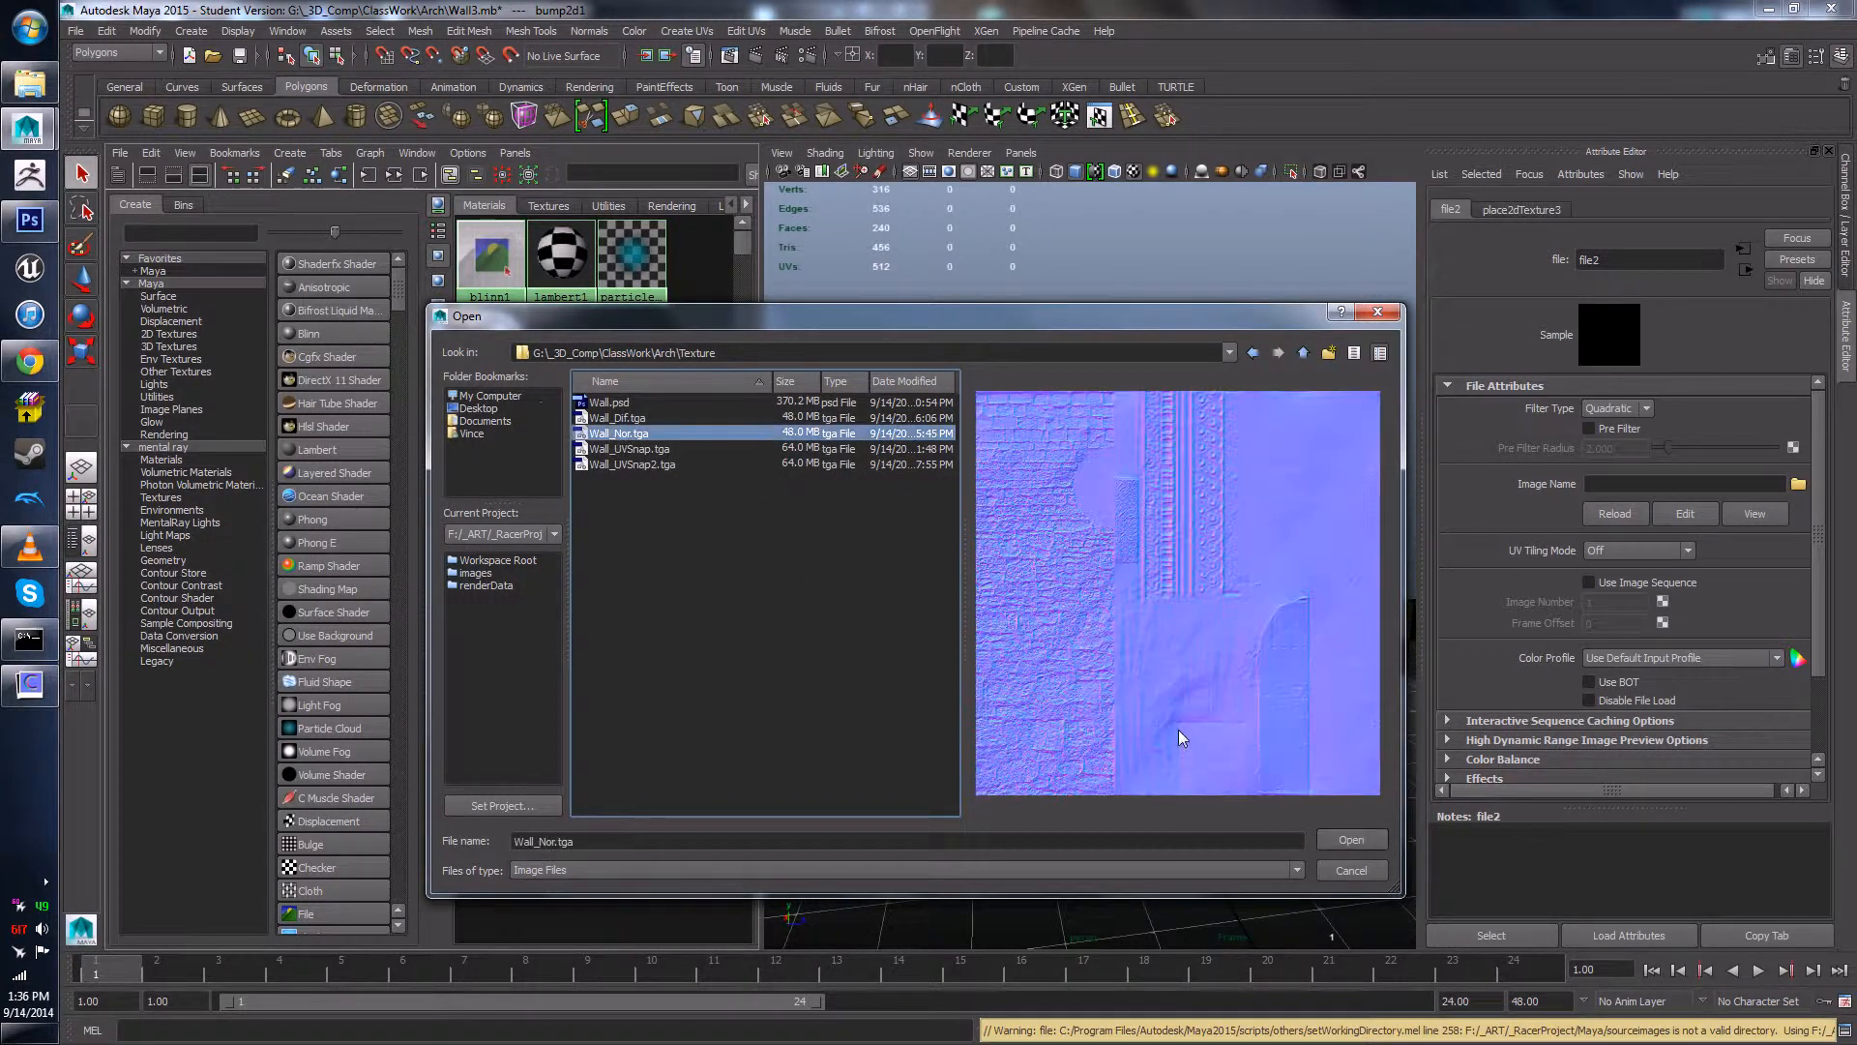
left_click(1364, 841)
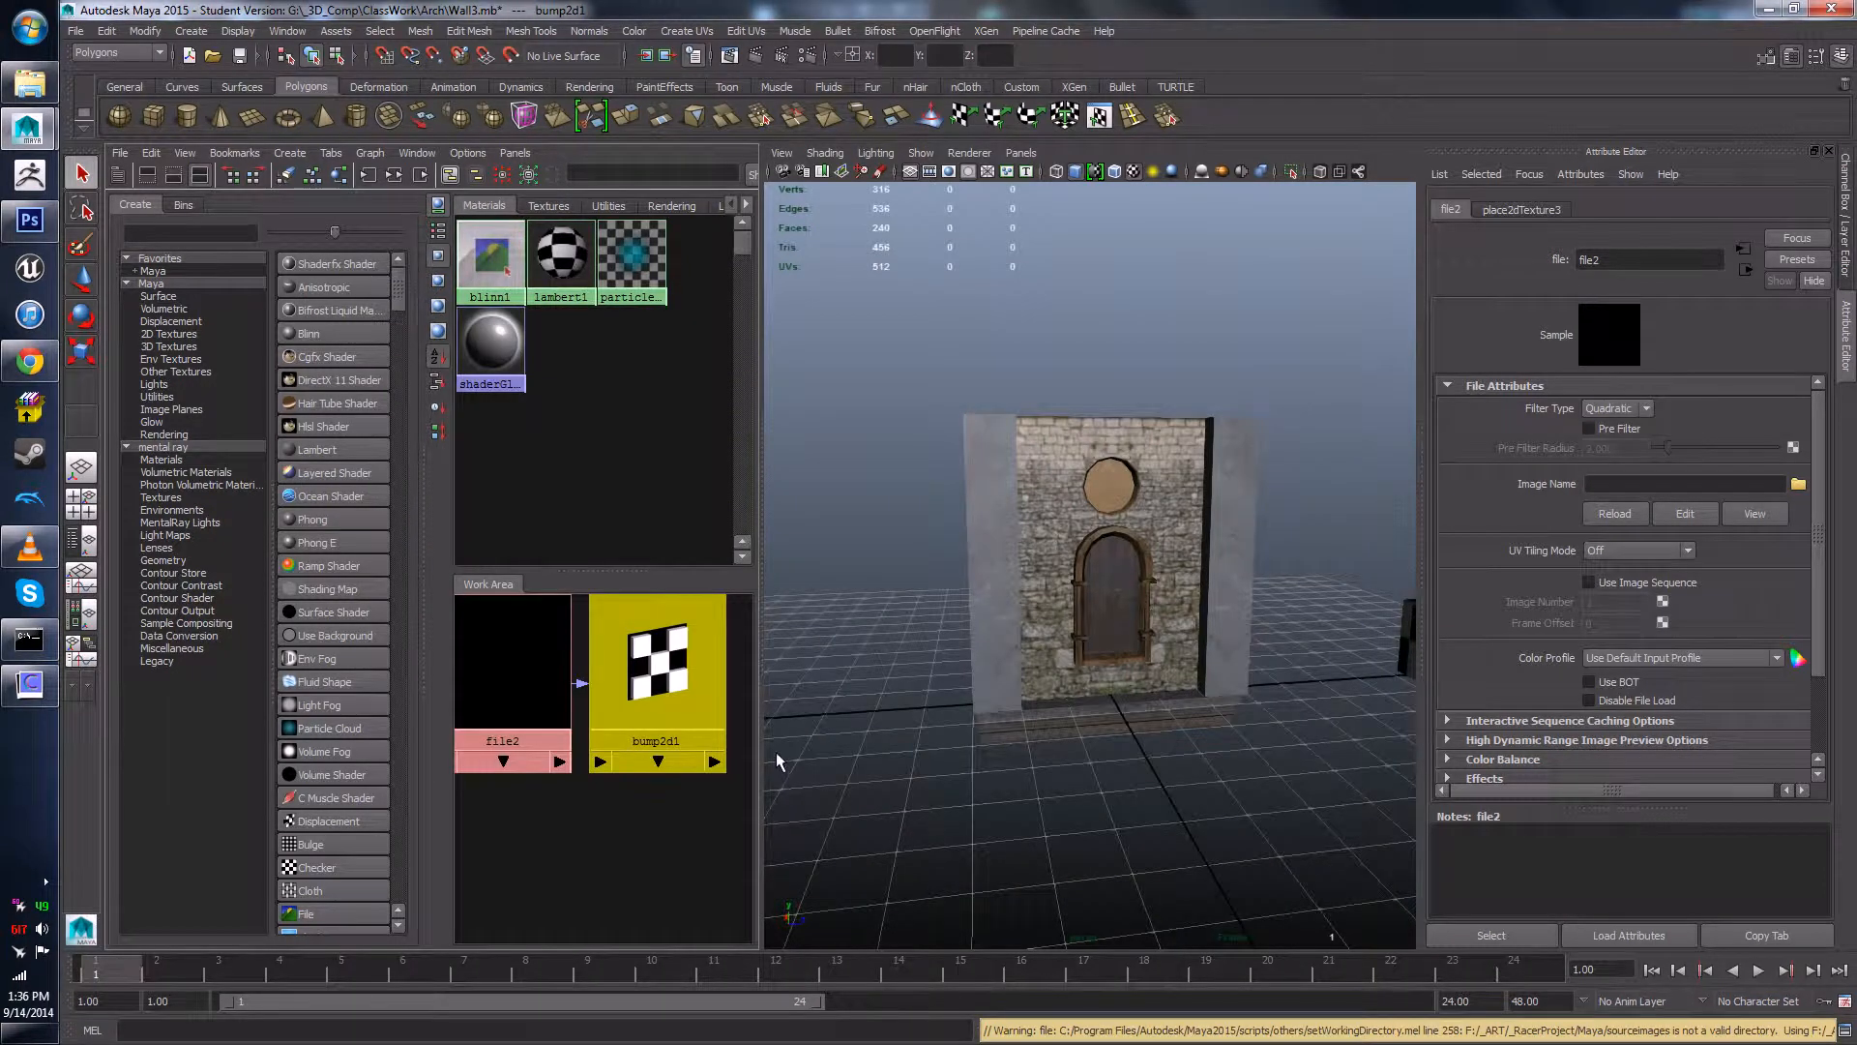
- Enlarge the perspective view and examine the normal map's surface relief on the wall up close and from several angles
mouse_move(1084, 578)
left_mouse_down("alt")
mouse_move(1123, 593)
mouse_move(1058, 577)
mouse_move(1038, 613)
left_mouse_up("alt")
key("space")
mouse_move(1038, 612)
right_mouse_down("alt")
mouse_move(961, 639)
mouse_move(1073, 619)
right_mouse_up("alt")
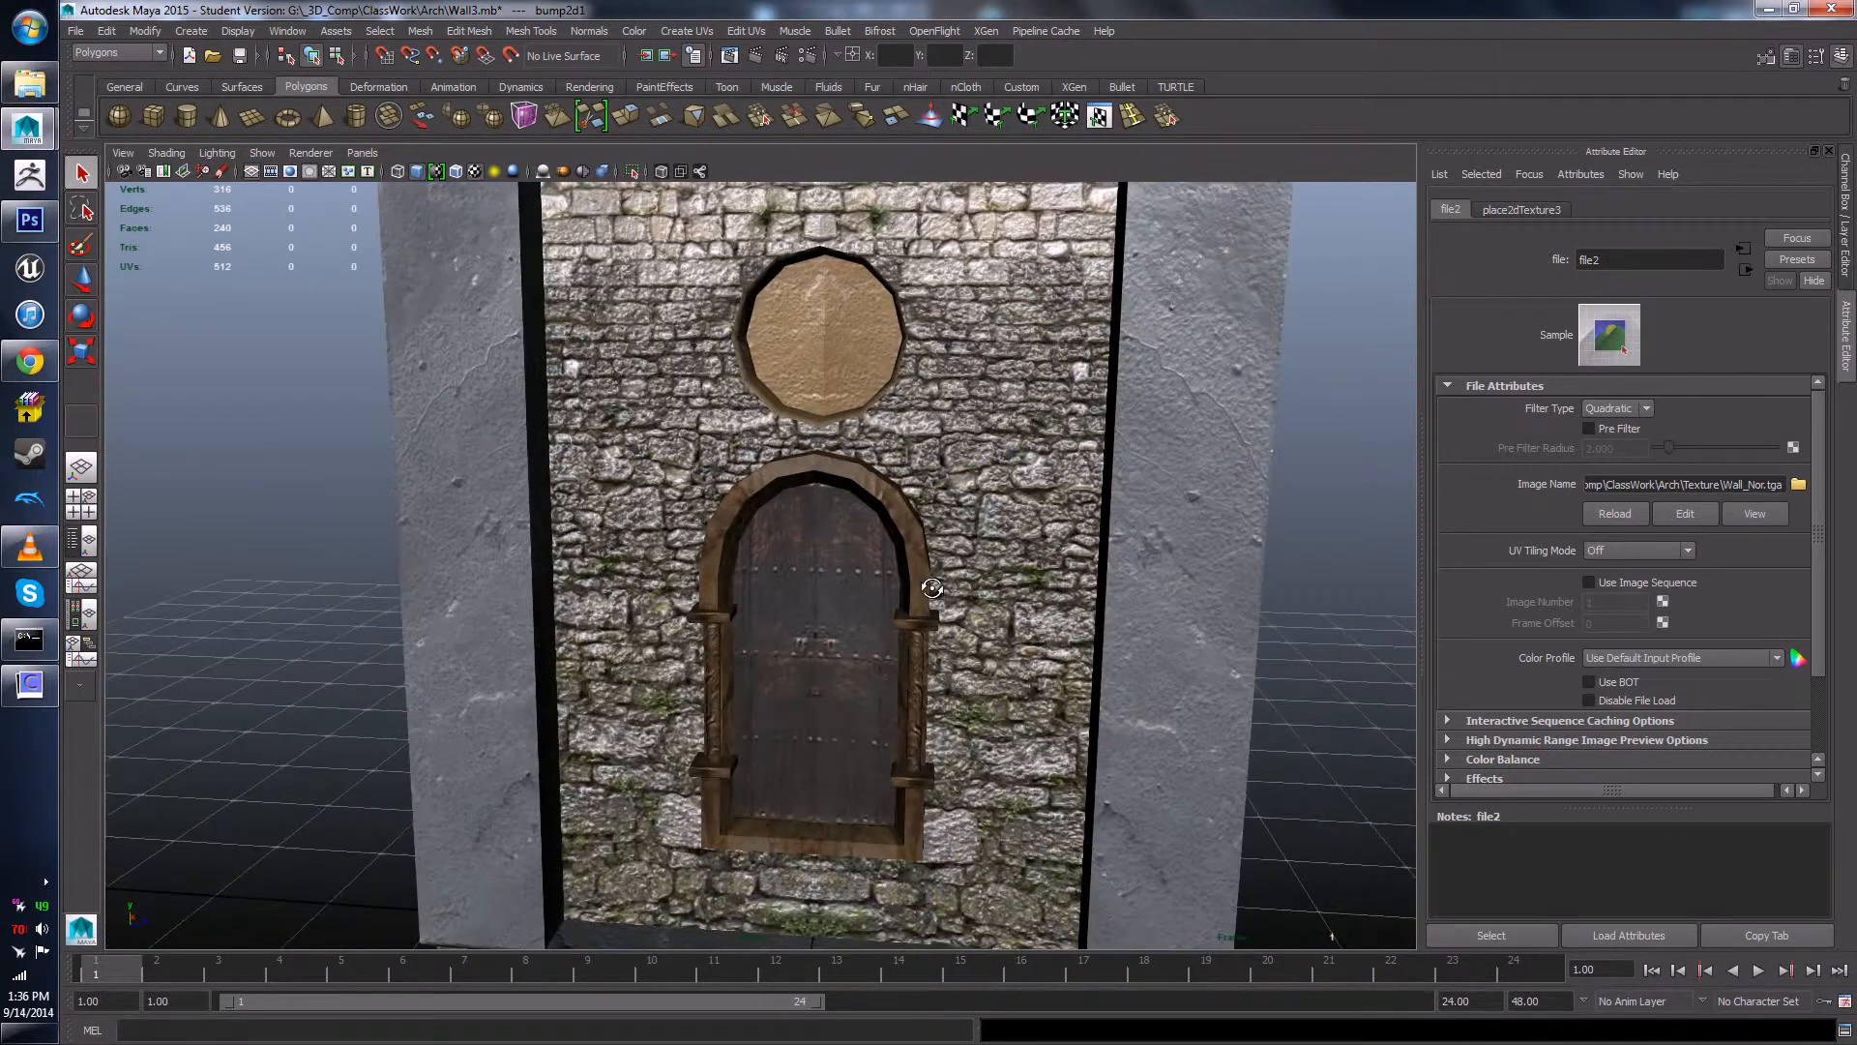
left_click_drag(1073, 619, 948, 577, "alt")
right_click_drag(948, 577, 924, 597, "alt")
left_click_drag(924, 597, 998, 597, "alt")
right_click_drag(998, 596, 953, 609, "alt")
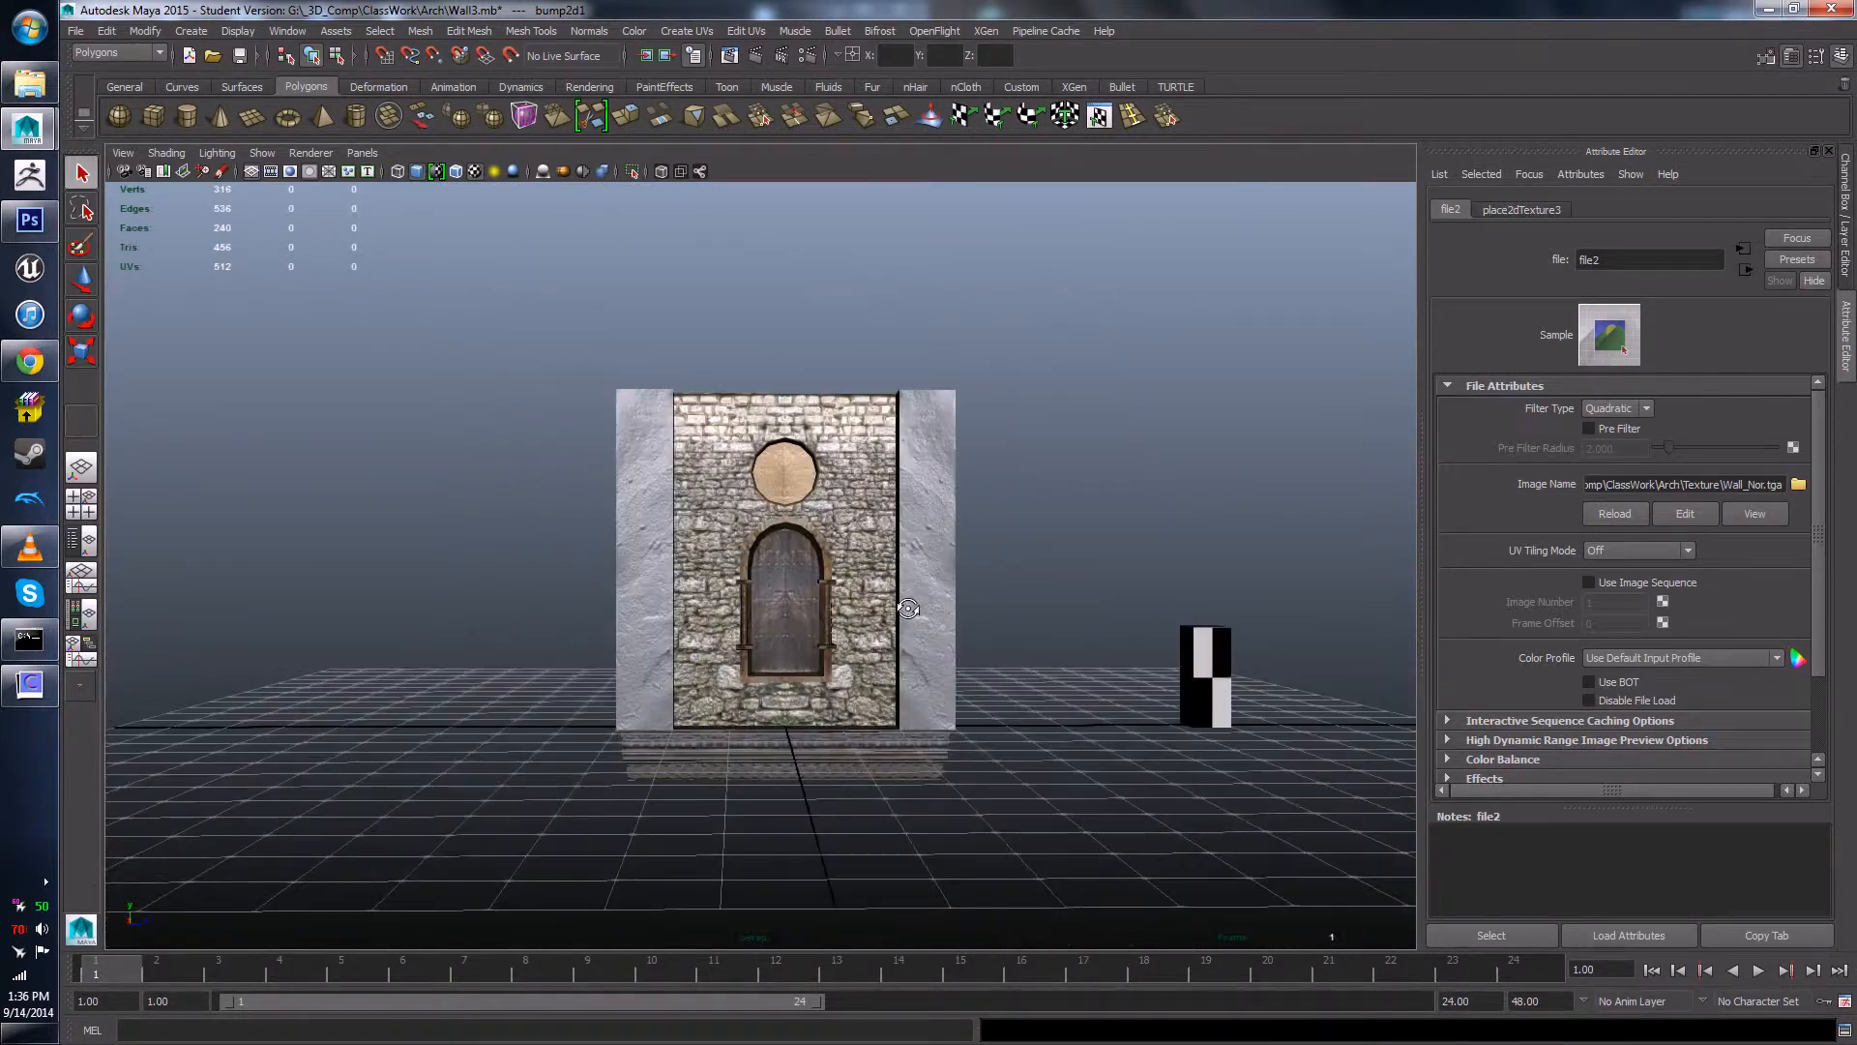
mouse_move(953, 609)
left_mouse_down("alt")
mouse_move(913, 539)
mouse_move(917, 602)
left_mouse_up("alt")
right_click_drag(917, 601, 952, 609, "alt")
left_click_drag(953, 609, 623, 488, "alt")
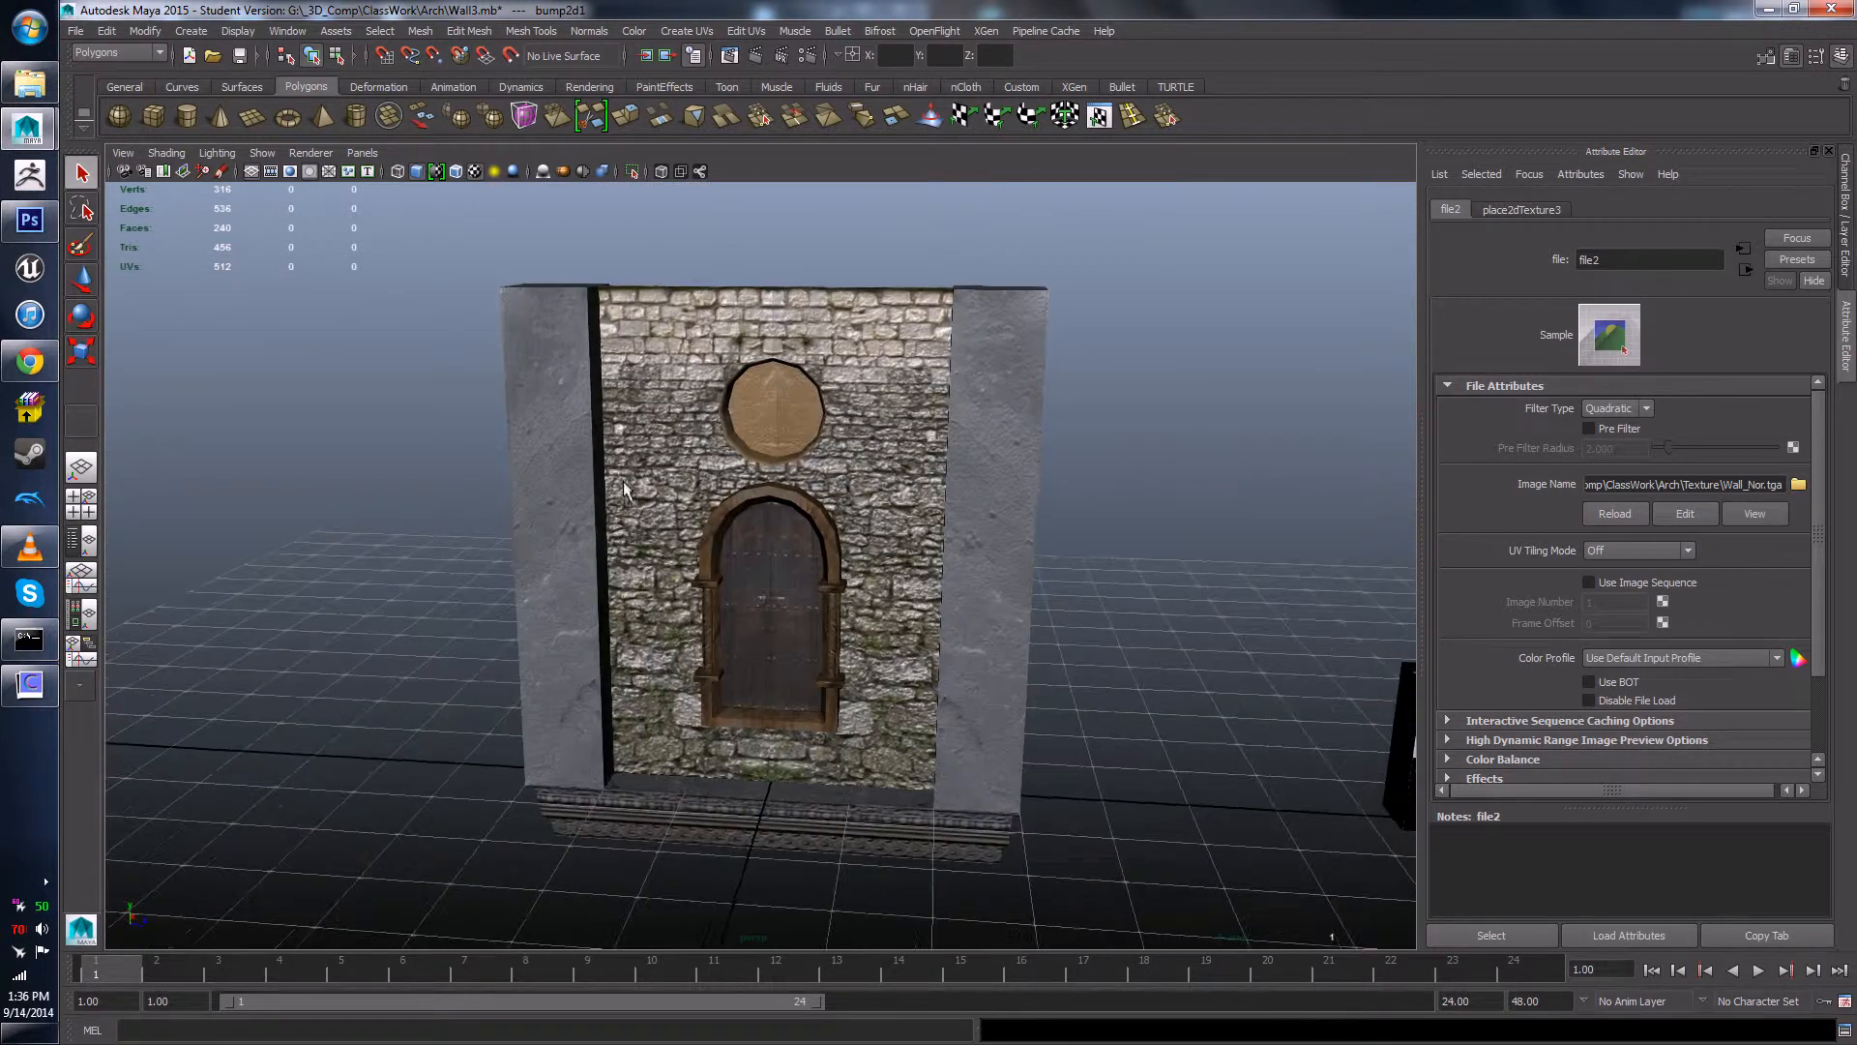
- Bring back the Hypershade beside the perspective view and lower the blinn1 material's Specular Color to black
left_click(82, 613)
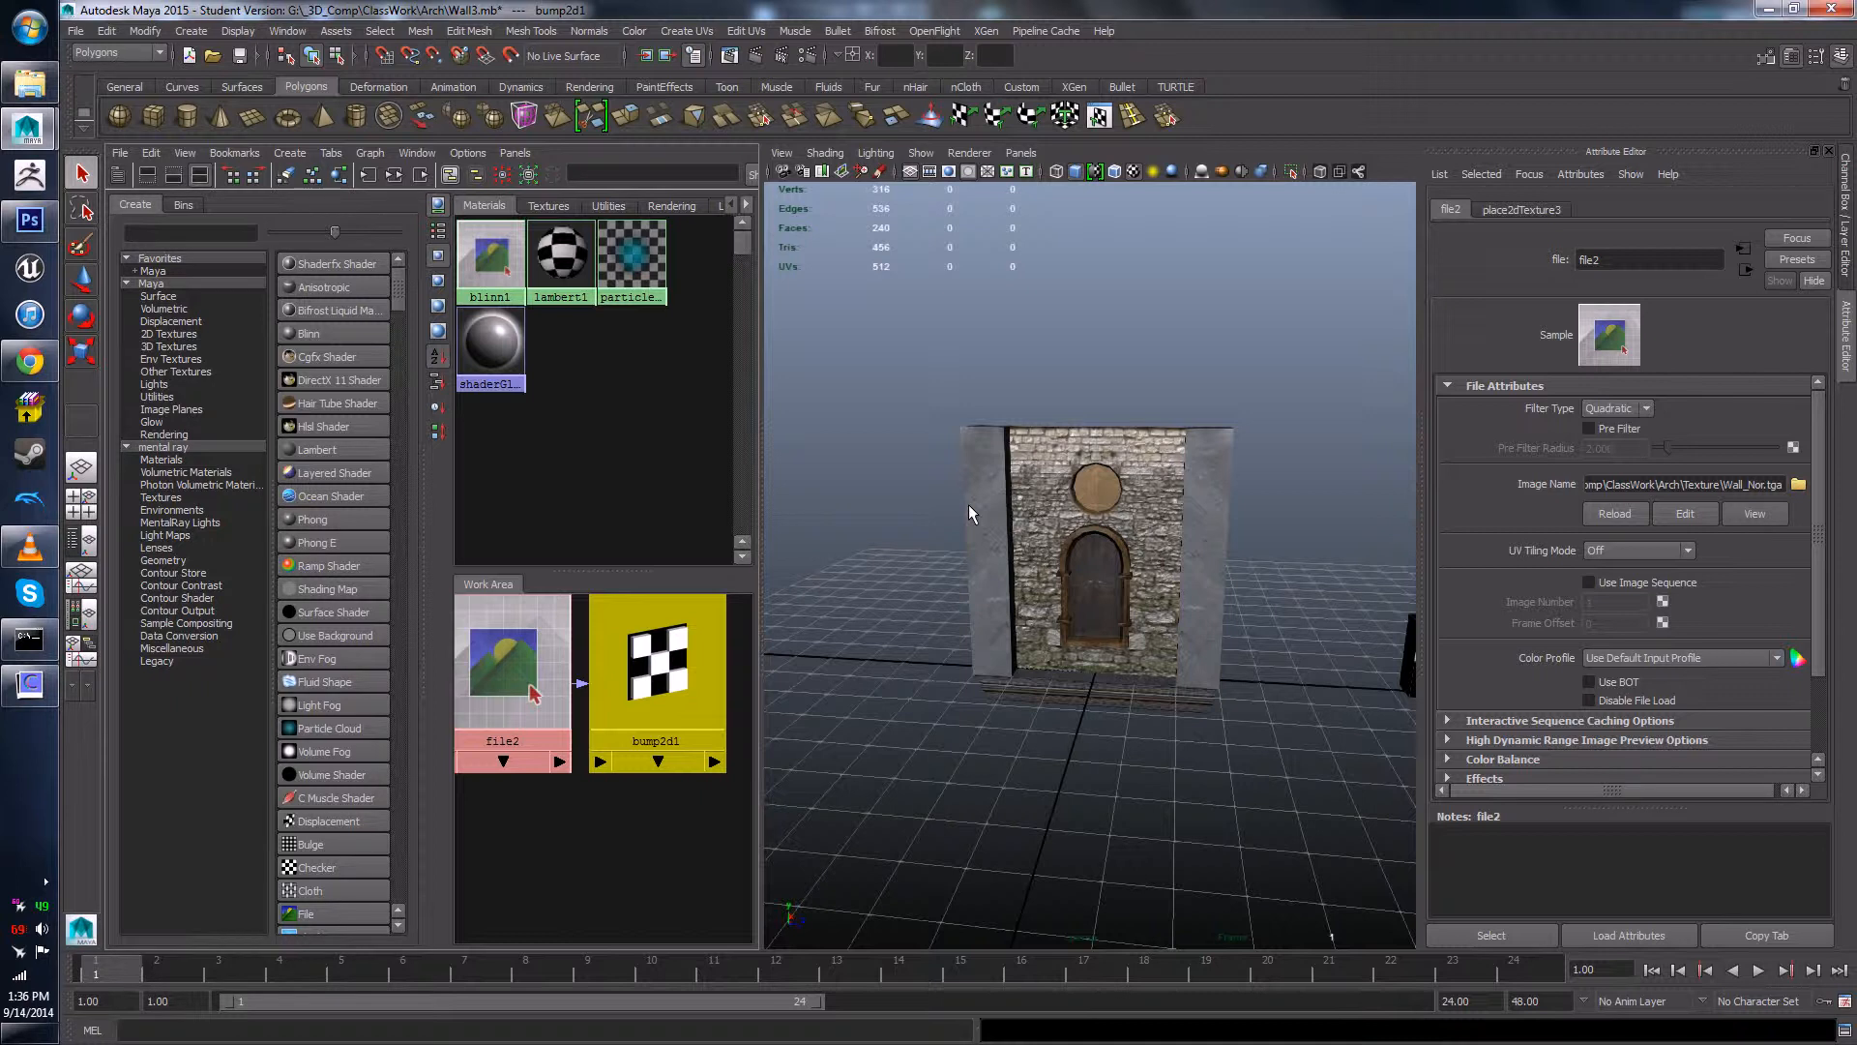
left_click(1008, 487)
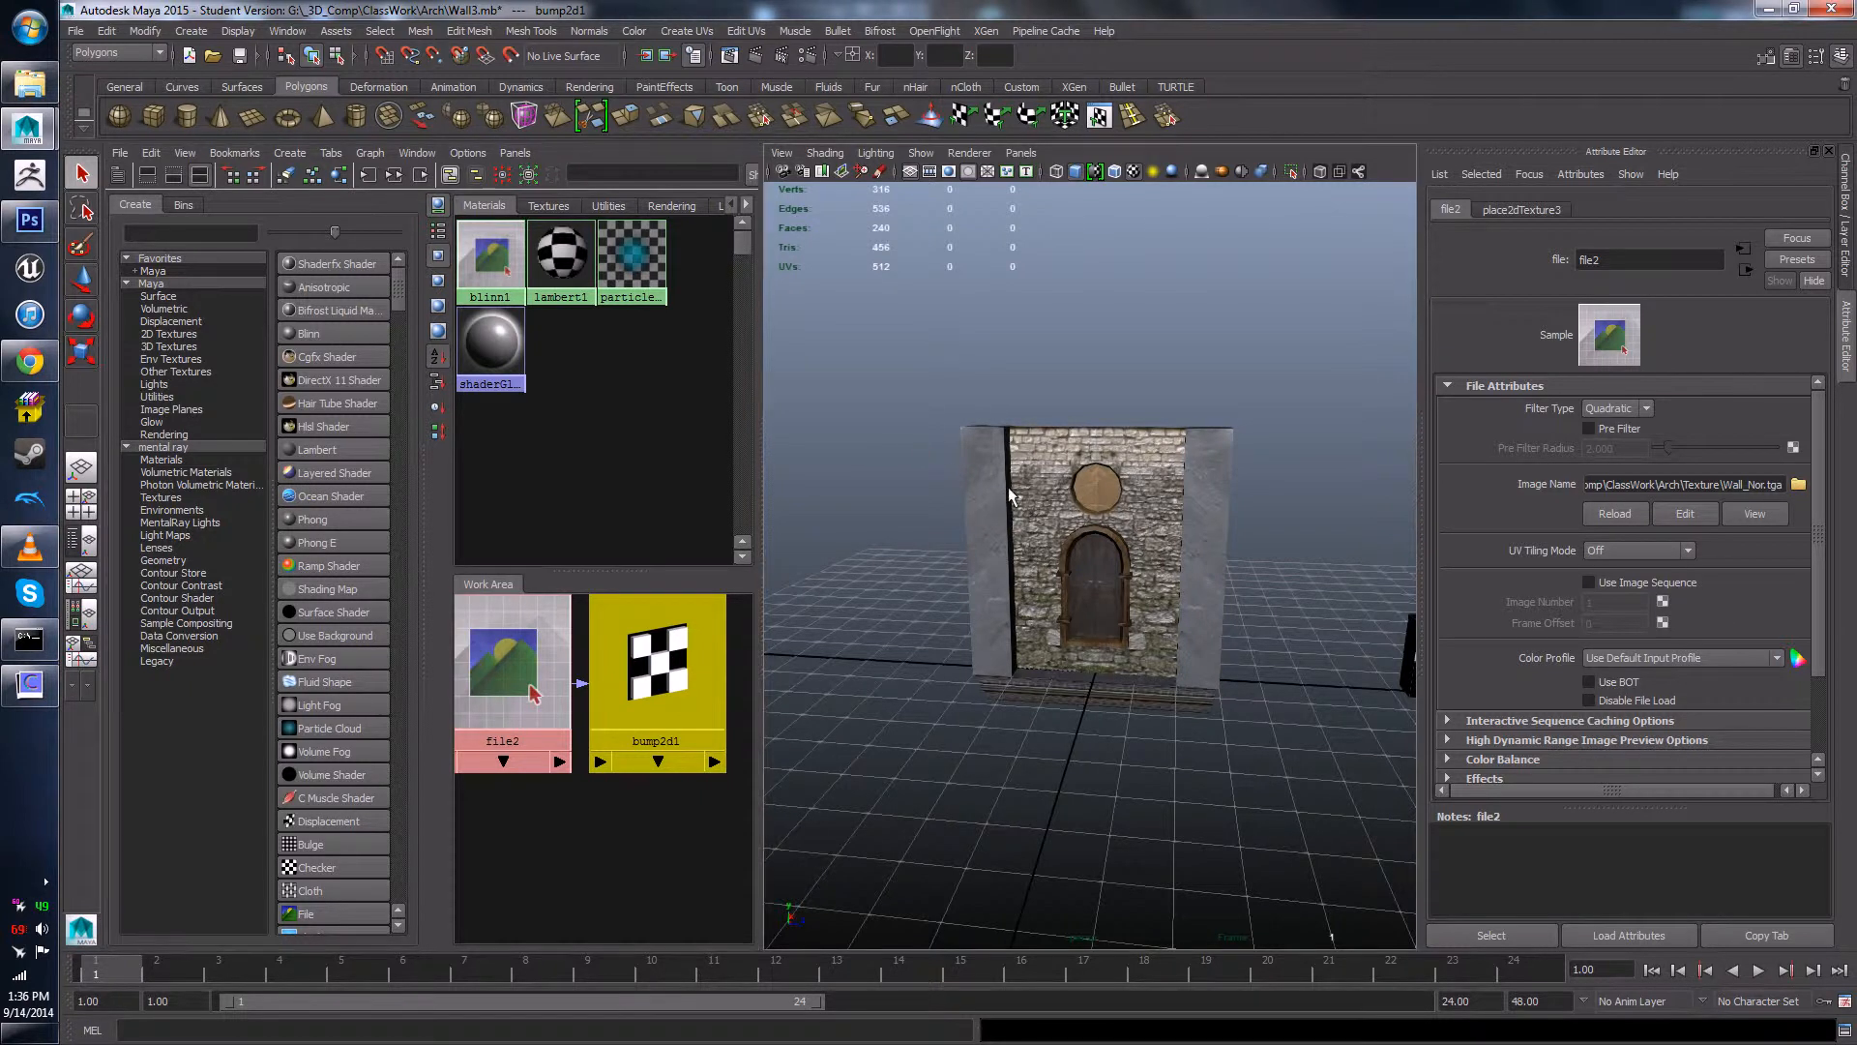
key("f")
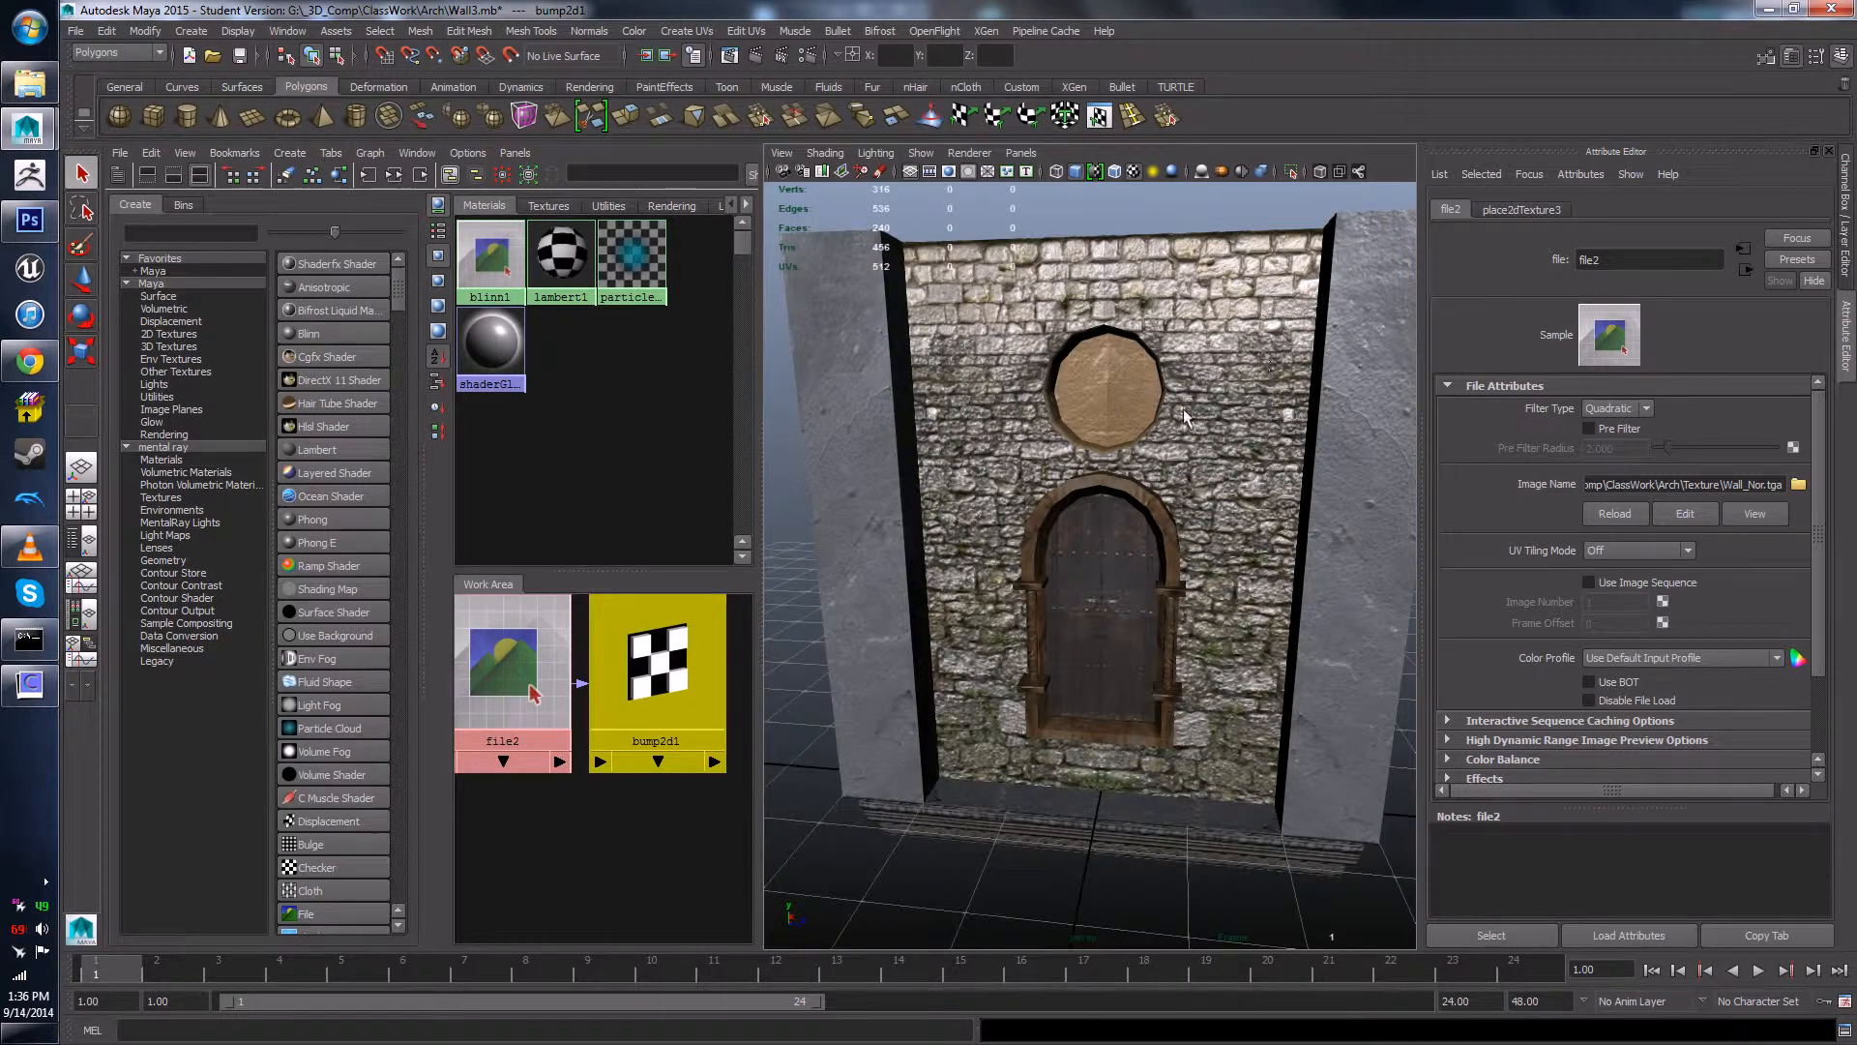
left_click(490, 257)
left_click_drag(1818, 530, 1818, 561)
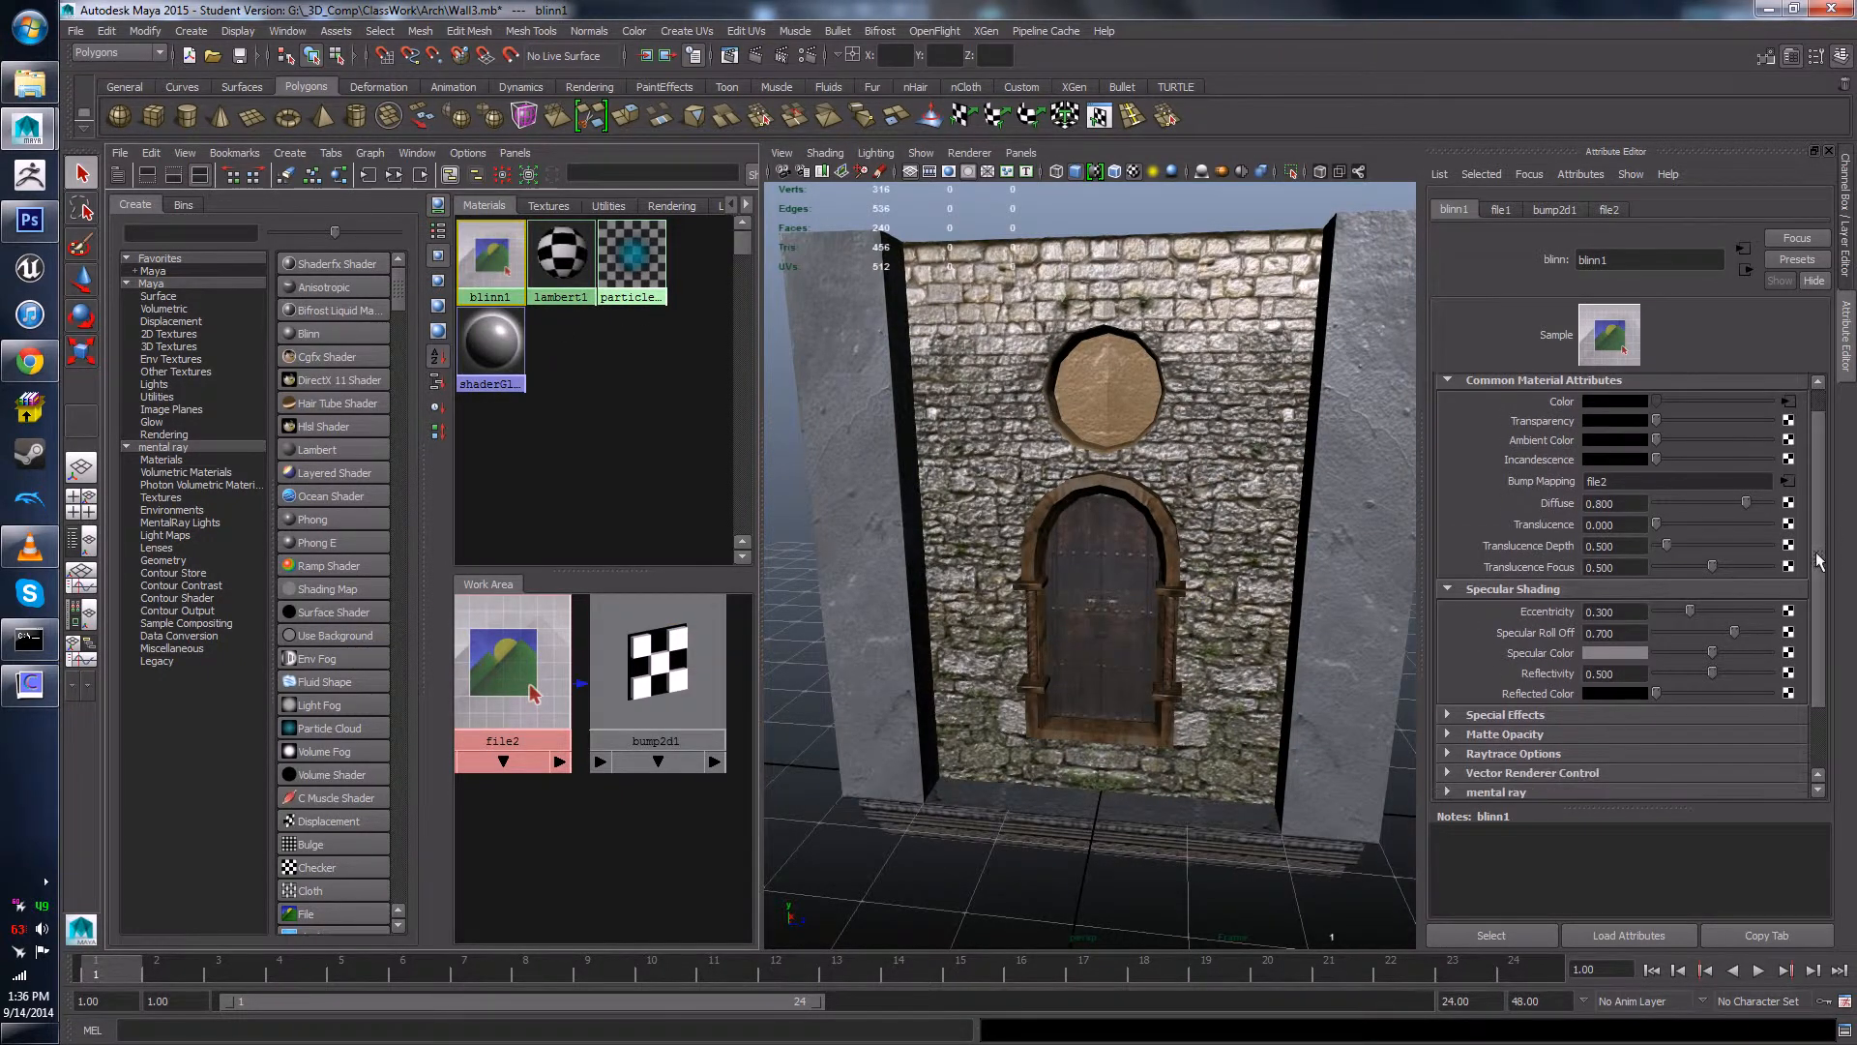
left_click_drag(1710, 653, 1645, 653)
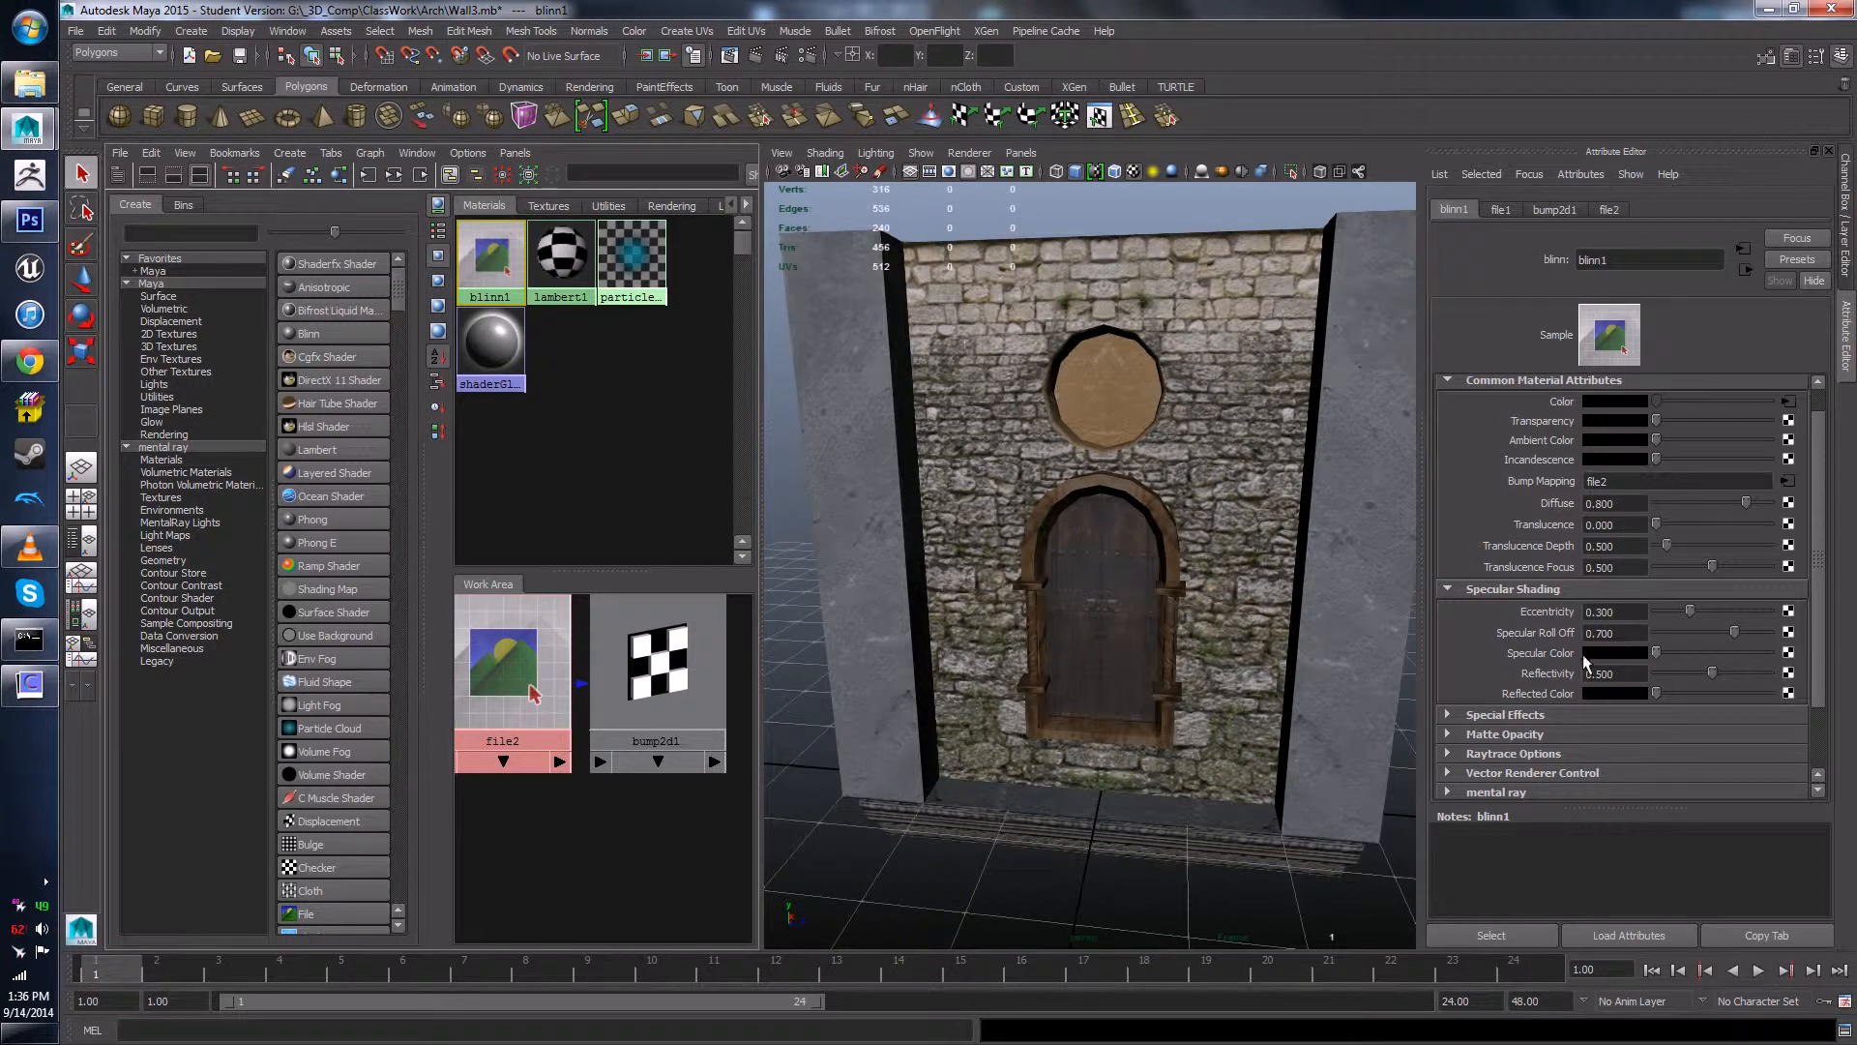
left_click_drag(1257, 599, 1269, 638, "alt")
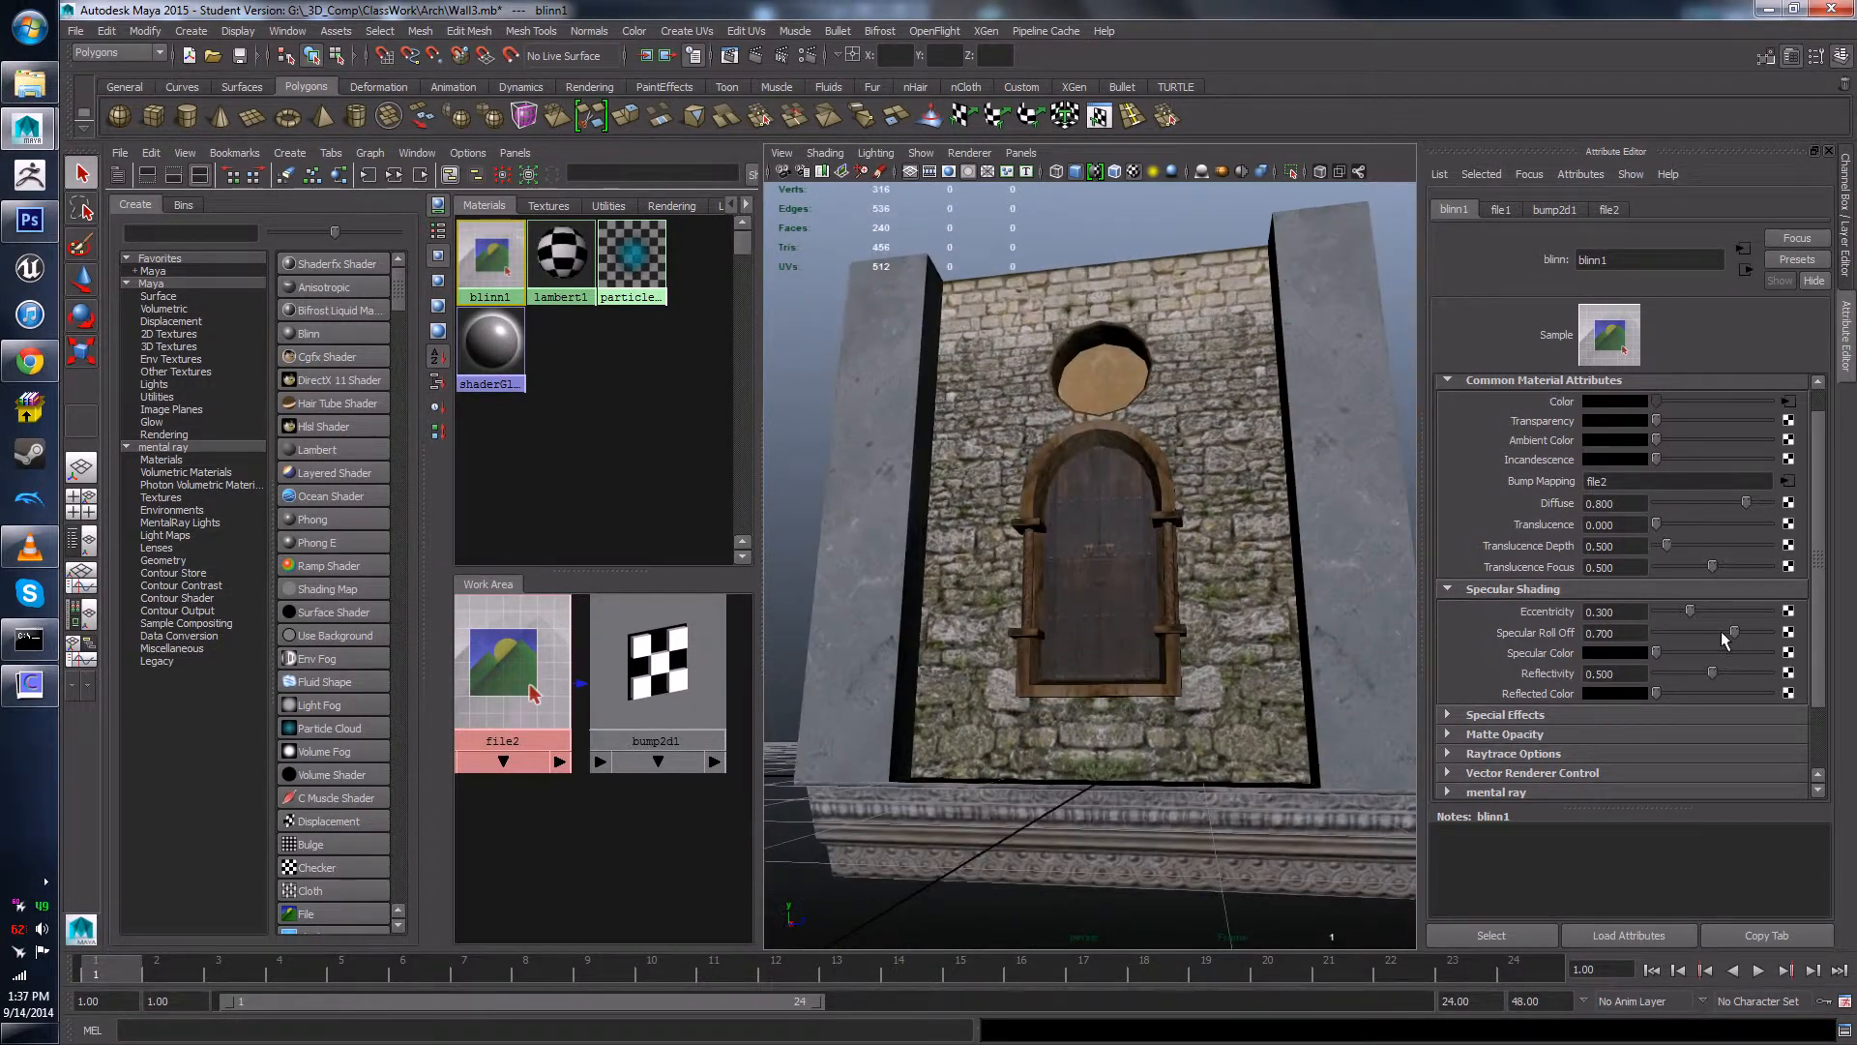
left_click_drag(1660, 660, 1631, 699)
left_click_drag(1058, 651, 1199, 677, "alt")
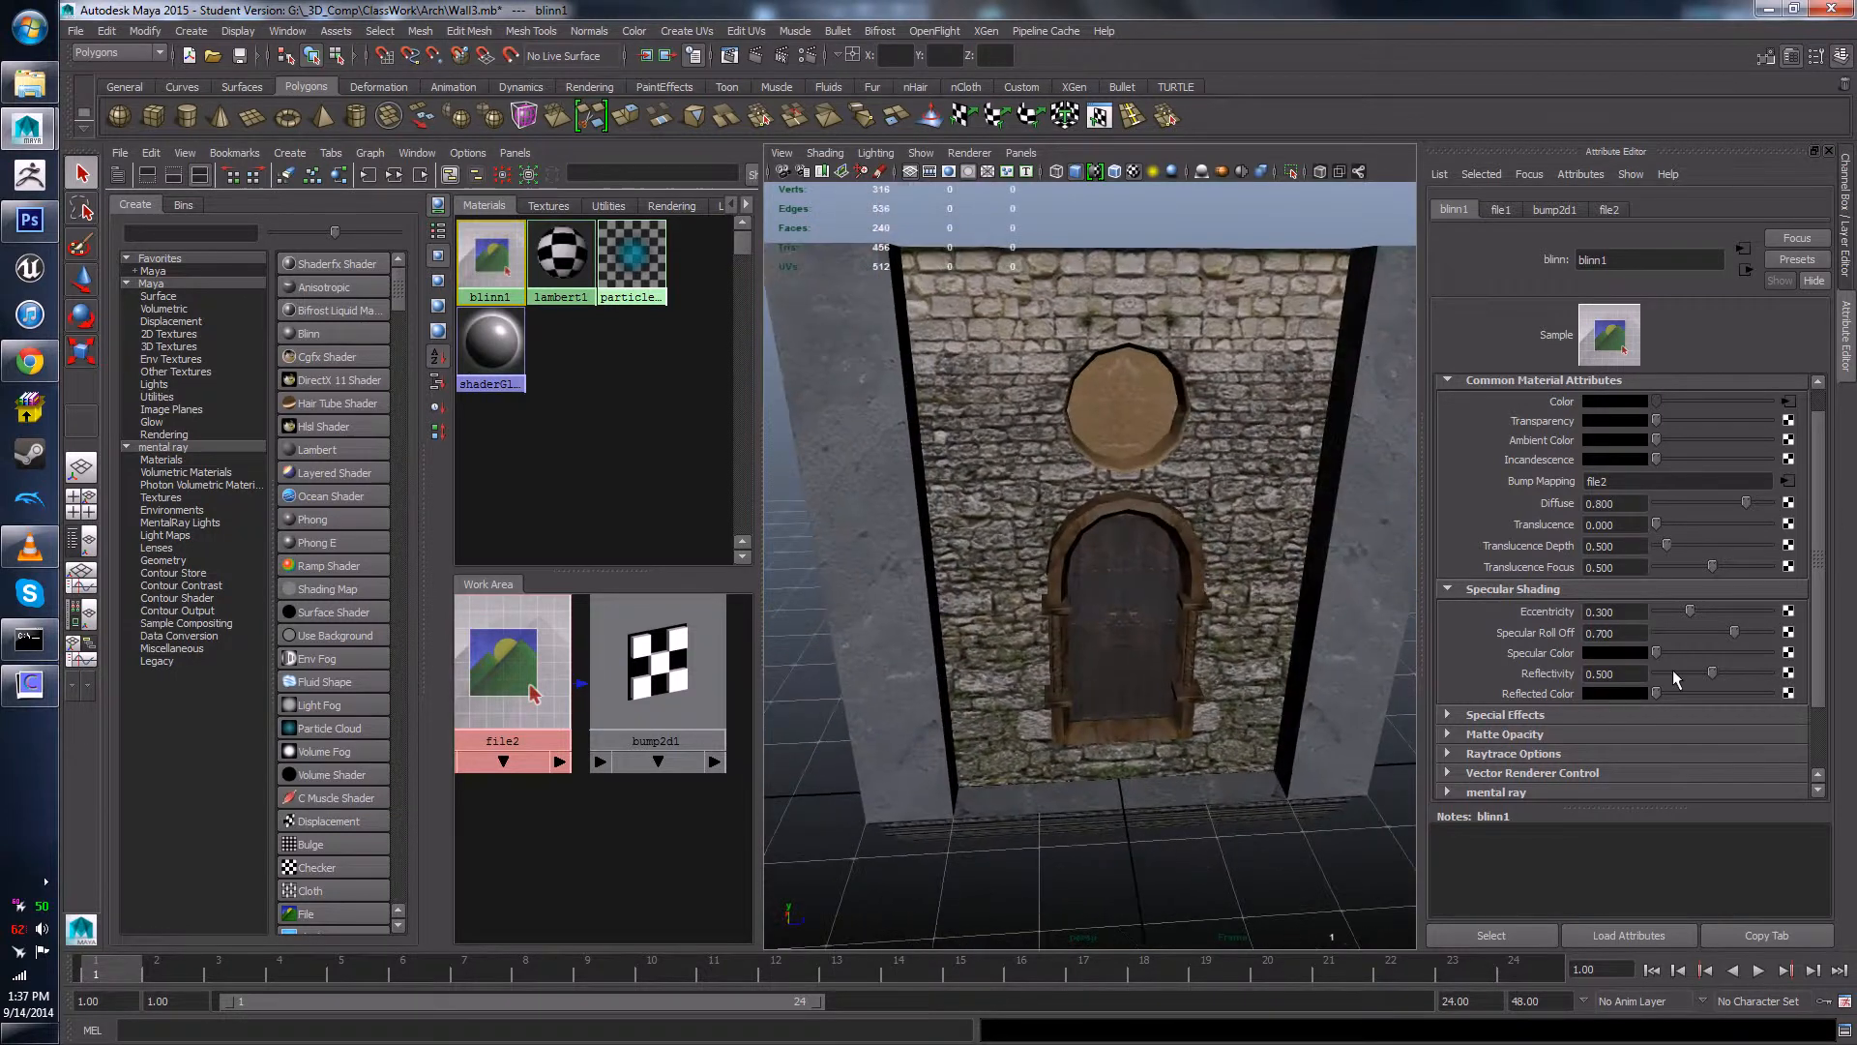
left_click_drag(1668, 655, 1545, 648)
scroll(1091, 499, "down", 4)
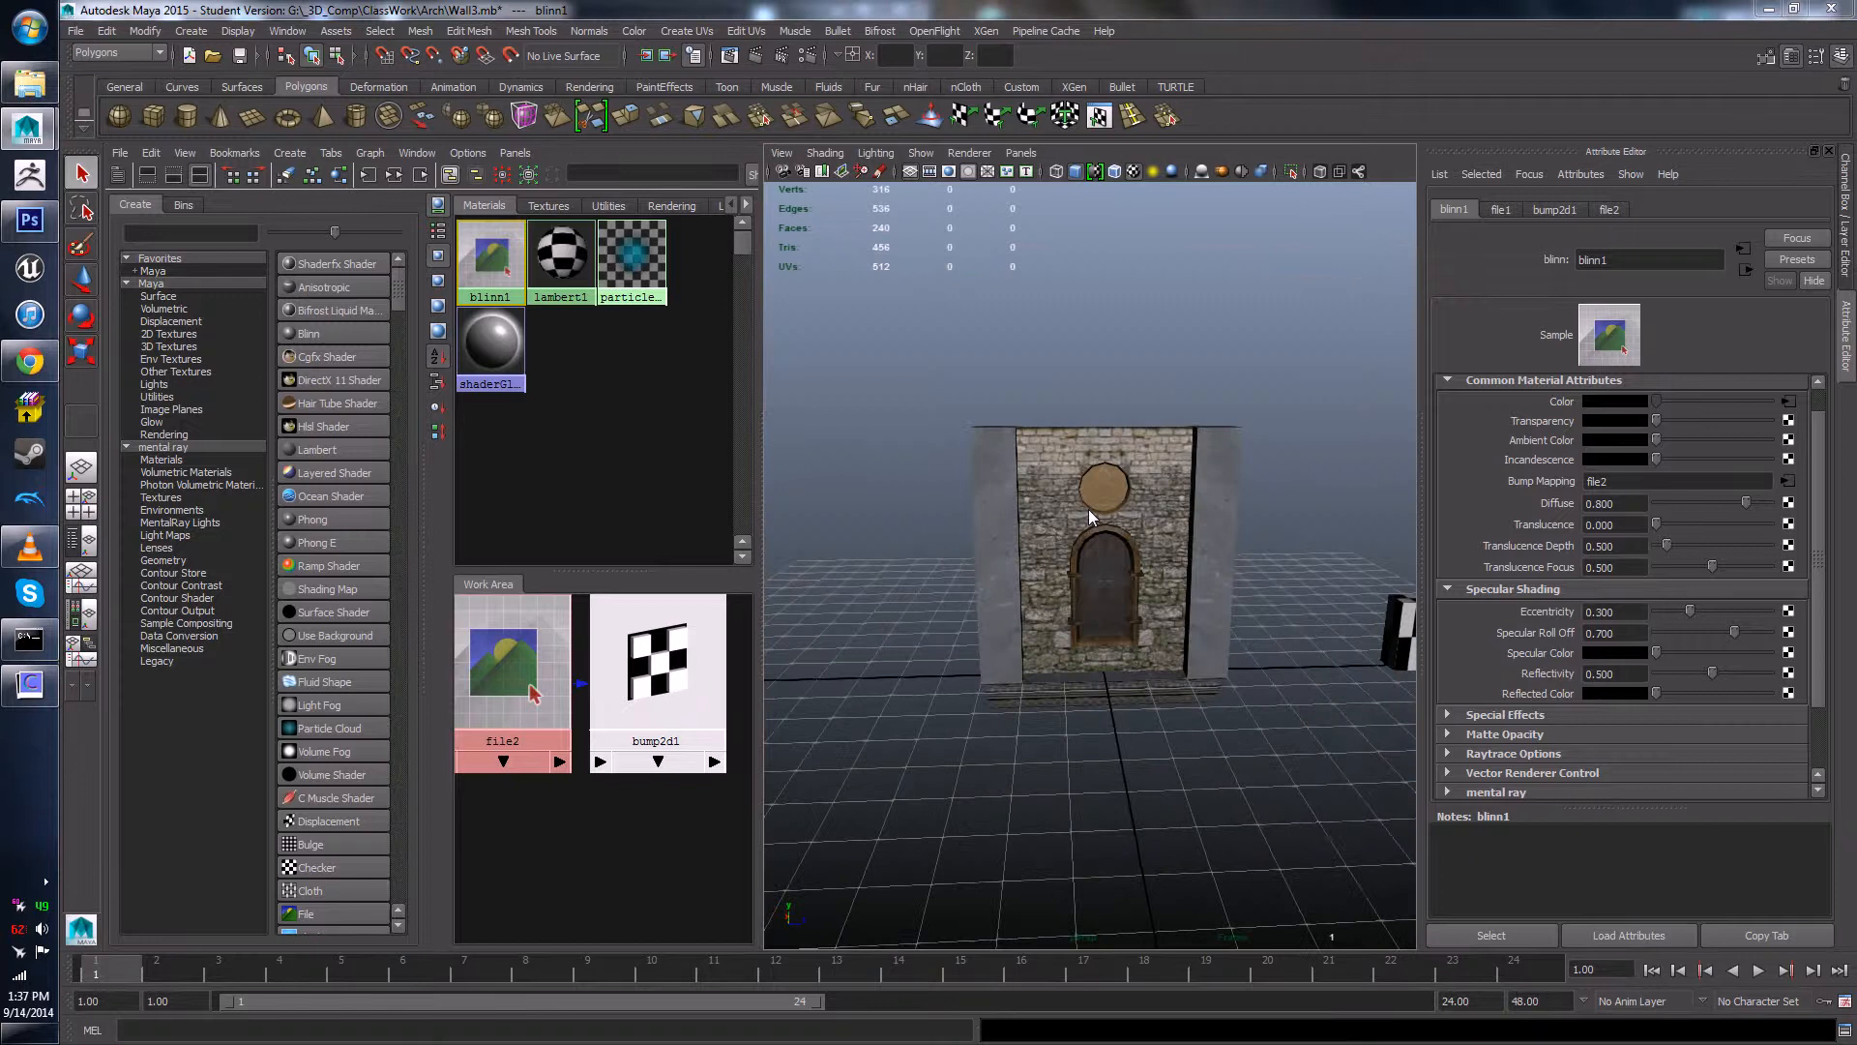
- Create a point light with the perspective view enlarged and move it off the origin in front of the wall's door
key("space")
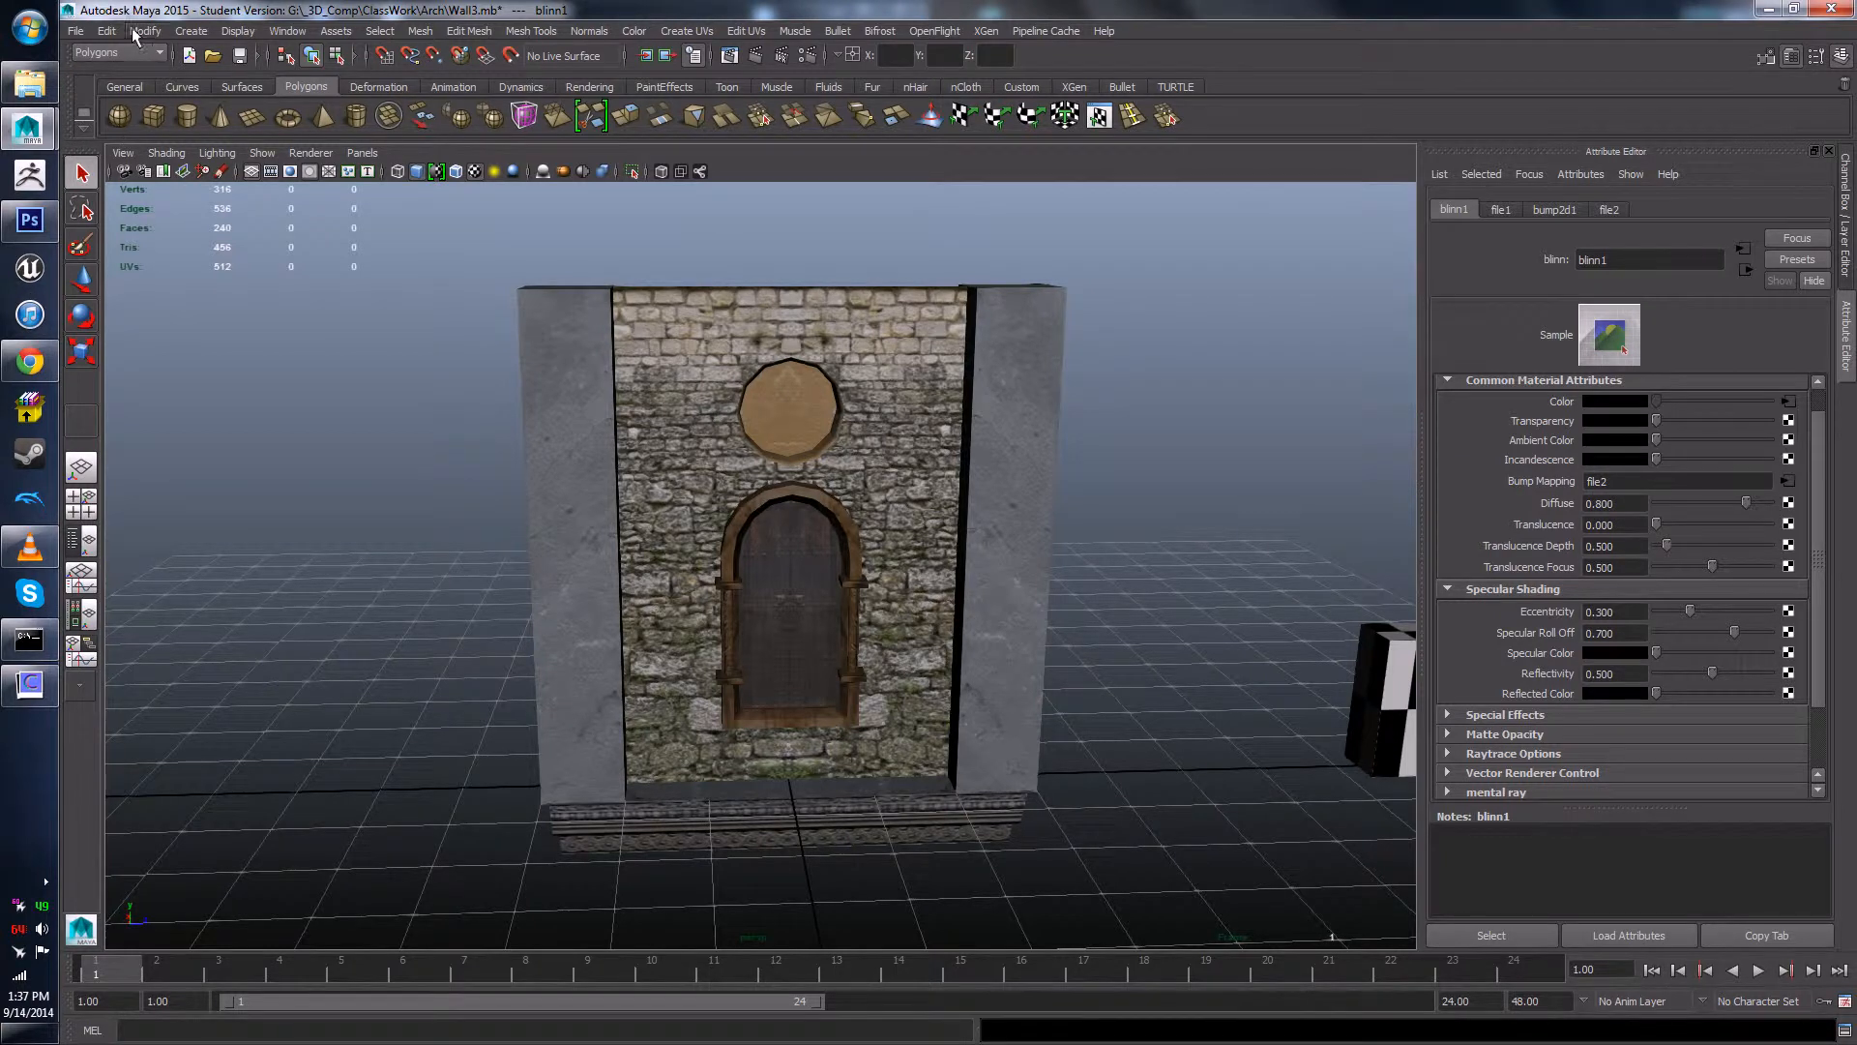
left_click(97, 31)
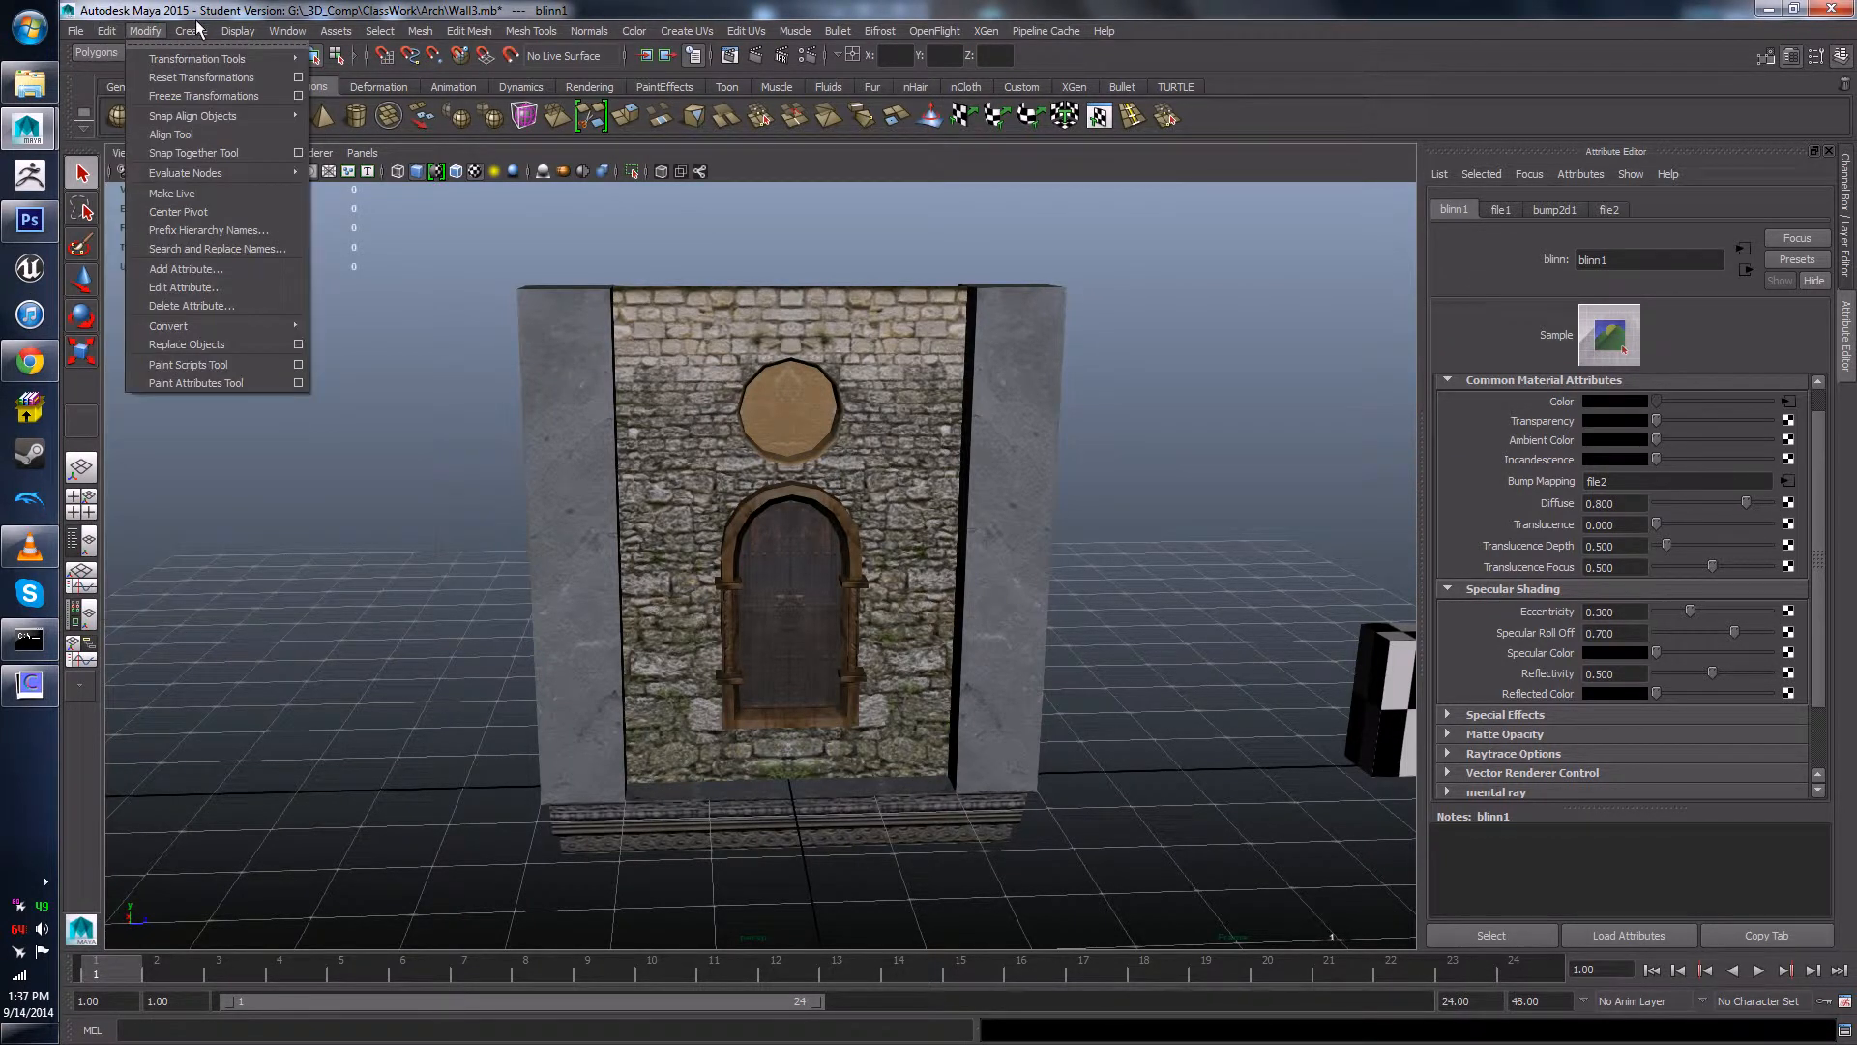
mouse_move(295, 112)
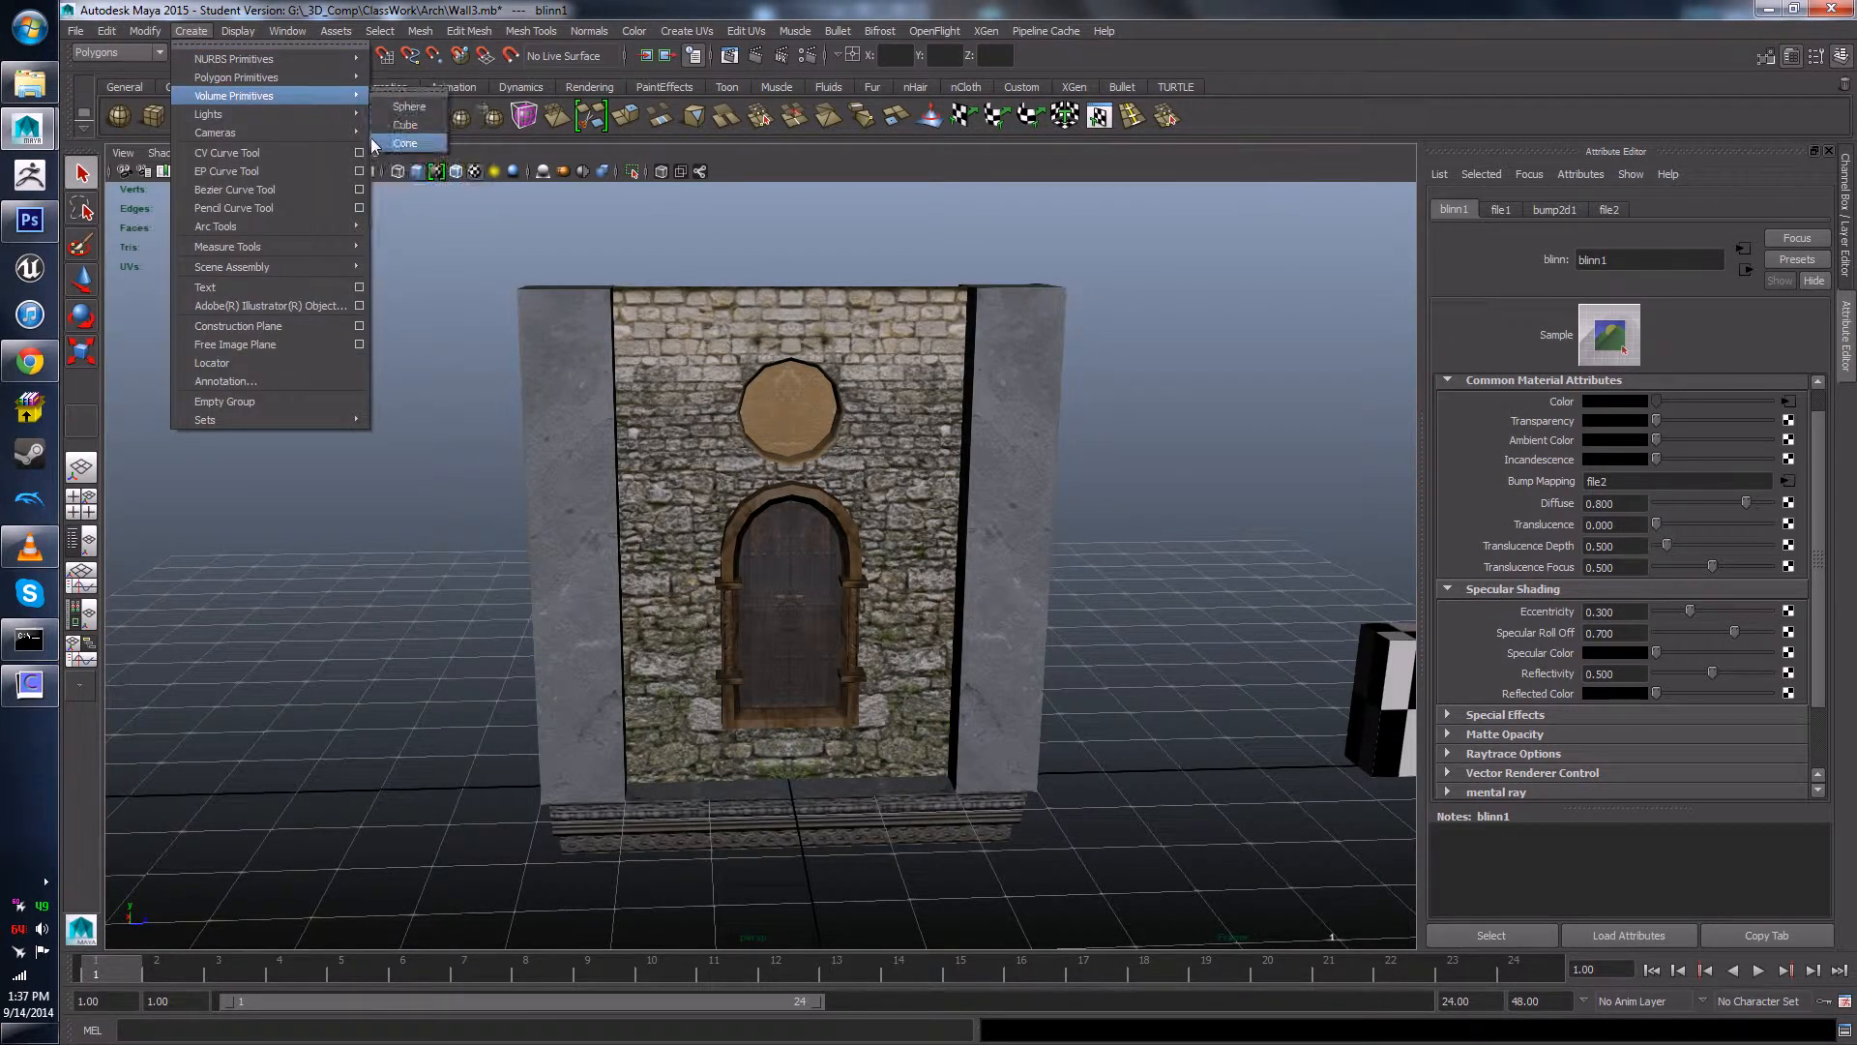
left_click(416, 161)
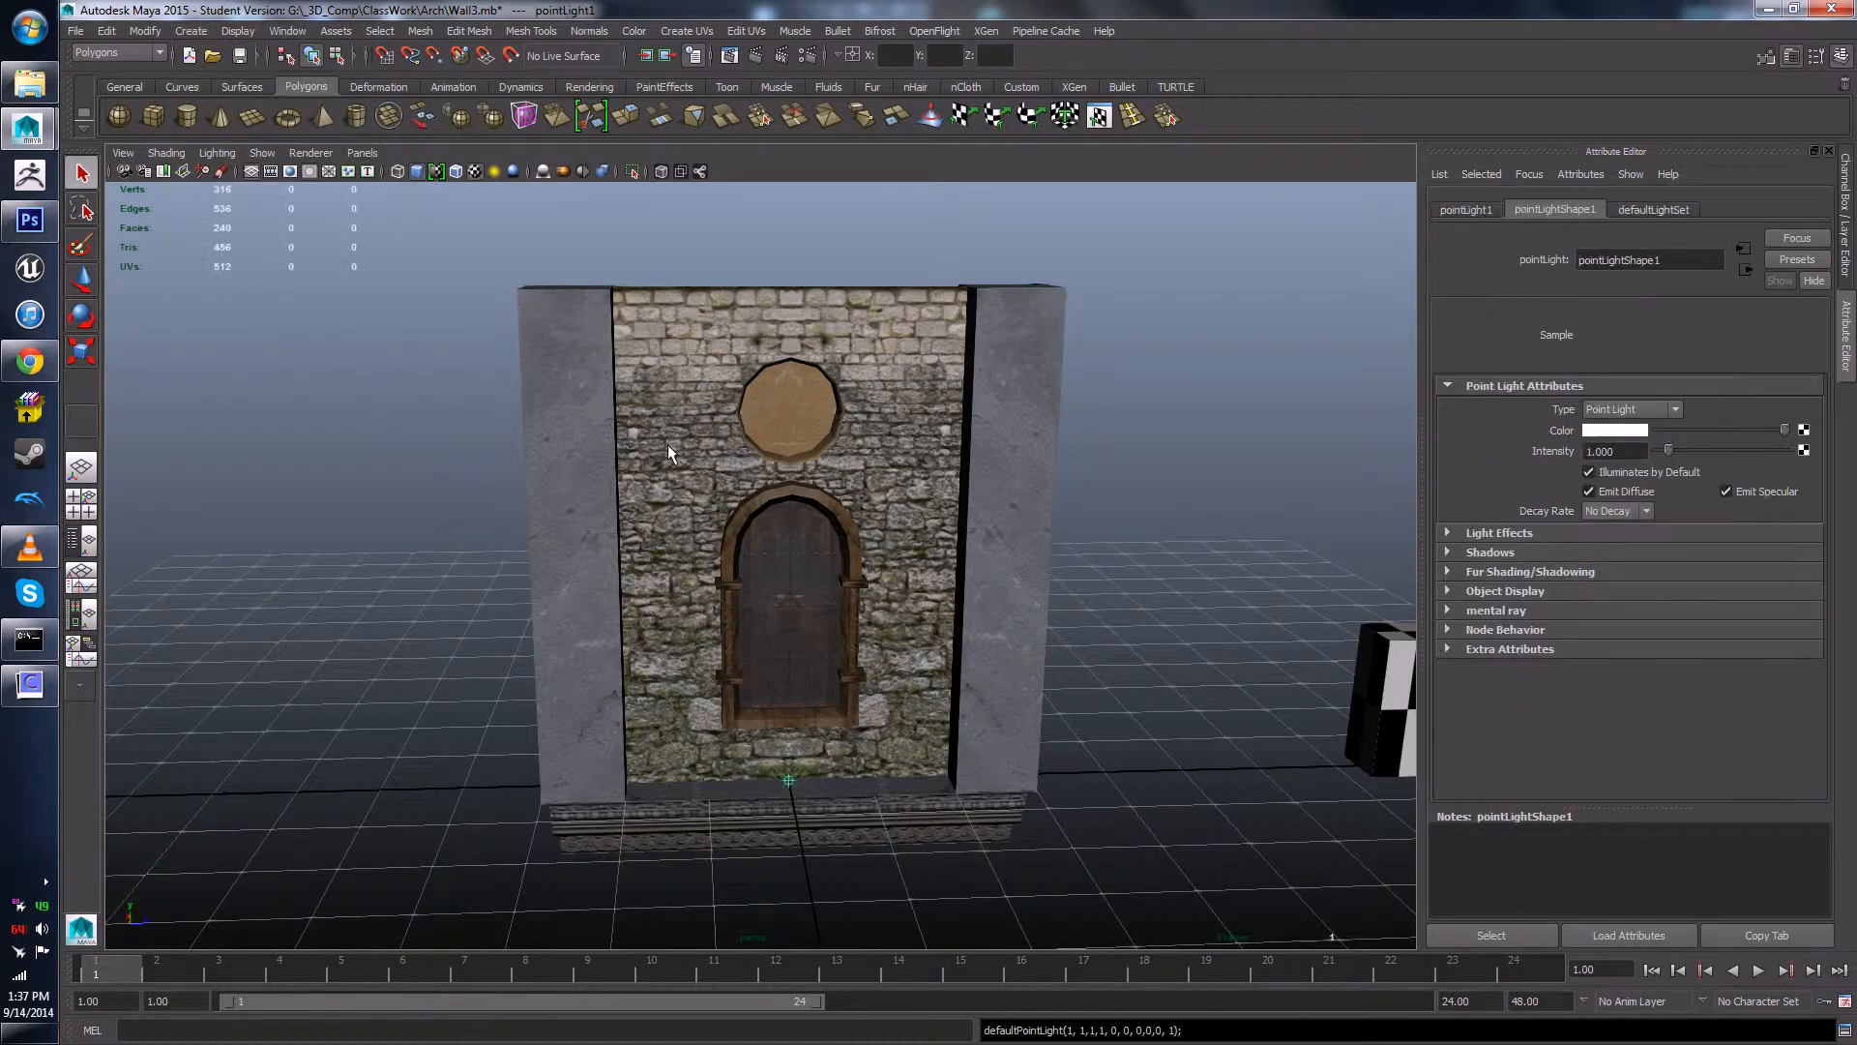
left_click_drag(668, 444, 850, 622, "alt")
key("w")
left_click_drag(772, 735, 913, 530)
left_click_drag(1265, 613, 1290, 504, "alt")
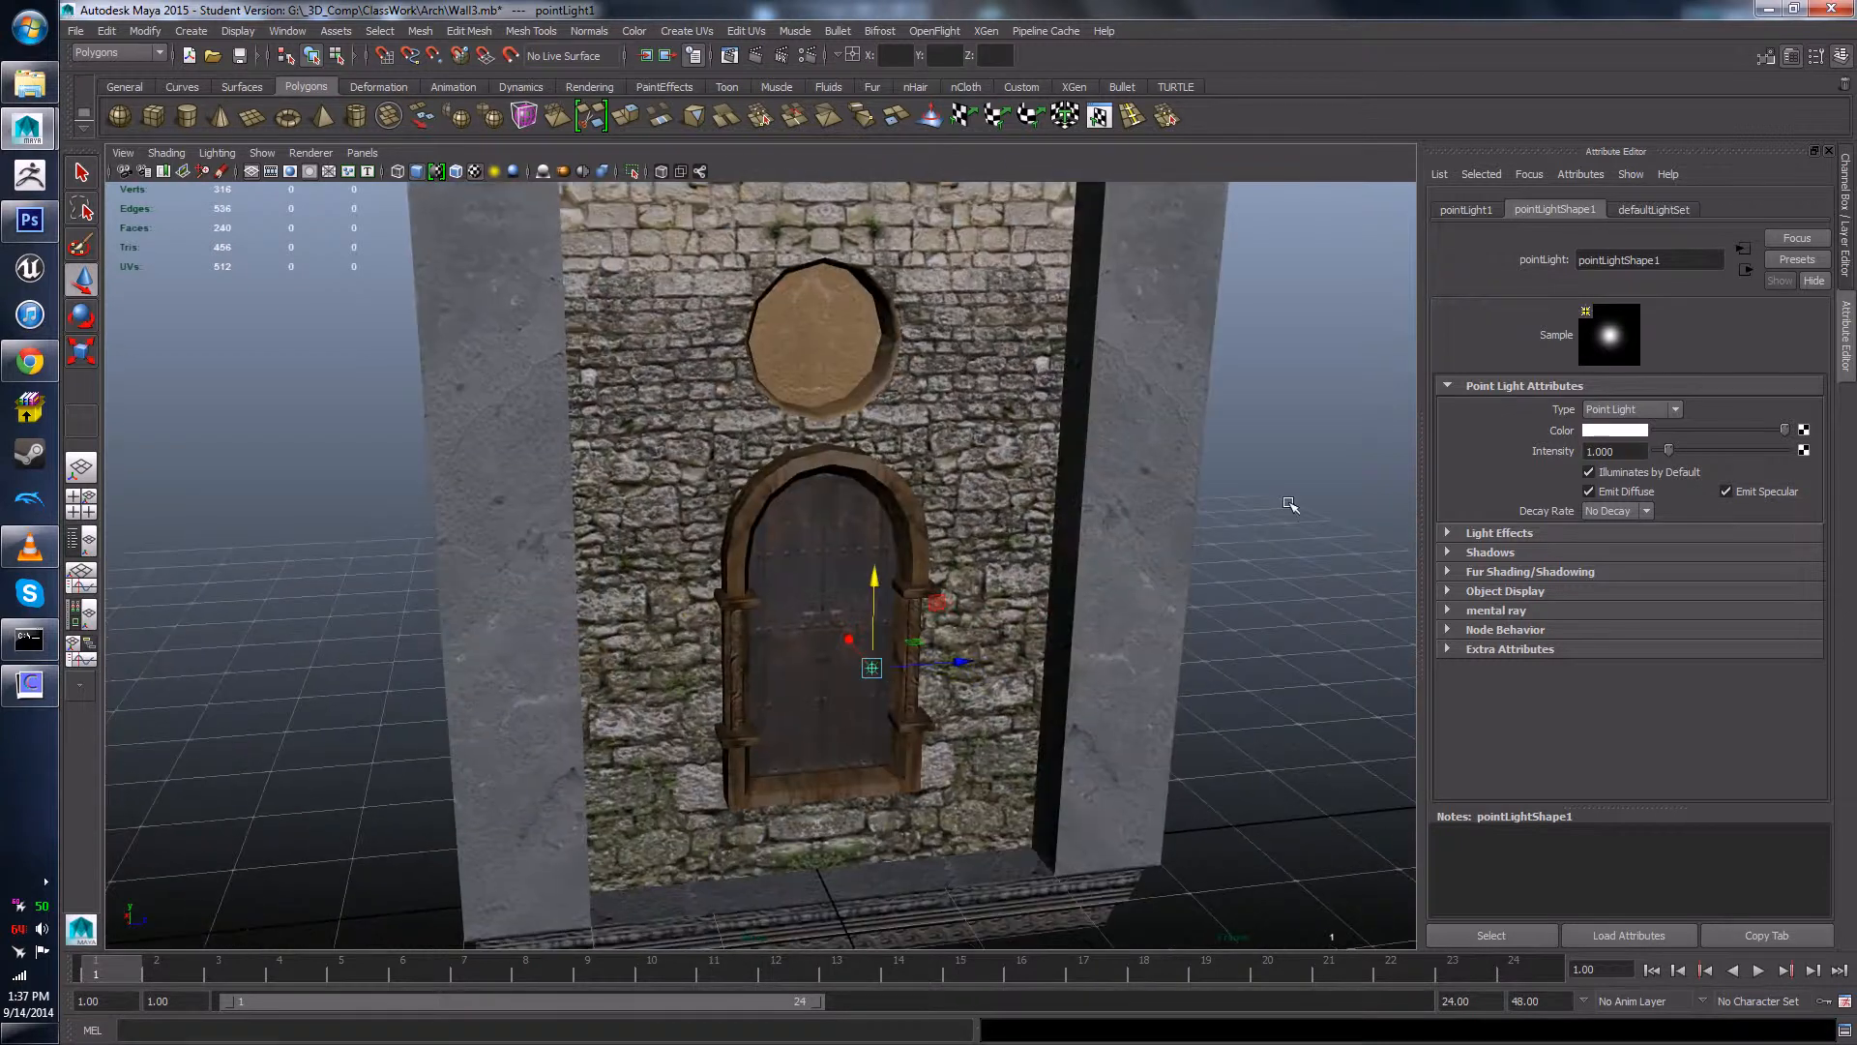
- Light the viewport with the scene lights and raise the point light toward the upper part of the wall
left_click(495, 173)
mouse_move(779, 484)
left_mouse_down("alt")
mouse_move(934, 619)
mouse_move(961, 254)
mouse_move(950, 467)
mouse_move(950, 421)
left_mouse_up("alt")
scroll(1014, 508, "down", 3)
left_click_drag(1014, 507, 886, 539, "alt")
left_click_drag(811, 455, 832, 399)
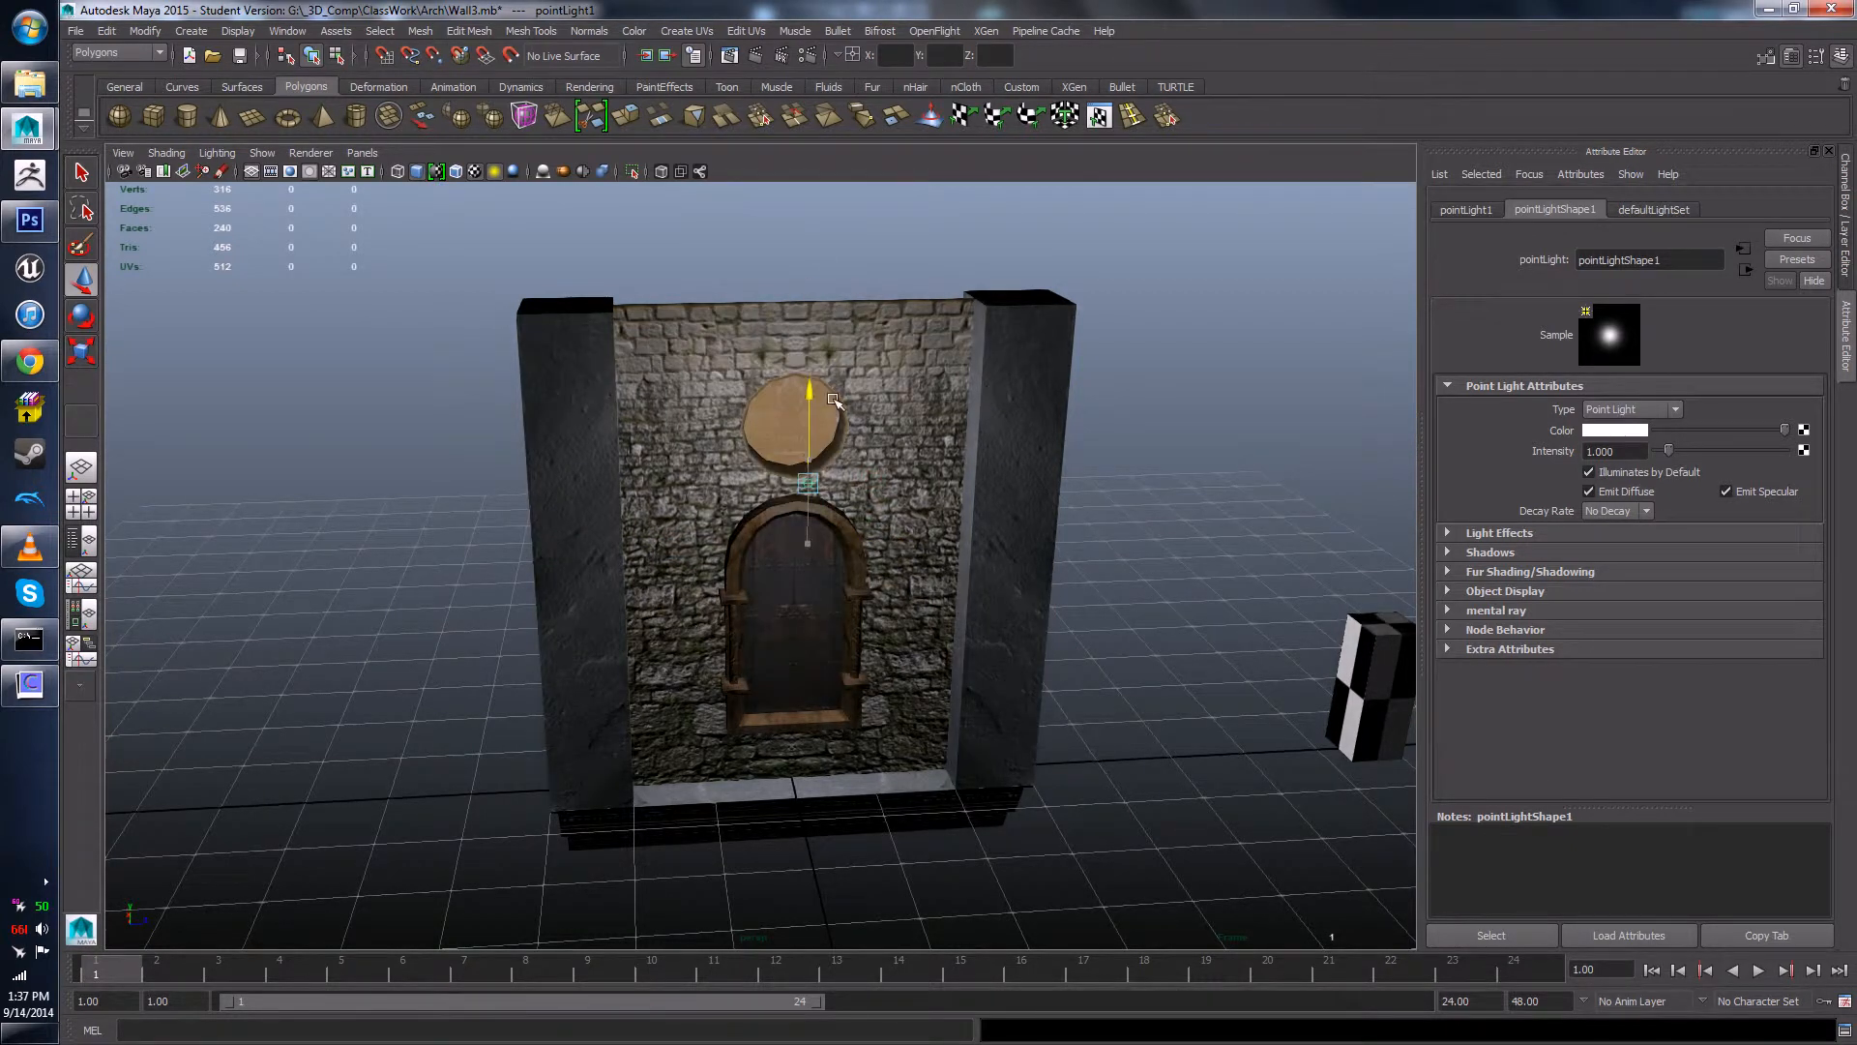
left_click_drag(793, 467, 878, 363)
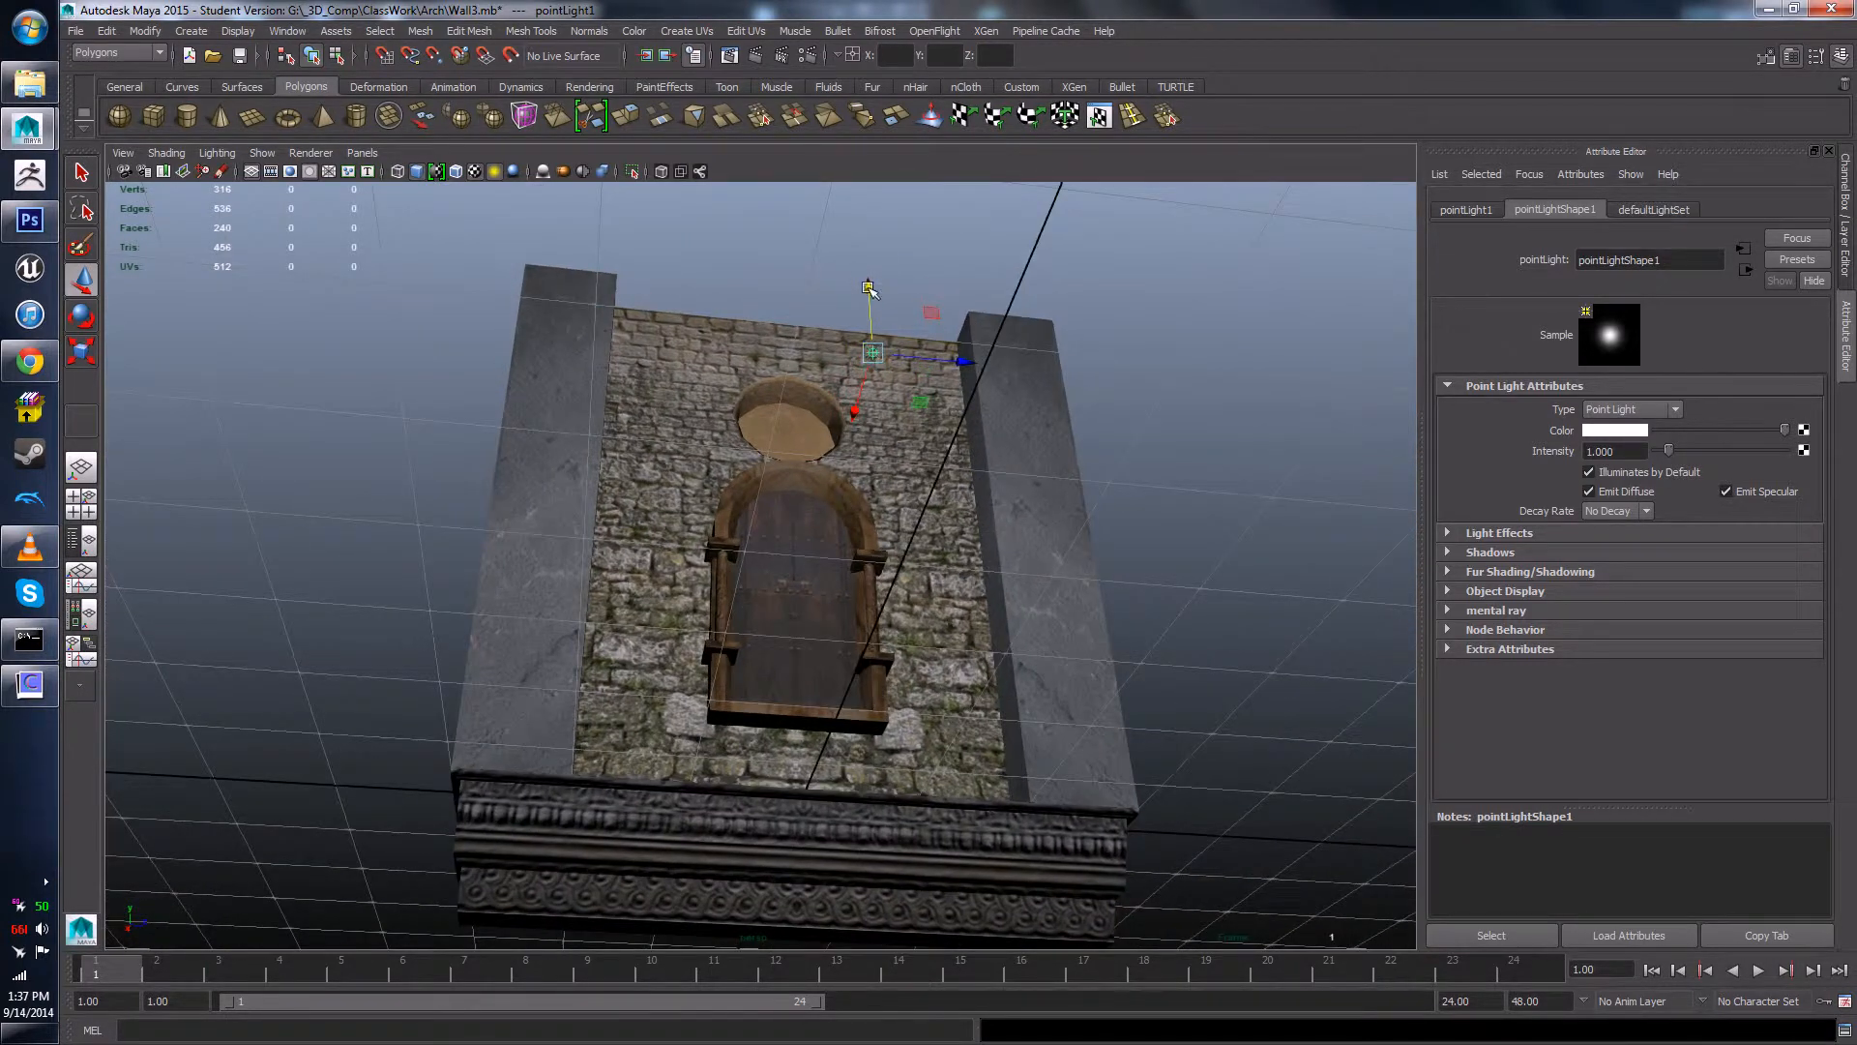
- Reposition the point light in front of the wall and raise it from below the ground to door height
left_click_drag(867, 288, 893, 633, "alt")
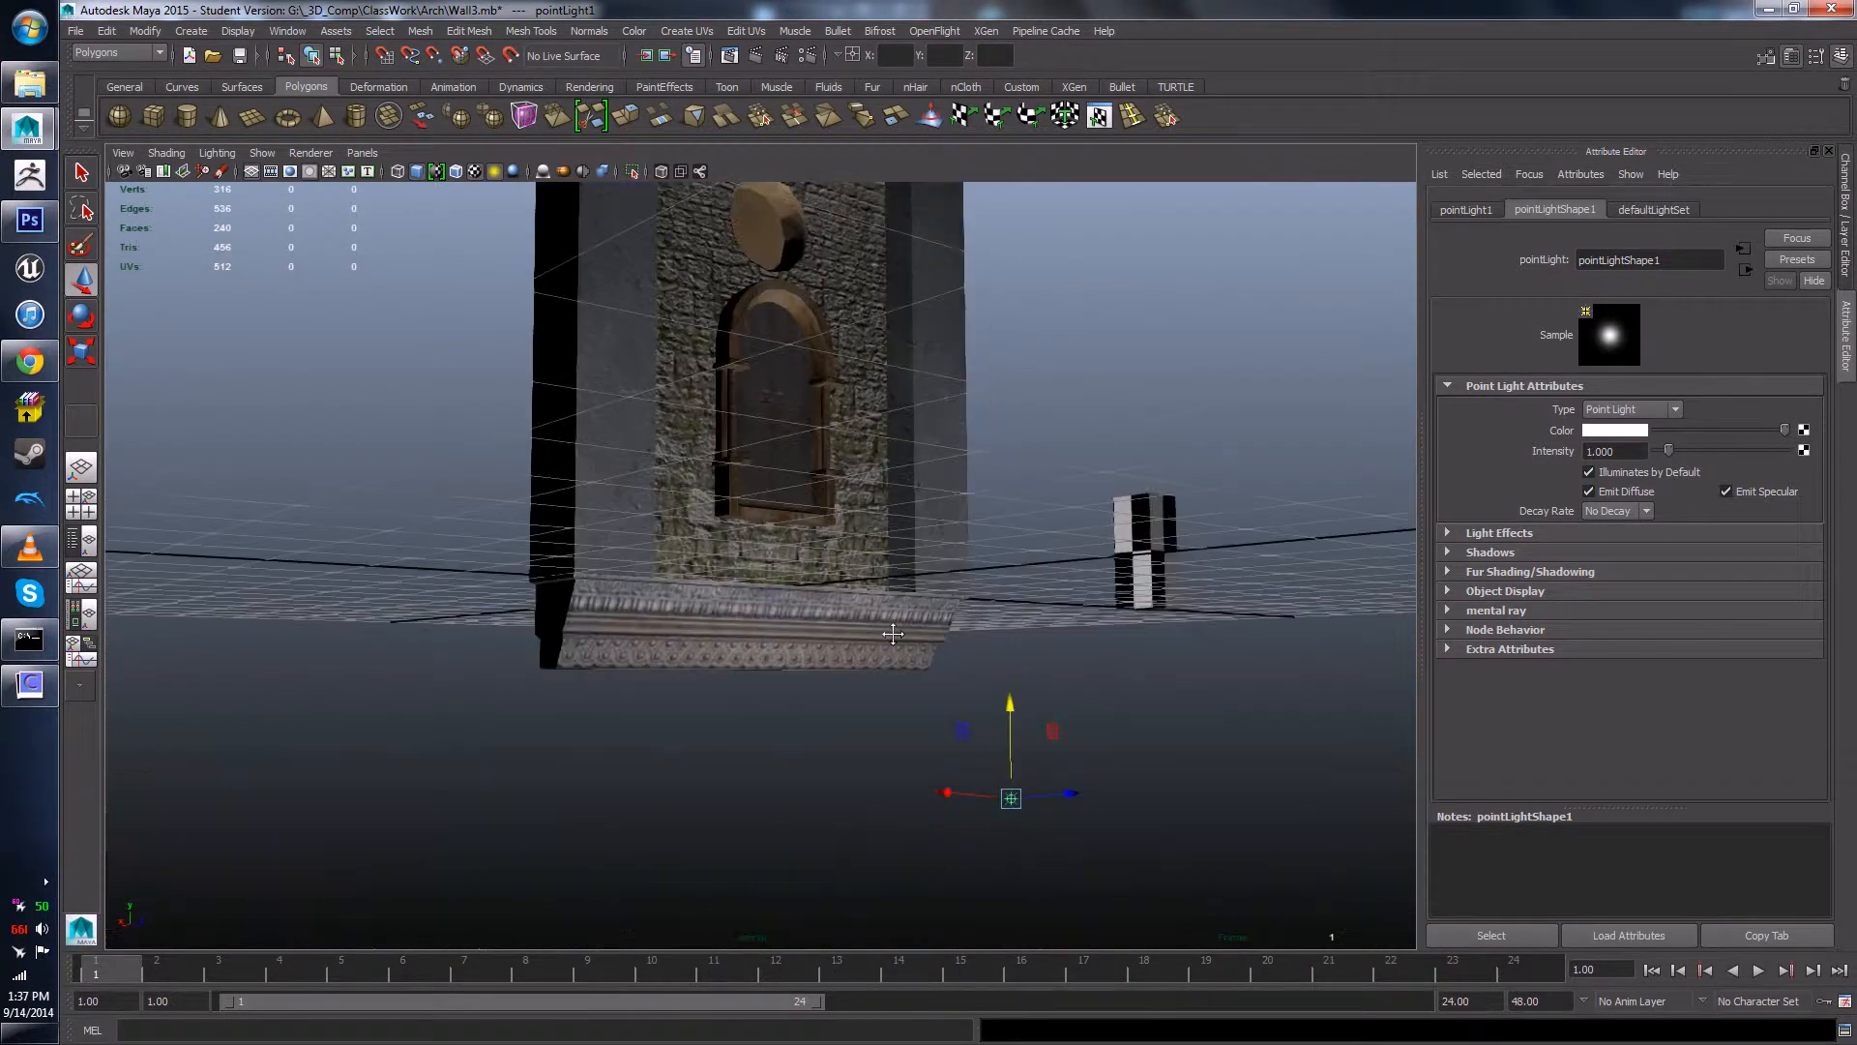
middle_click_drag(892, 633, 891, 614, "alt")
left_click_drag(949, 768, 1017, 805)
left_click_drag(968, 671, 851, 305)
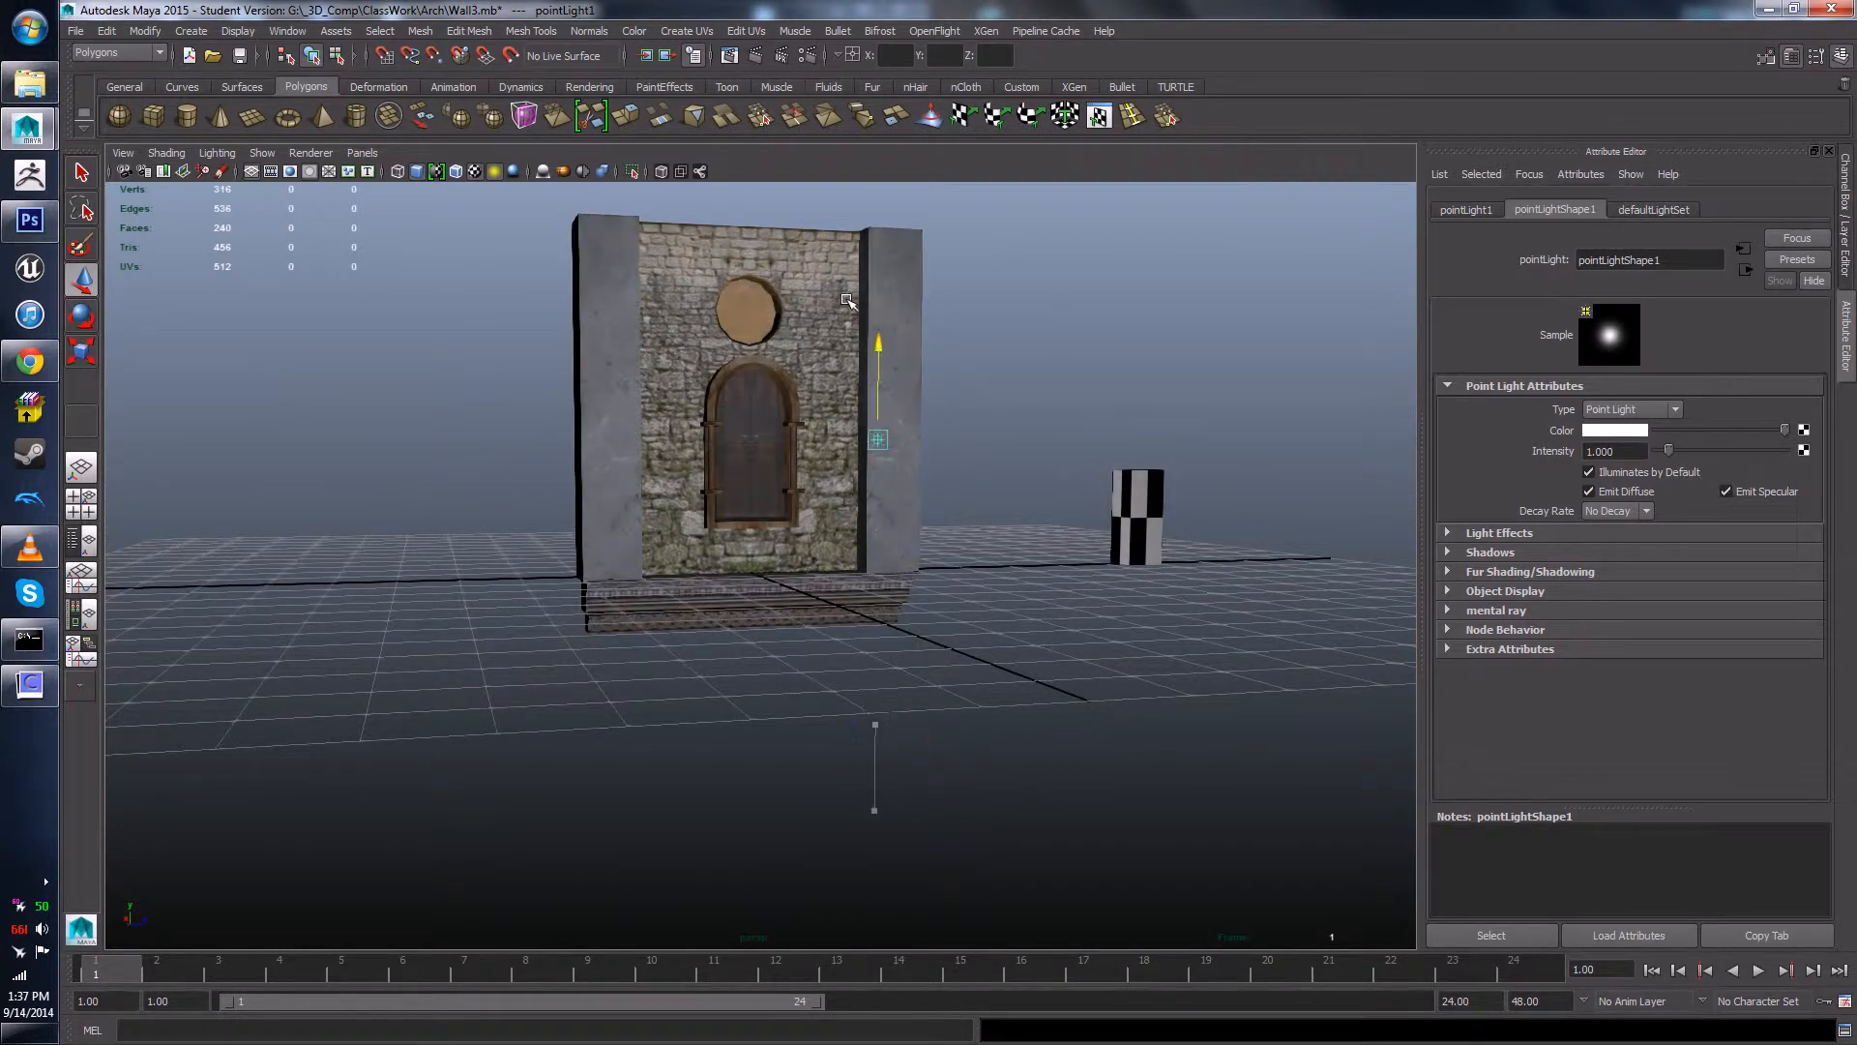
scroll(796, 439, "up", 3)
left_click_drag(796, 439, 701, 470, "alt")
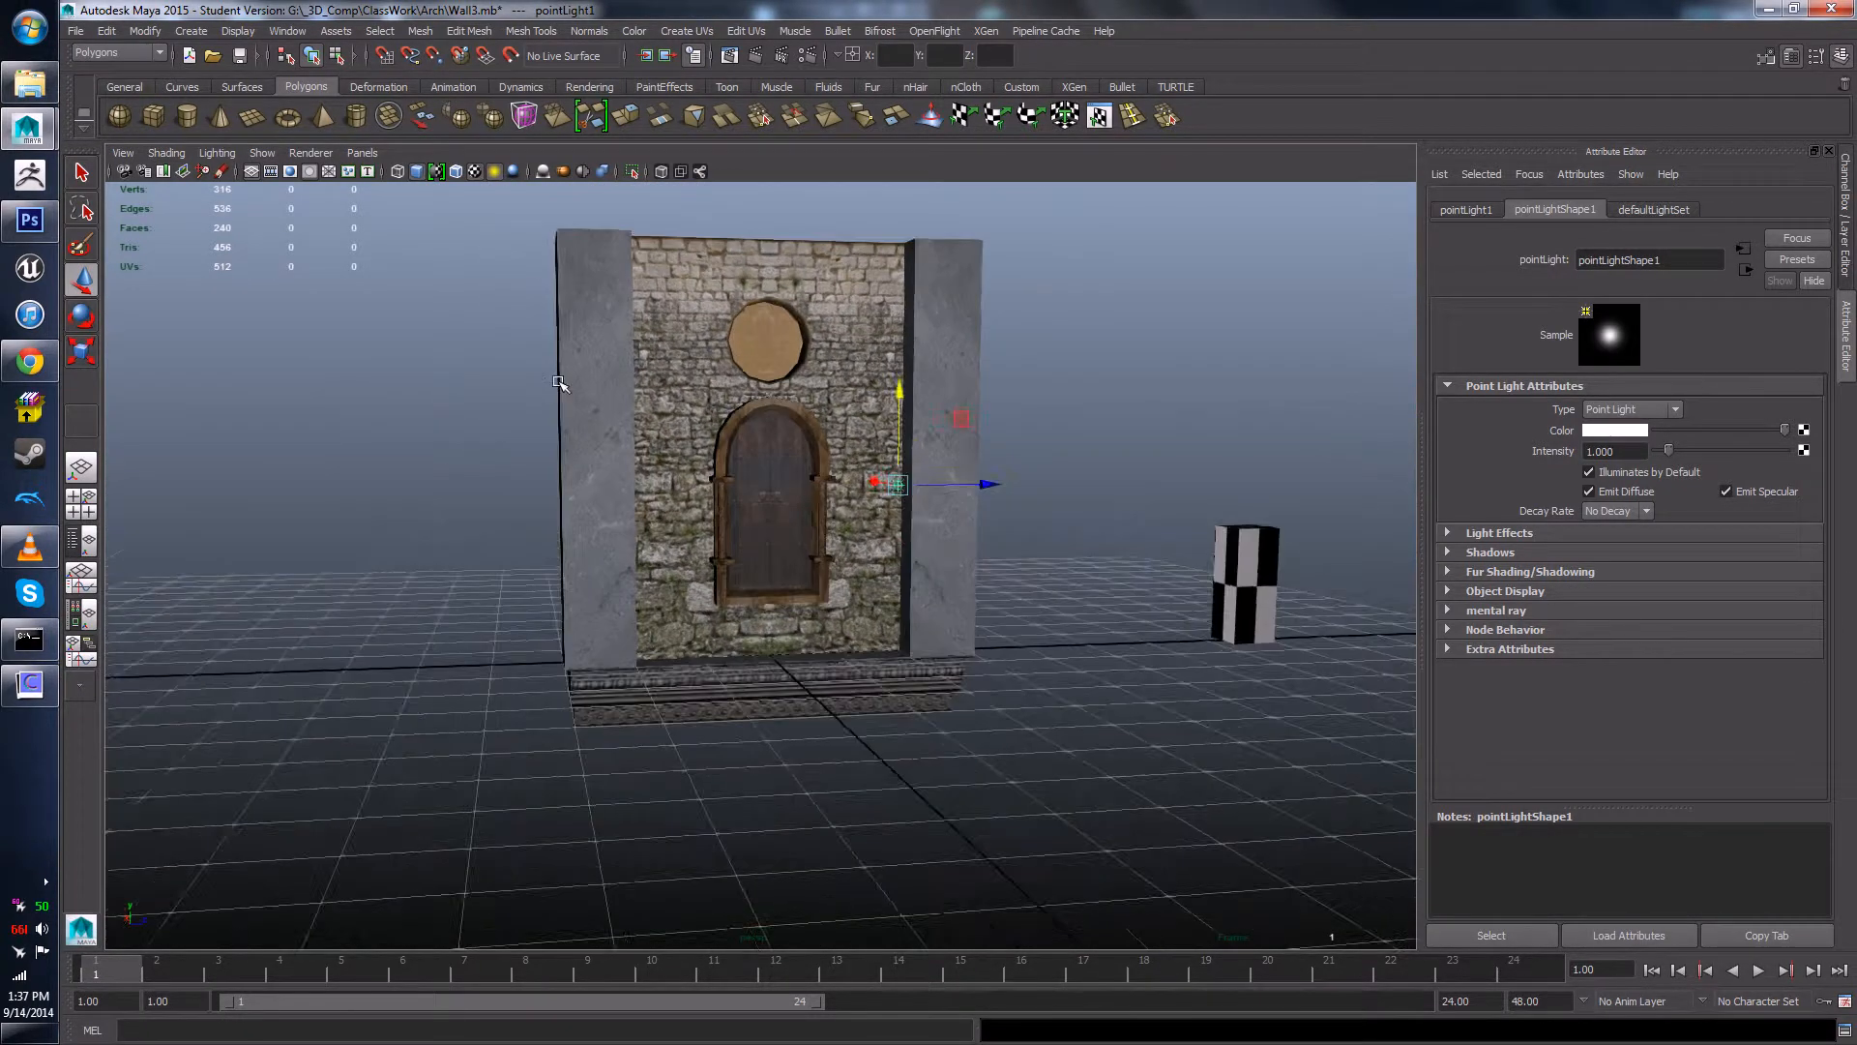
- Duplicate both halves of the wall section and move the copy up on top of the original as a second storey
scroll(580, 404, "down", 4)
left_click_drag(563, 369, 825, 696)
left_click(761, 561)
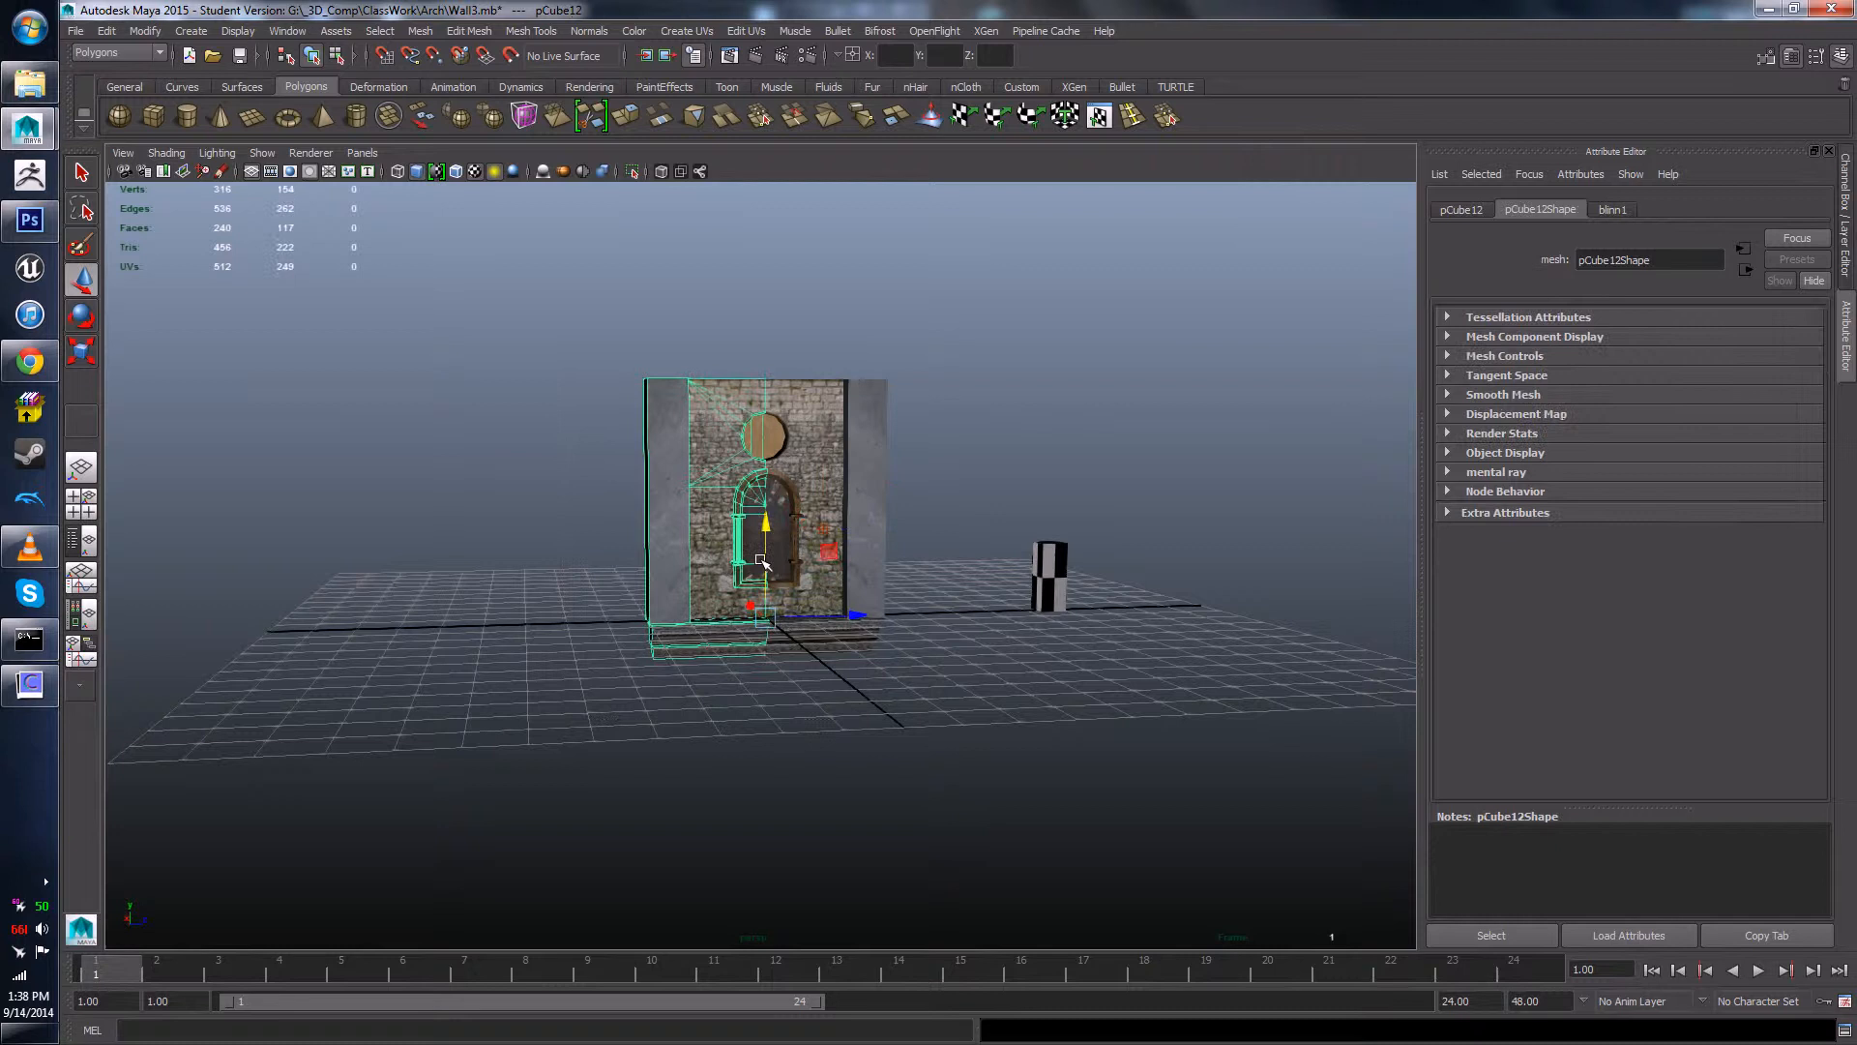
left_click(805, 468, "shift")
key("ctrl+d")
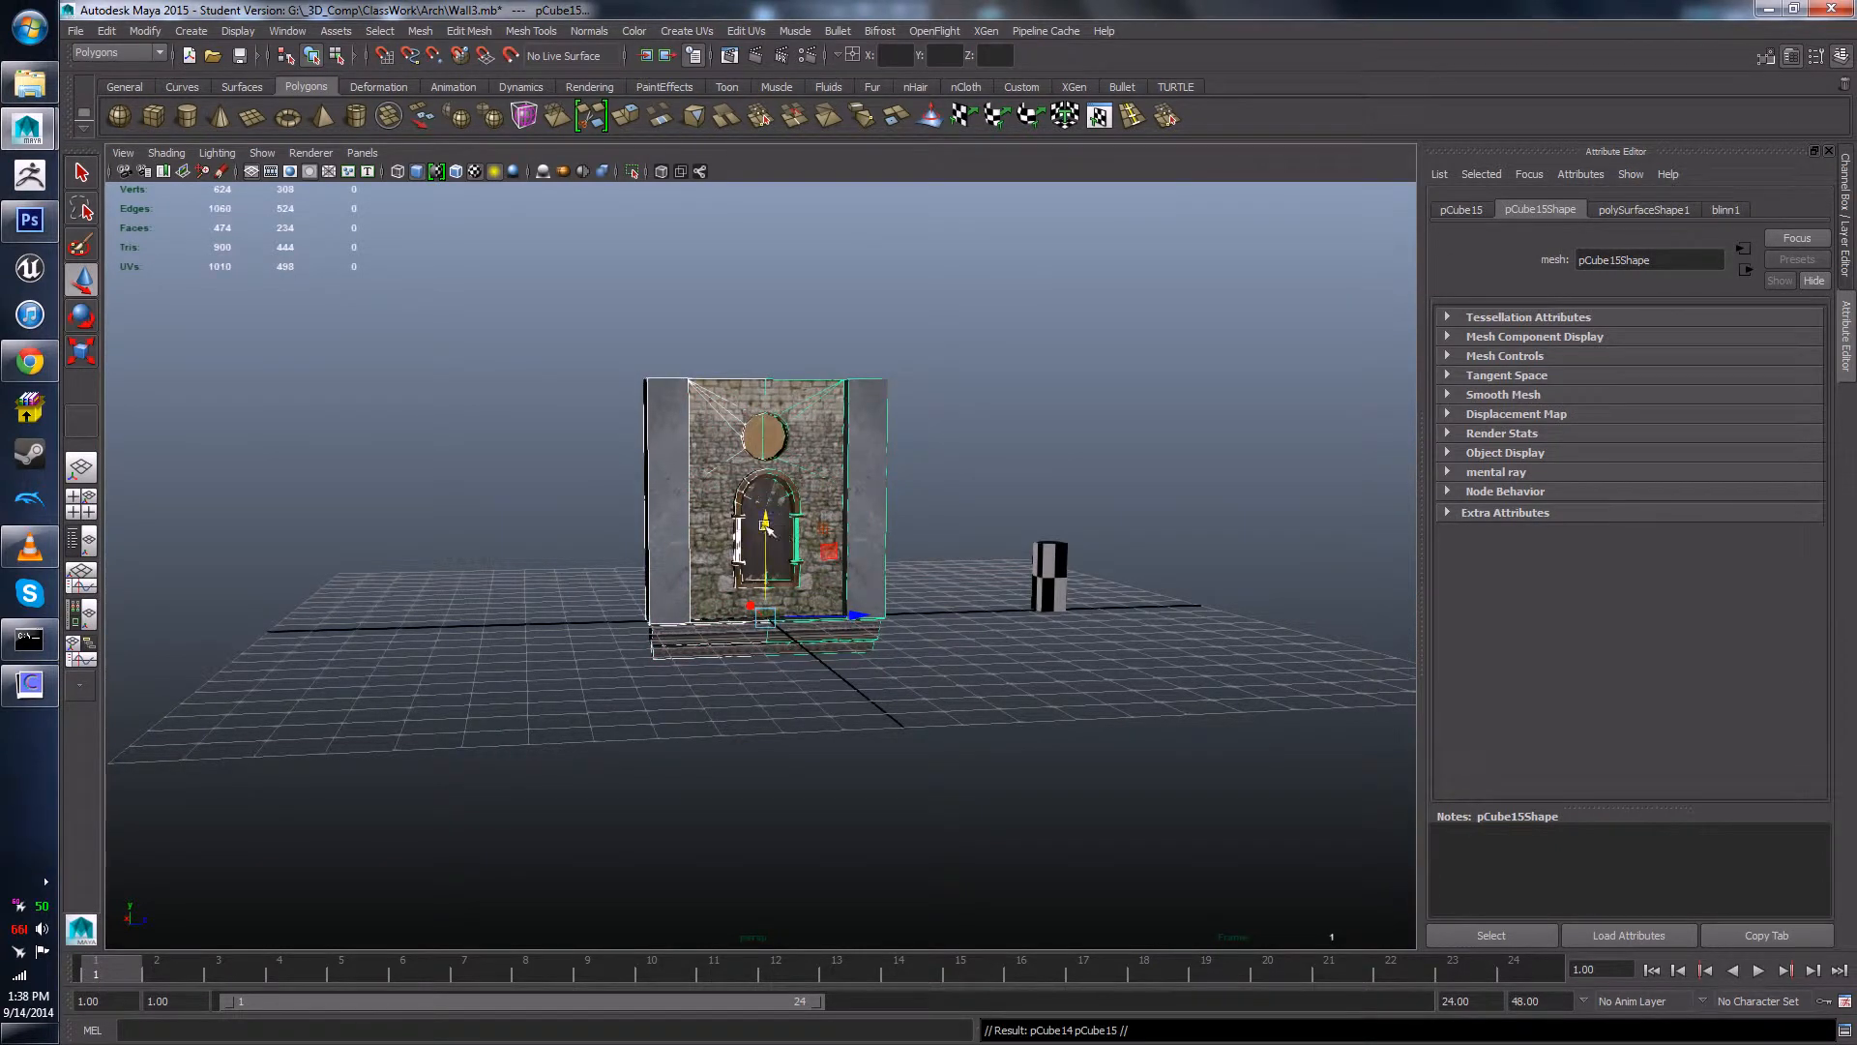
left_click_drag(764, 525, 764, 260)
middle_click_drag(750, 259, 763, 433, "alt")
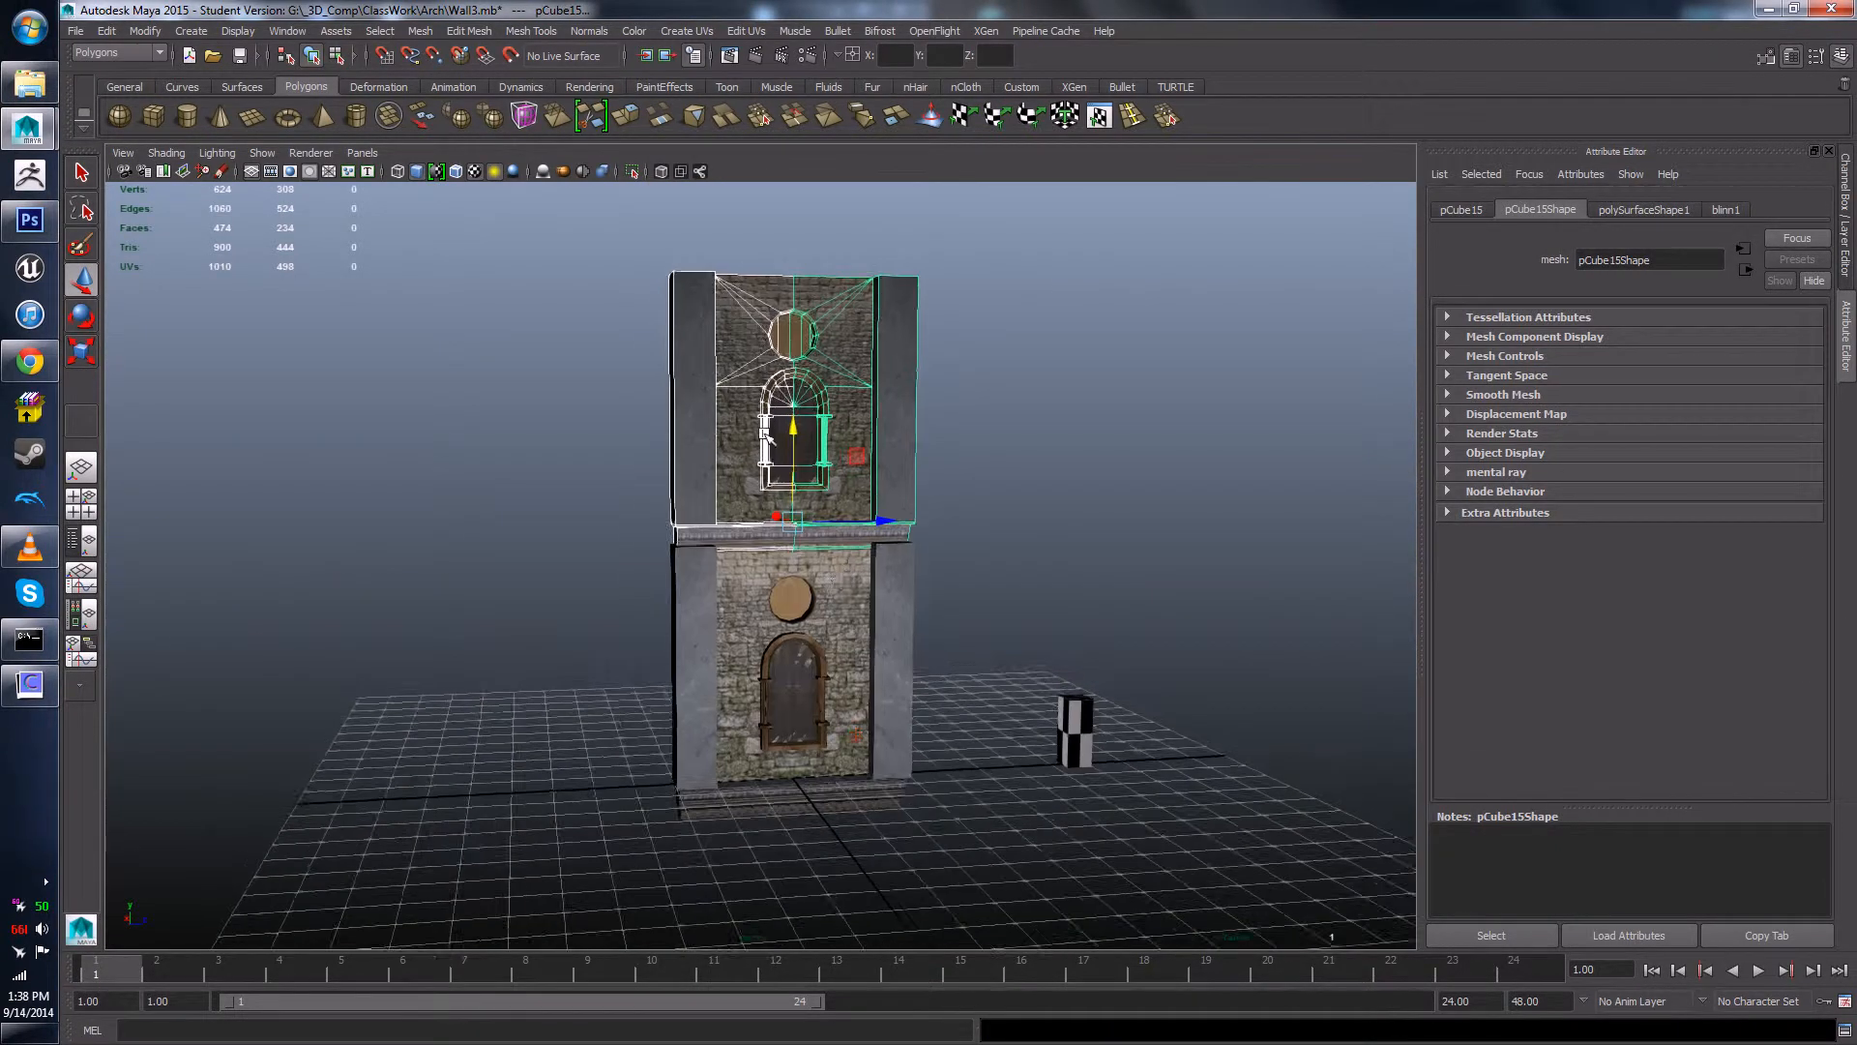
- Undo the copy's move, then duplicate the wall section again and stack copies upward into a three-storey column
key("ctrl+z")
key("ctrl+d")
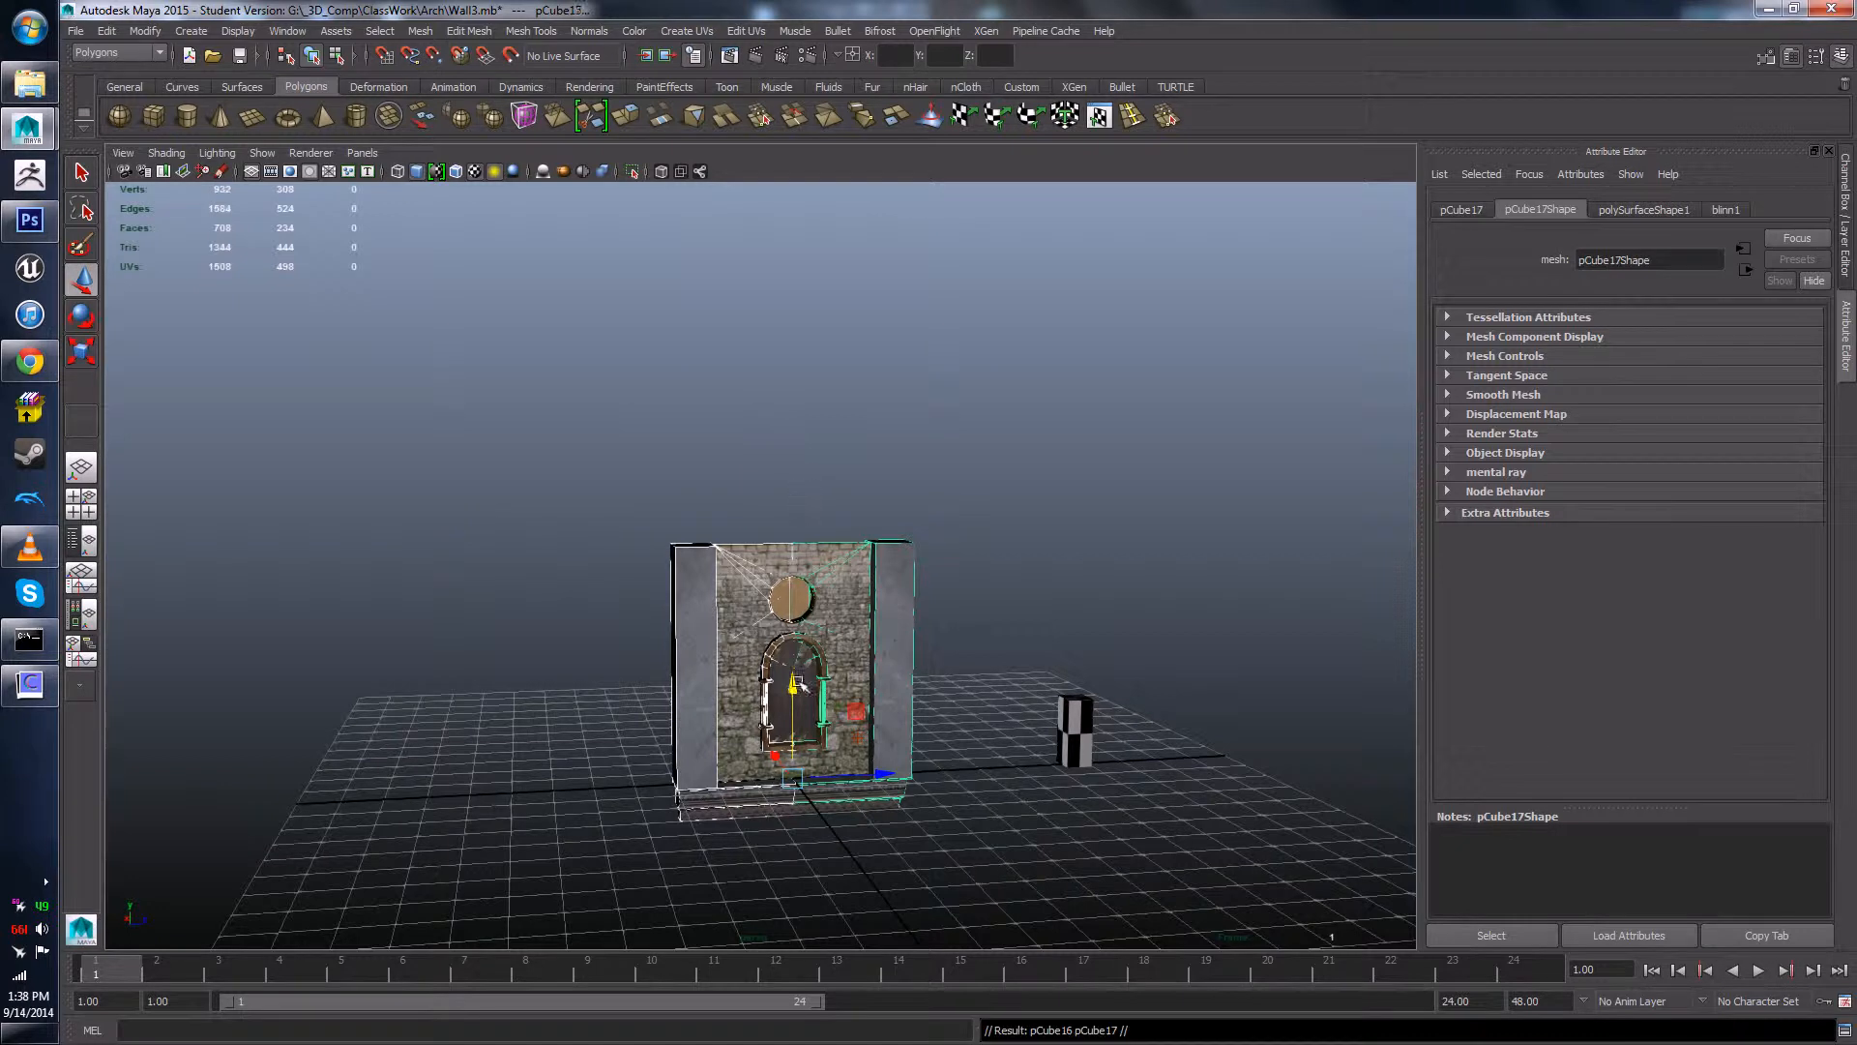
left_click_drag(795, 683, 791, 152)
key("ctrl+d")
- Duplicate the entire three-storey column and place the copy directly beside the original as a second bay
scroll(847, 368, "down", 3)
middle_click_drag(847, 369, 776, 405, "alt")
left_click_drag(600, 240, 859, 684)
key("ctrl+d")
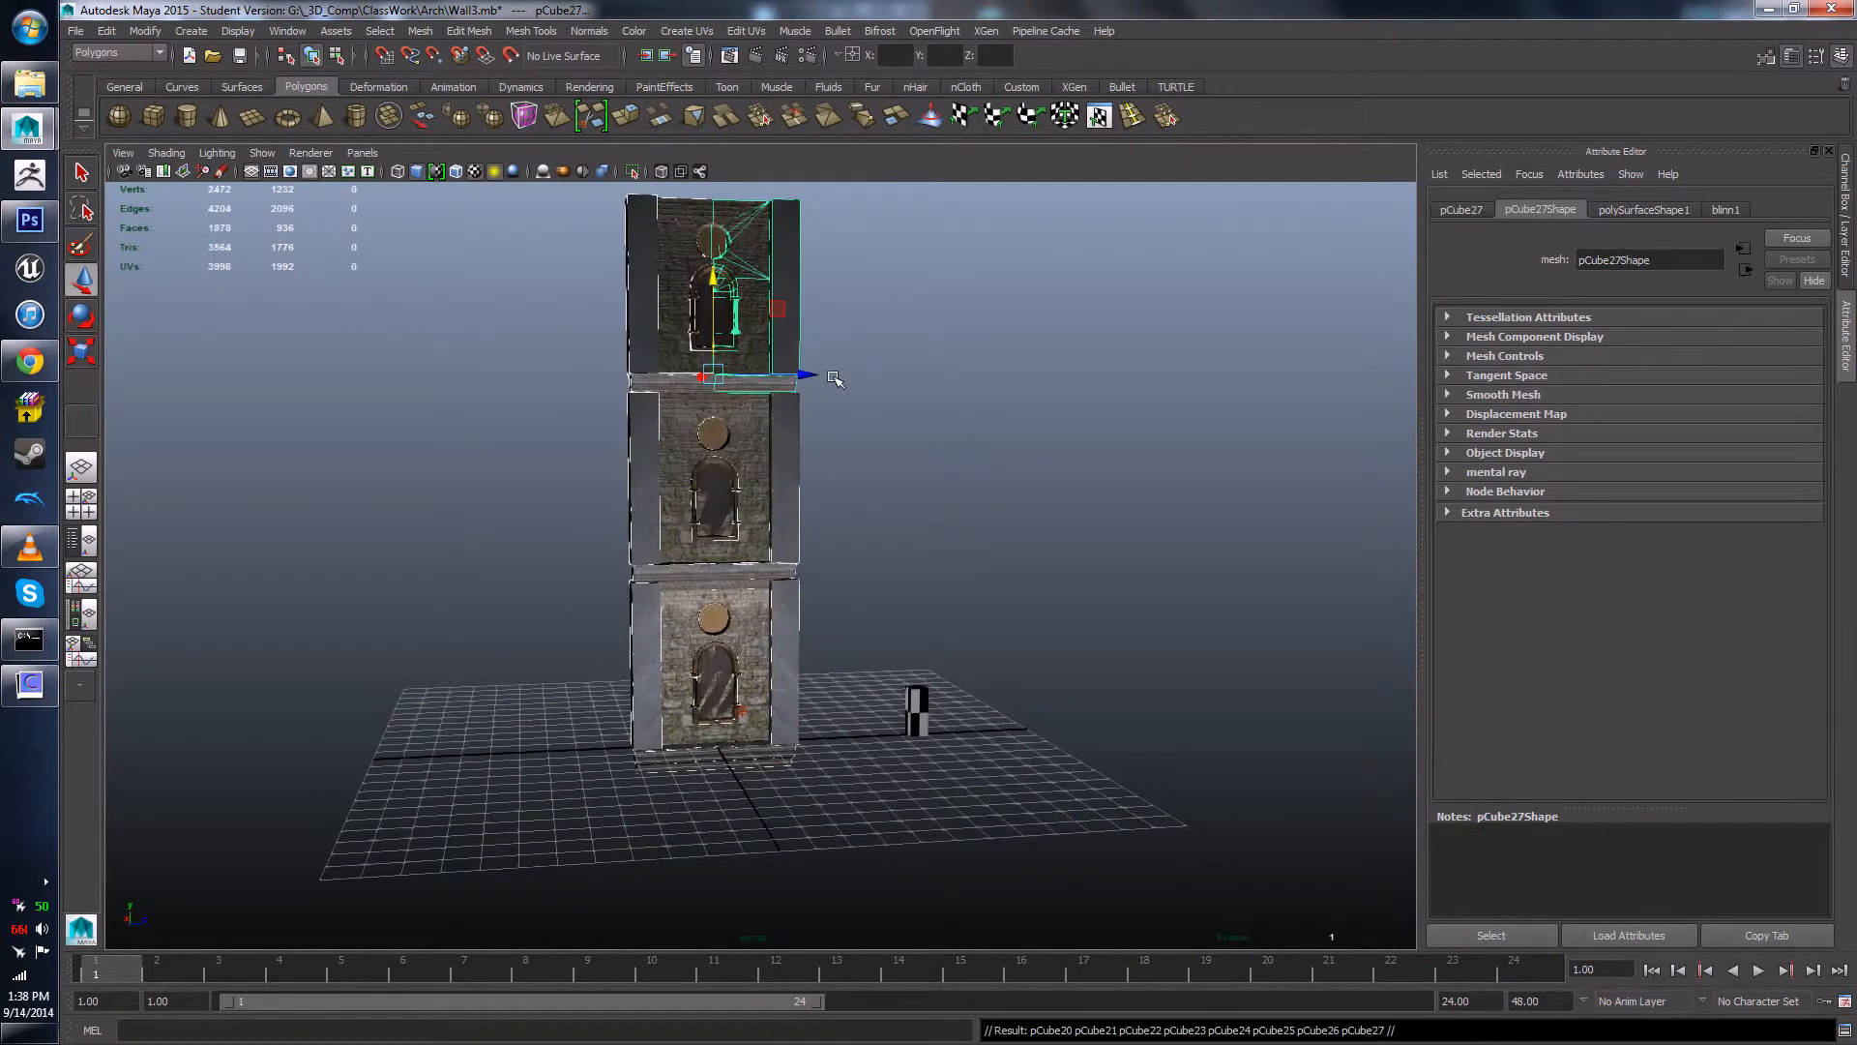
left_click_drag(810, 375, 638, 387)
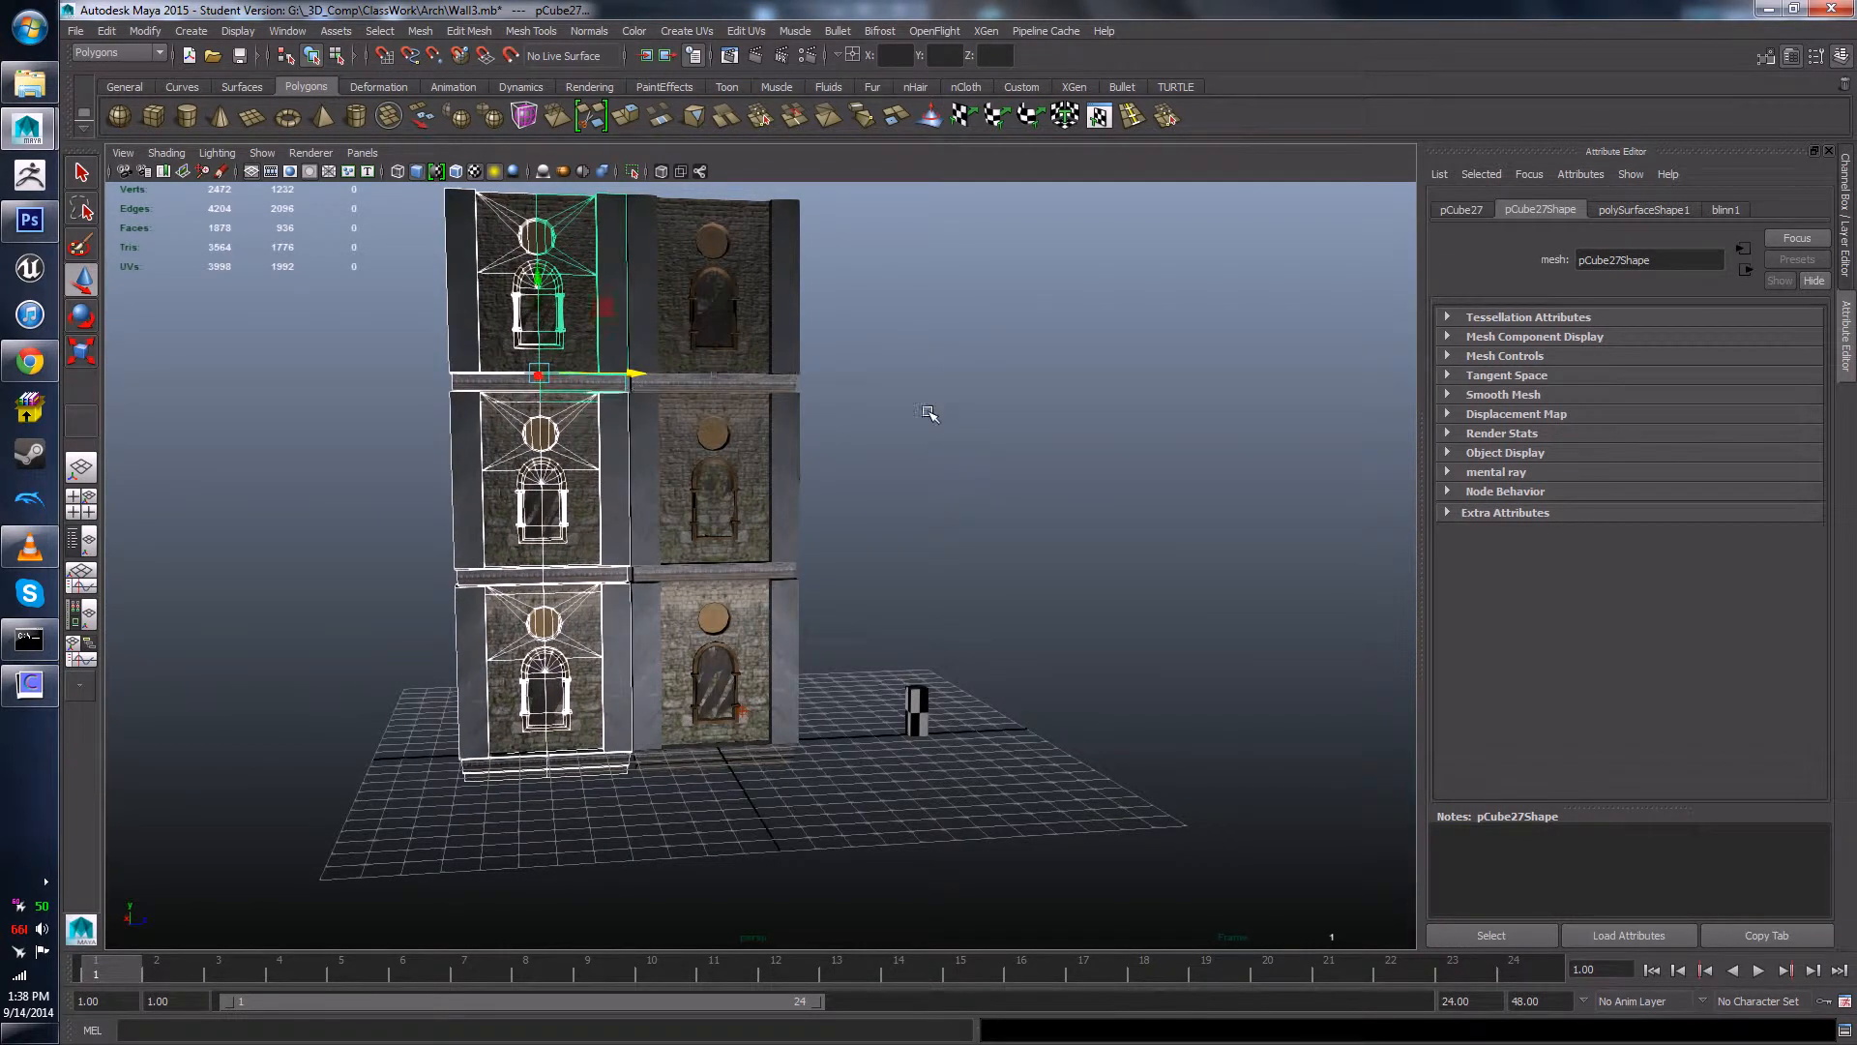
left_click(933, 410)
left_click_drag(771, 576, 826, 645, "alt")
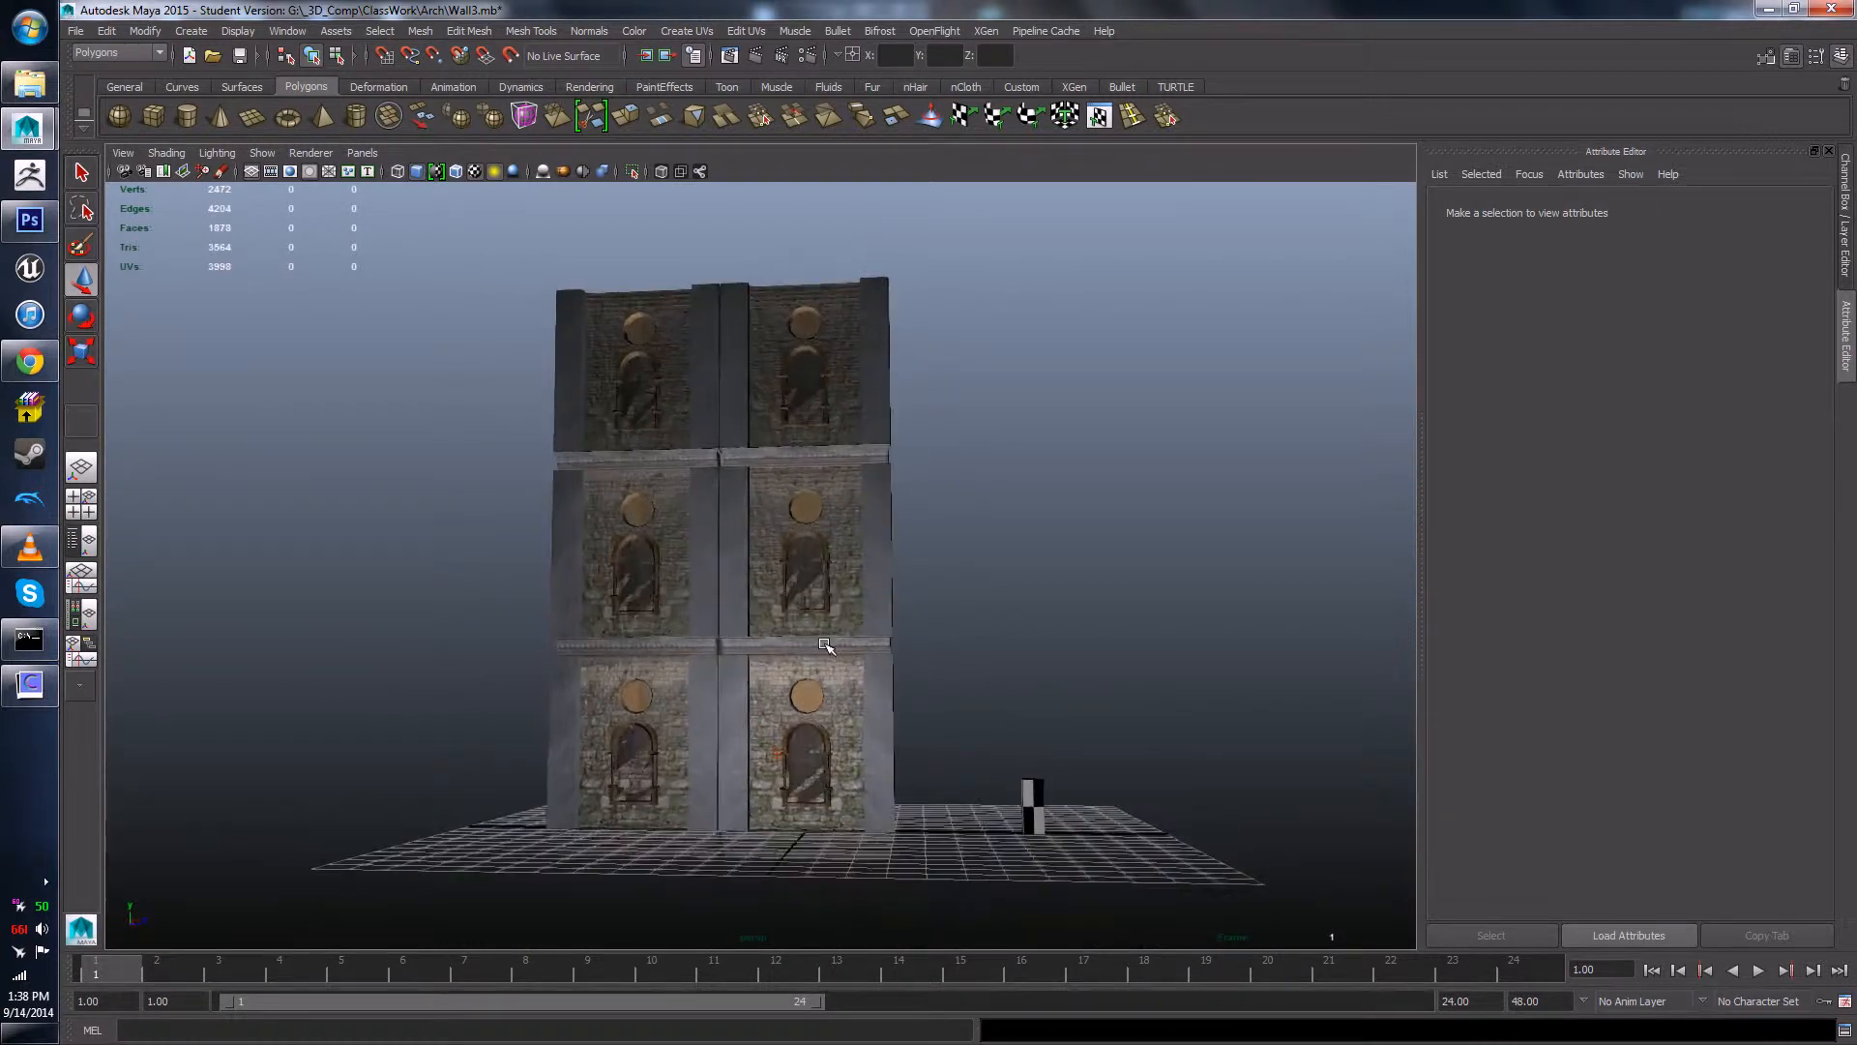
- Duplicate the second column, move the copy outward as a third bay, and nudge it to line up with its neighbour
left_click_drag(567, 366, 580, 735)
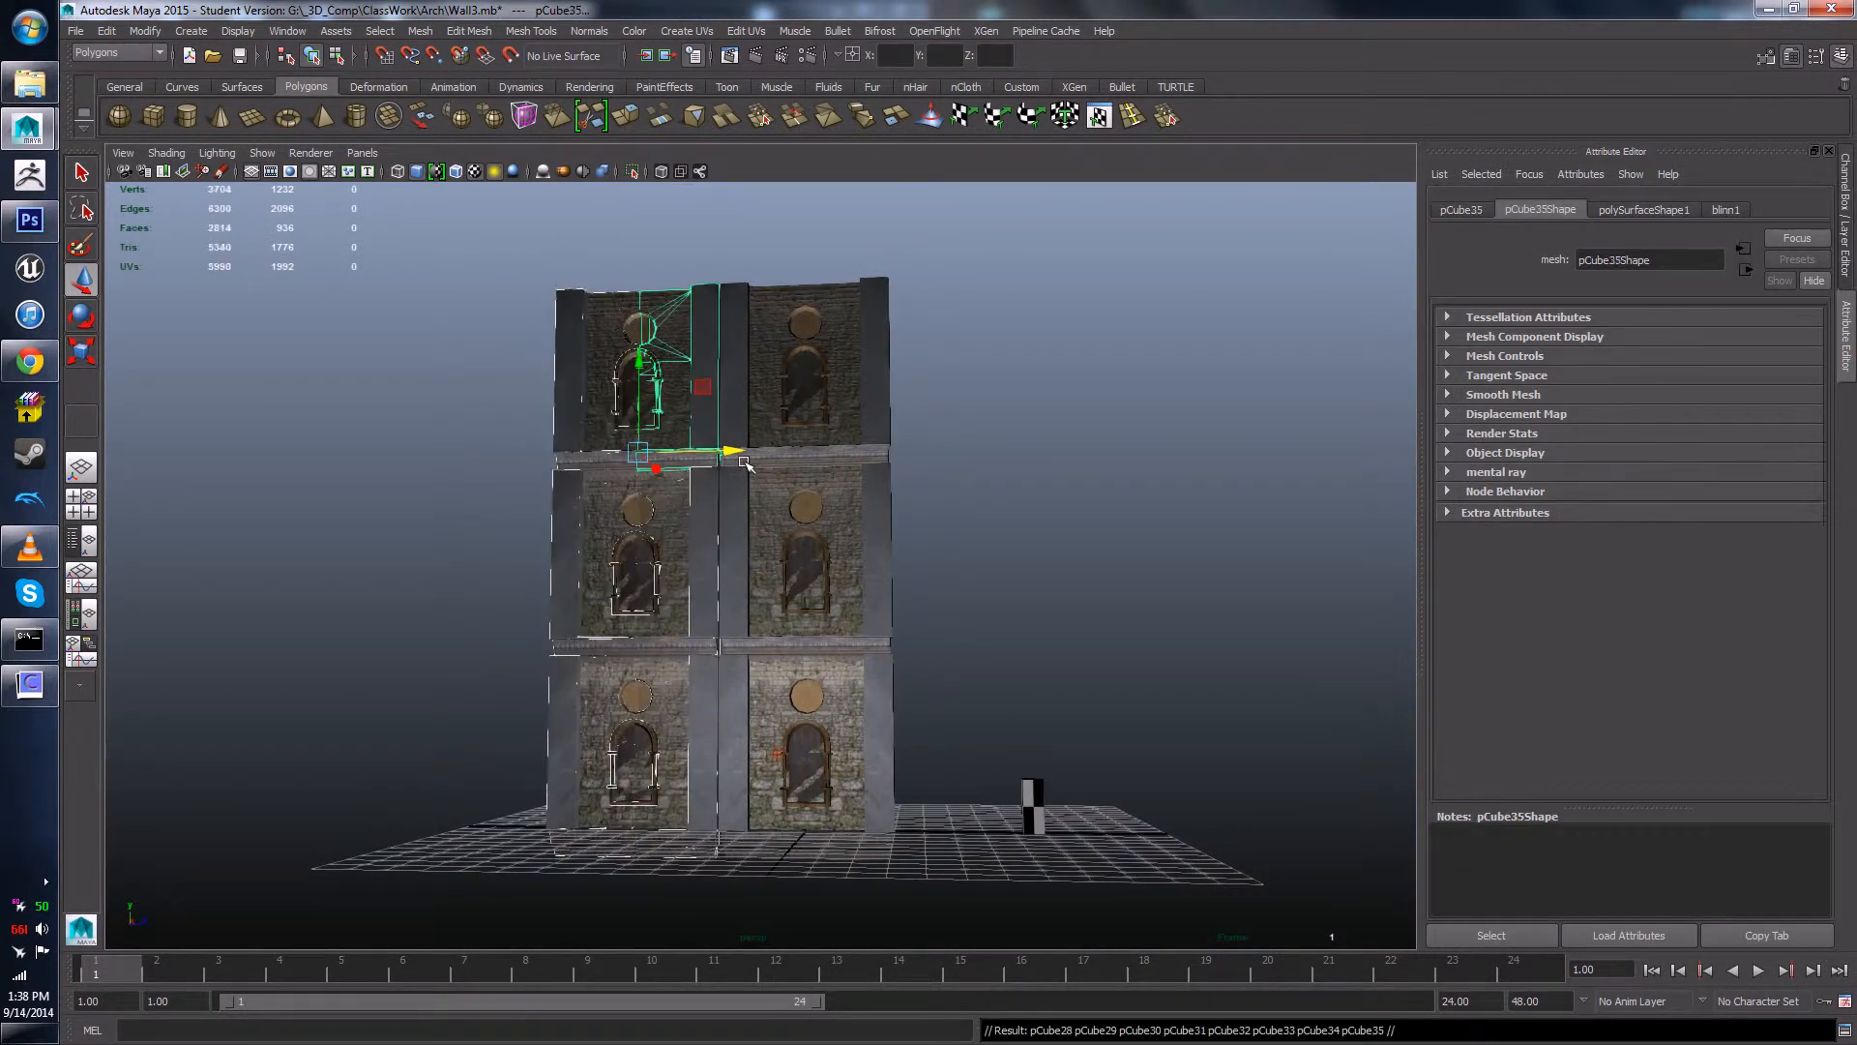
left_click_drag(733, 455, 566, 485)
left_click(852, 537)
scroll(951, 540, "down", 3)
left_click_drag(951, 539, 979, 574, "alt")
scroll(513, 493, "up", 3)
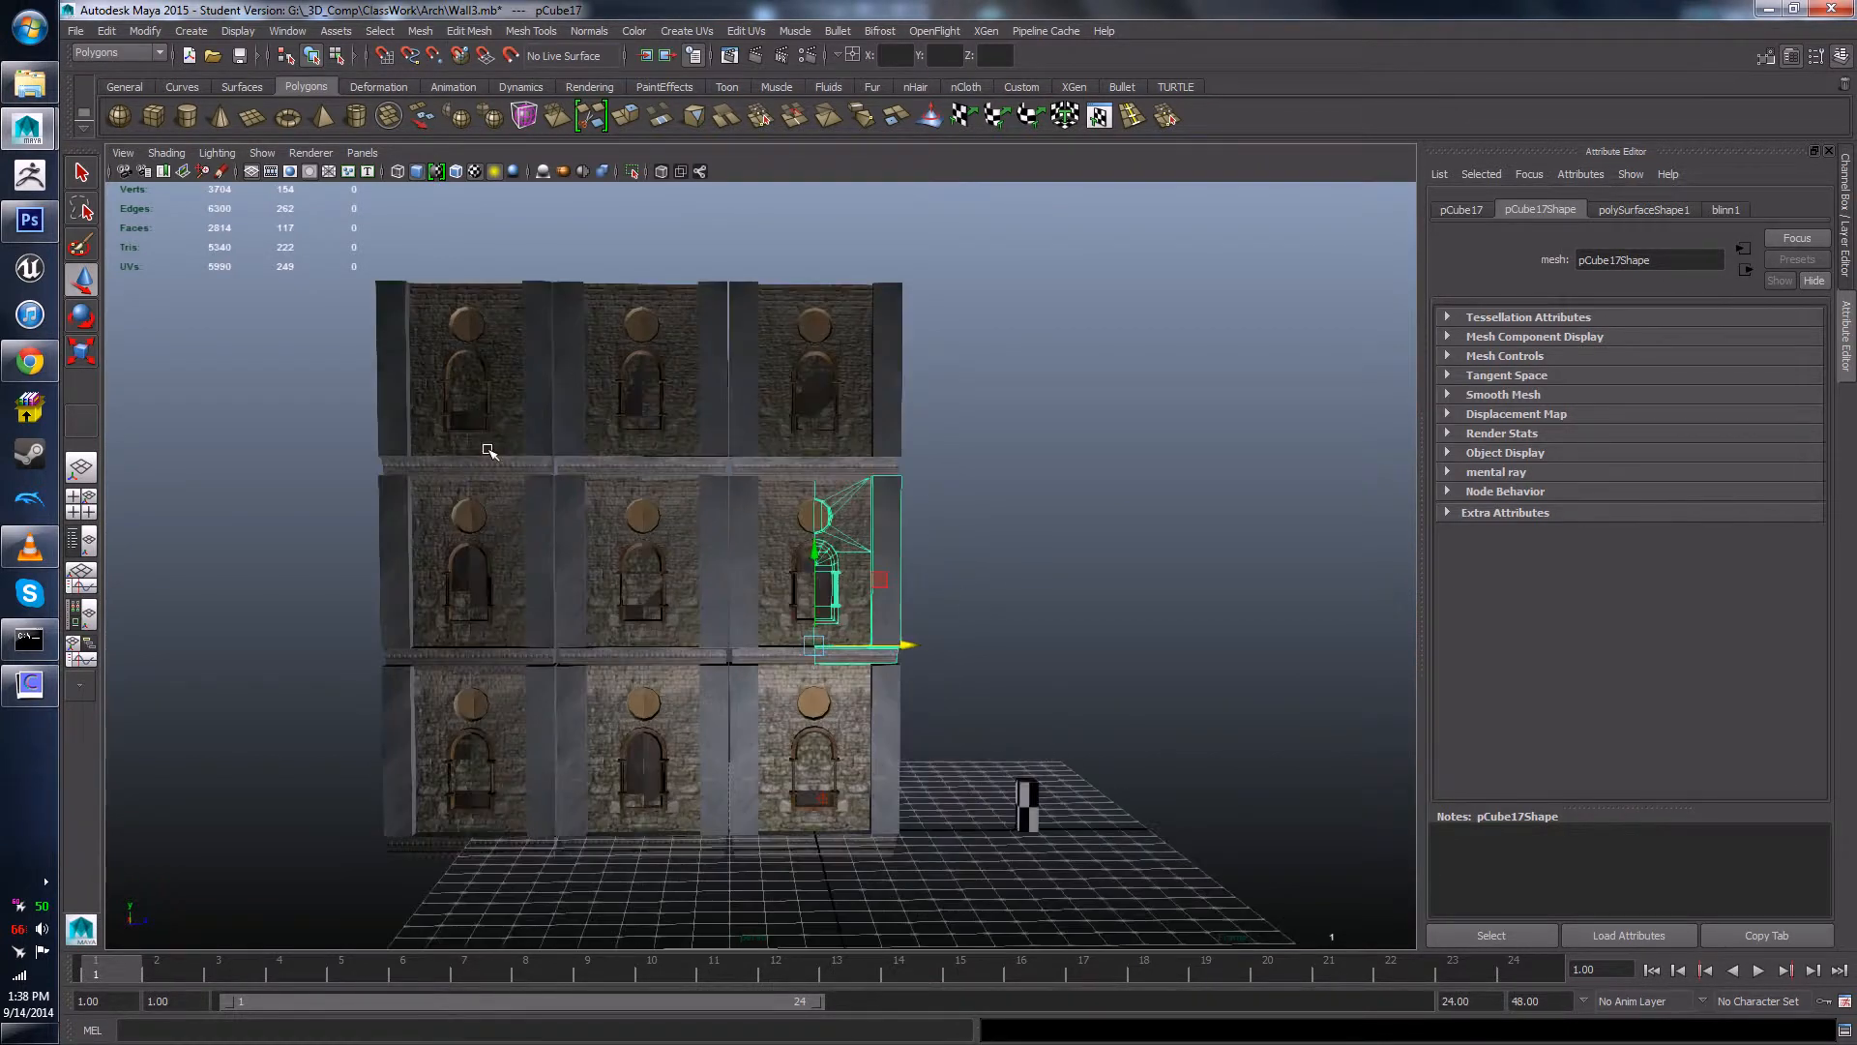
left_click_drag(418, 332, 500, 901)
left_click_drag(564, 455, 558, 456)
- Examine the three-by-three facade up close and from low and side angles to judge how the repeated sections tile
left_click(1094, 662)
scroll(1094, 662, "up", 4)
left_click_drag(1094, 663, 1045, 642, "alt")
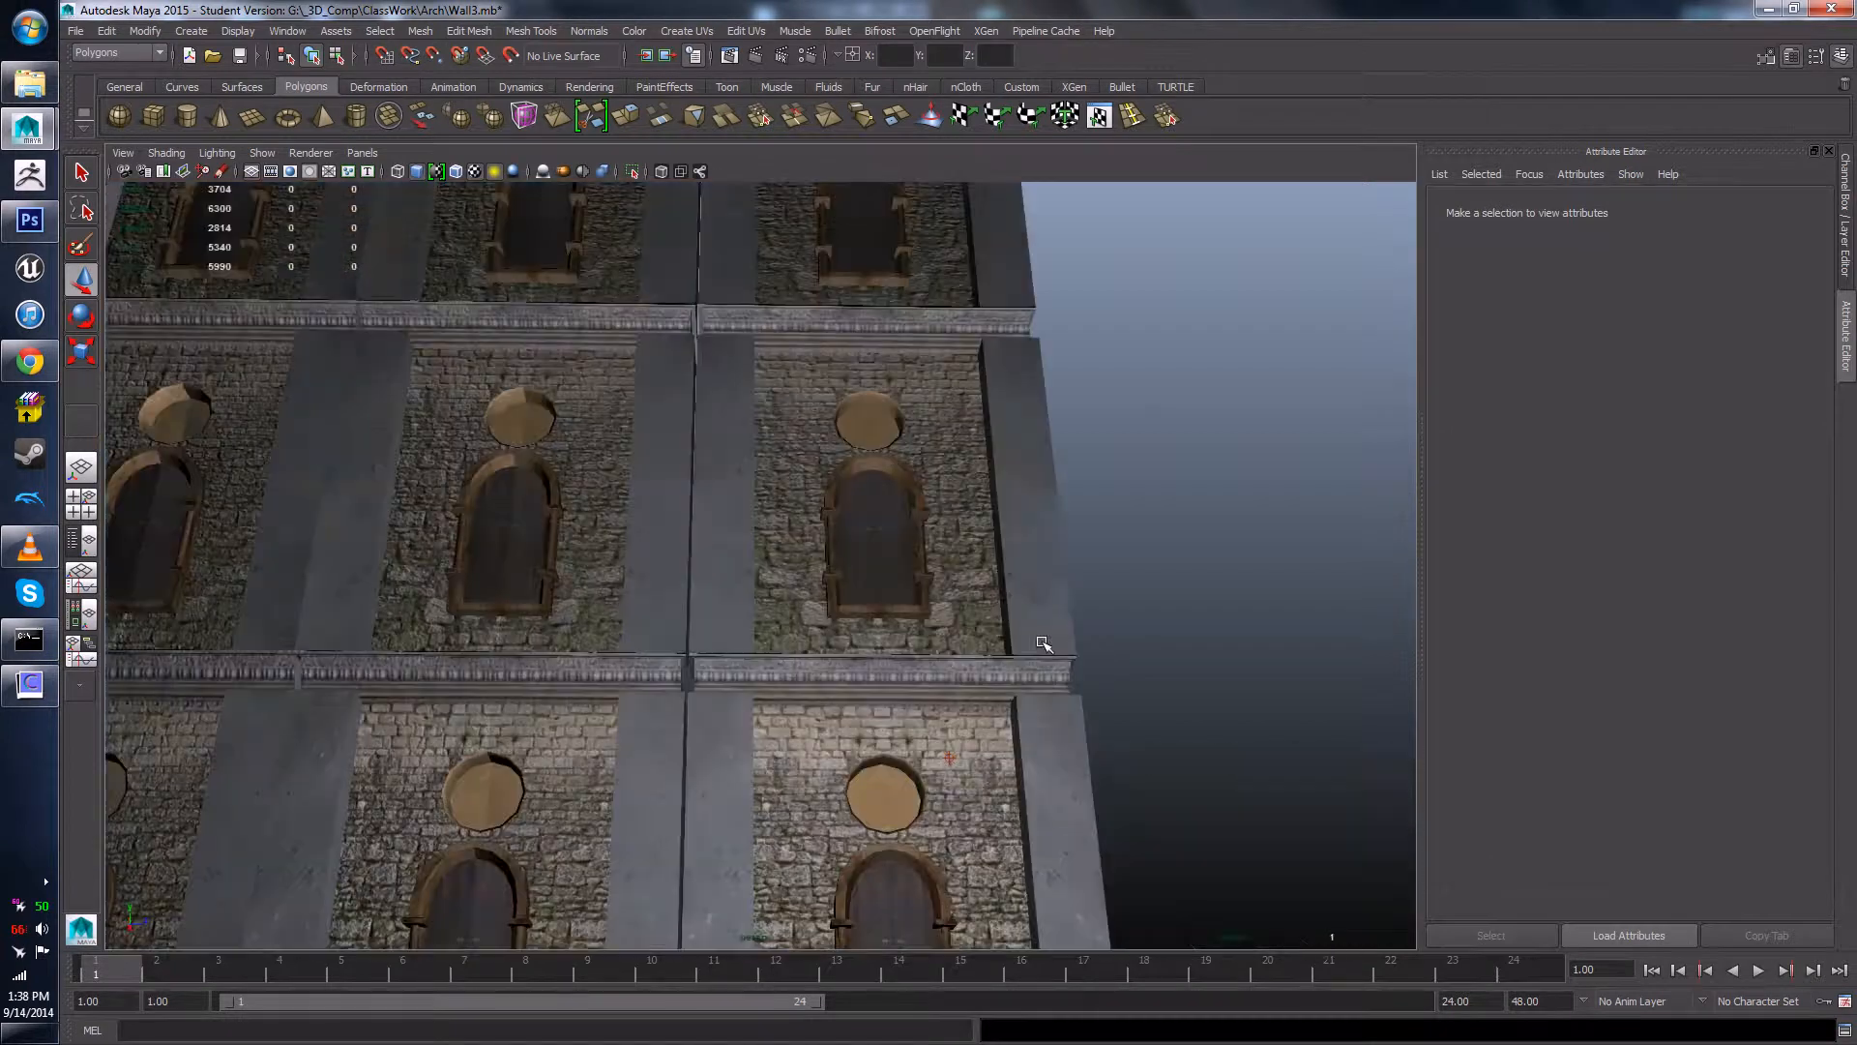
middle_click_drag(1045, 642, 1115, 514, "alt")
left_click_drag(1115, 514, 949, 563, "alt")
left_click_drag(709, 626, 735, 669, "alt")
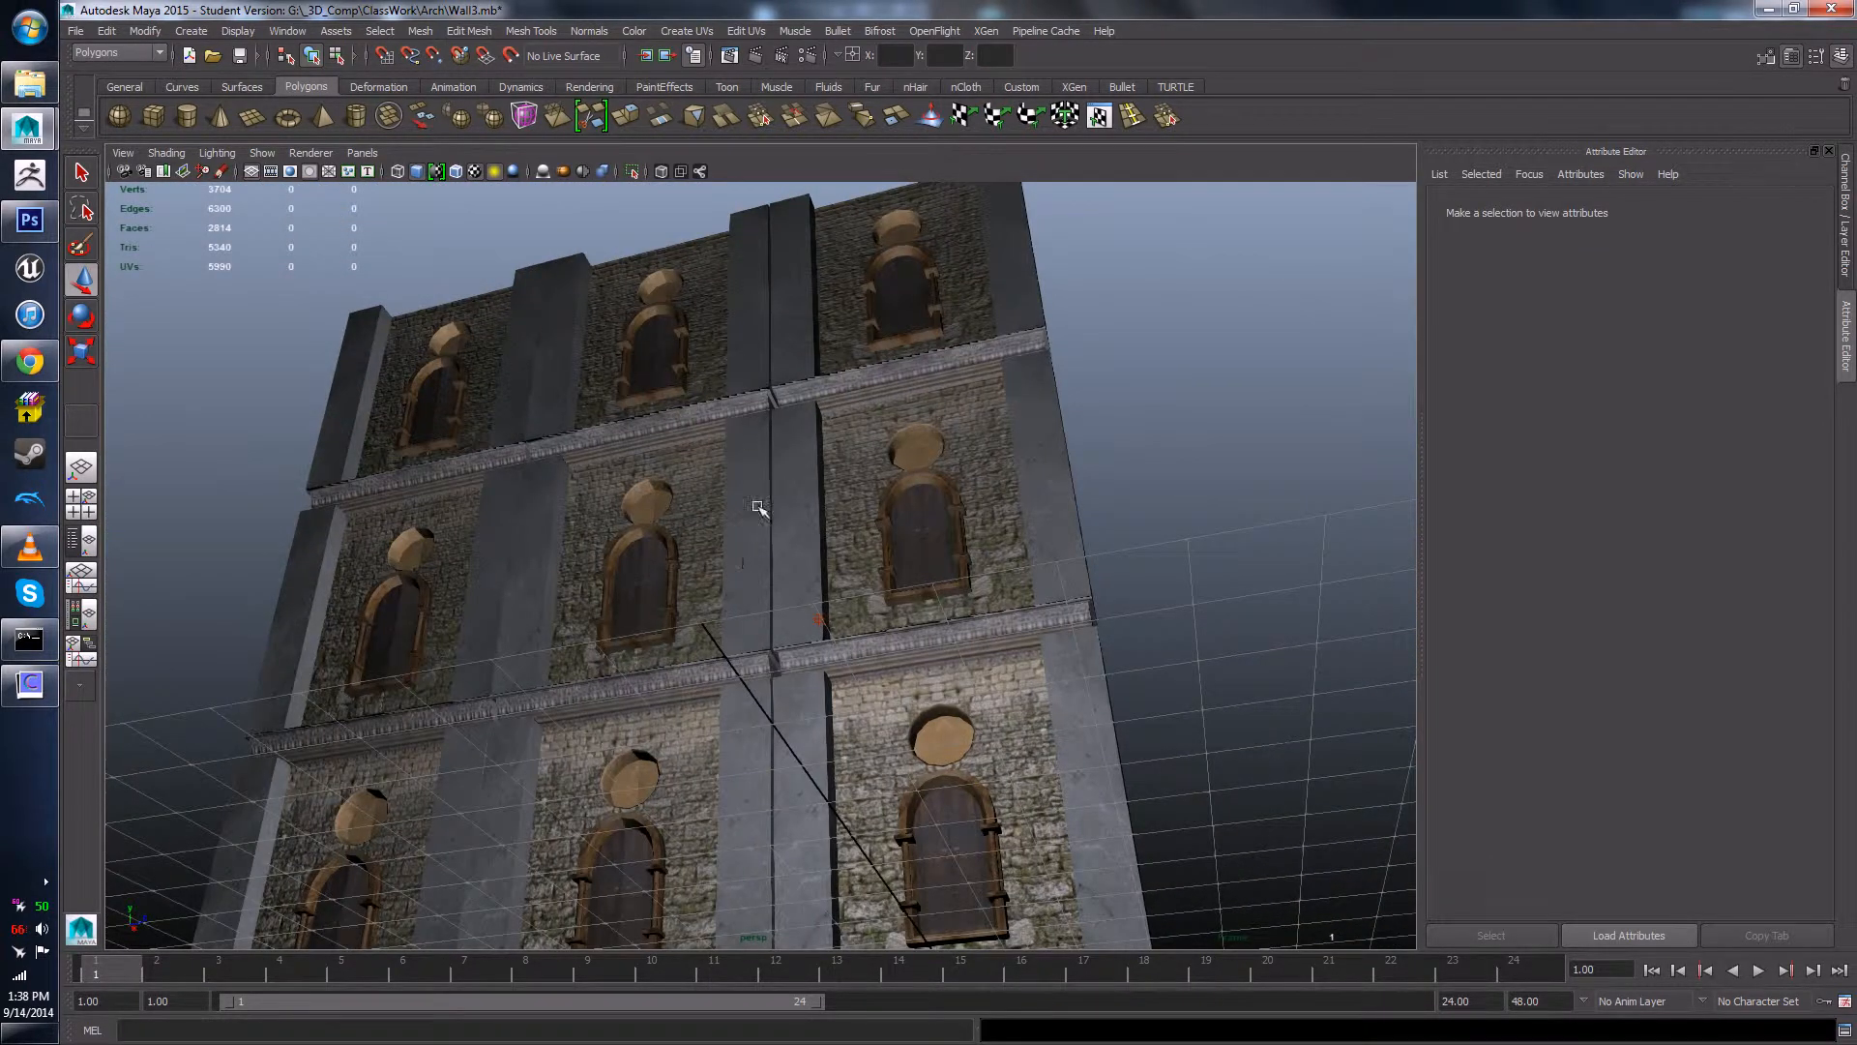
left_click_drag(844, 479, 1003, 403, "alt")
left_click_drag(494, 600, 651, 613, "alt")
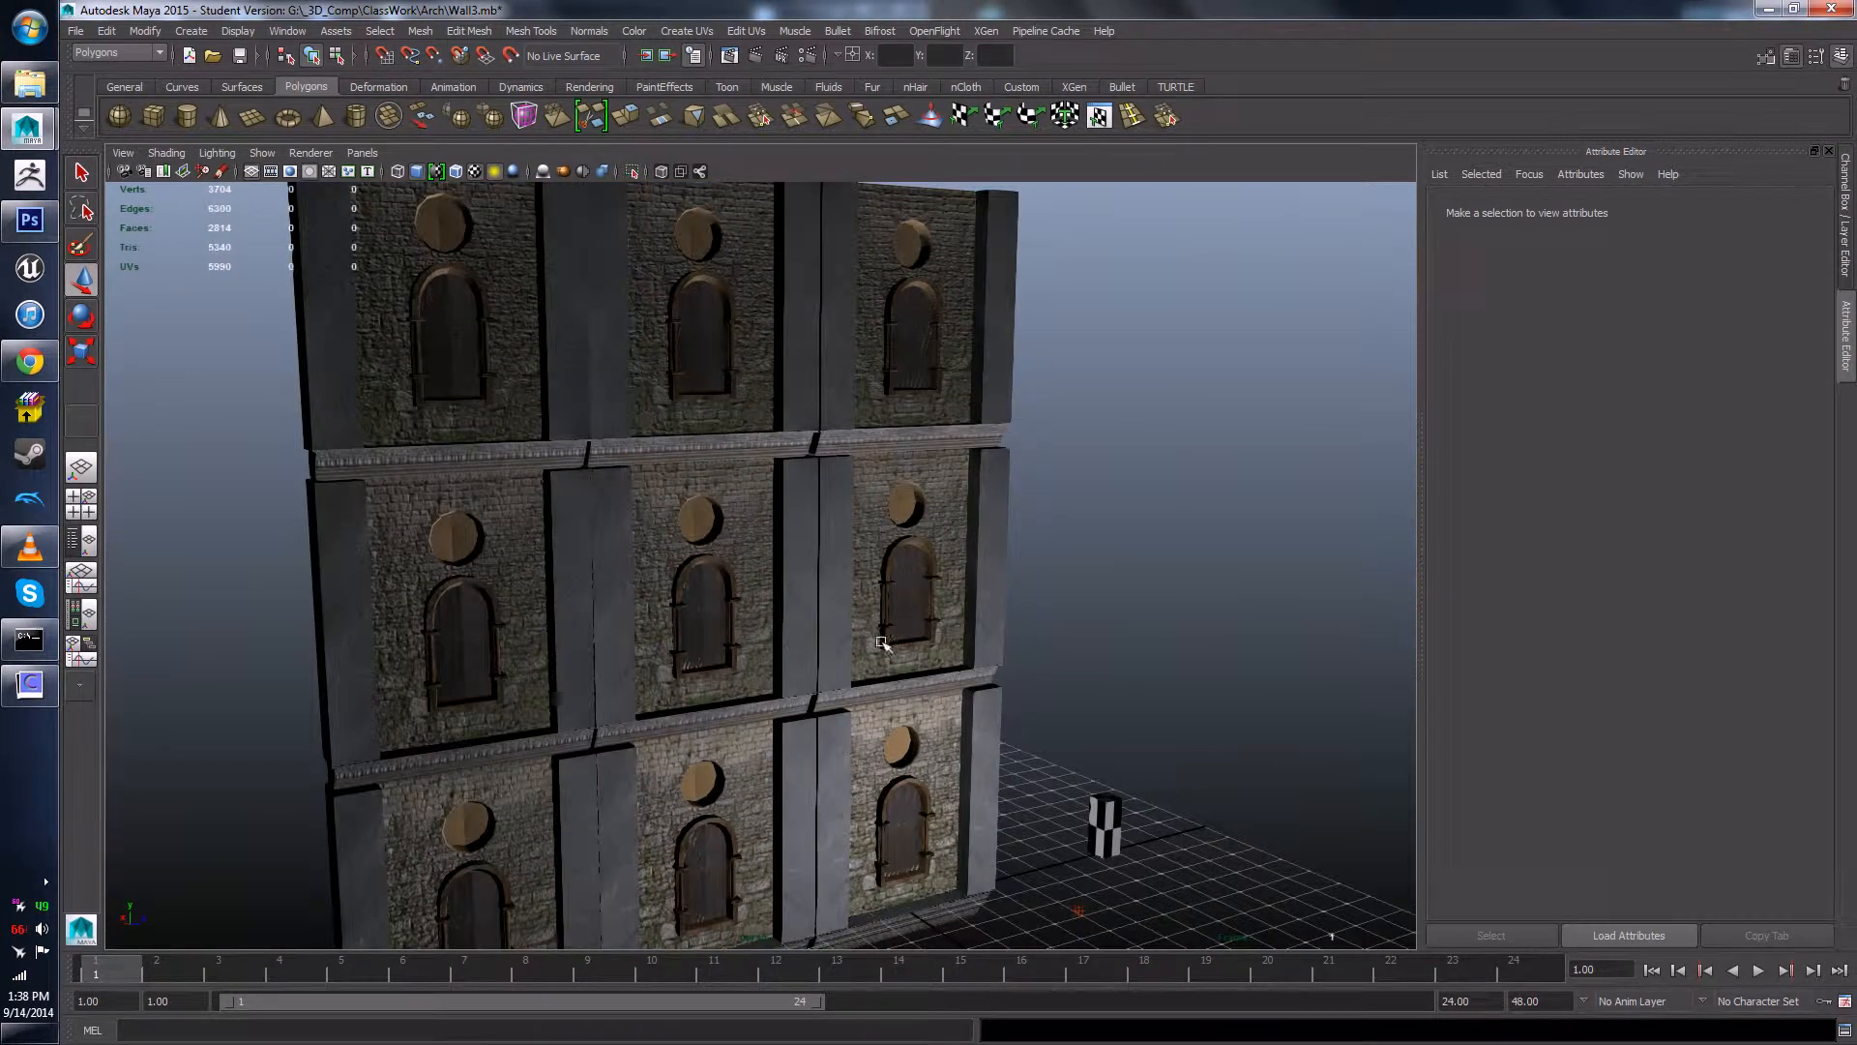
- Delete the duplicated upper storeys and side bays, leaving only the original ground-floor wall section
left_click(463, 442)
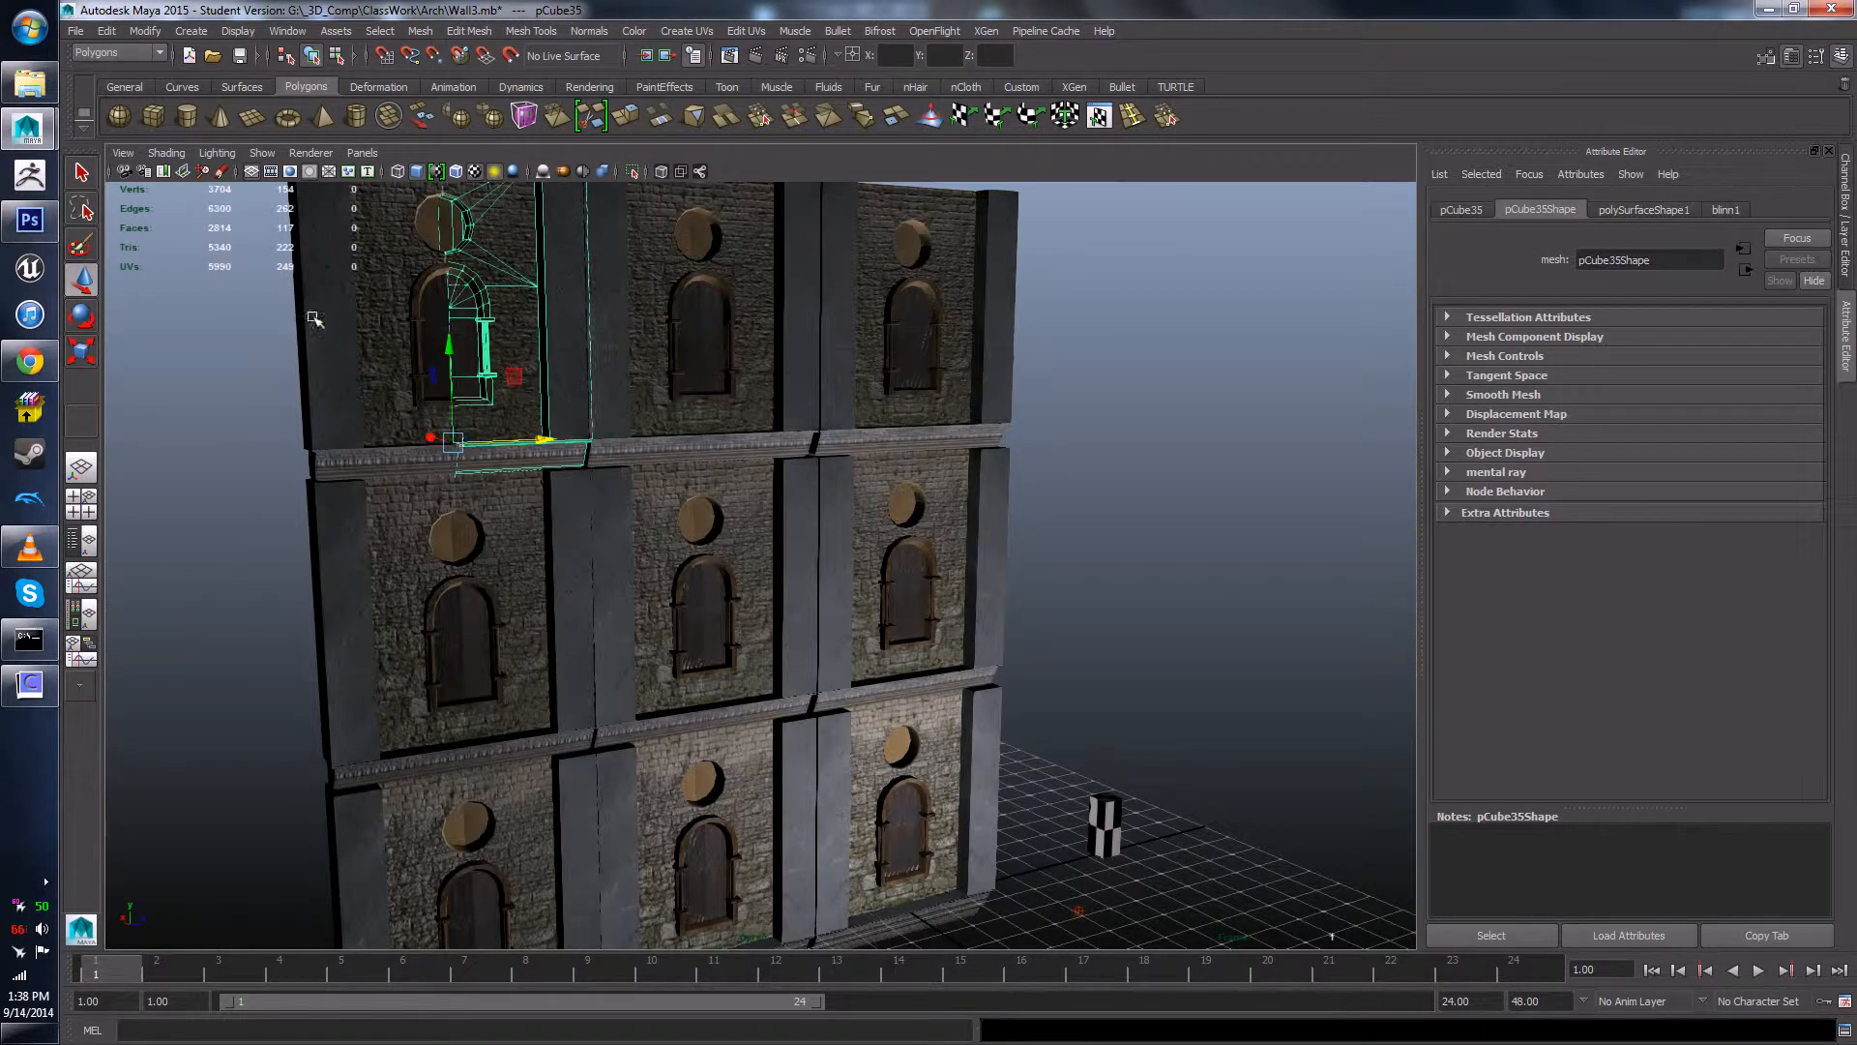
left_click_drag(309, 312, 638, 571)
key("Delete")
left_click_drag(688, 319, 930, 545)
key("Delete")
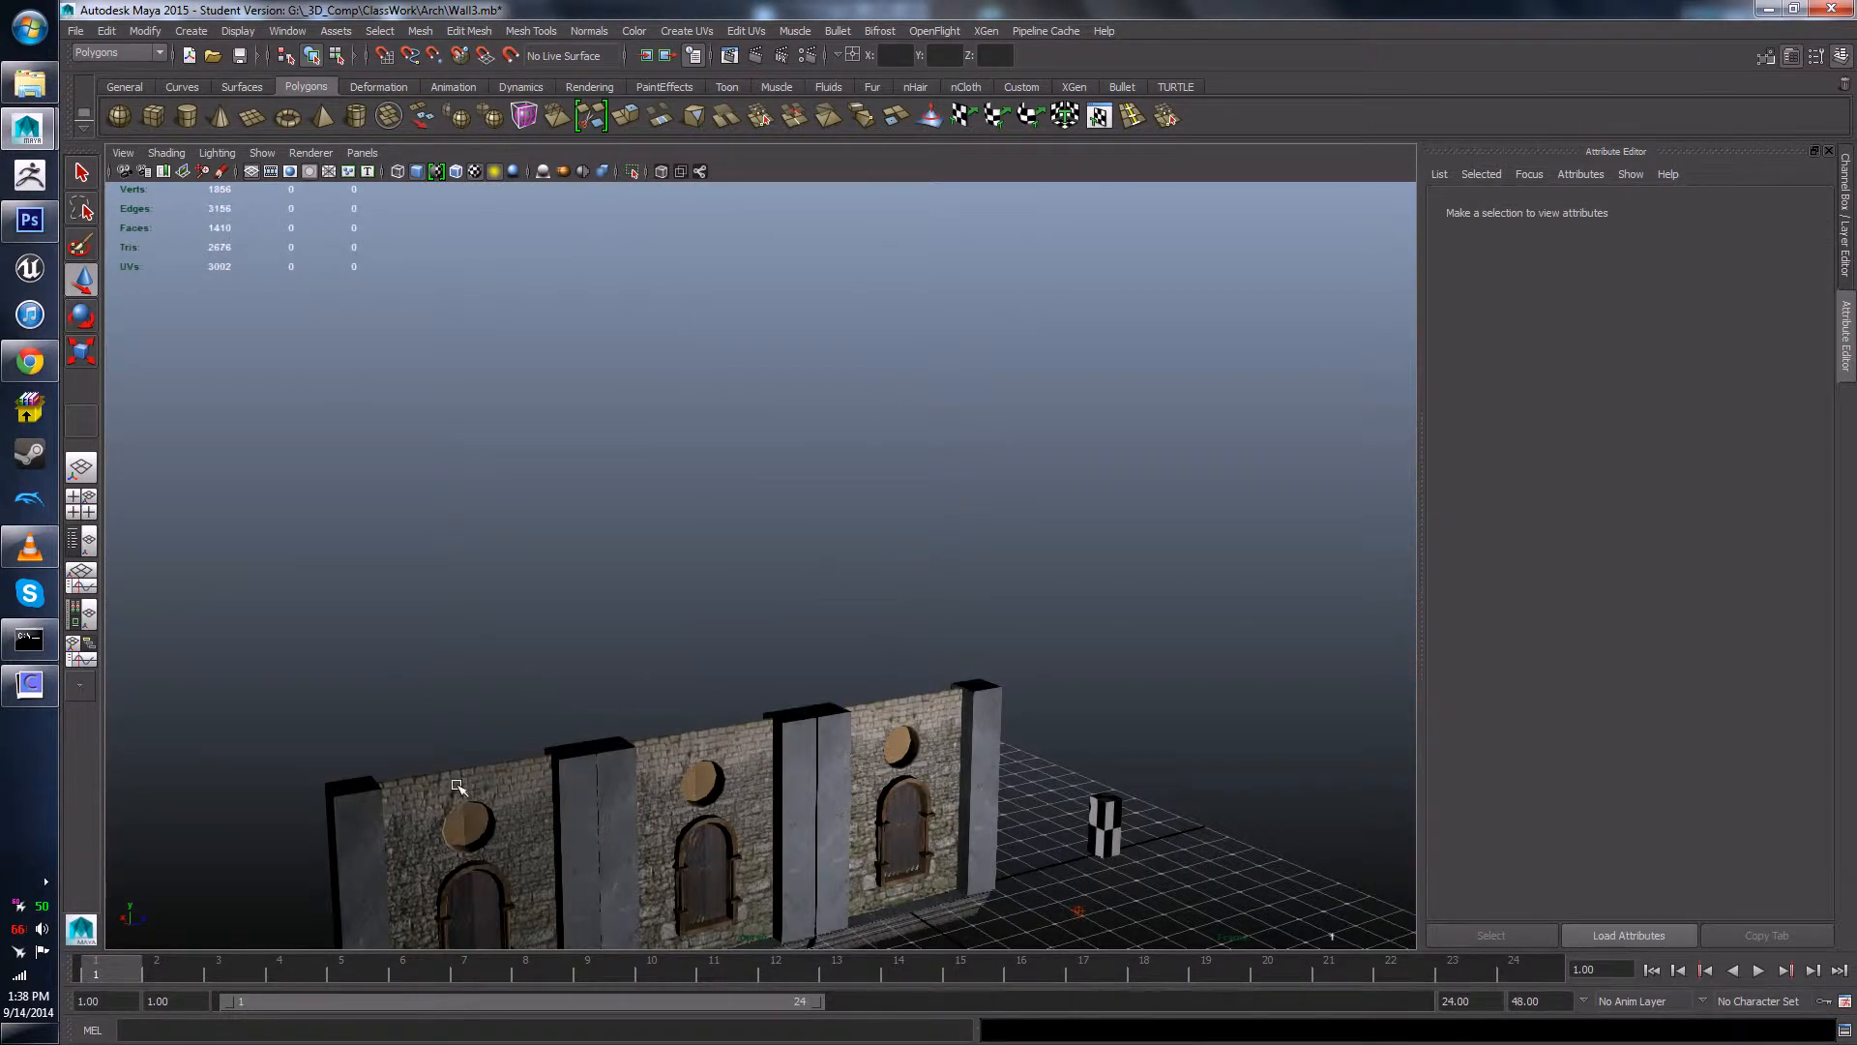
left_click_drag(458, 785, 692, 769)
key("Delete")
left_click(714, 812)
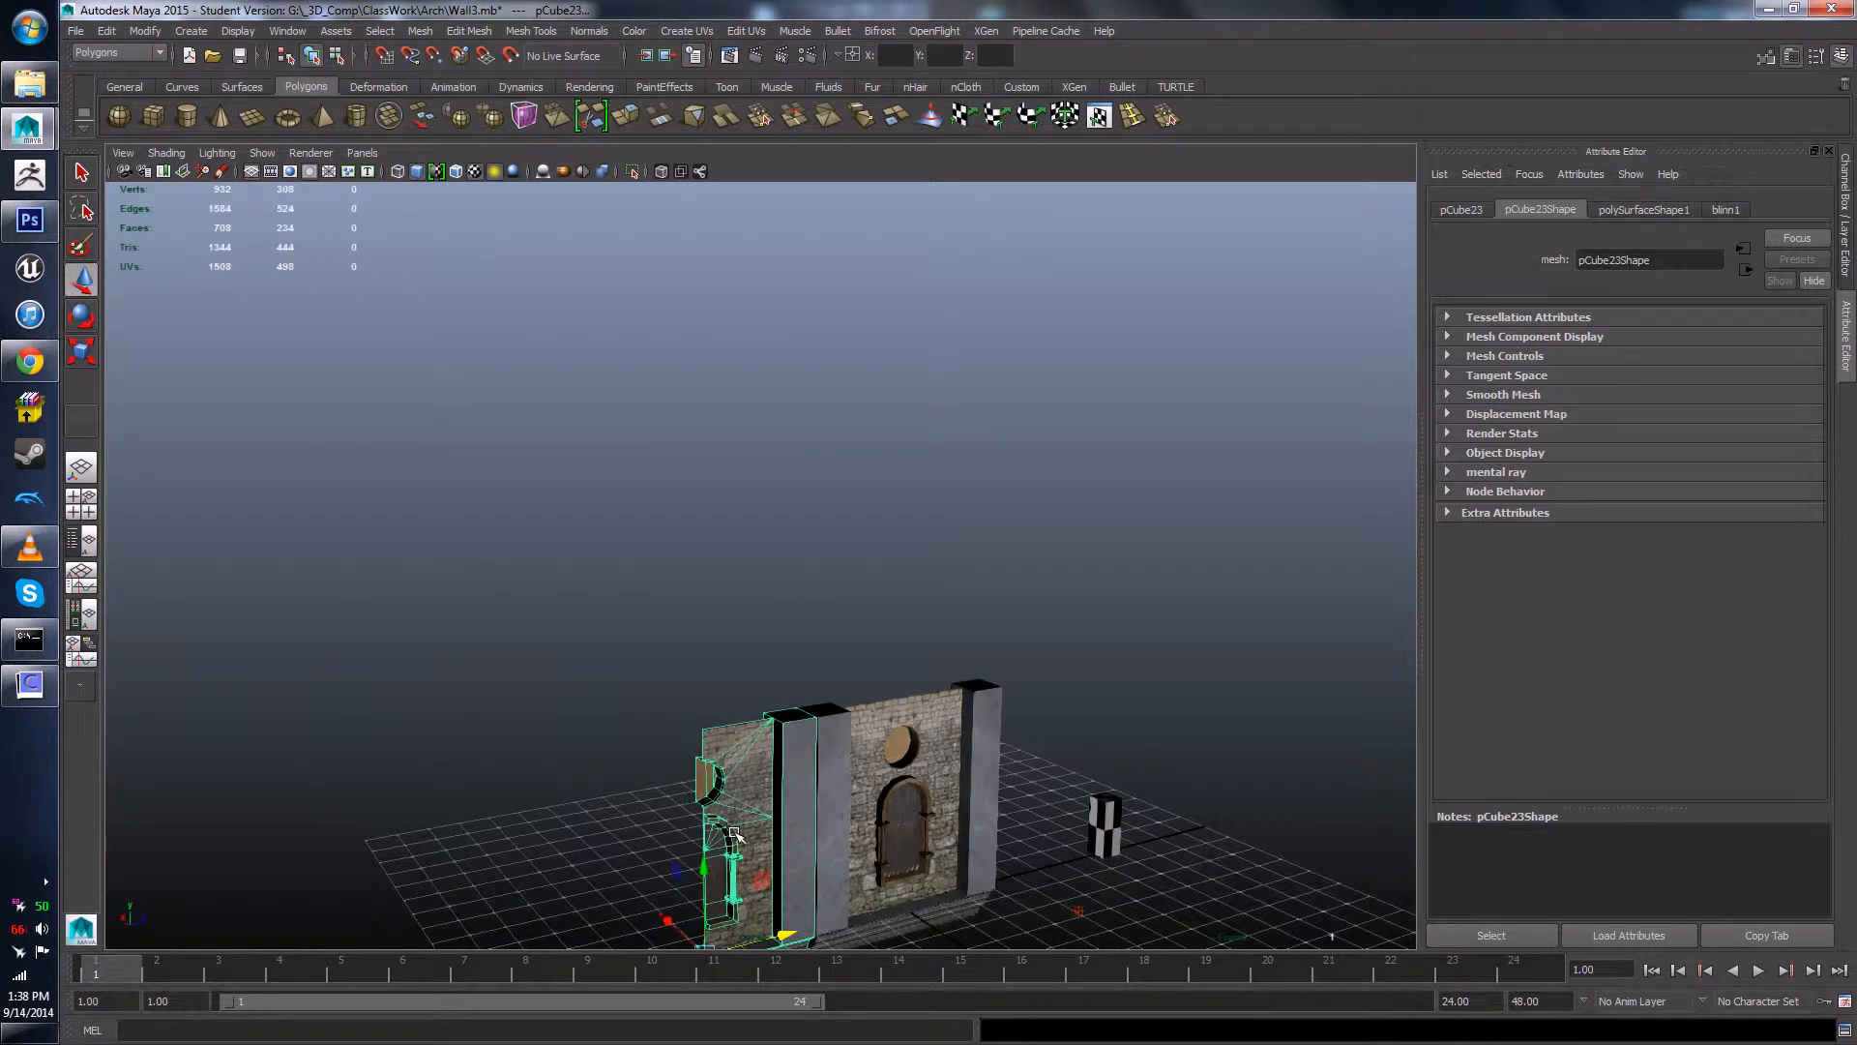
key("Delete")
- Frame the remaining wall section and inspect its stone texture and mirrored door halves, selecting one half to see its geometry
key("a")
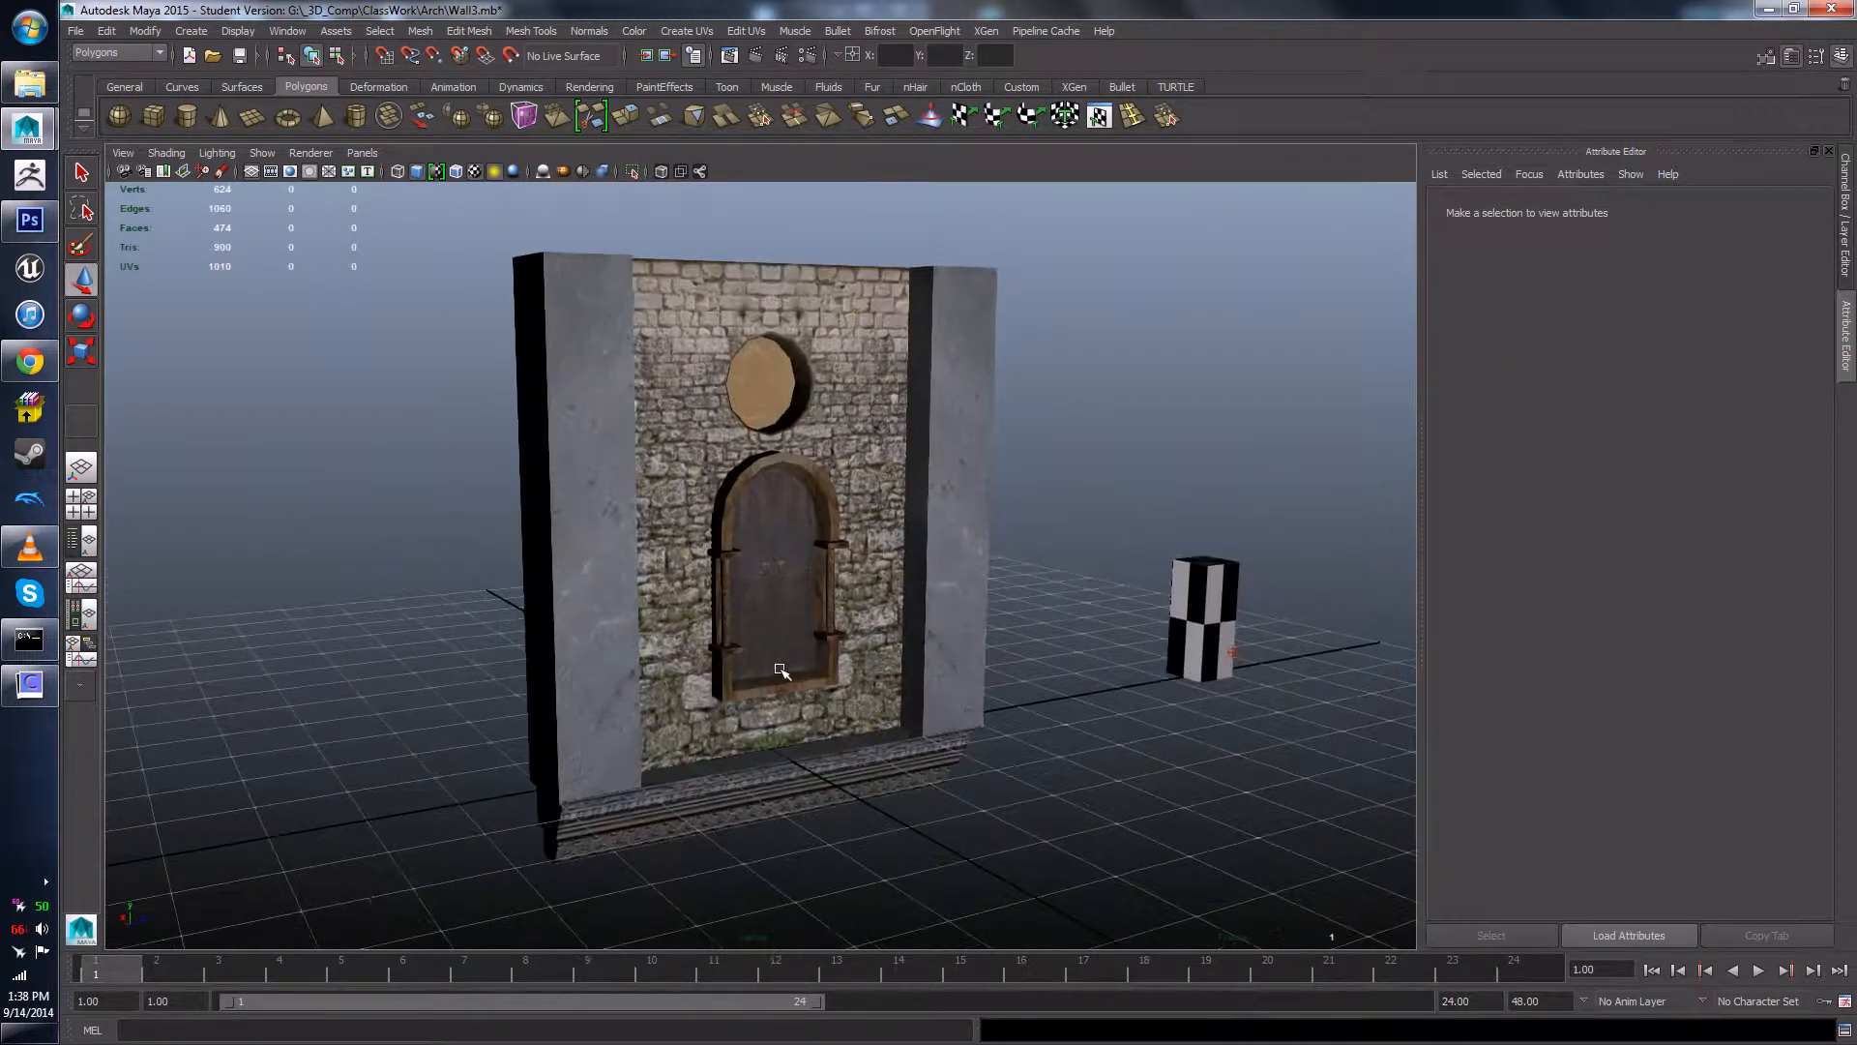
left_click_drag(781, 670, 869, 590, "alt")
middle_click_drag(694, 433, 770, 531, "alt")
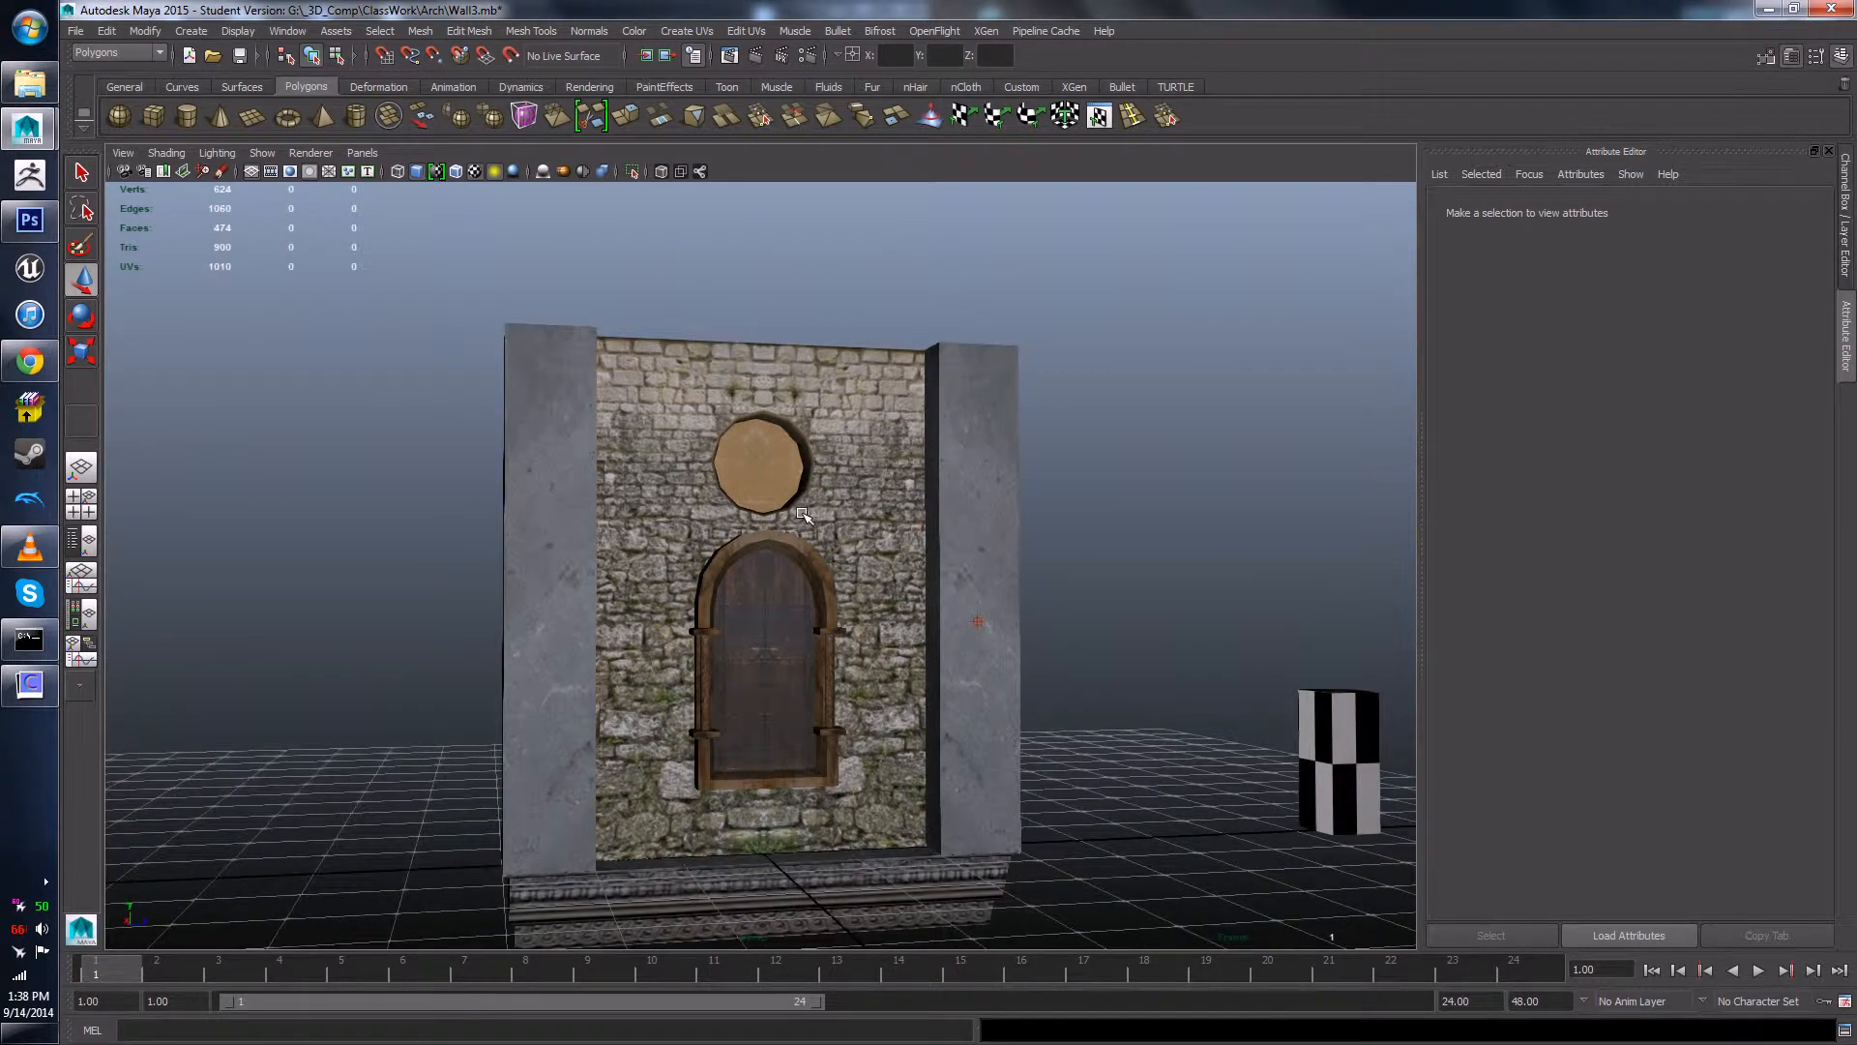
left_click_drag(700, 641, 746, 713, "alt")
scroll(746, 713, "up", 6)
left_click(702, 441)
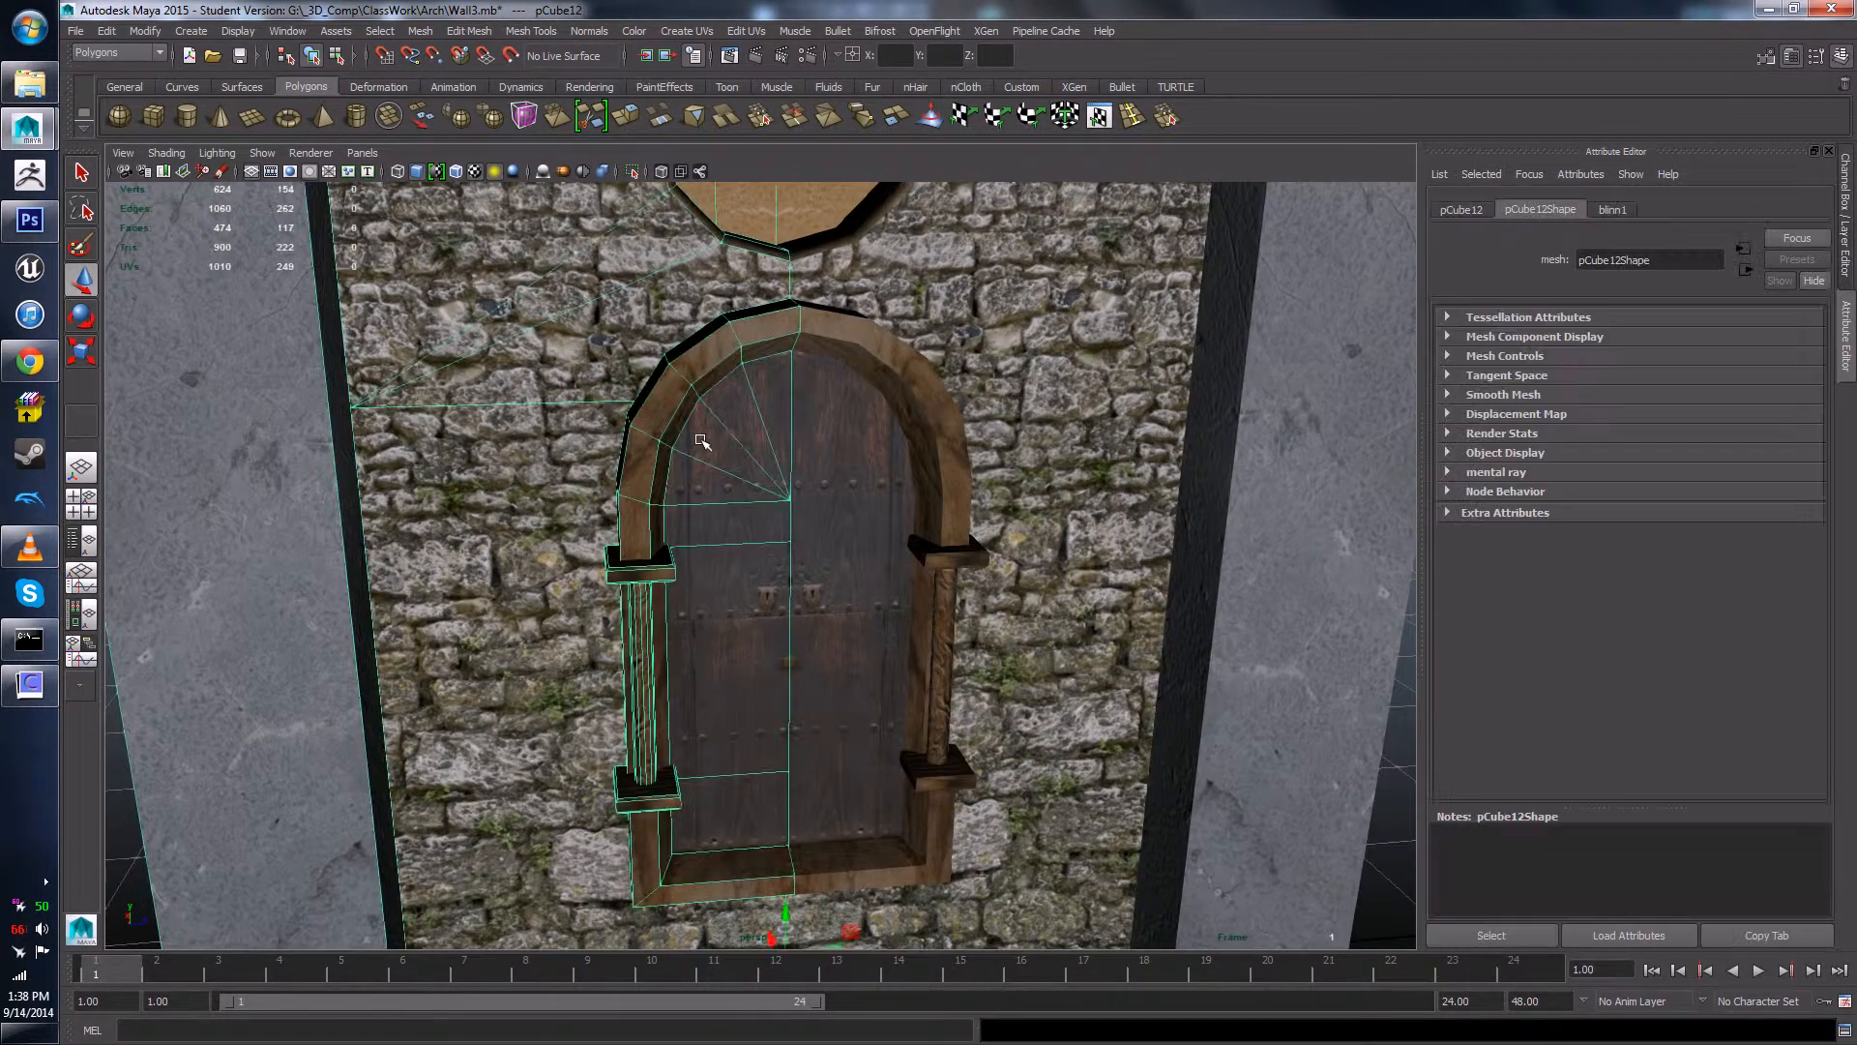
scroll(781, 346, "down", 5)
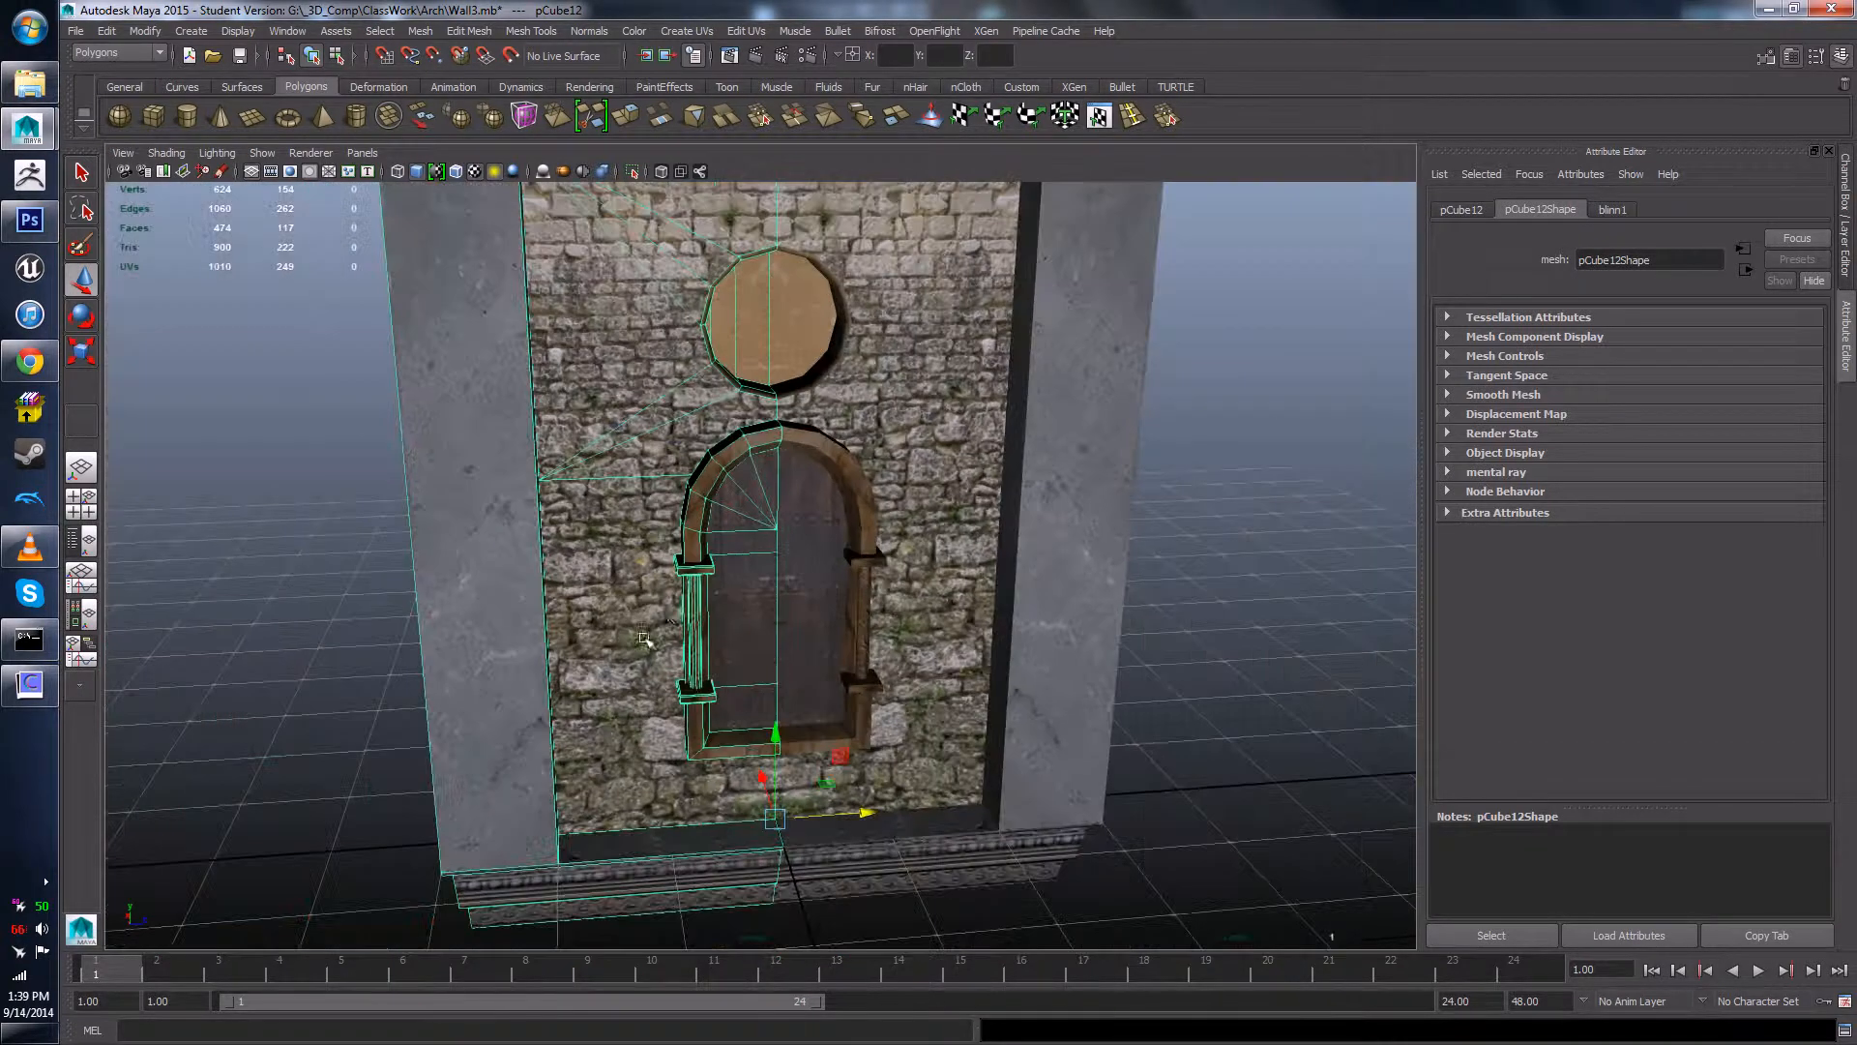
- Examine the door's arch, wooden frame and carved side columns up close from several angles
middle_click_drag(1012, 606, 1041, 705, "alt")
left_click_drag(1041, 705, 956, 687, "alt")
scroll(955, 687, "up", 6)
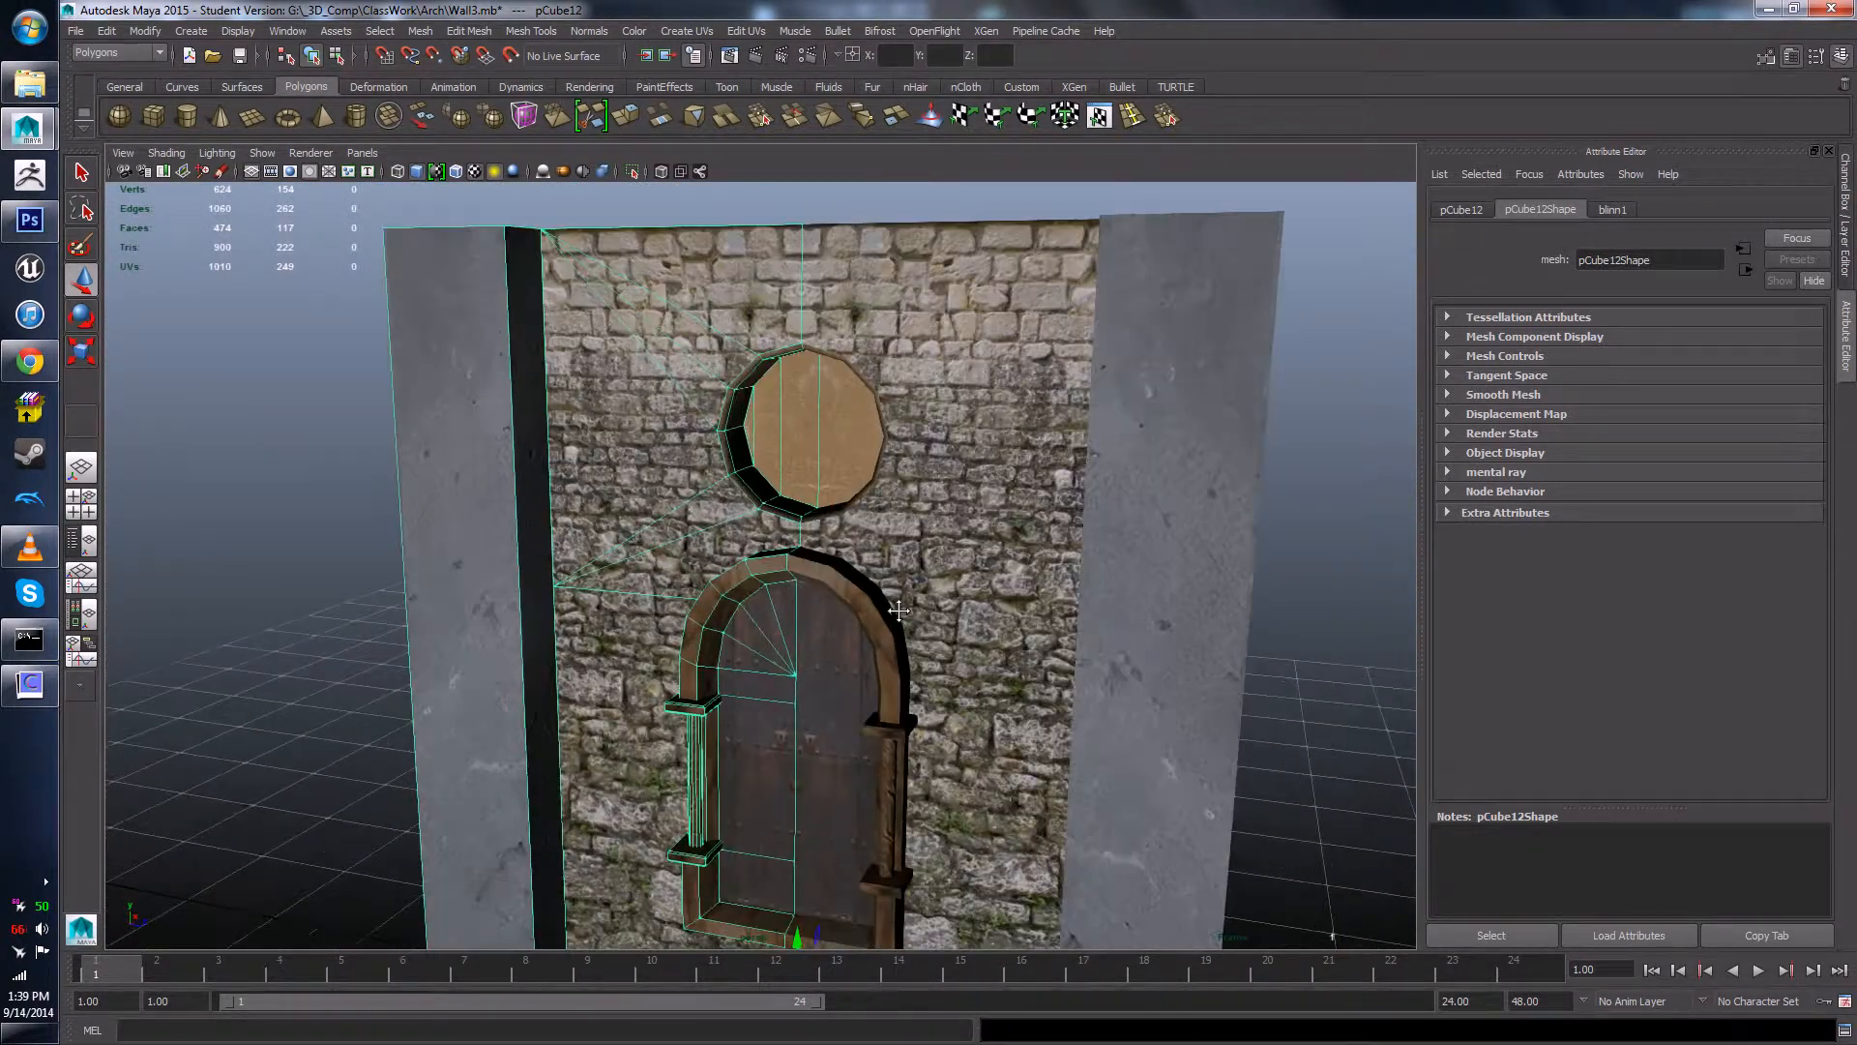
middle_click_drag(956, 687, 908, 580, "alt")
left_click_drag(909, 580, 917, 451, "alt")
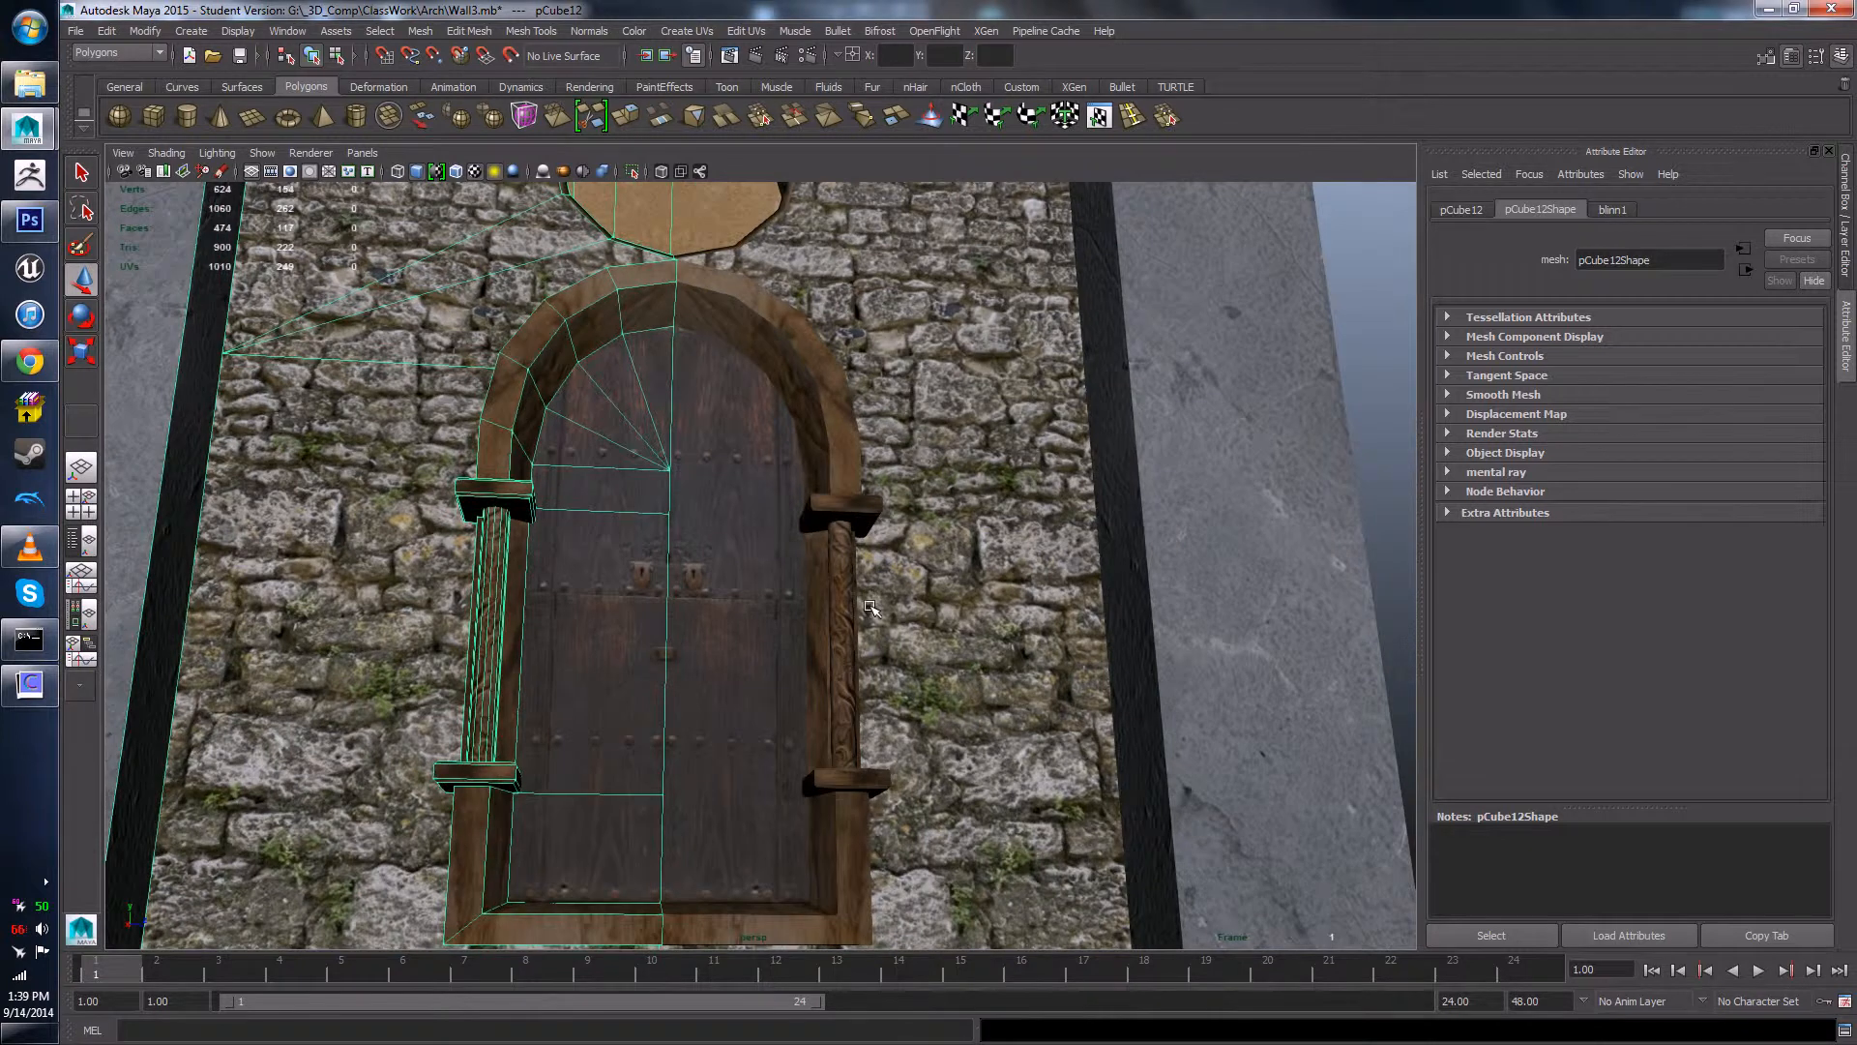
scroll(870, 607, "down", 5)
scroll(885, 702, "up", 7)
left_click_drag(857, 750, 857, 751, "alt")
scroll(956, 683, "down", 4)
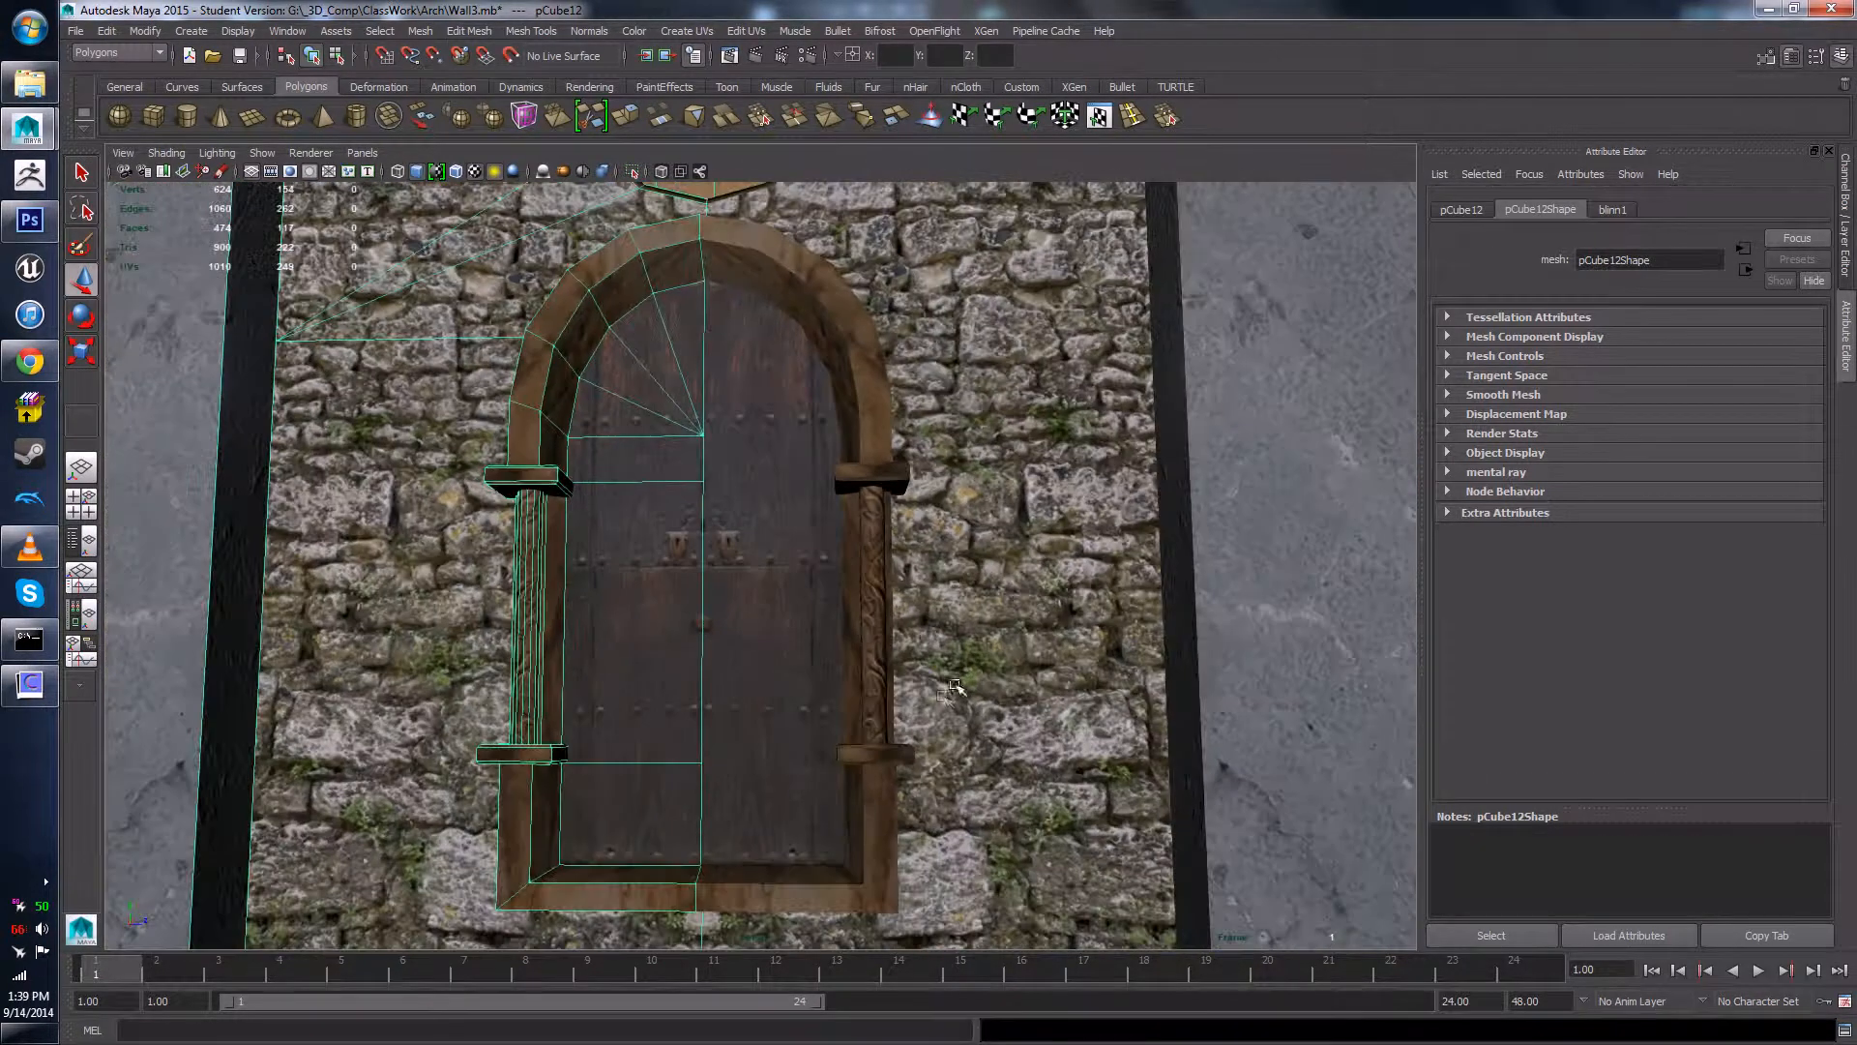
scroll(956, 683, "down", 5)
- Clear the selection and view the whole lit wall section from the front
left_click(1227, 415)
scroll(1057, 610, "down", 4)
left_click_drag(1056, 610, 1064, 679, "alt")
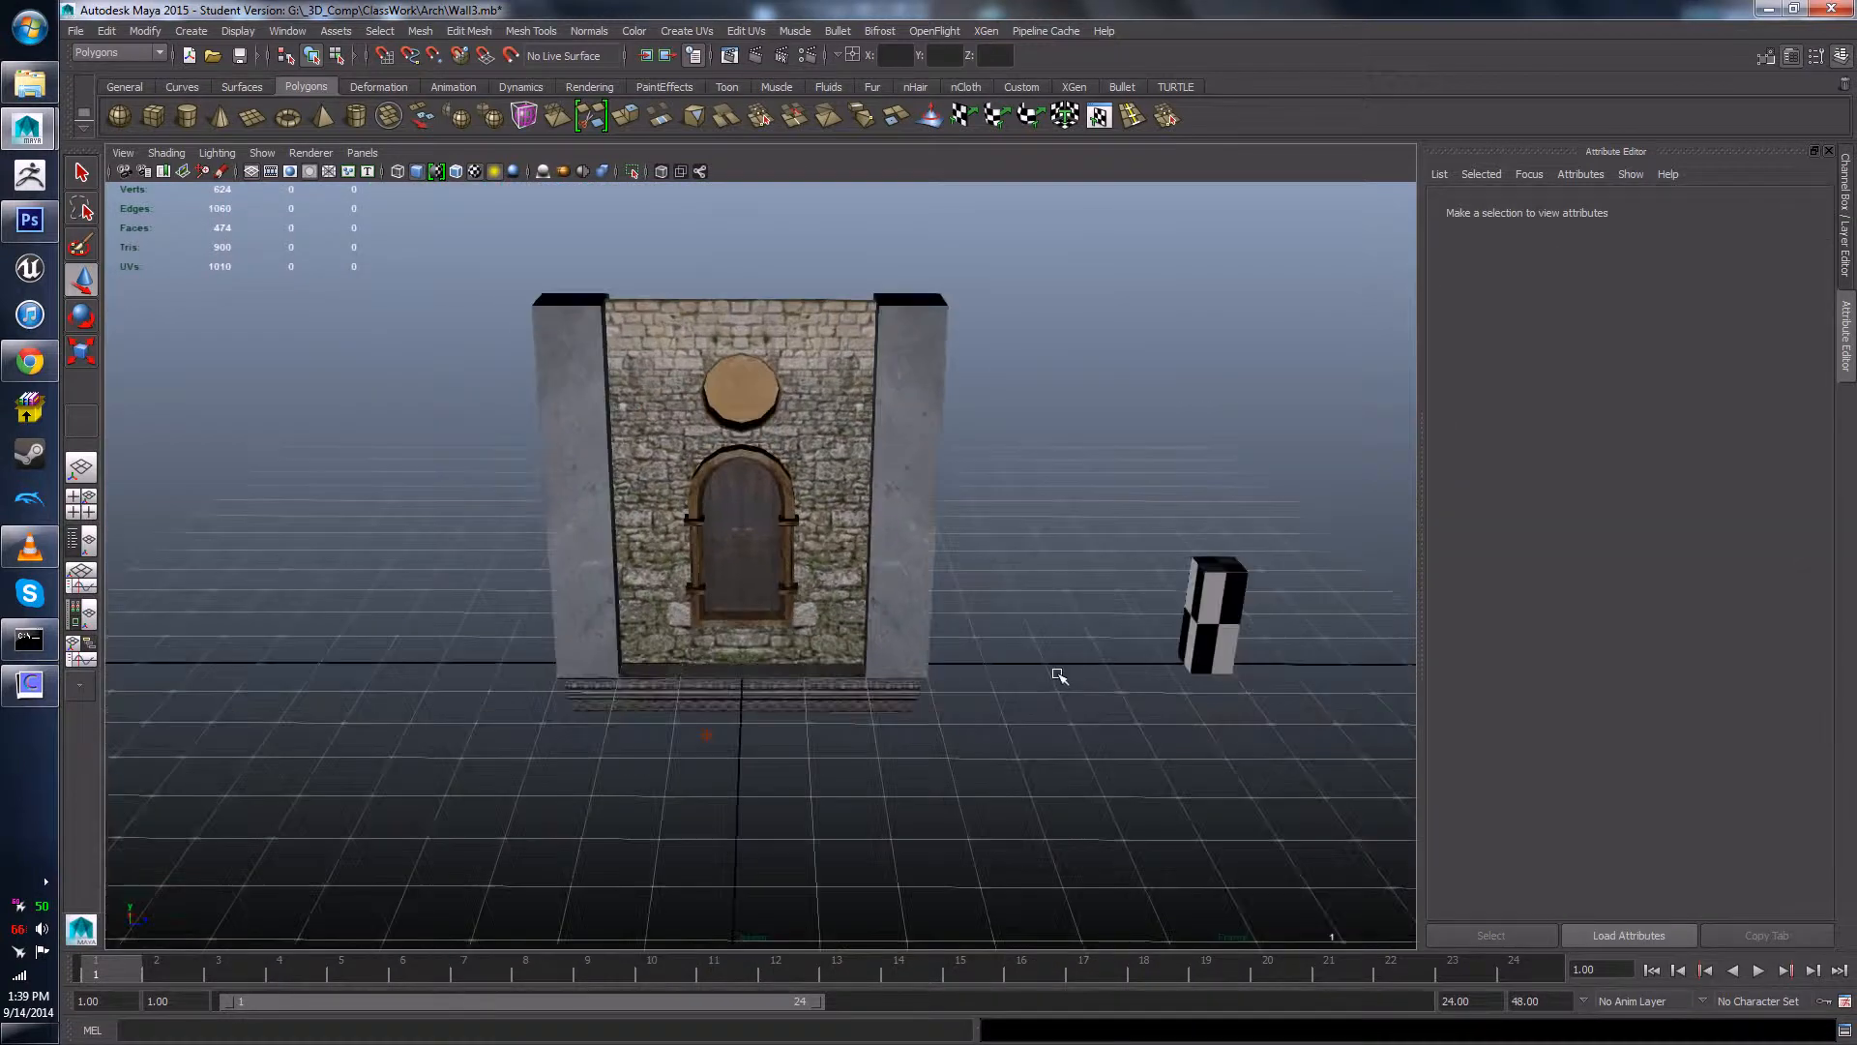
scroll(1061, 674, "up", 4)
middle_click_drag(1063, 718, 1060, 645, "alt")
mouse_move(1060, 645)
left_mouse_down("alt")
mouse_move(849, 651)
mouse_move(945, 614)
mouse_move(1028, 622)
mouse_move(1061, 730)
mouse_move(1053, 650)
left_mouse_up("alt")
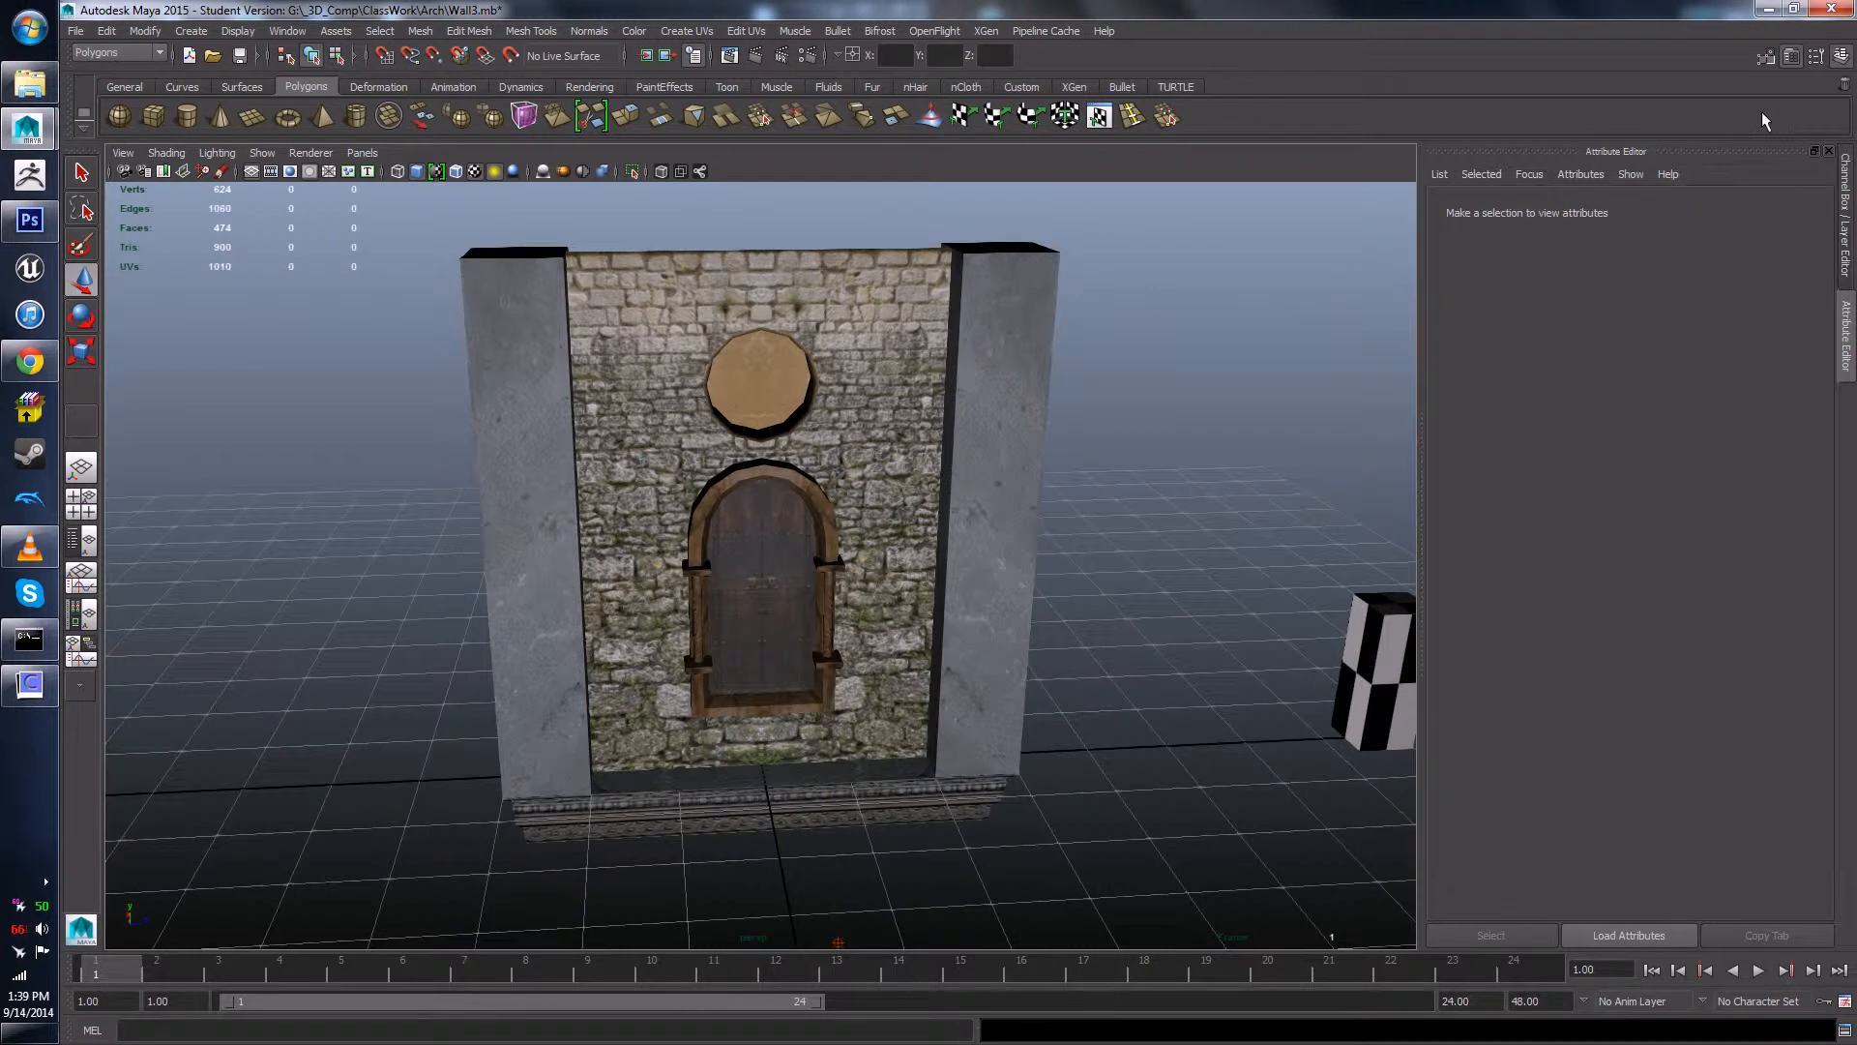
- Switch to VLC media player
left_click(14, 539)
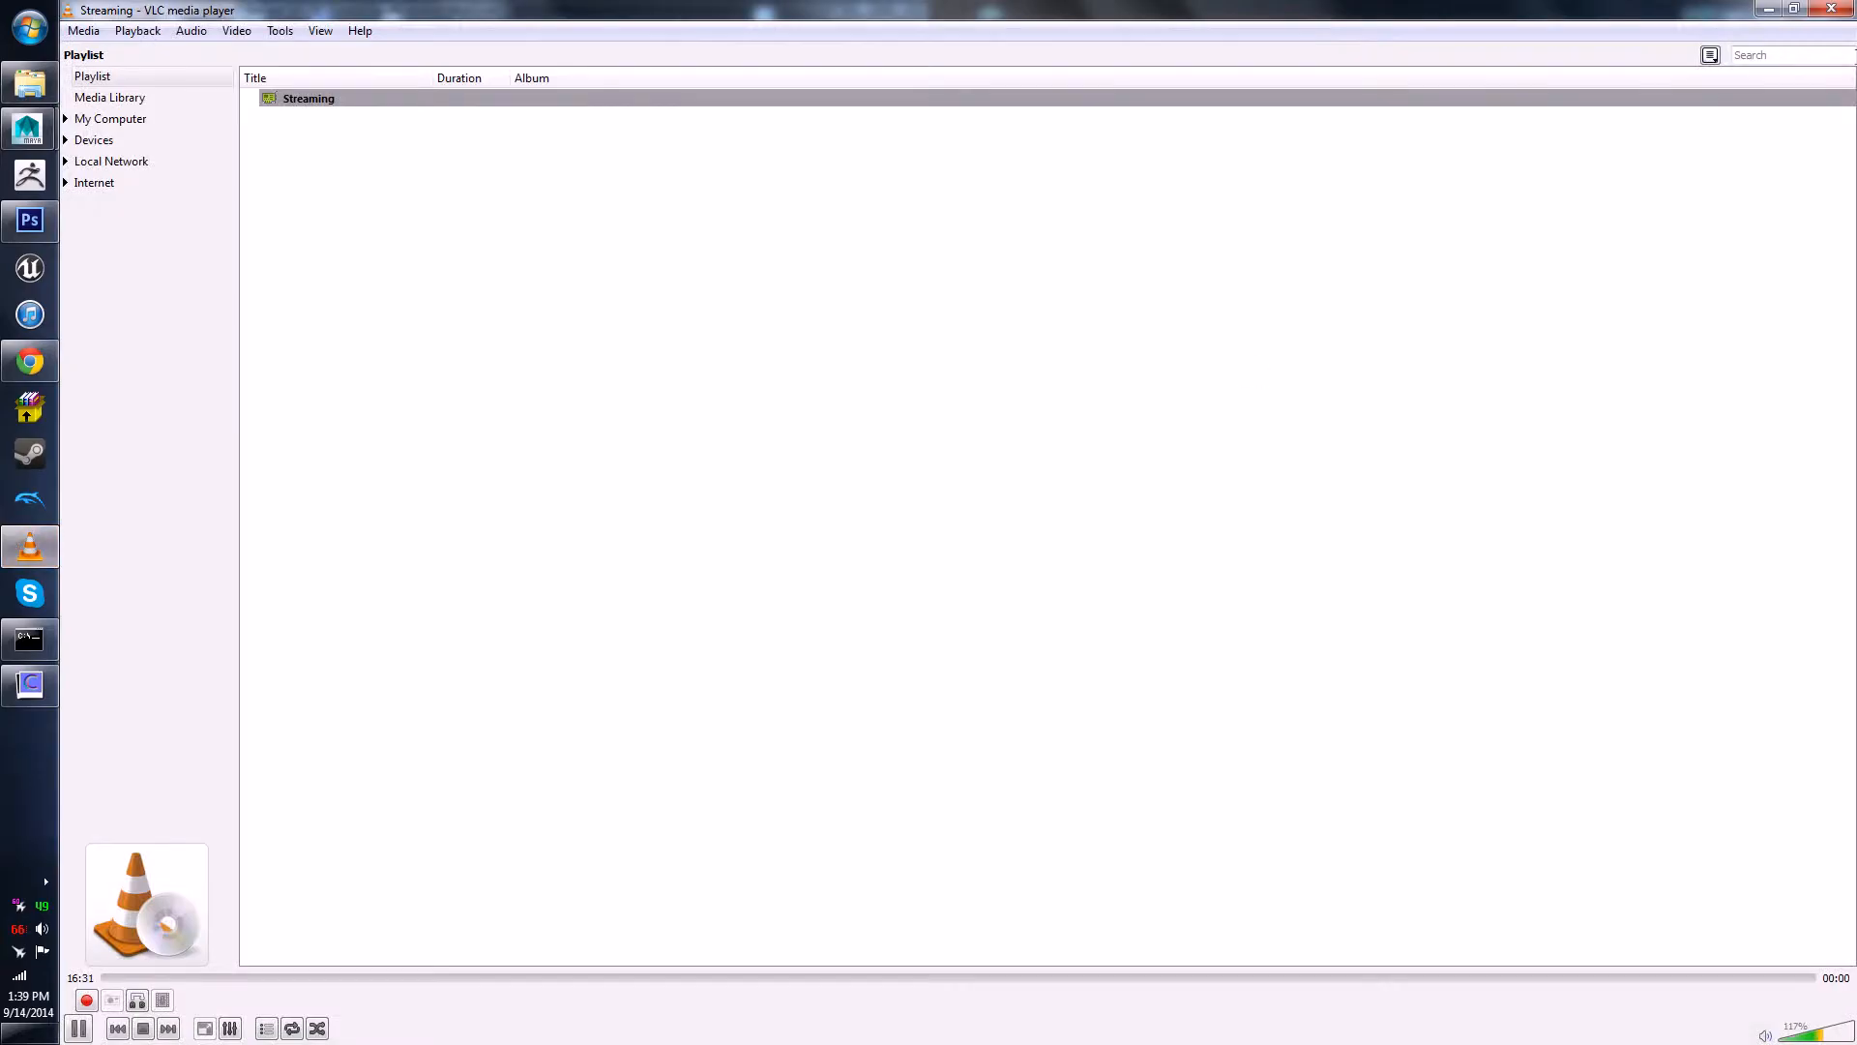